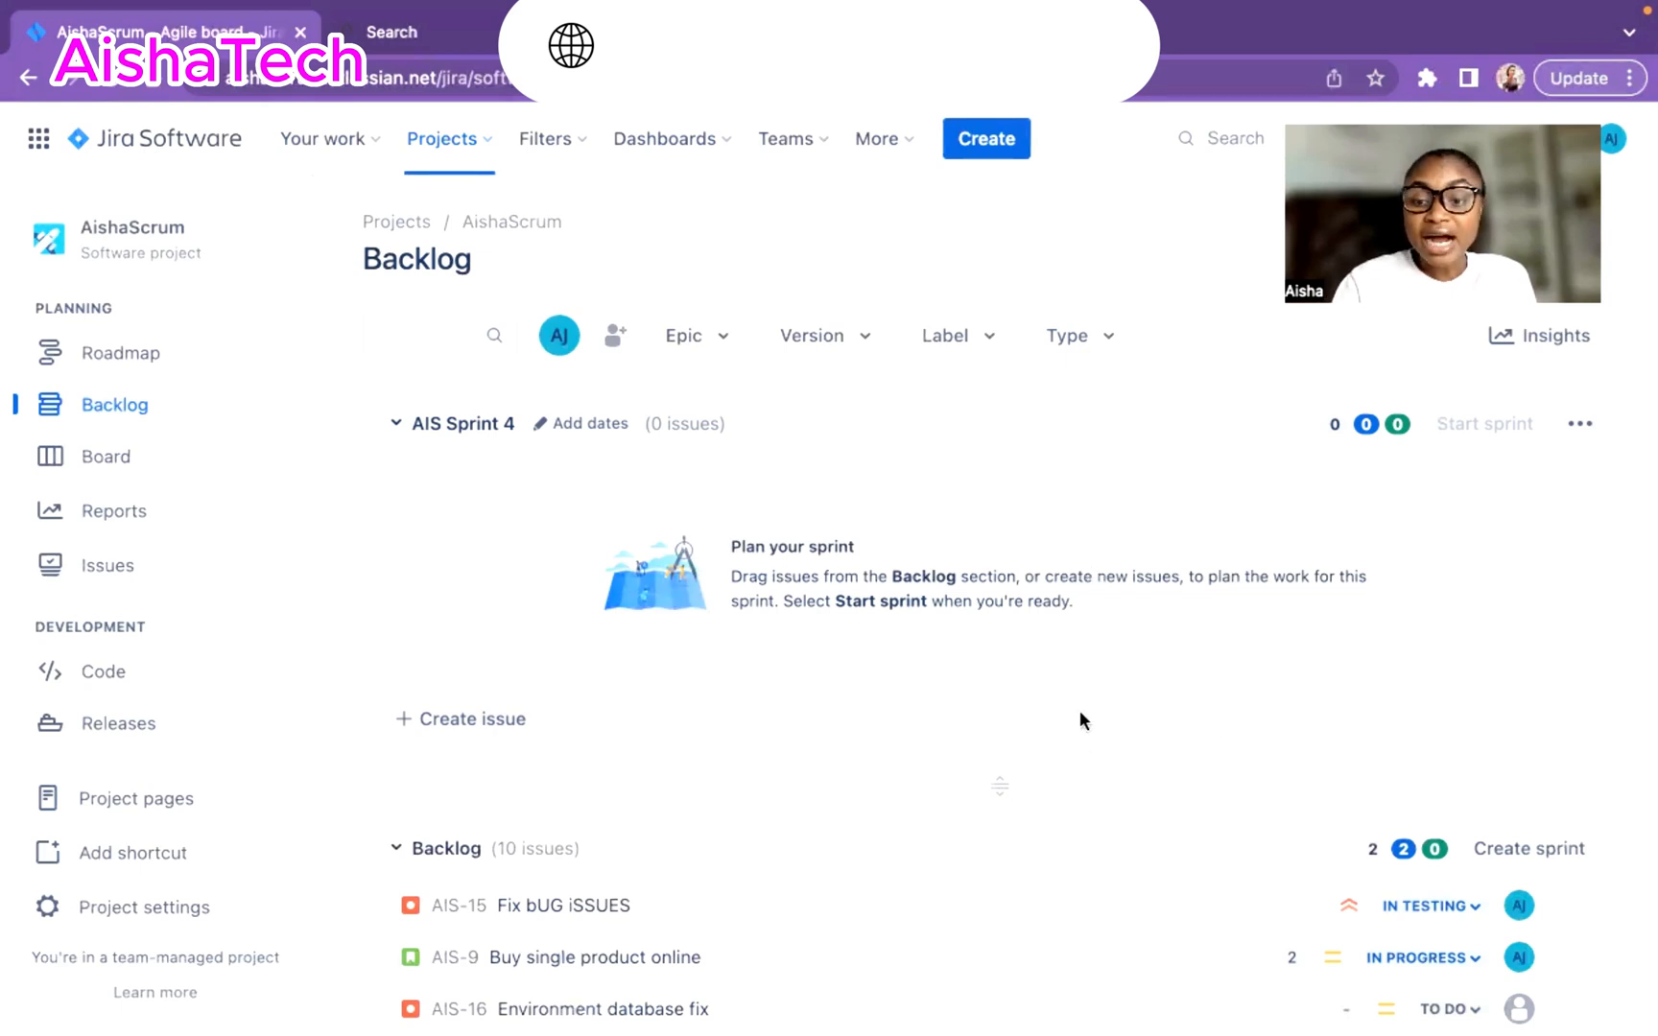
- Examine the AIS Sprint 4 section and the full list of issues in the AishaScrum backlog
scroll(1079, 720, "down", 3)
scroll(1043, 866, "down", 2)
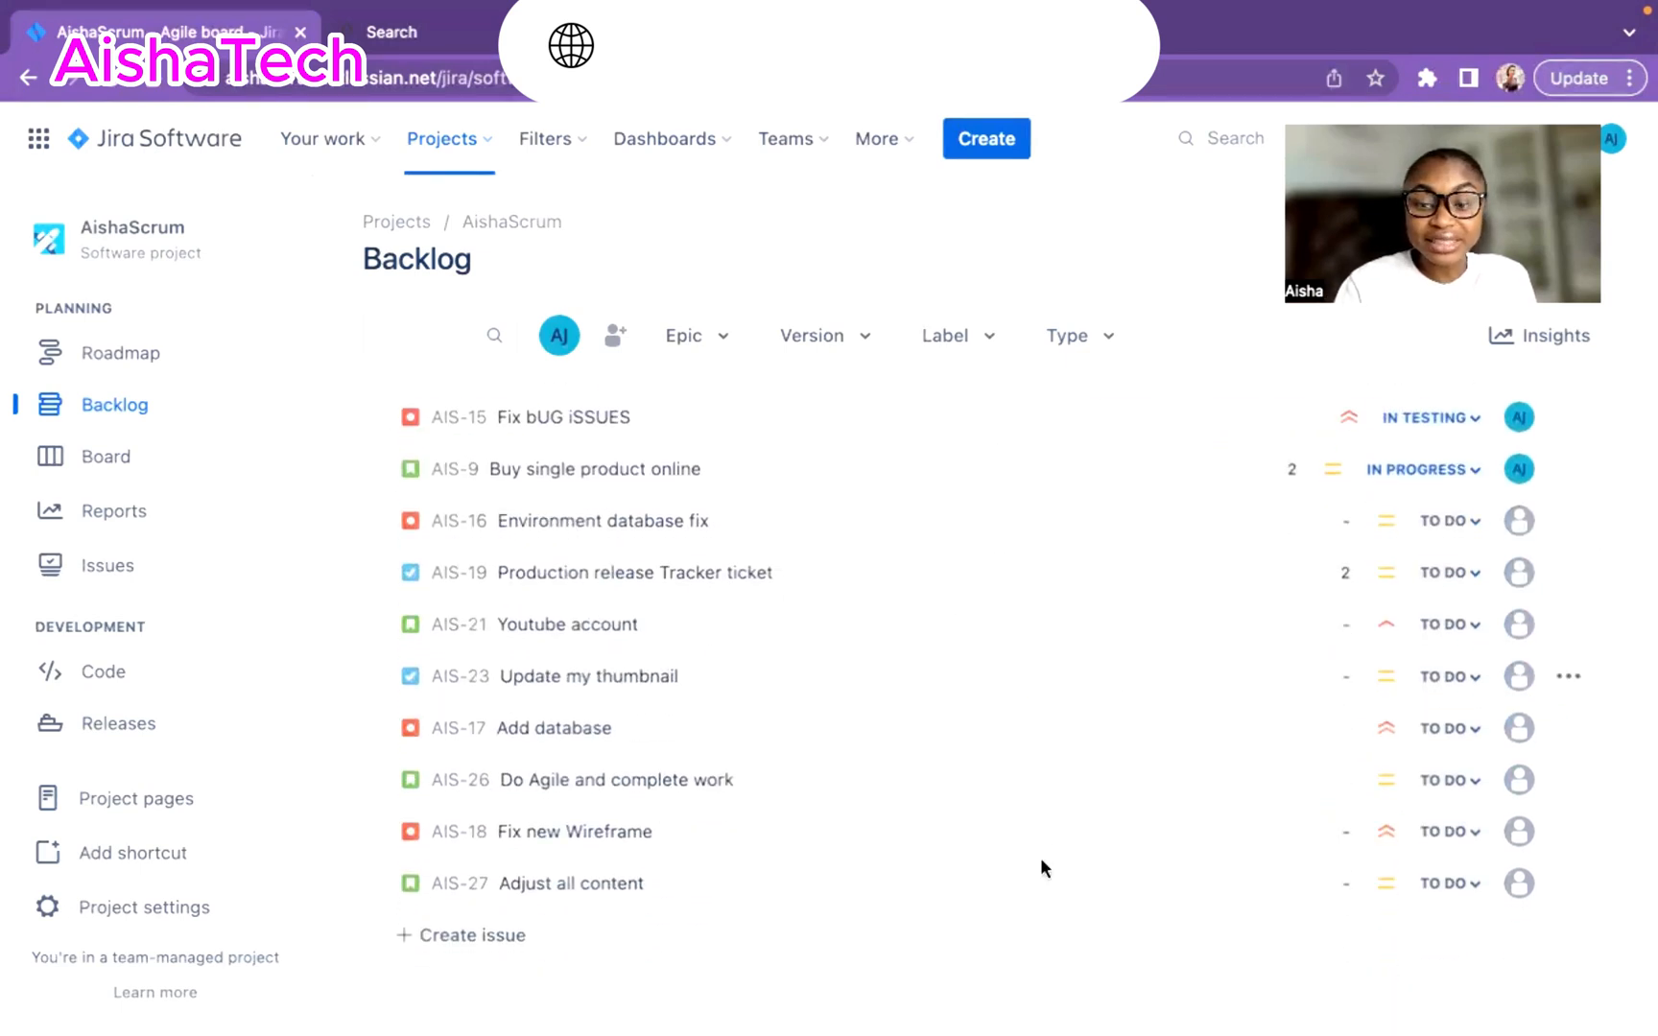
scroll(950, 580, "up", 5)
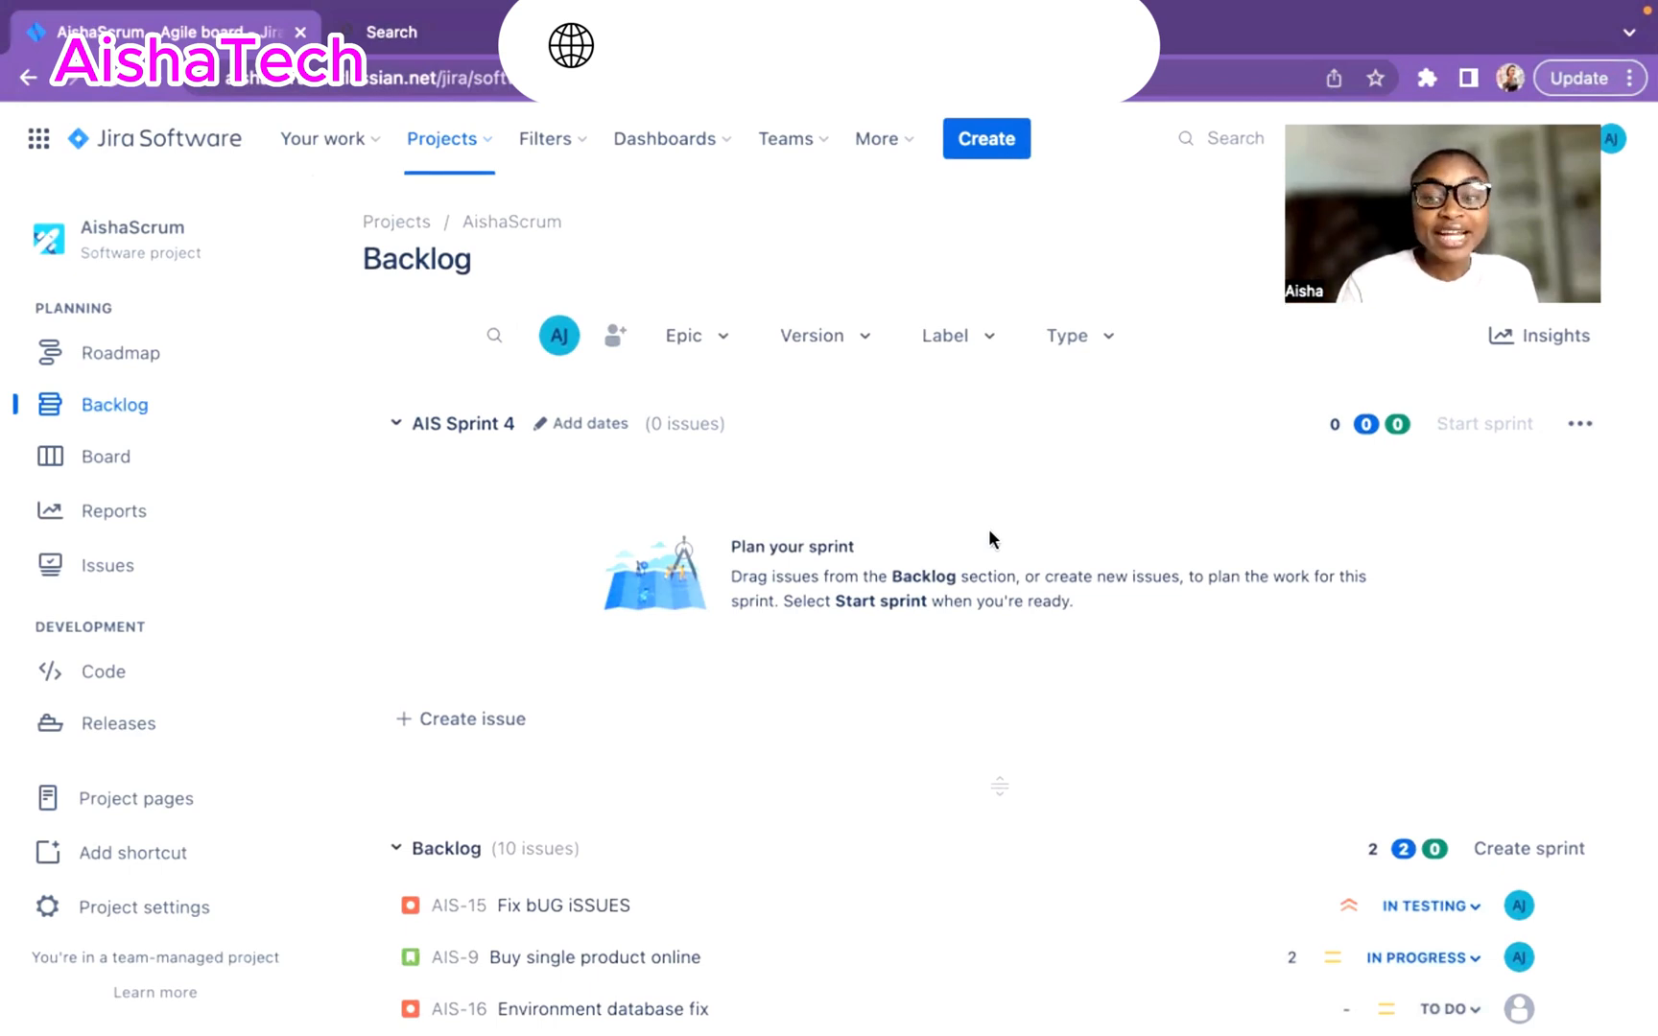
scroll(989, 531, "down", 5)
scroll(826, 659, "up", 5)
scroll(826, 658, "up", 1)
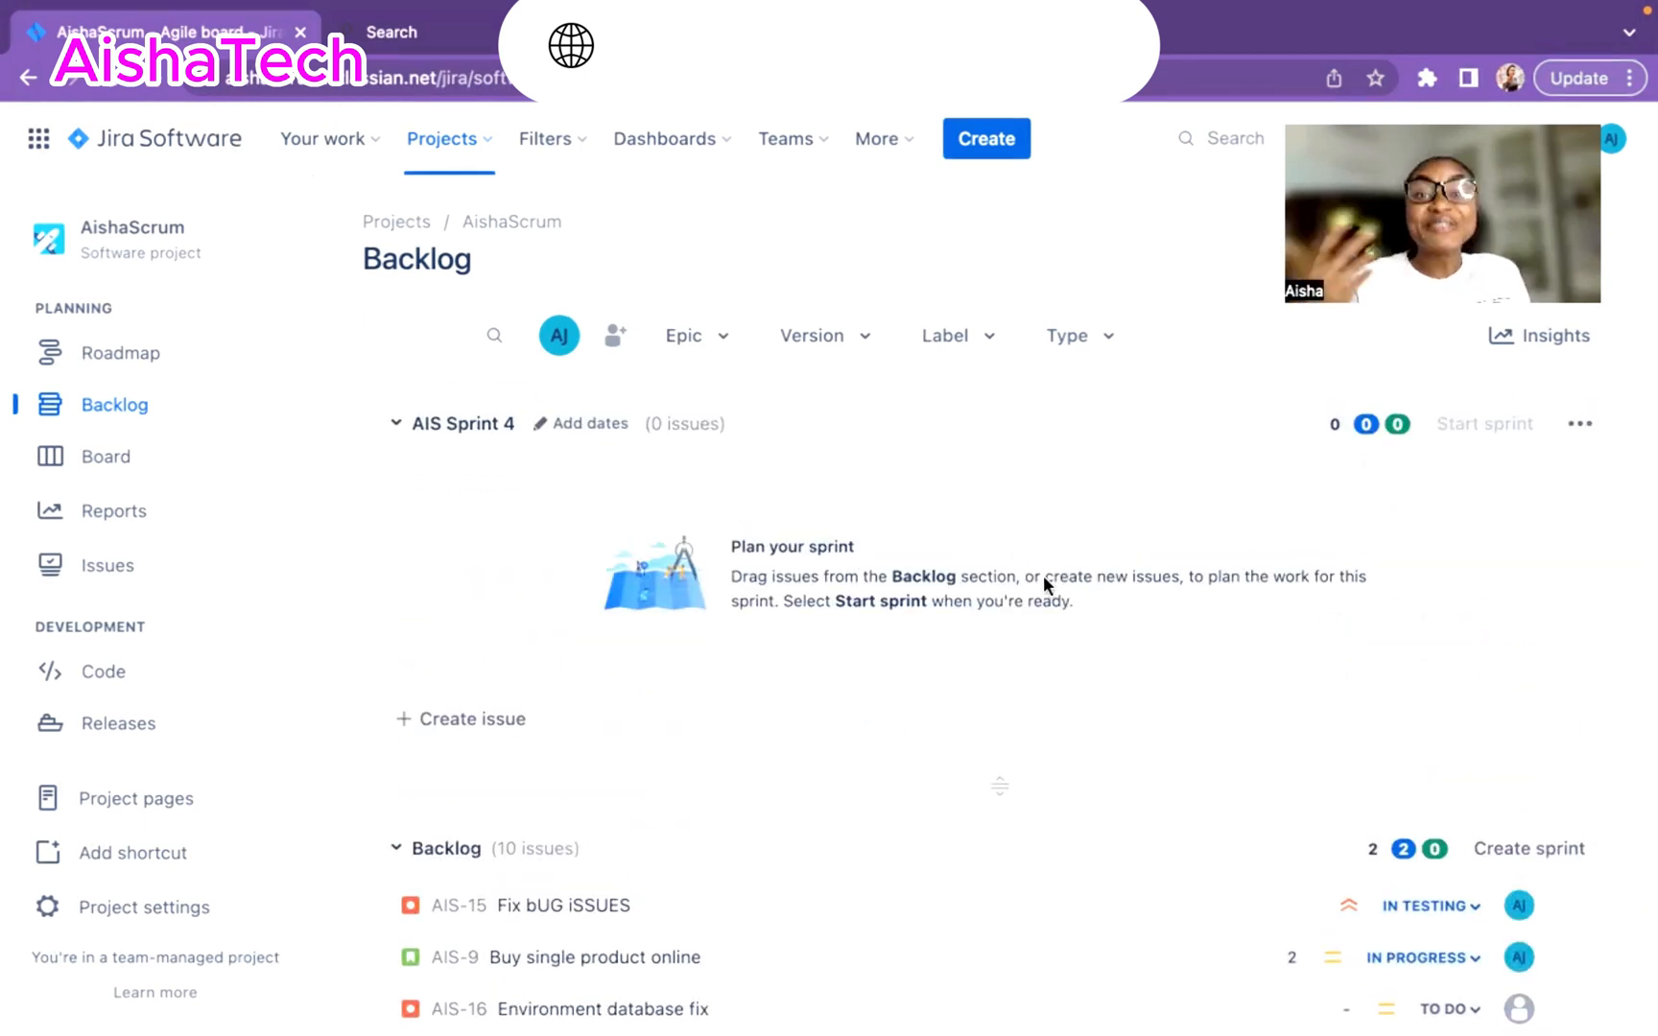
scroll(1042, 574, "down", 3)
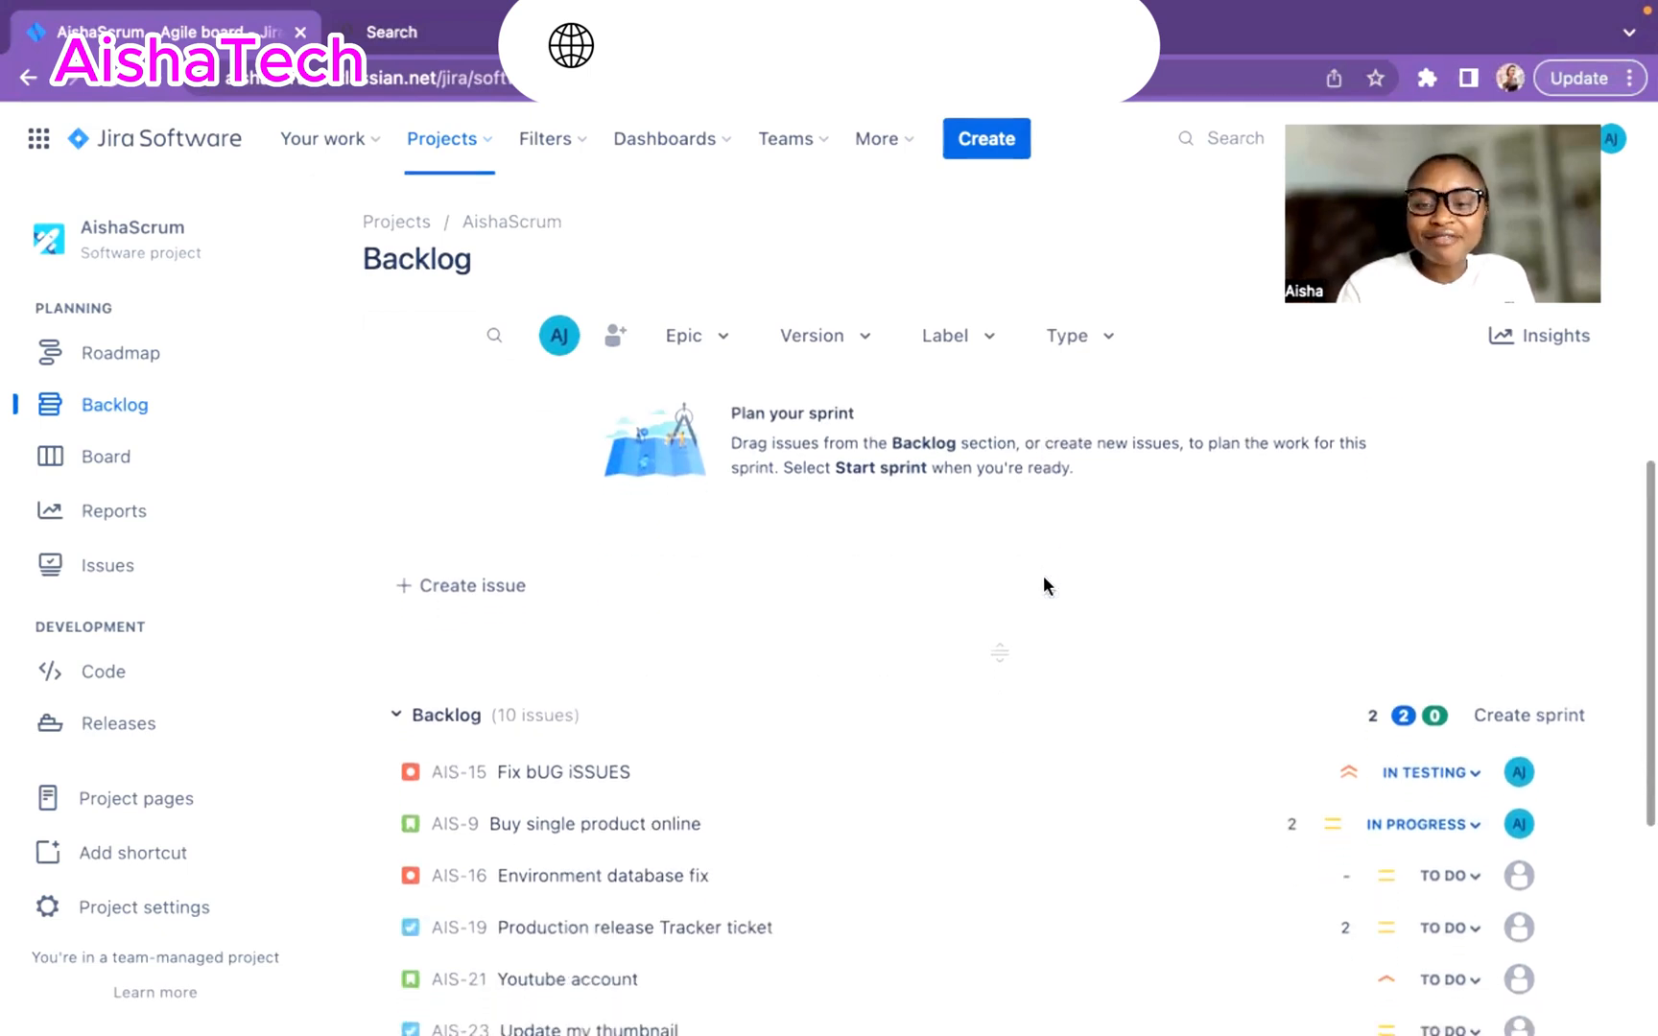
scroll(1042, 575, "up", 3)
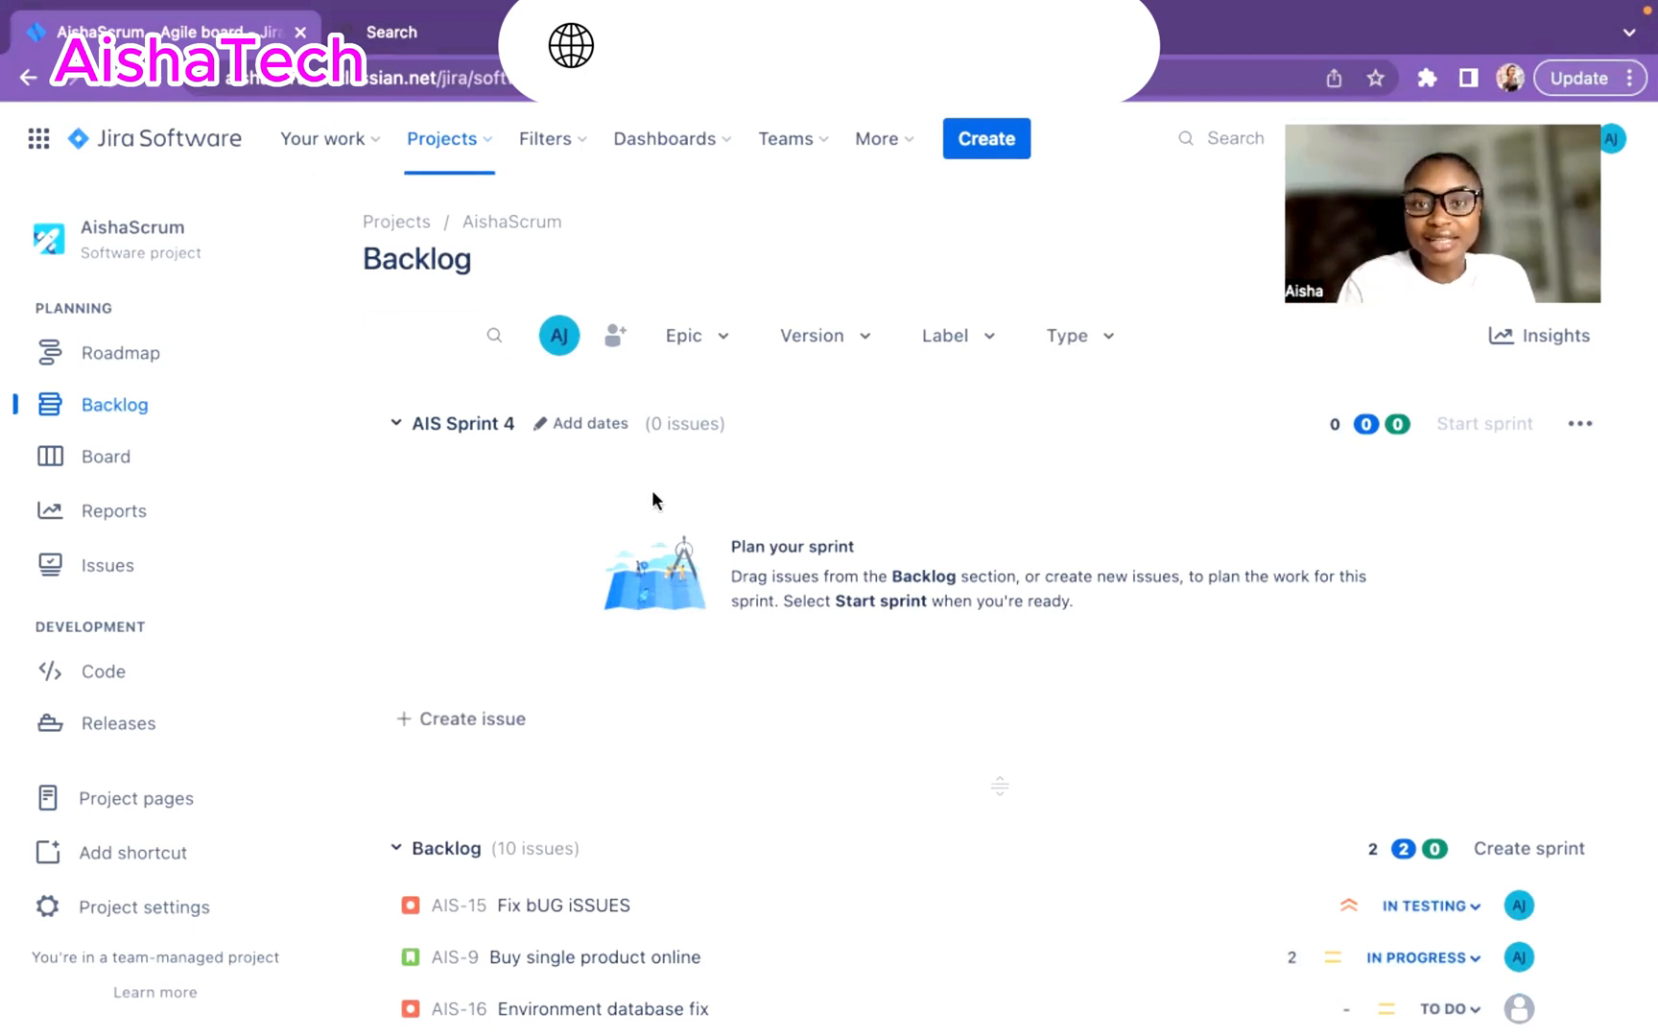
scroll(651, 489, "down", 2)
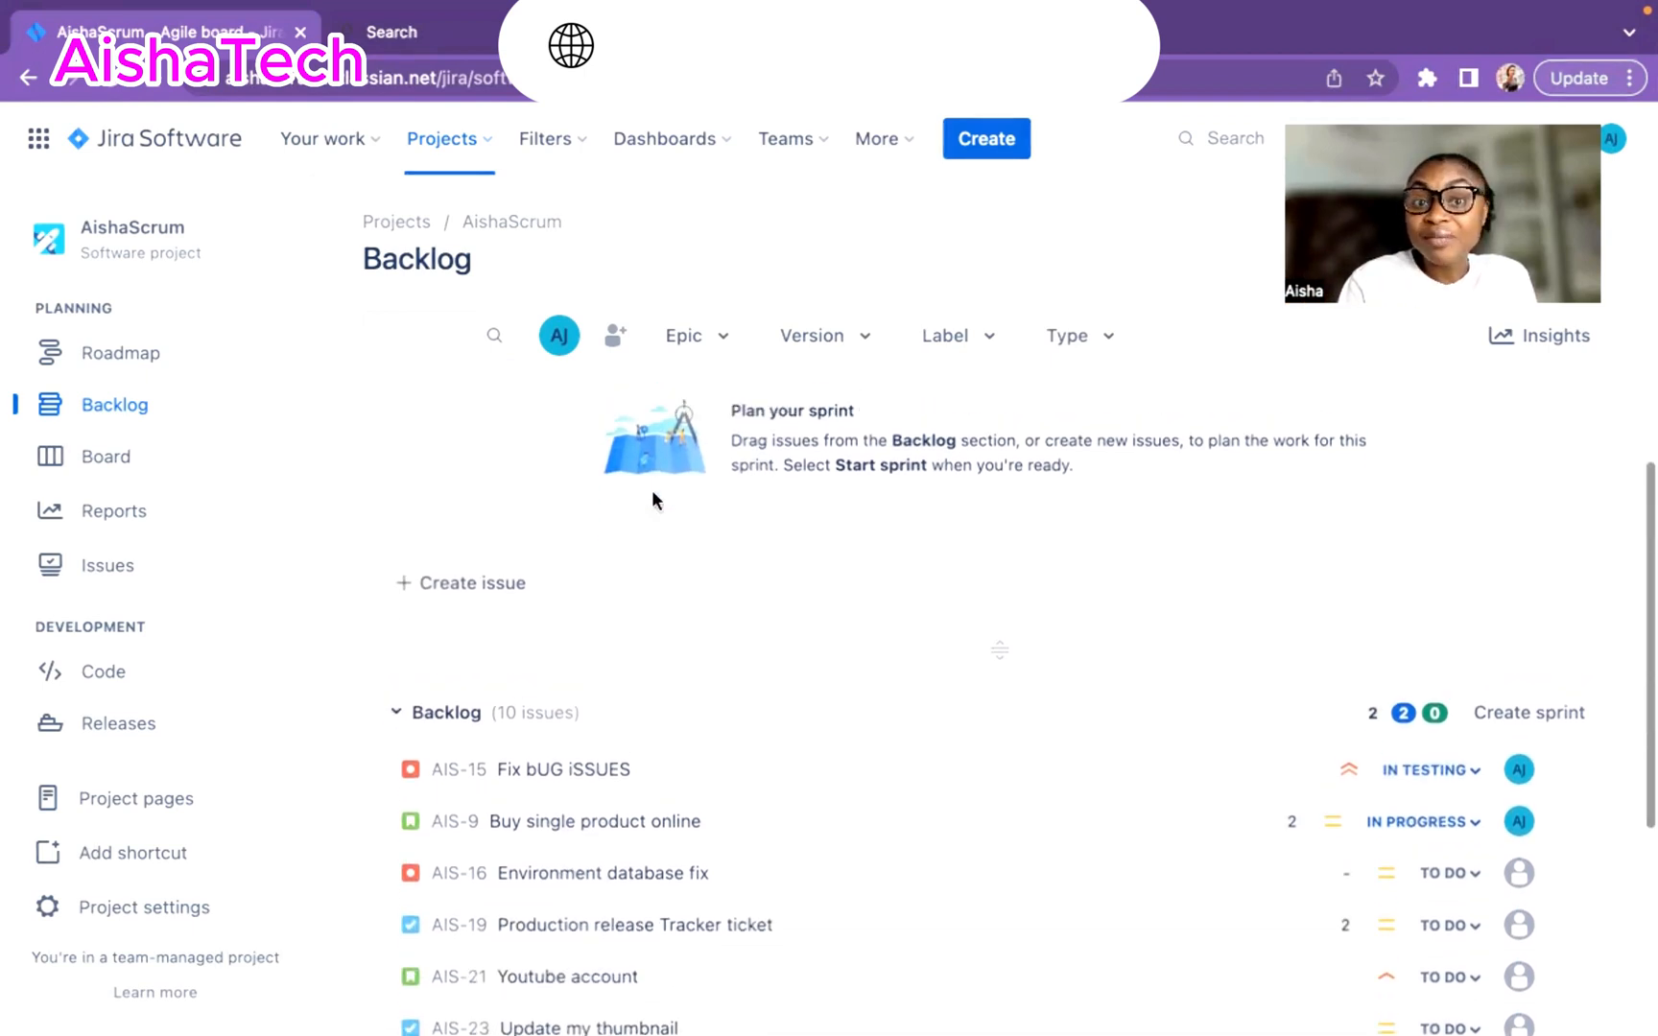
scroll(651, 489, "up", 2)
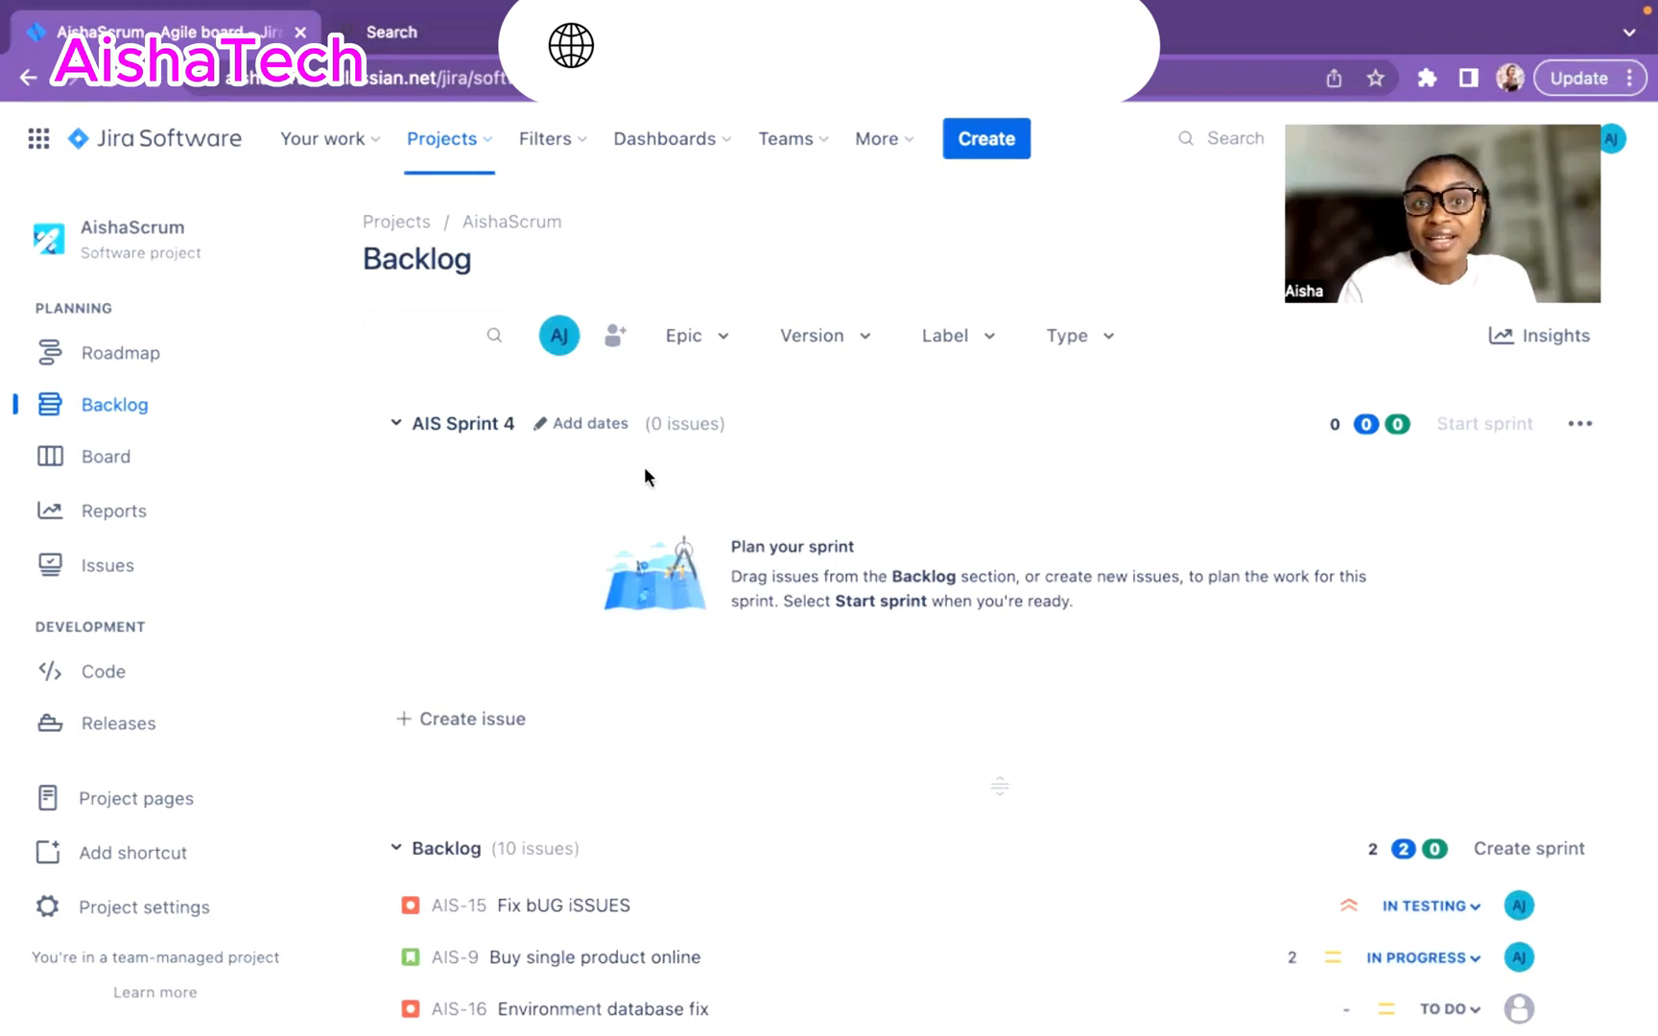
scroll(885, 468, "down", 3)
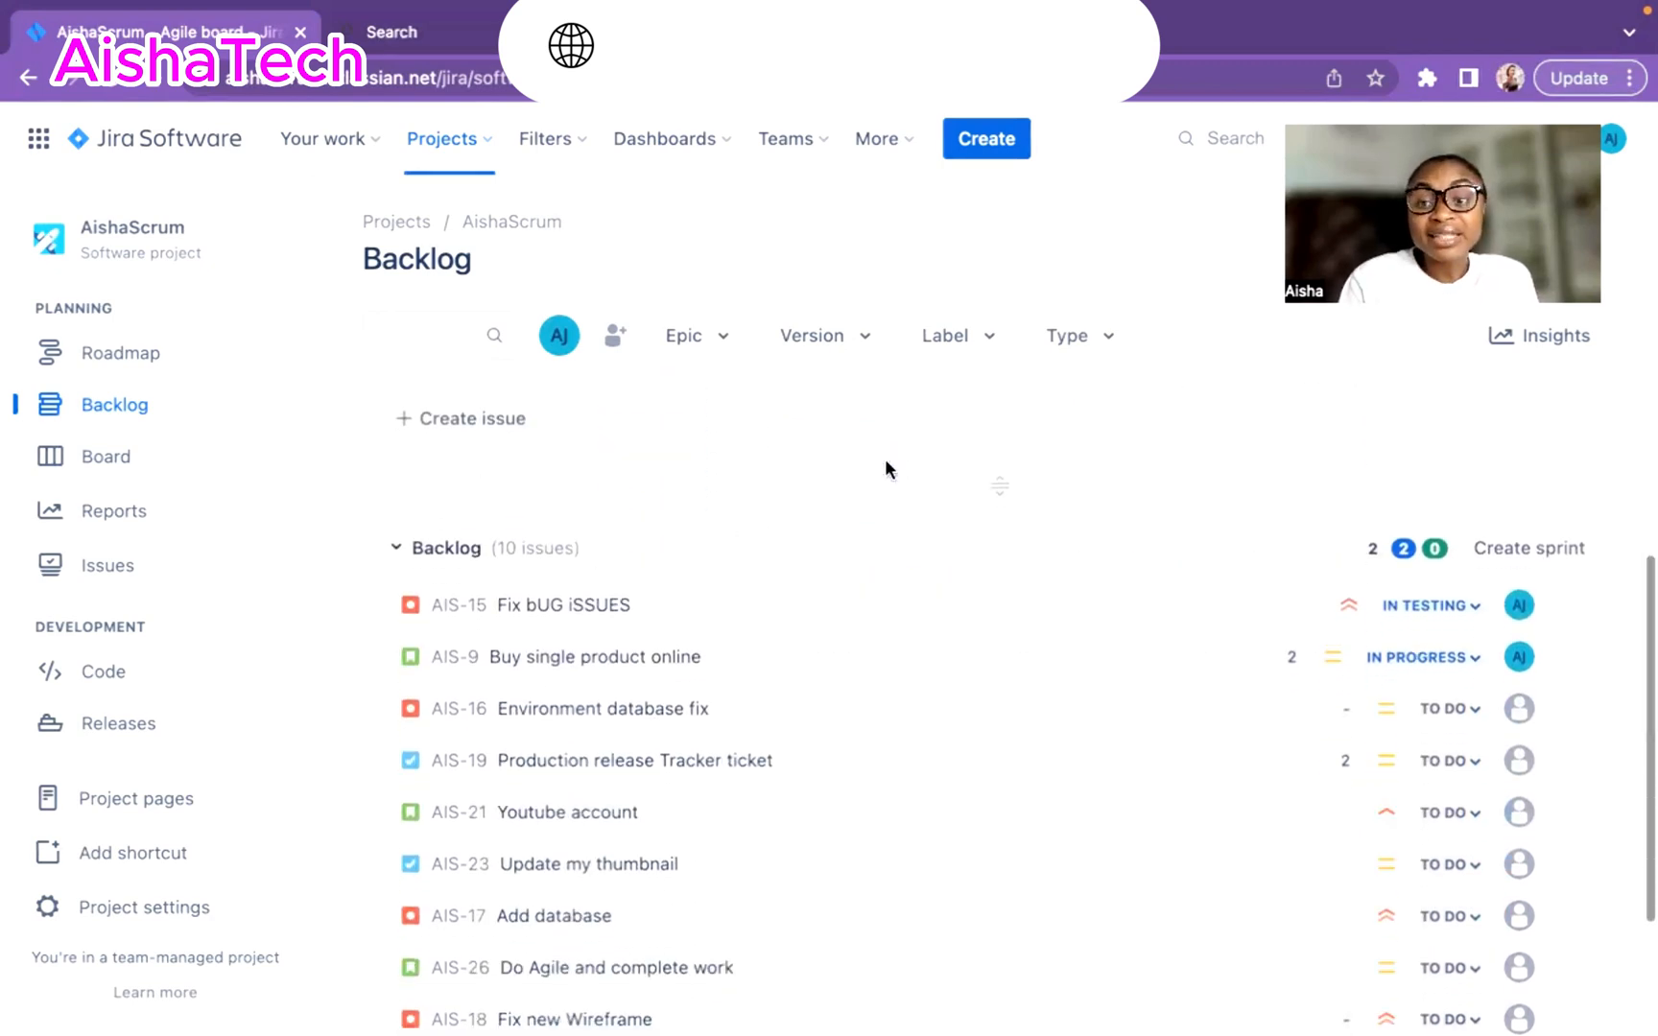
scroll(884, 459, "down", 2)
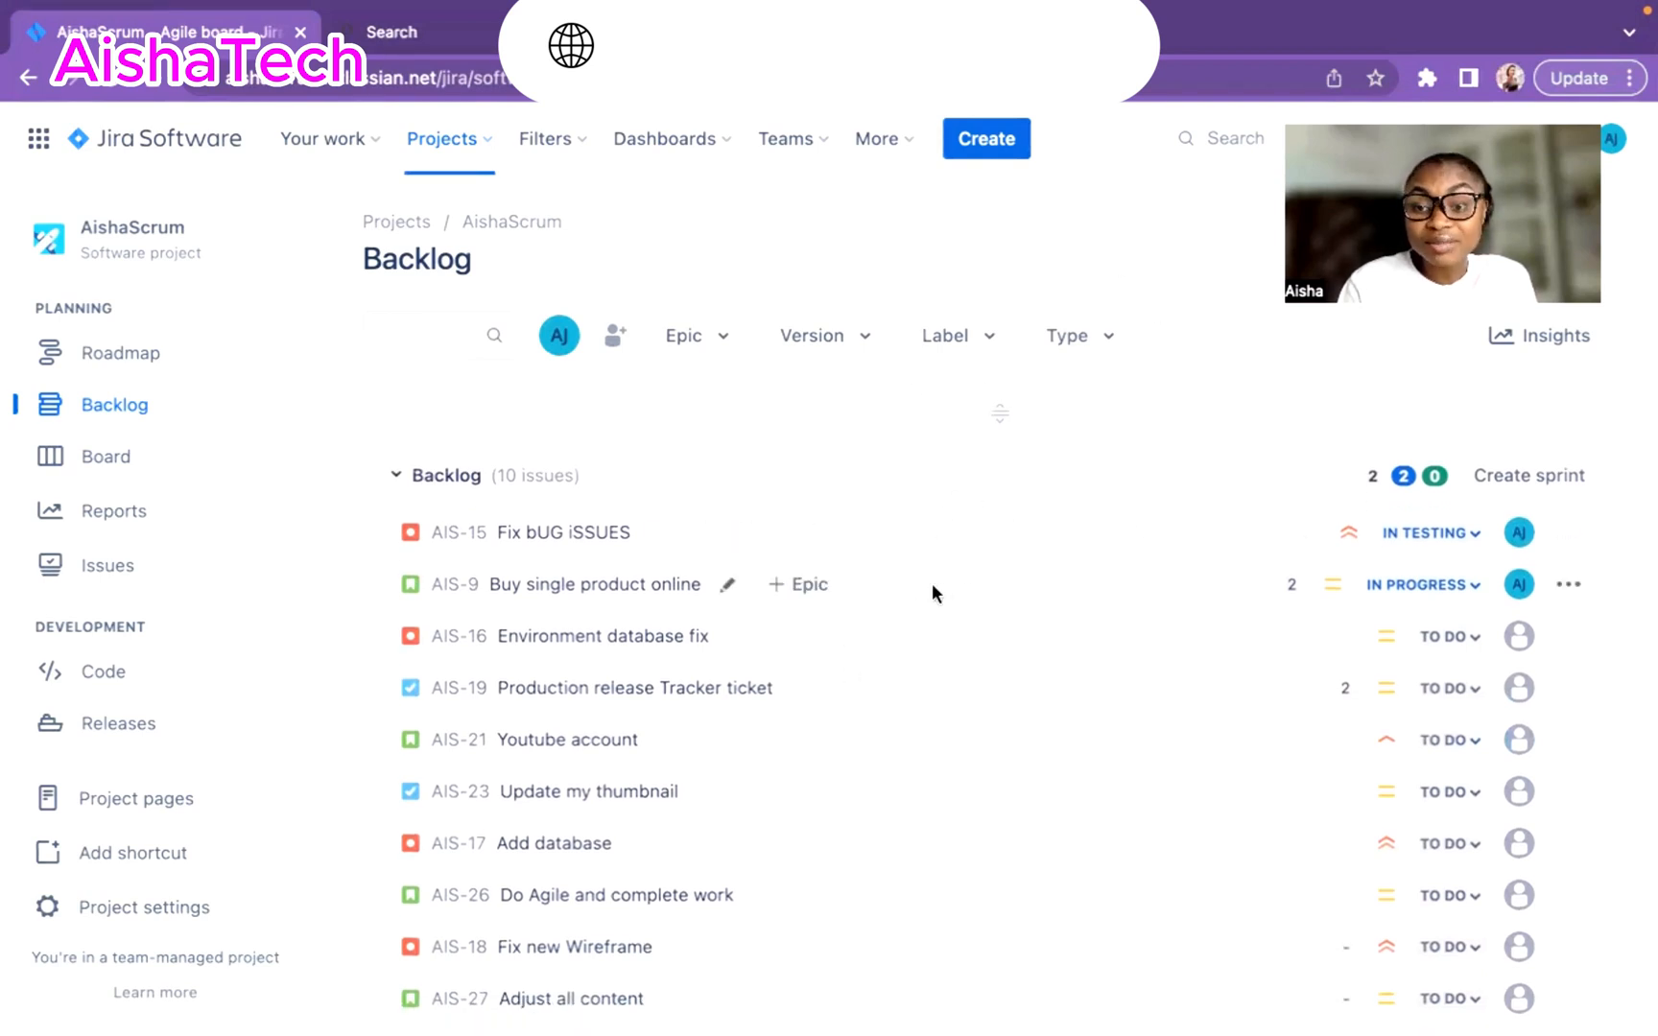
scroll(932, 585, "down", 1)
scroll(931, 592, "down", 1)
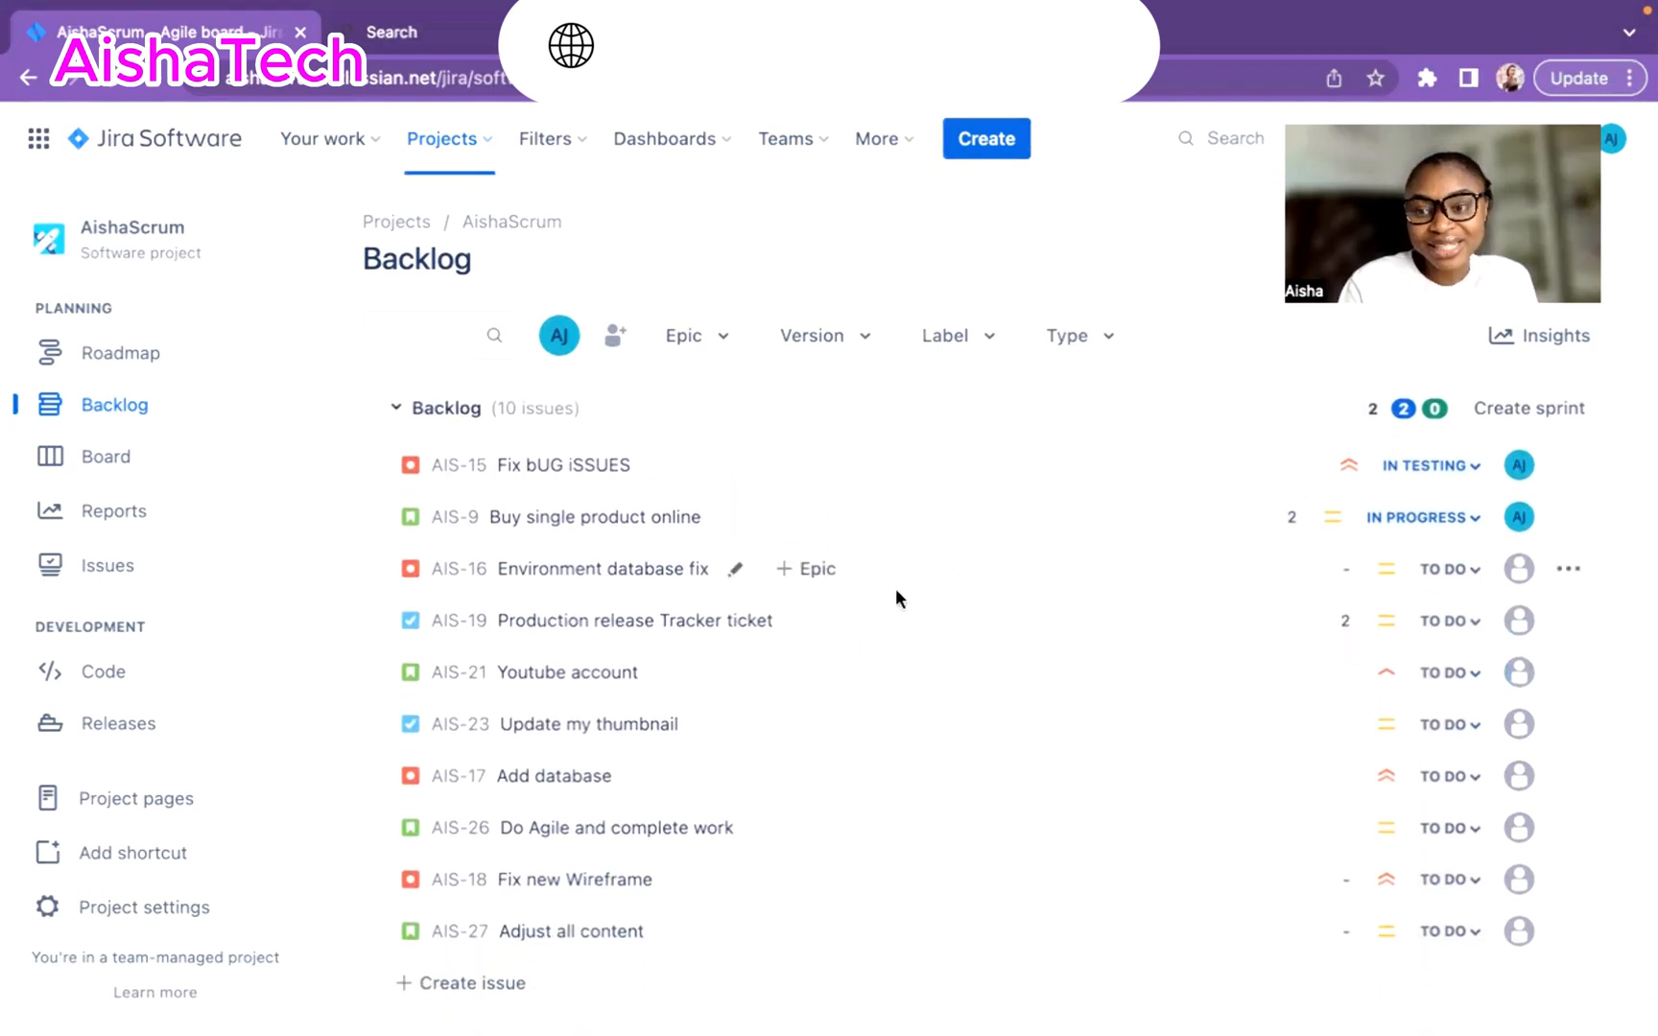
scroll(921, 537, "up", 1)
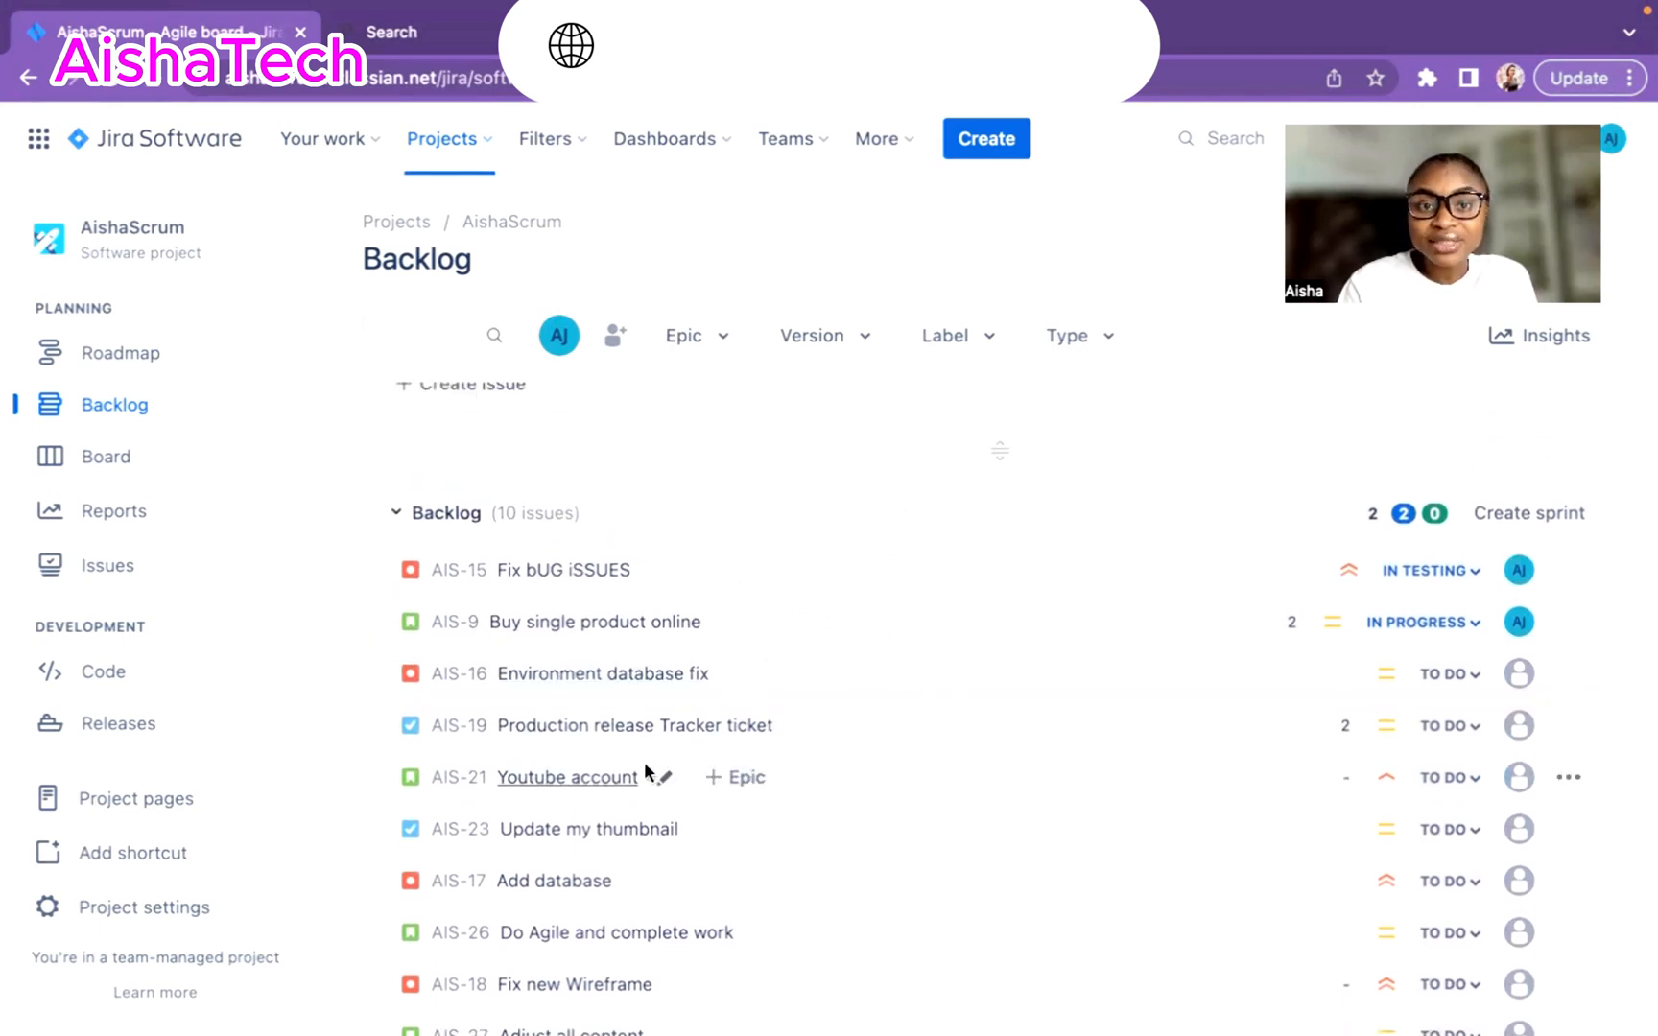
scroll(646, 765, "down", 1)
scroll(643, 762, "up", 1)
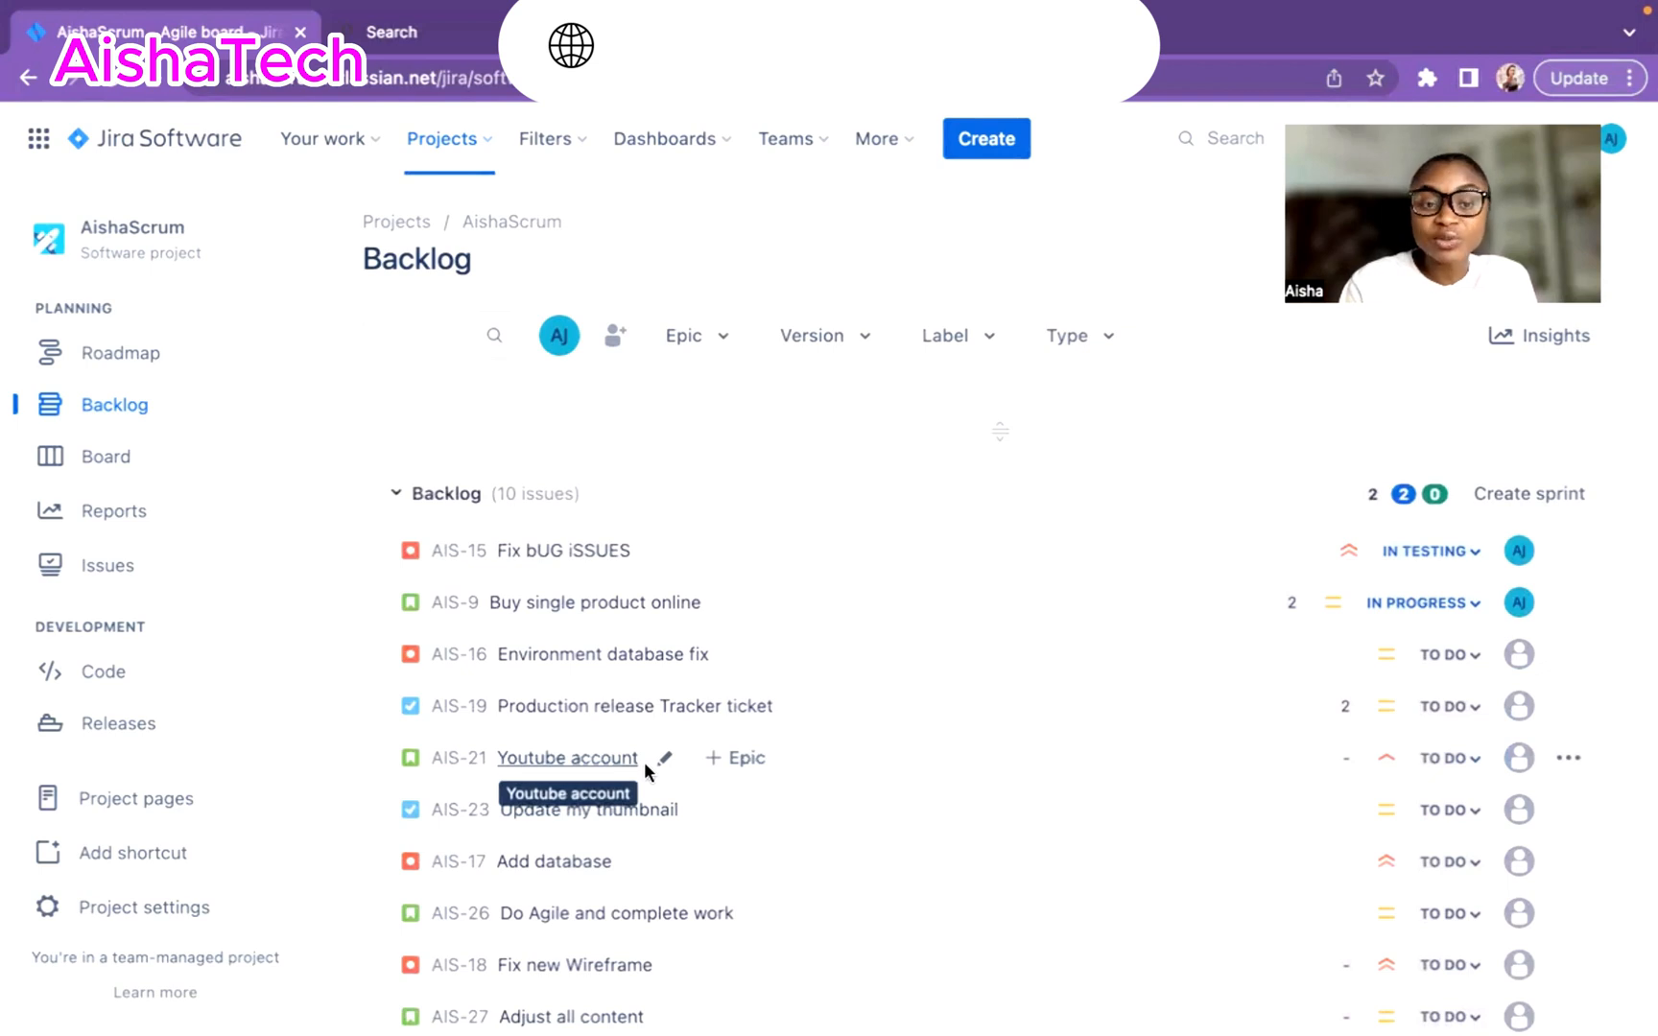
scroll(644, 762, "up", 1)
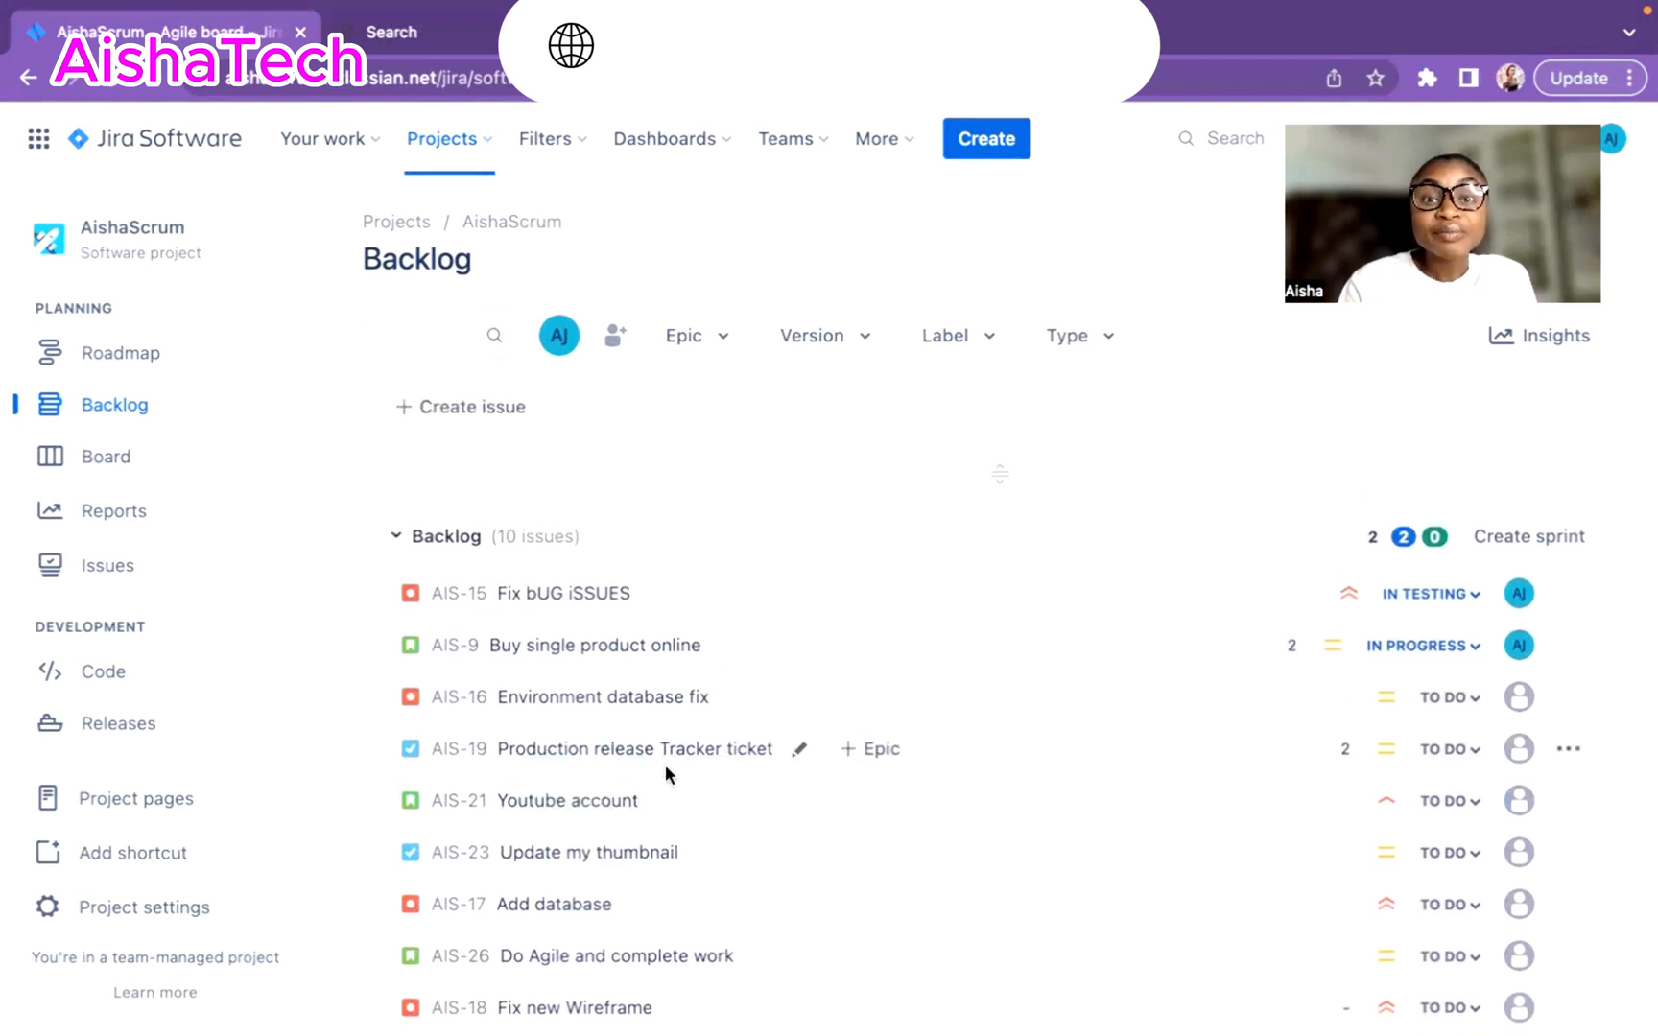
scroll(665, 768, "up", 1)
scroll(665, 763, "up", 1)
scroll(666, 777, "up", 4)
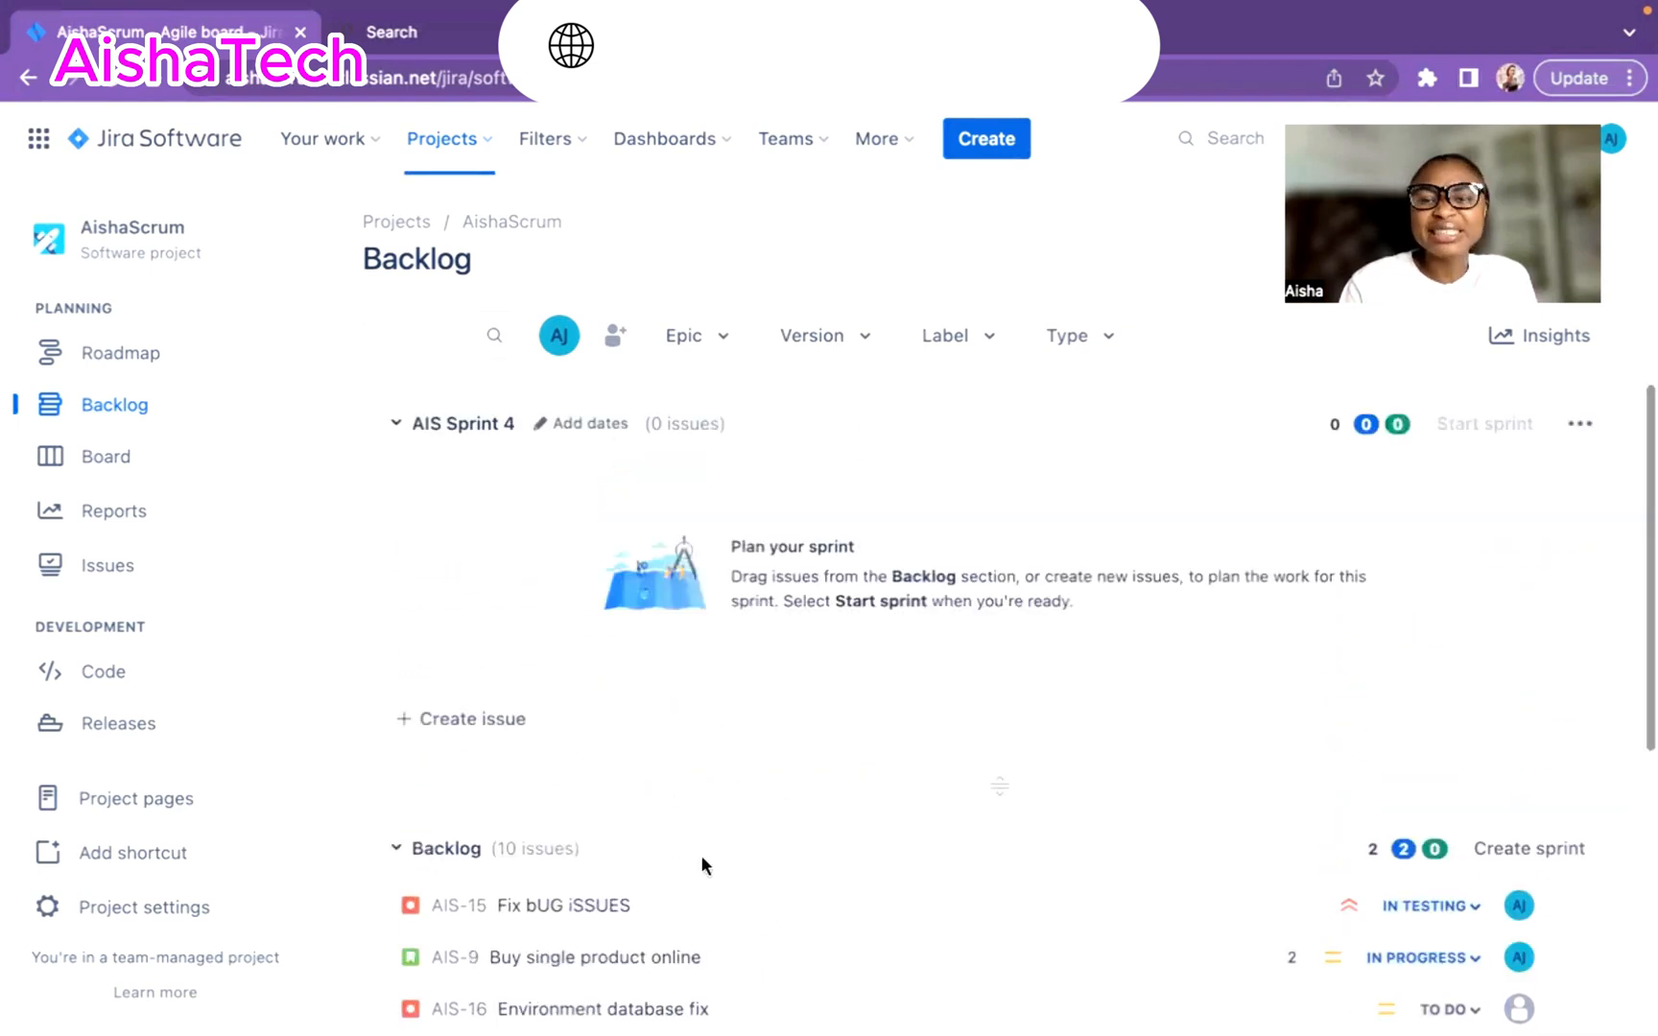
scroll(628, 813, "down", 5)
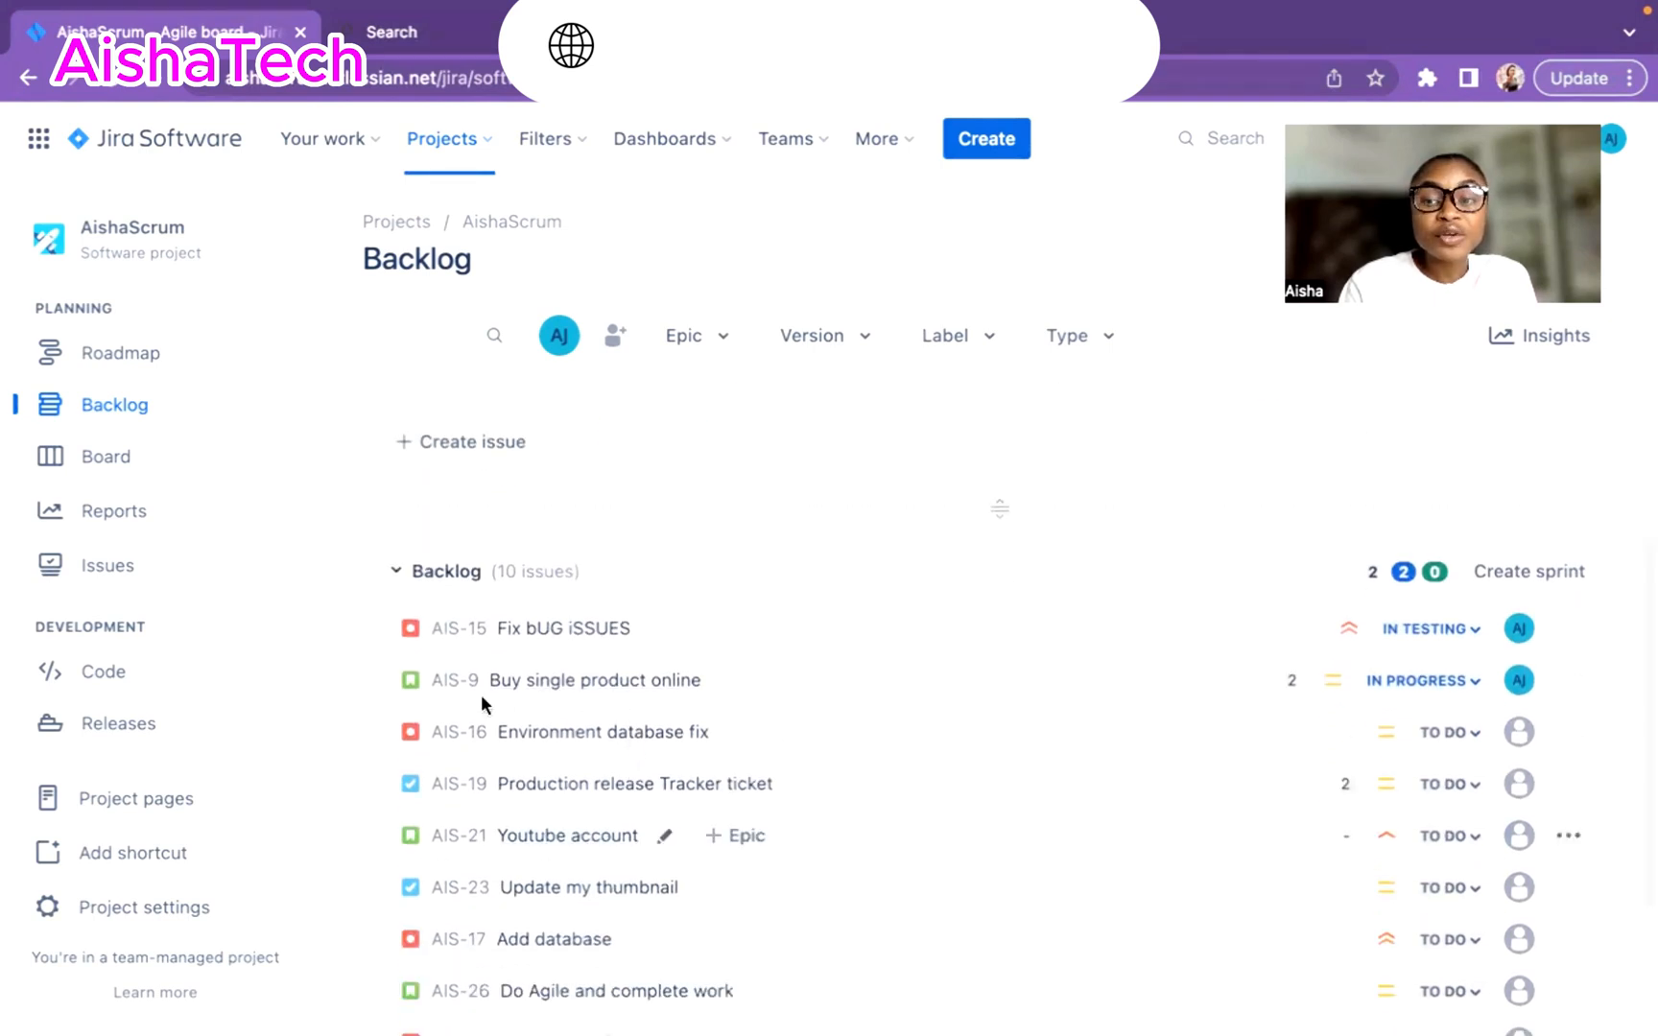
scroll(401, 800, "up", 5)
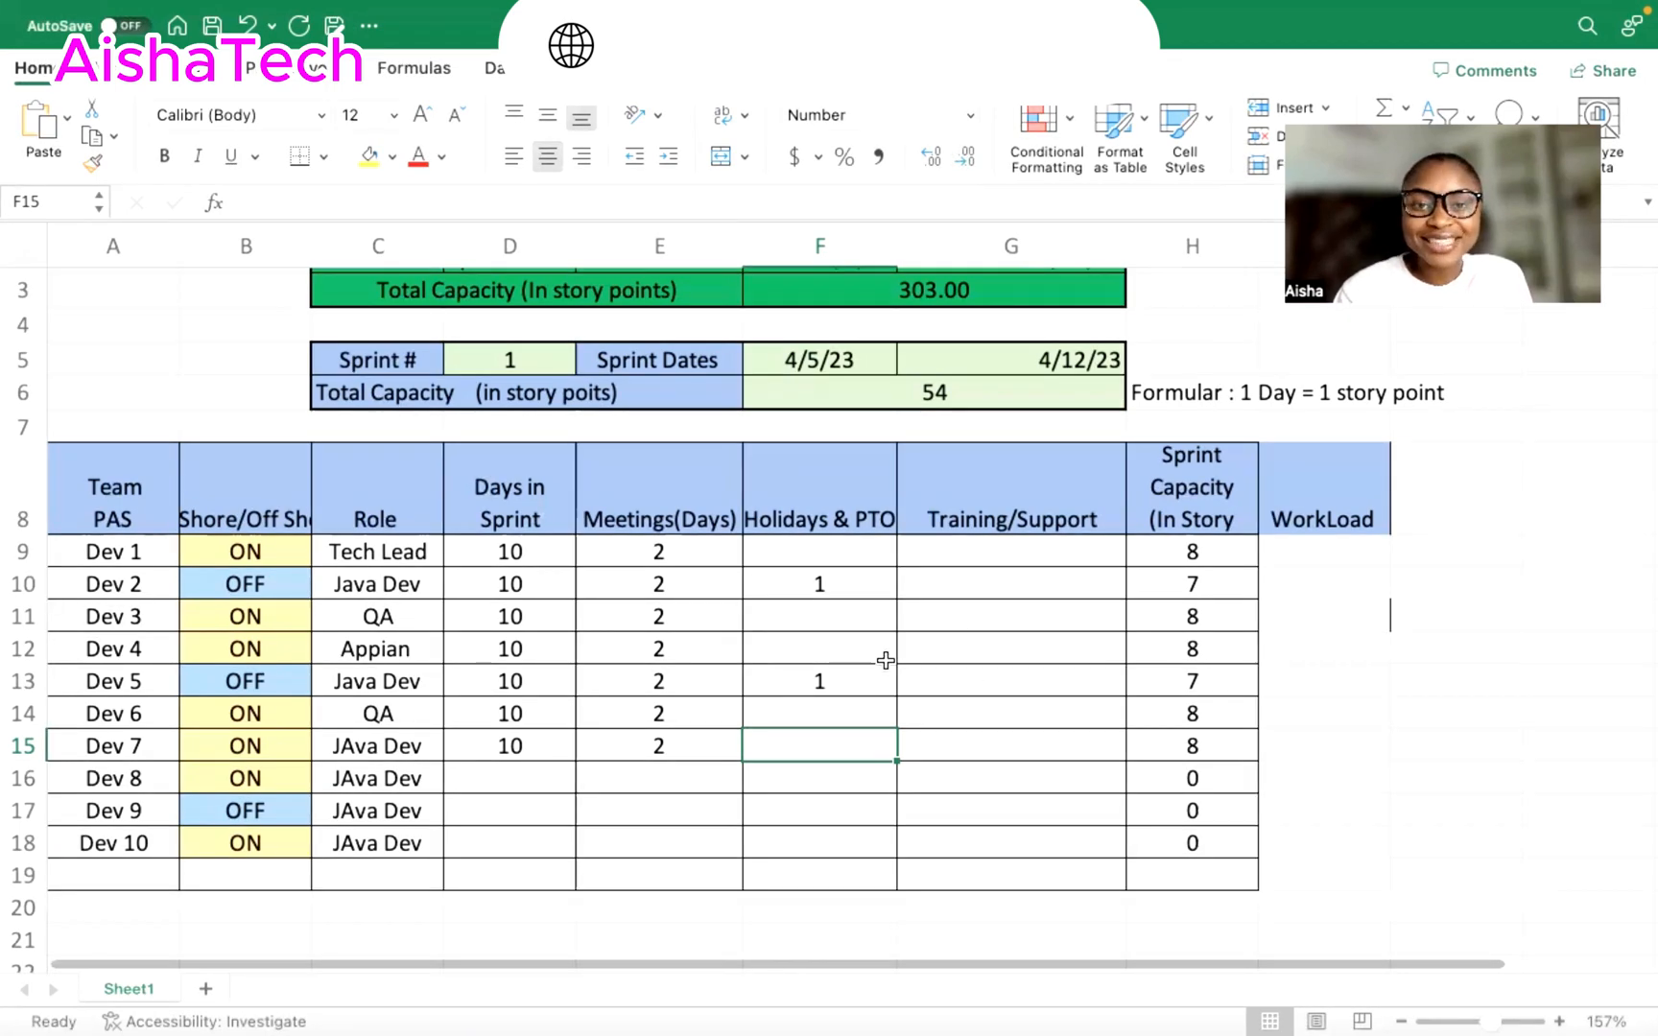
- Examine the velocity report's commitment and completed story points, inspecting the chart details for AIS Sprint 2 and AIS Sprint 3
scroll(884, 660, "down", 1)
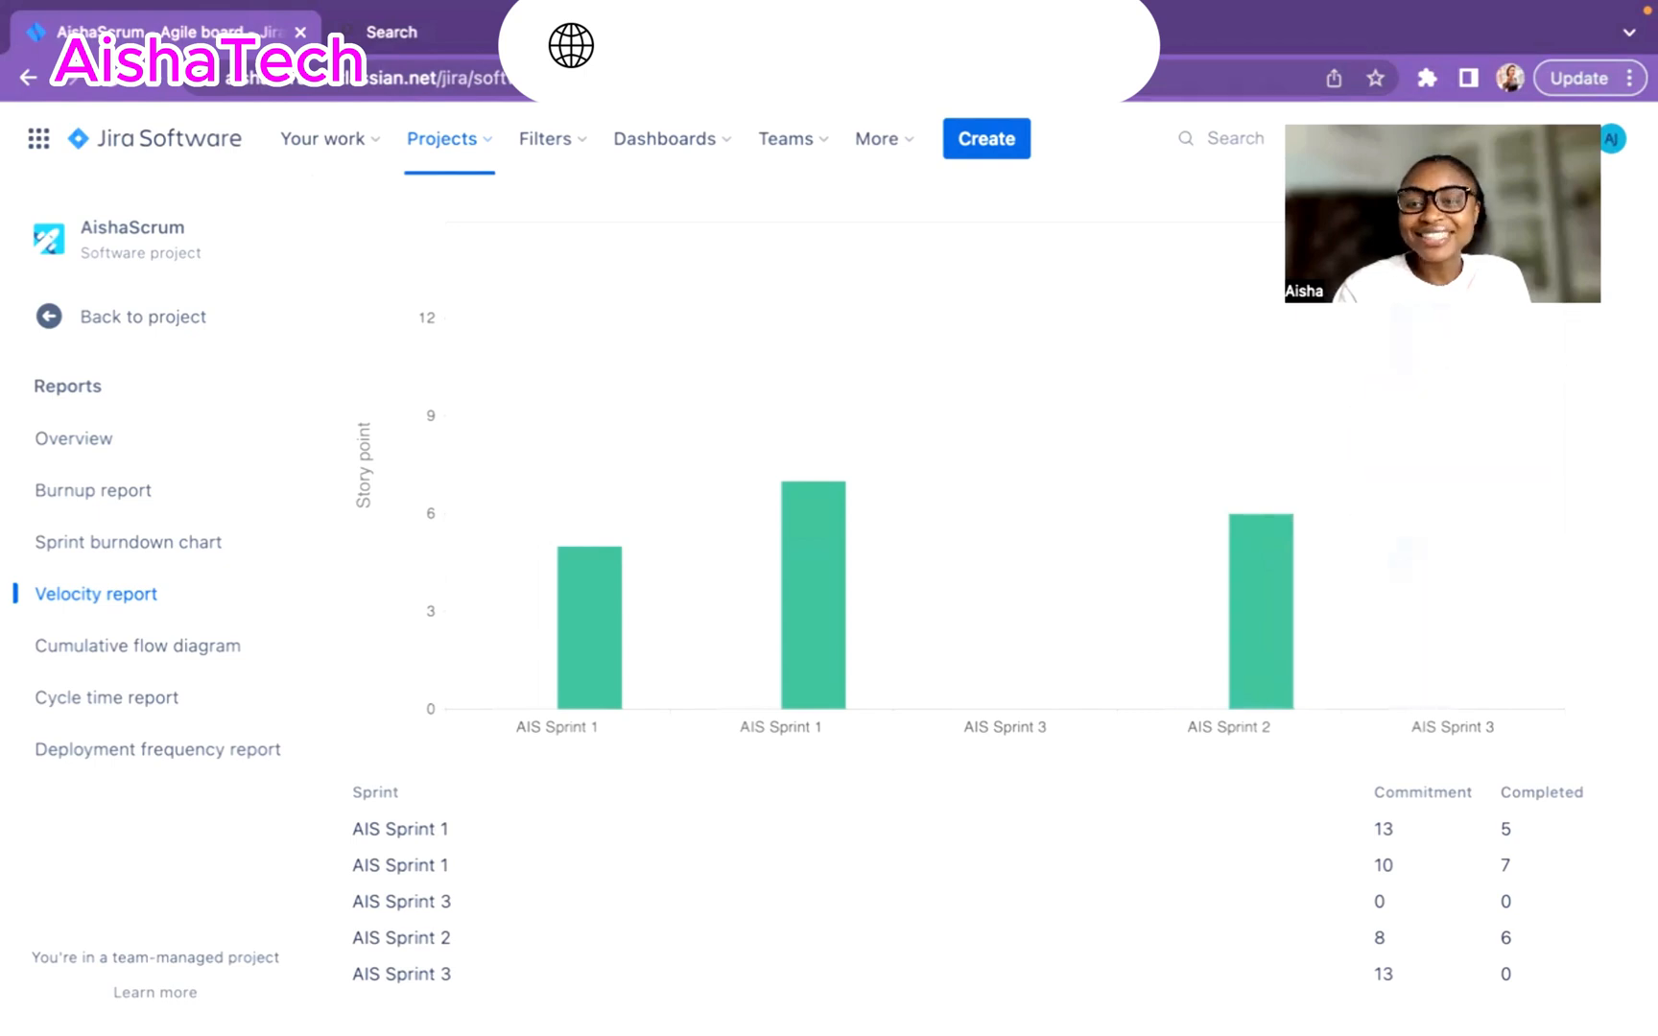
mouse_move(1247, 584)
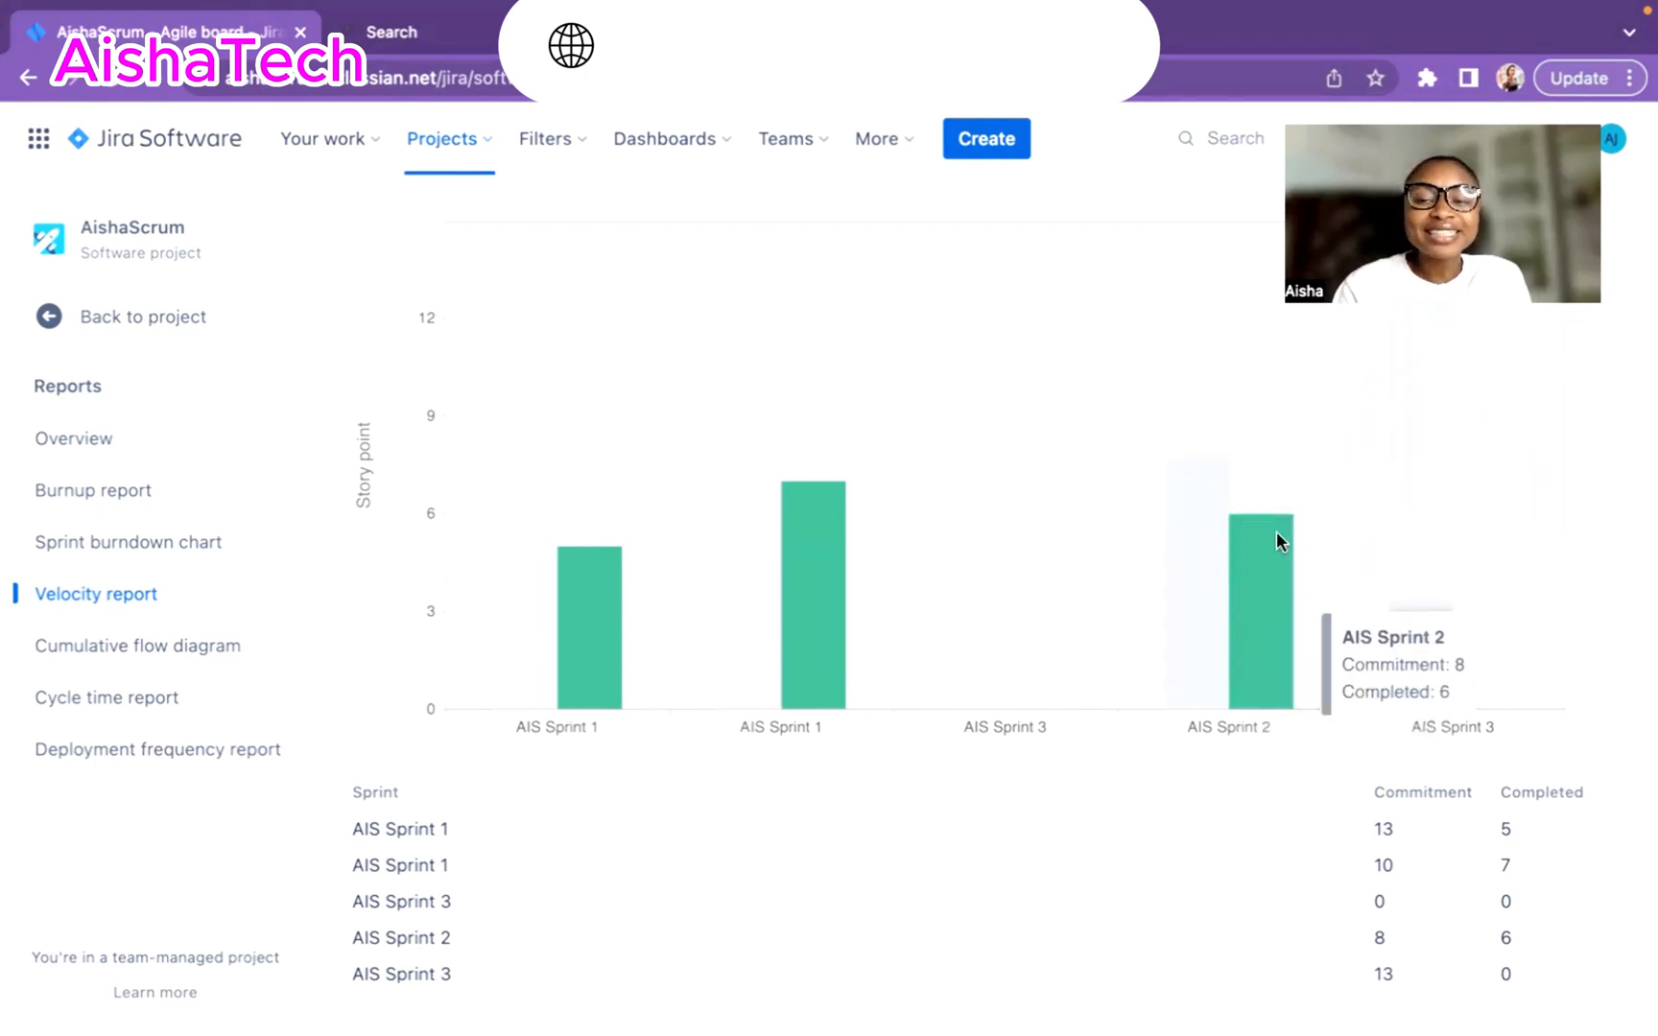
mouse_move(1393, 684)
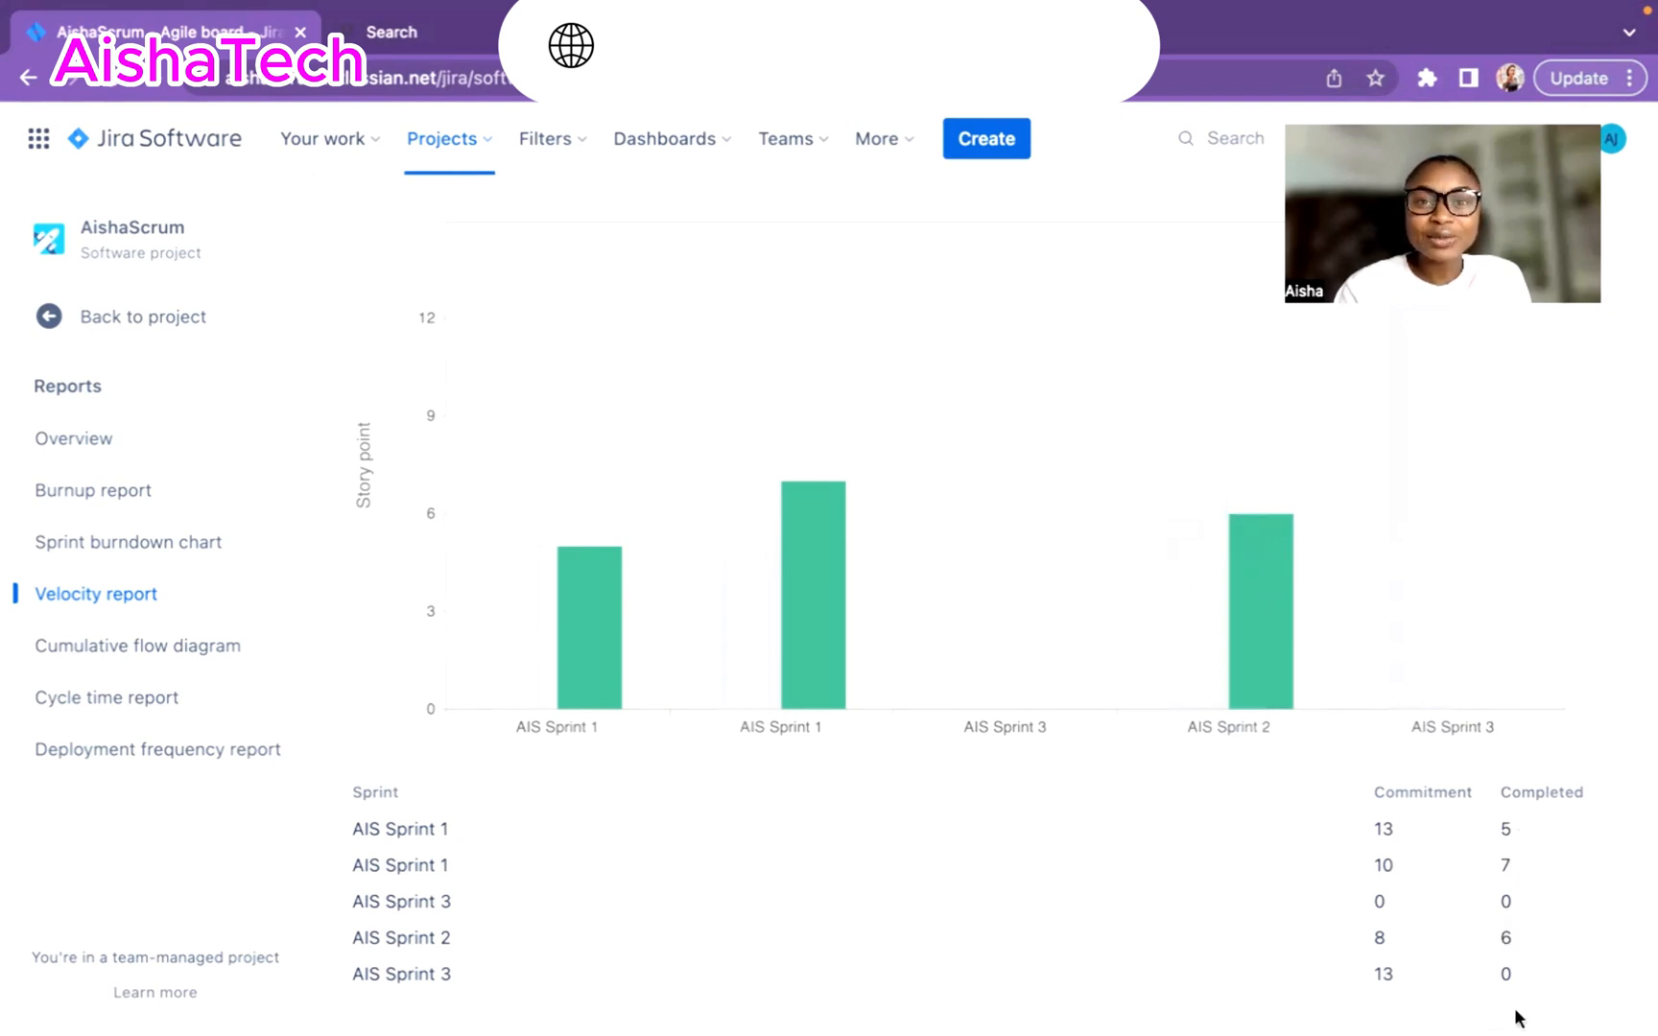
mouse_move(1516, 1032)
mouse_move(1490, 652)
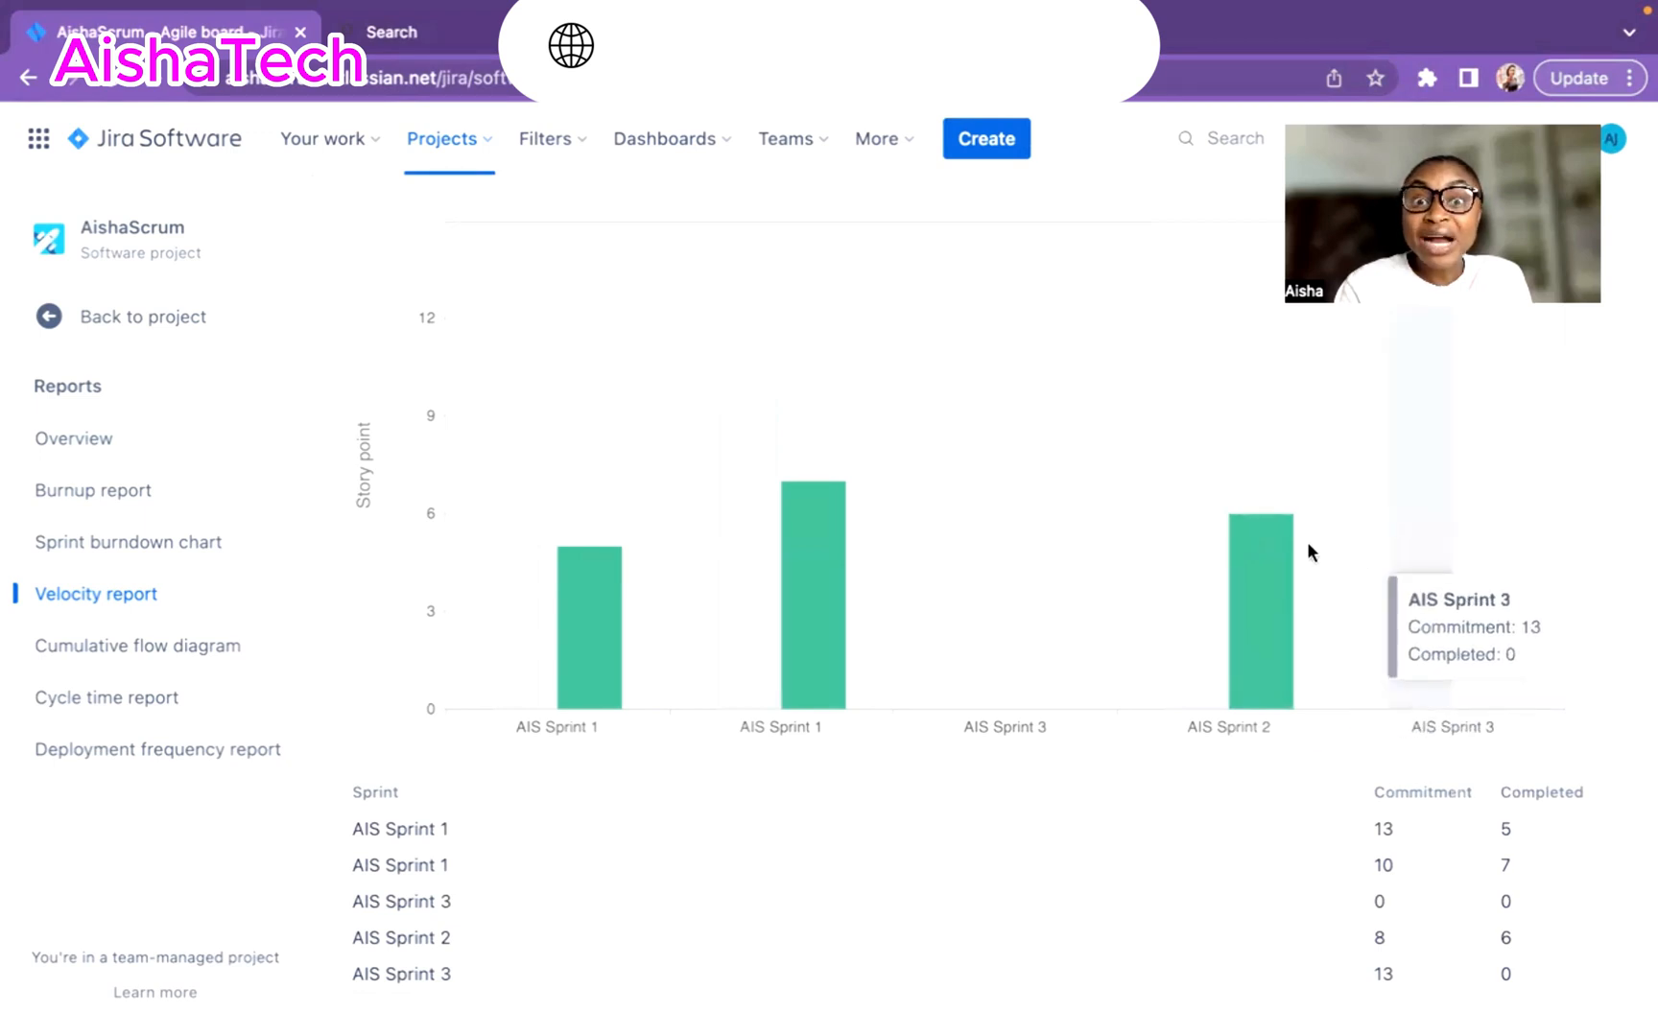
mouse_move(1308, 551)
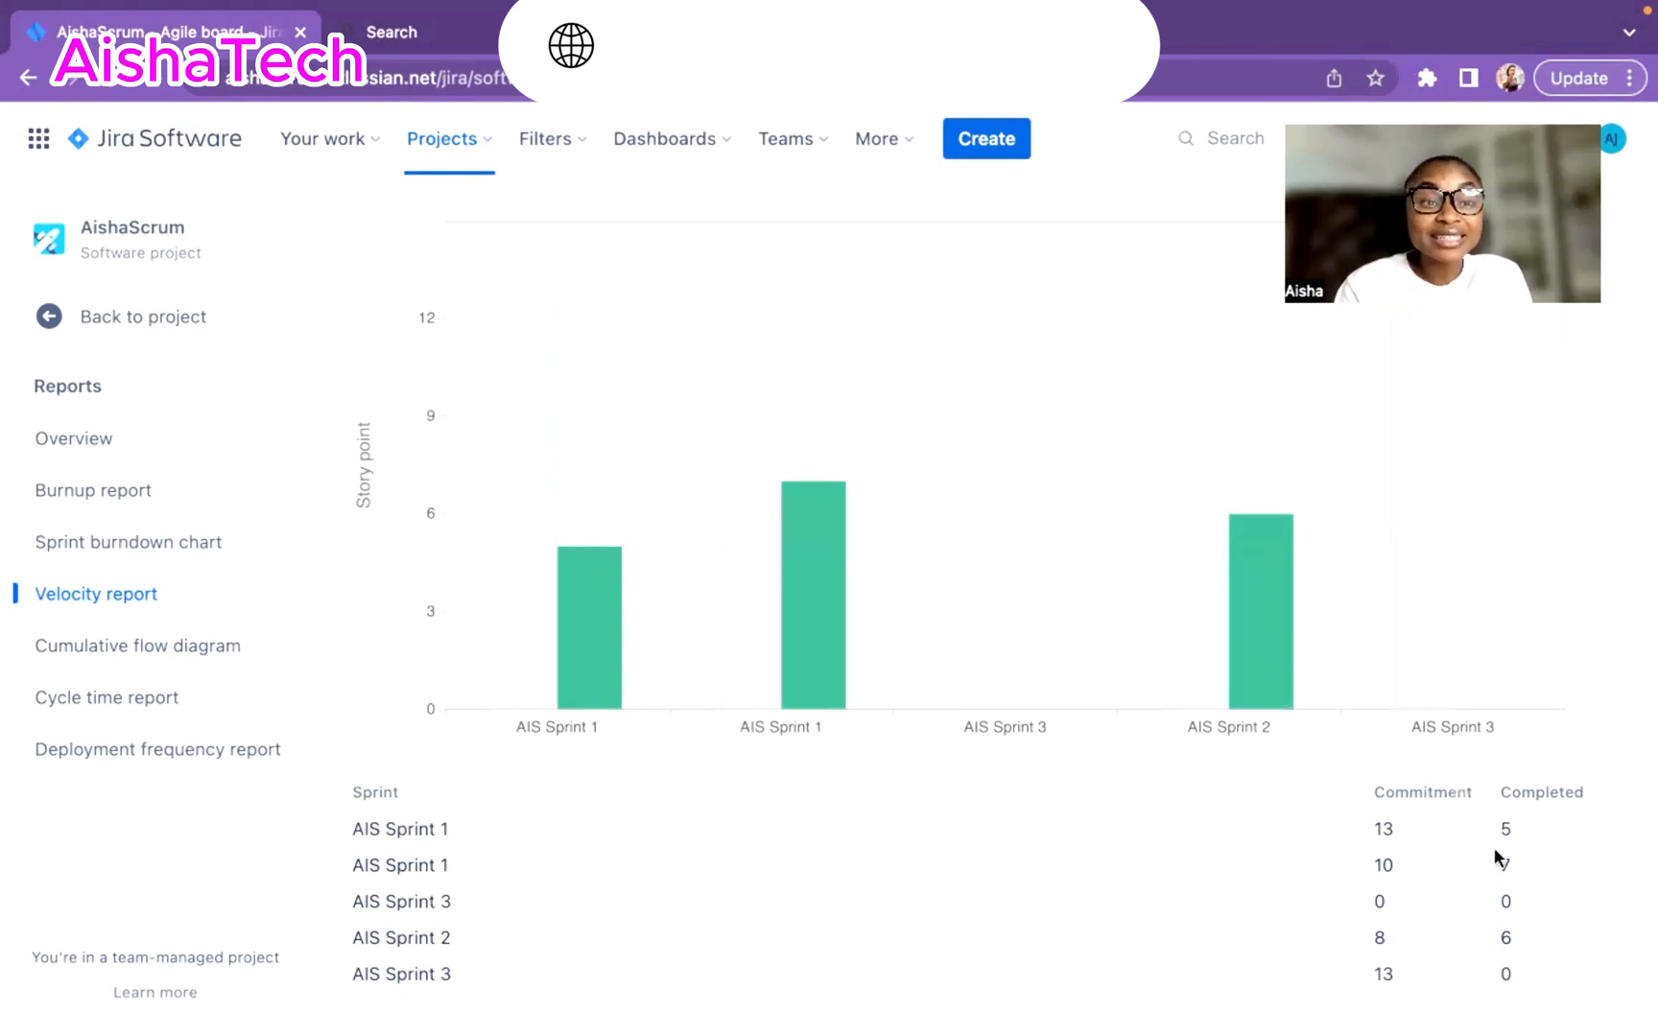
- Return from the reports to the project's backlog and review its issues as candidates for AIS Sprint 4
left_click(53, 326)
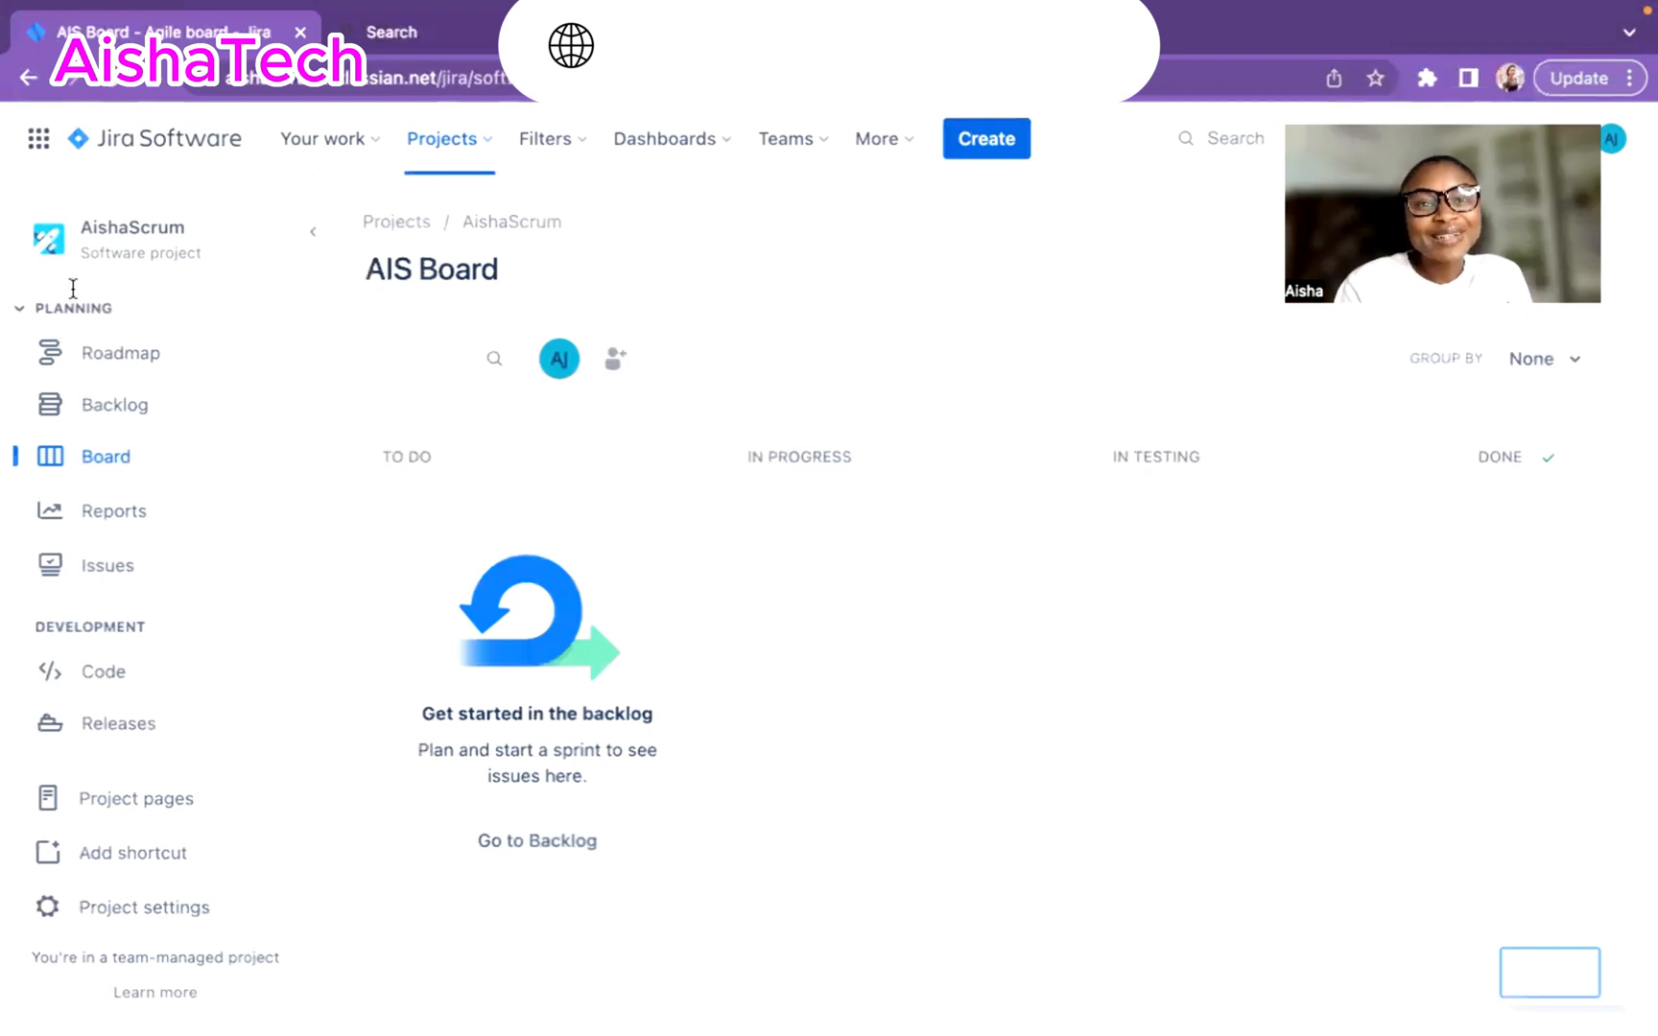
left_click(105, 410)
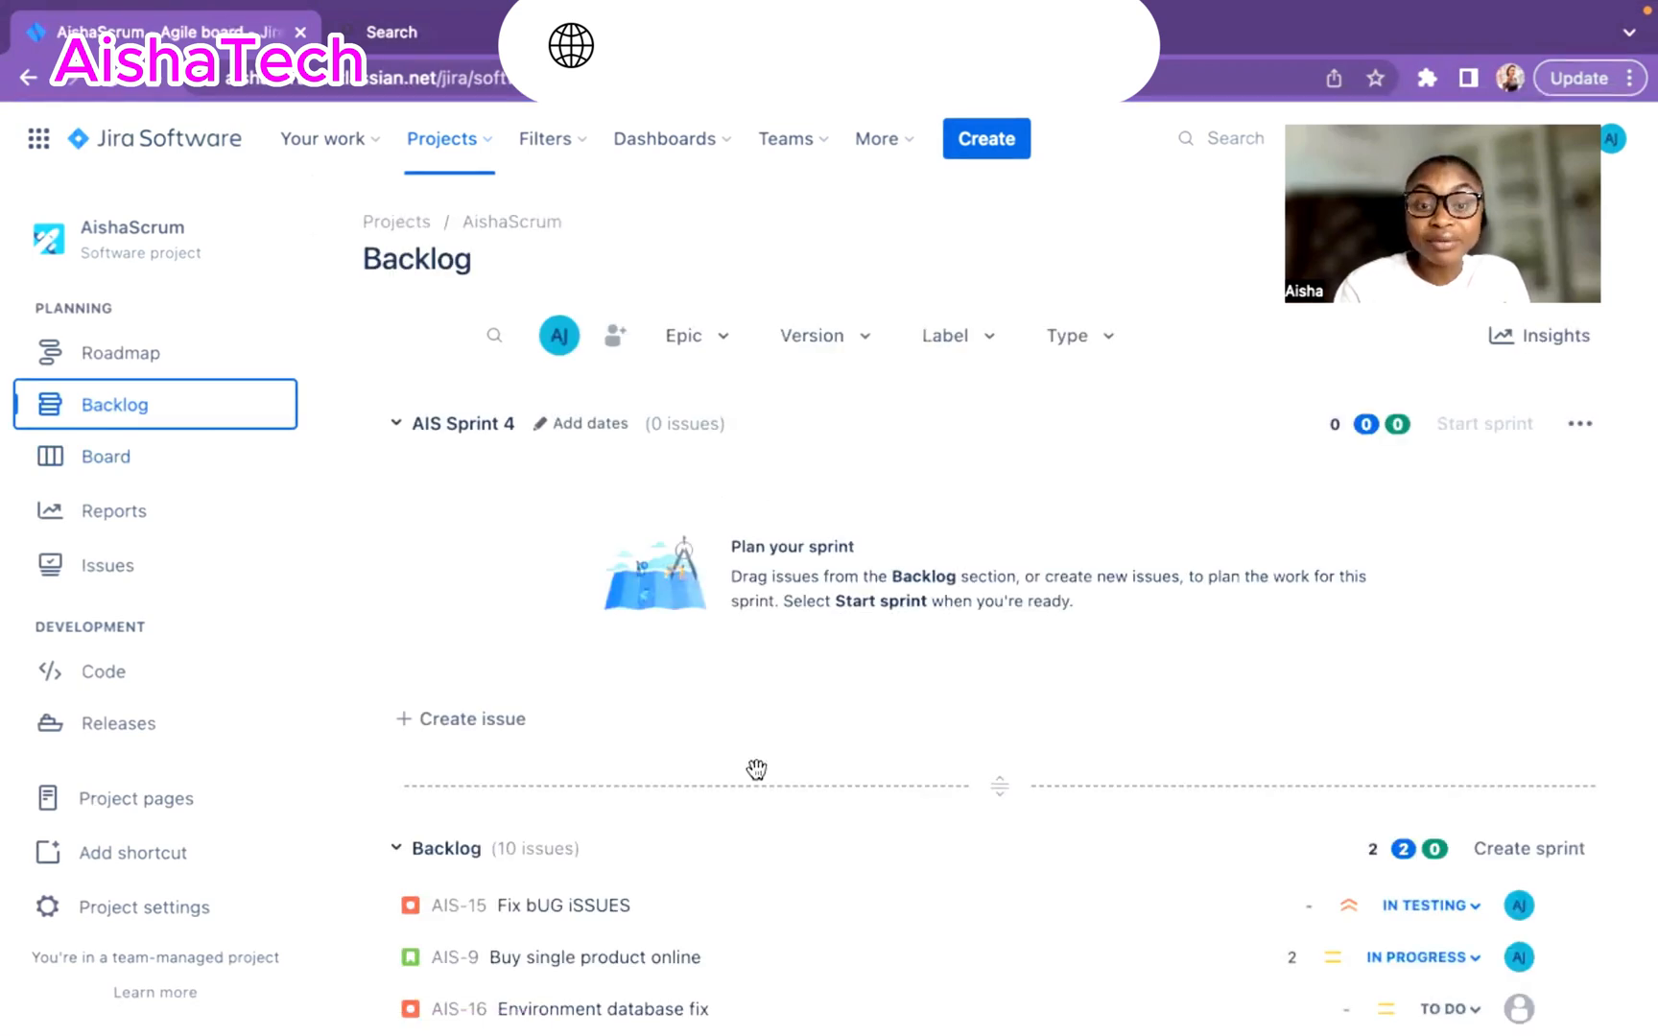
scroll(756, 770, "down", 2)
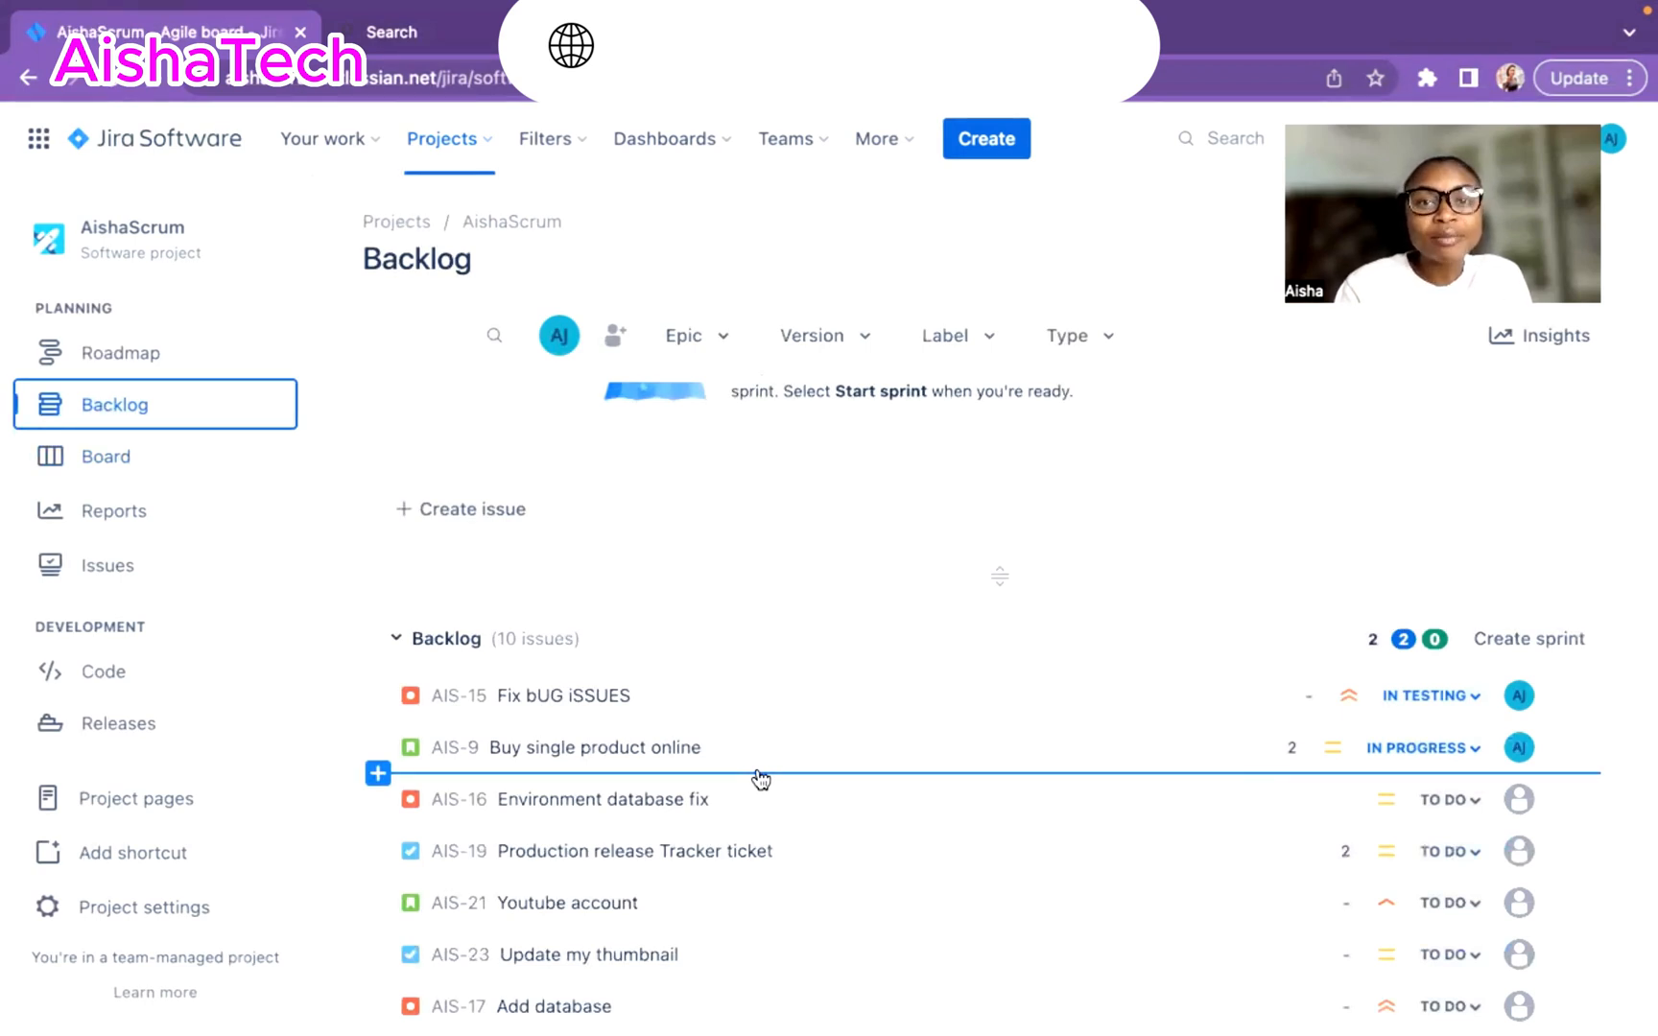
scroll(760, 777, "up", 2)
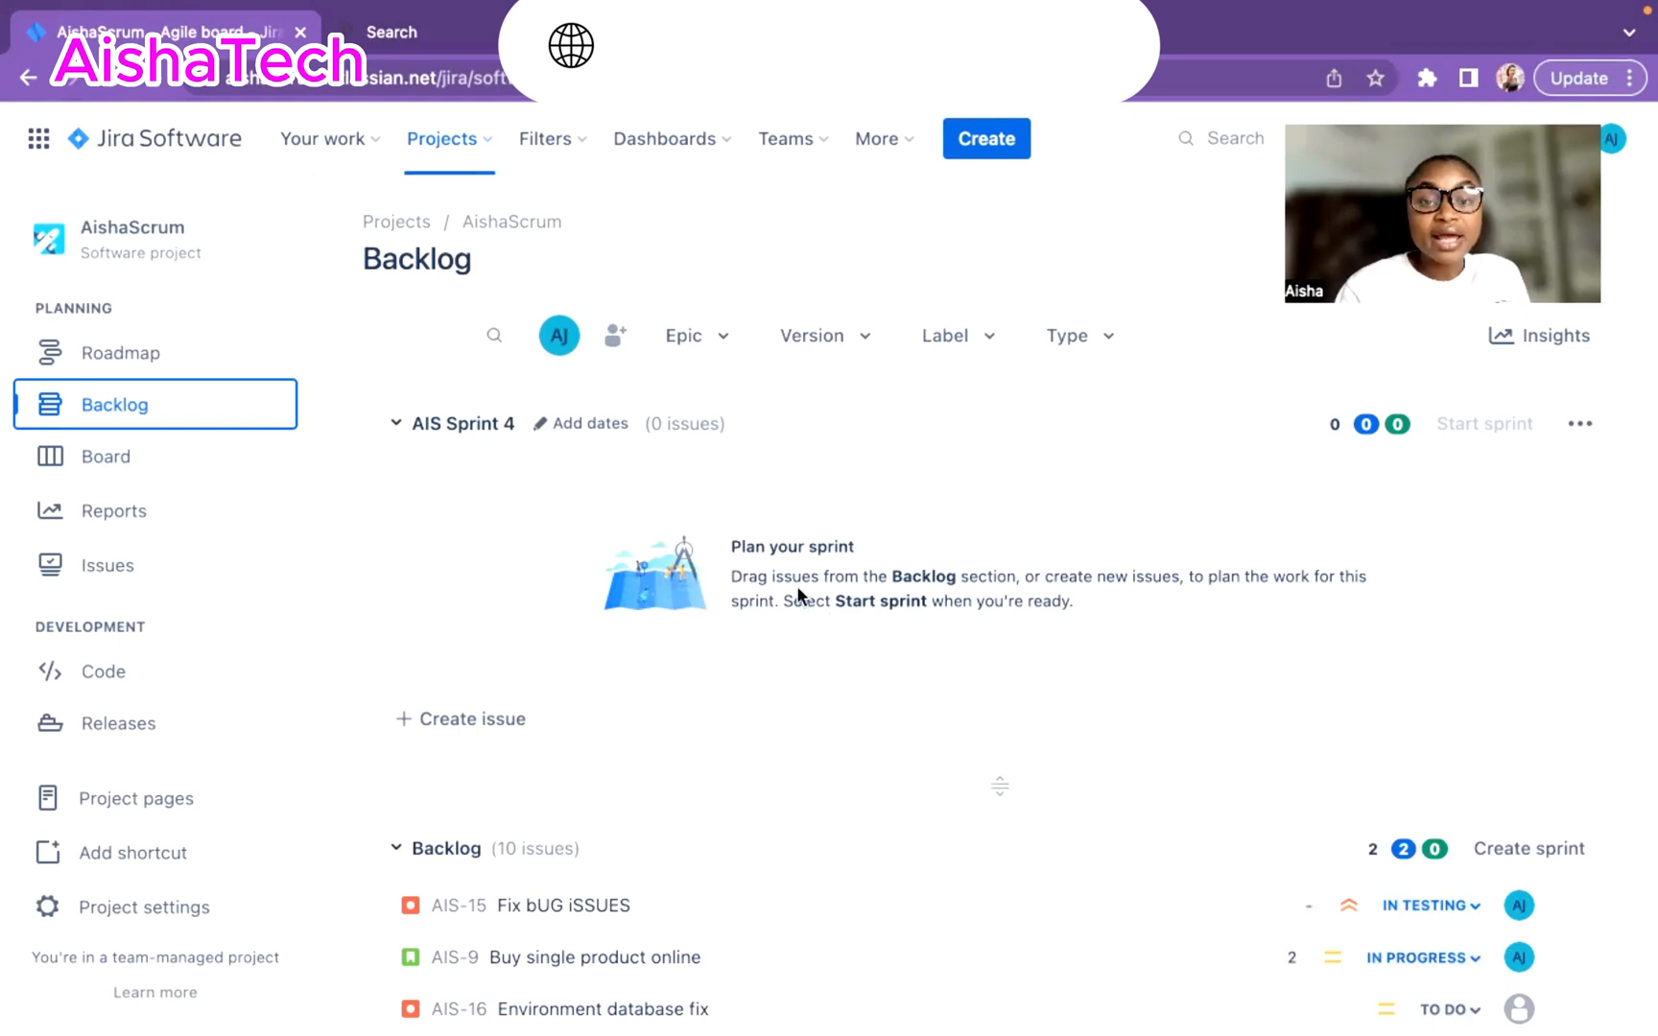
scroll(751, 773, "down", 4)
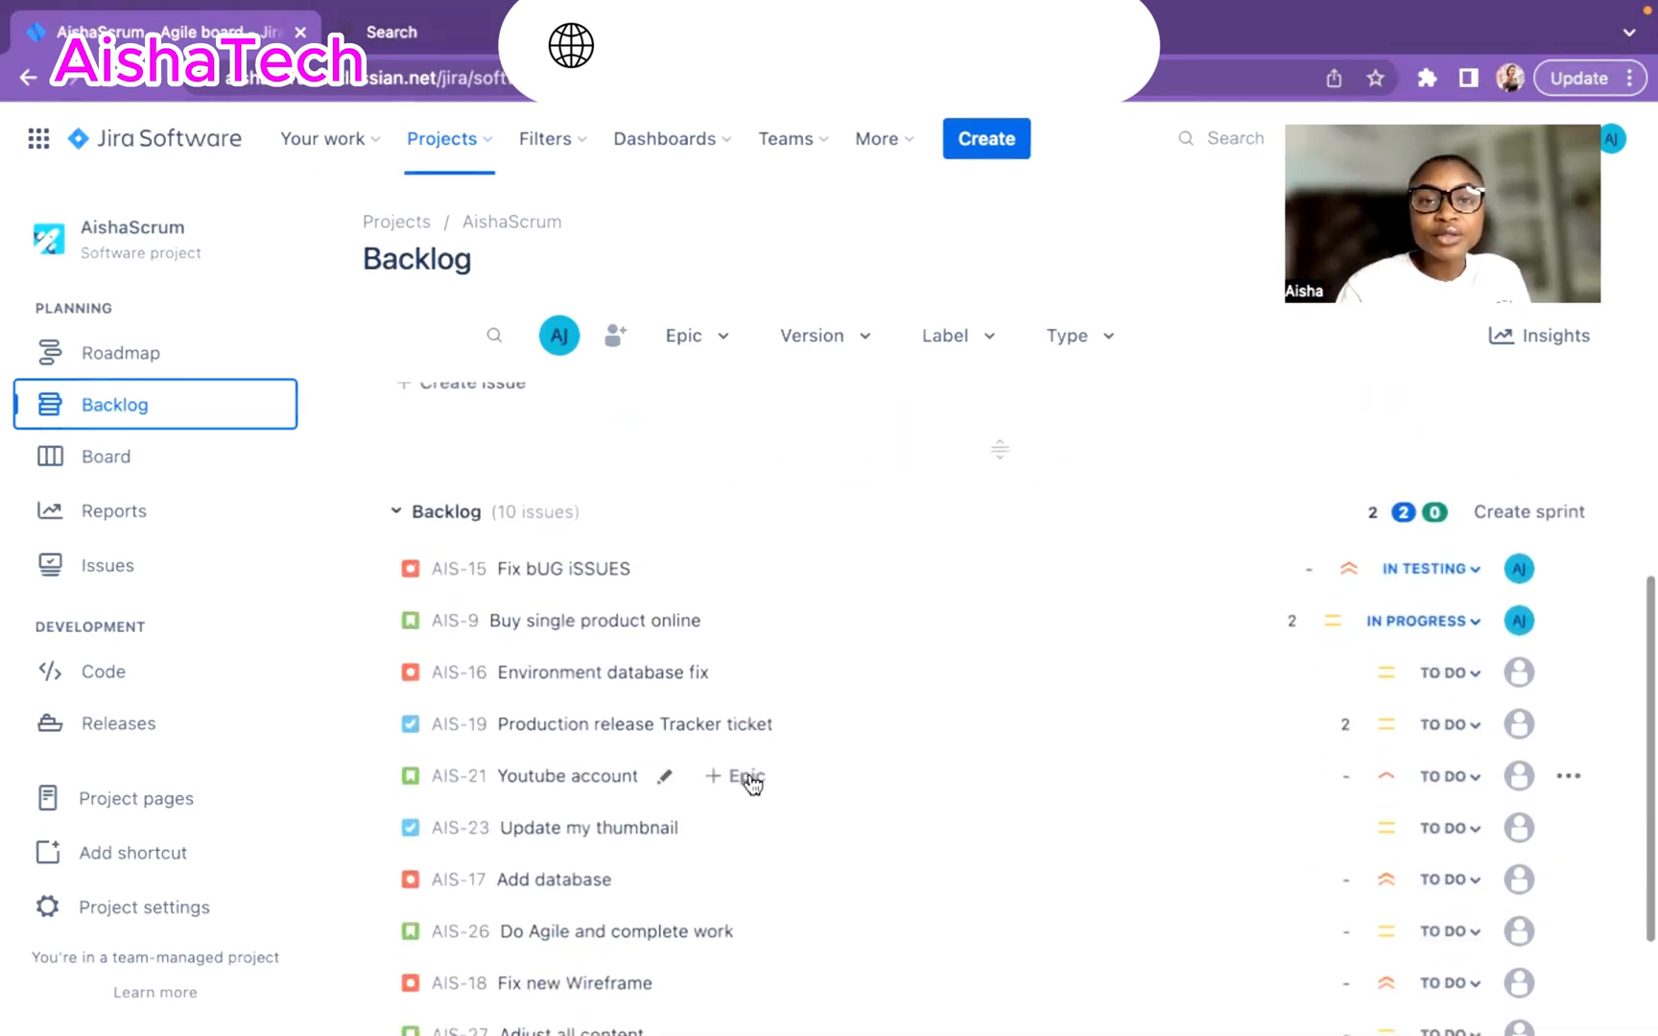
scroll(751, 772, "up", 4)
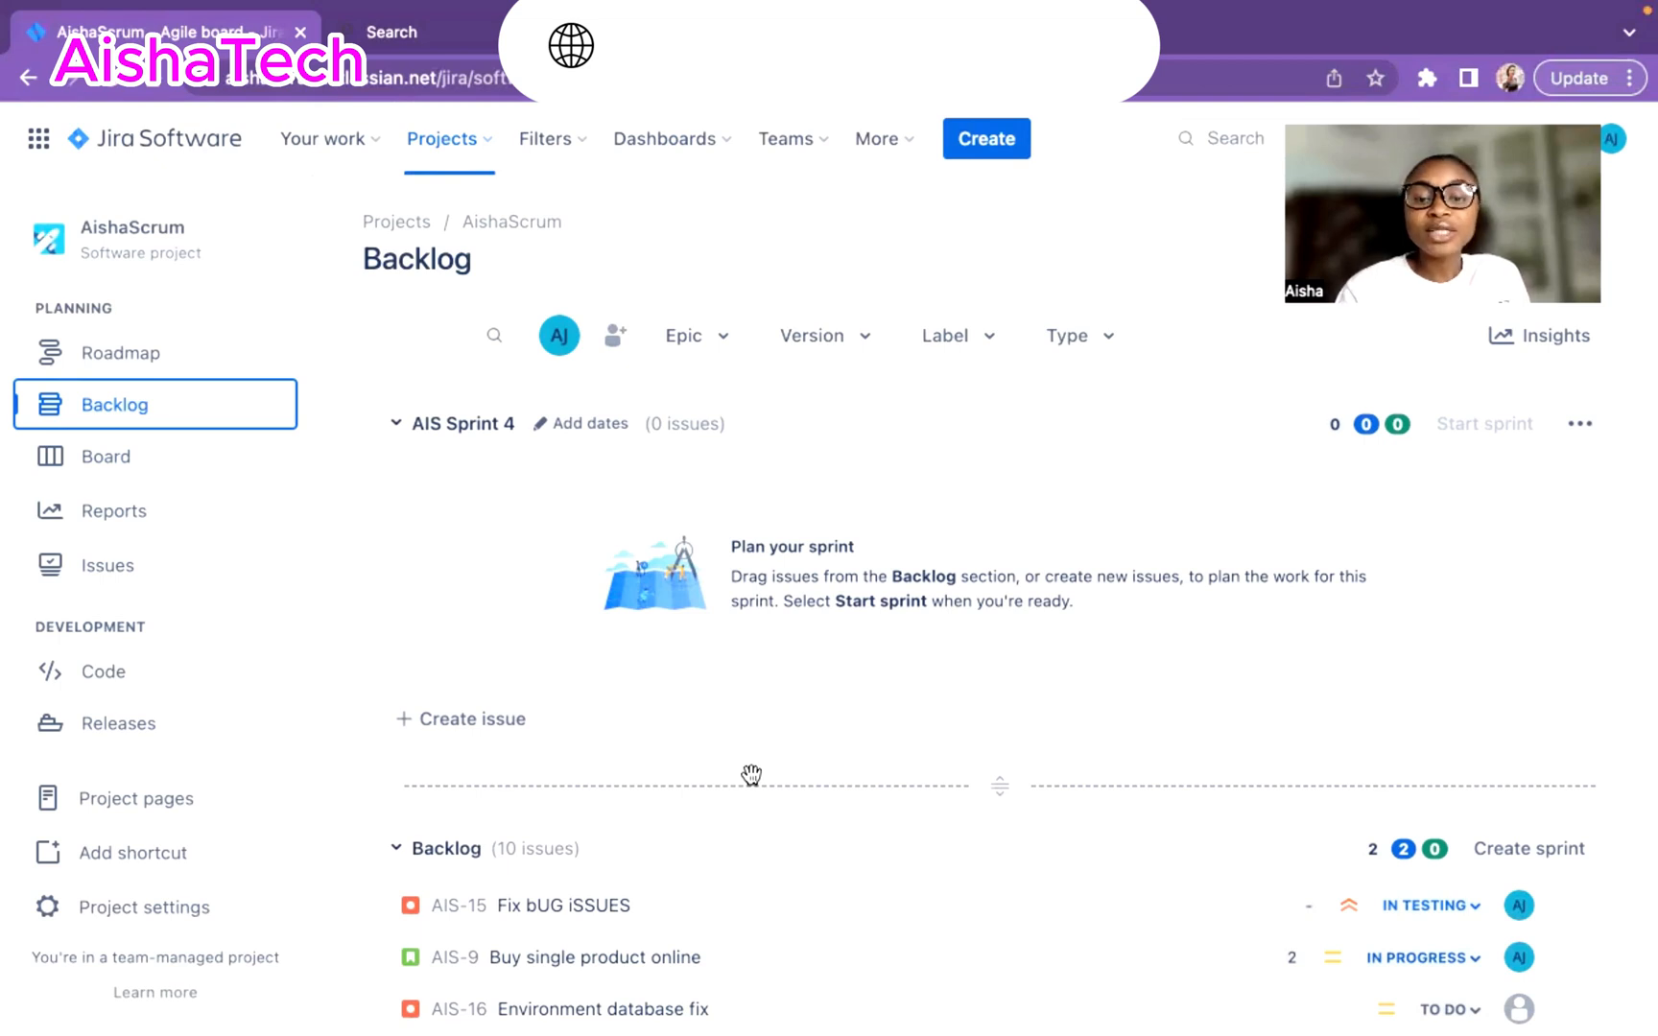
scroll(861, 863, "down", 5)
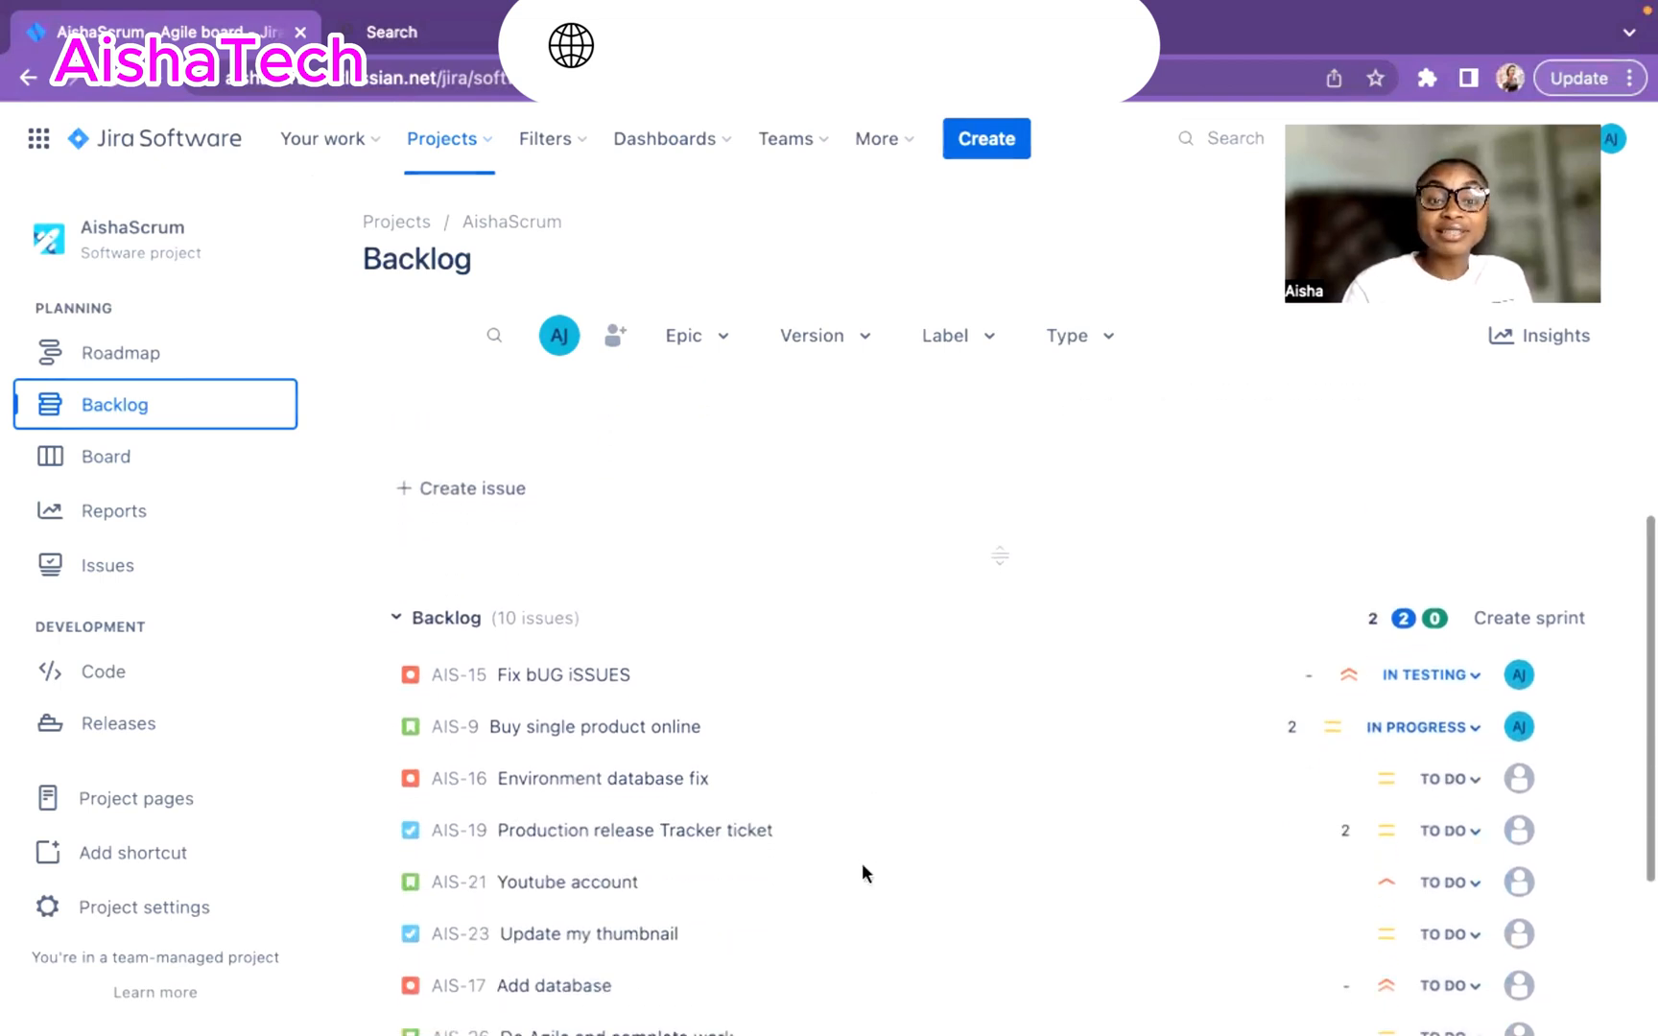
scroll(861, 875, "down", 4)
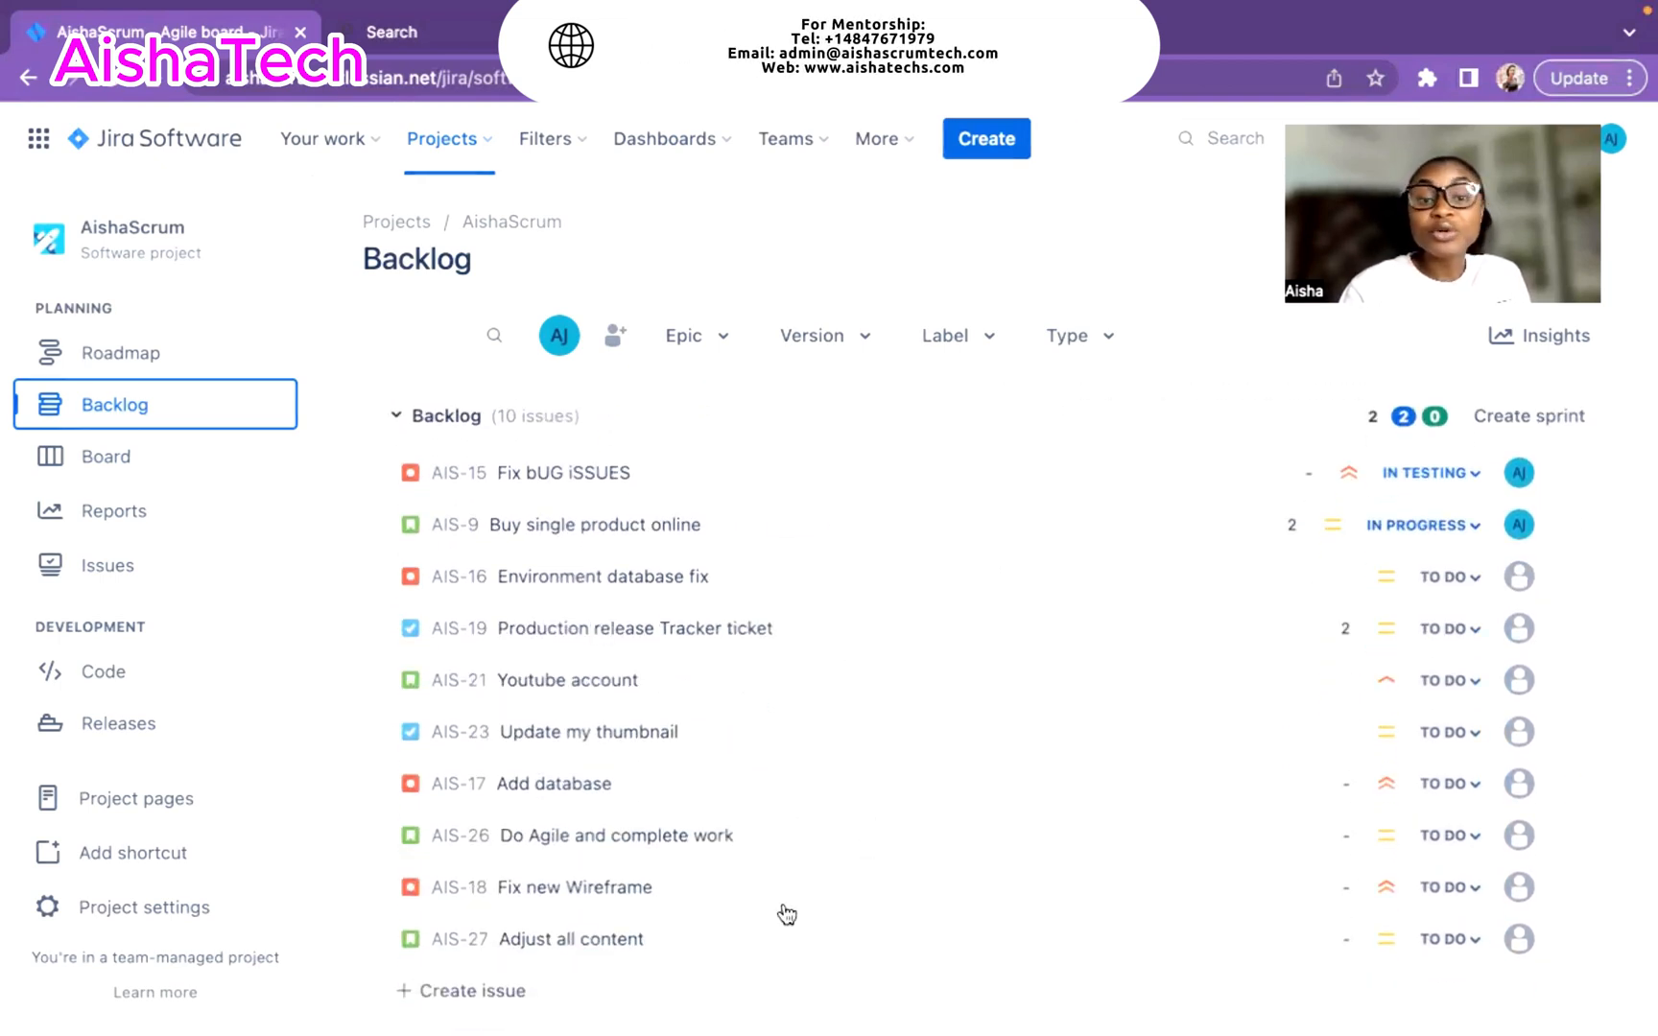
scroll(897, 670, "up", 8)
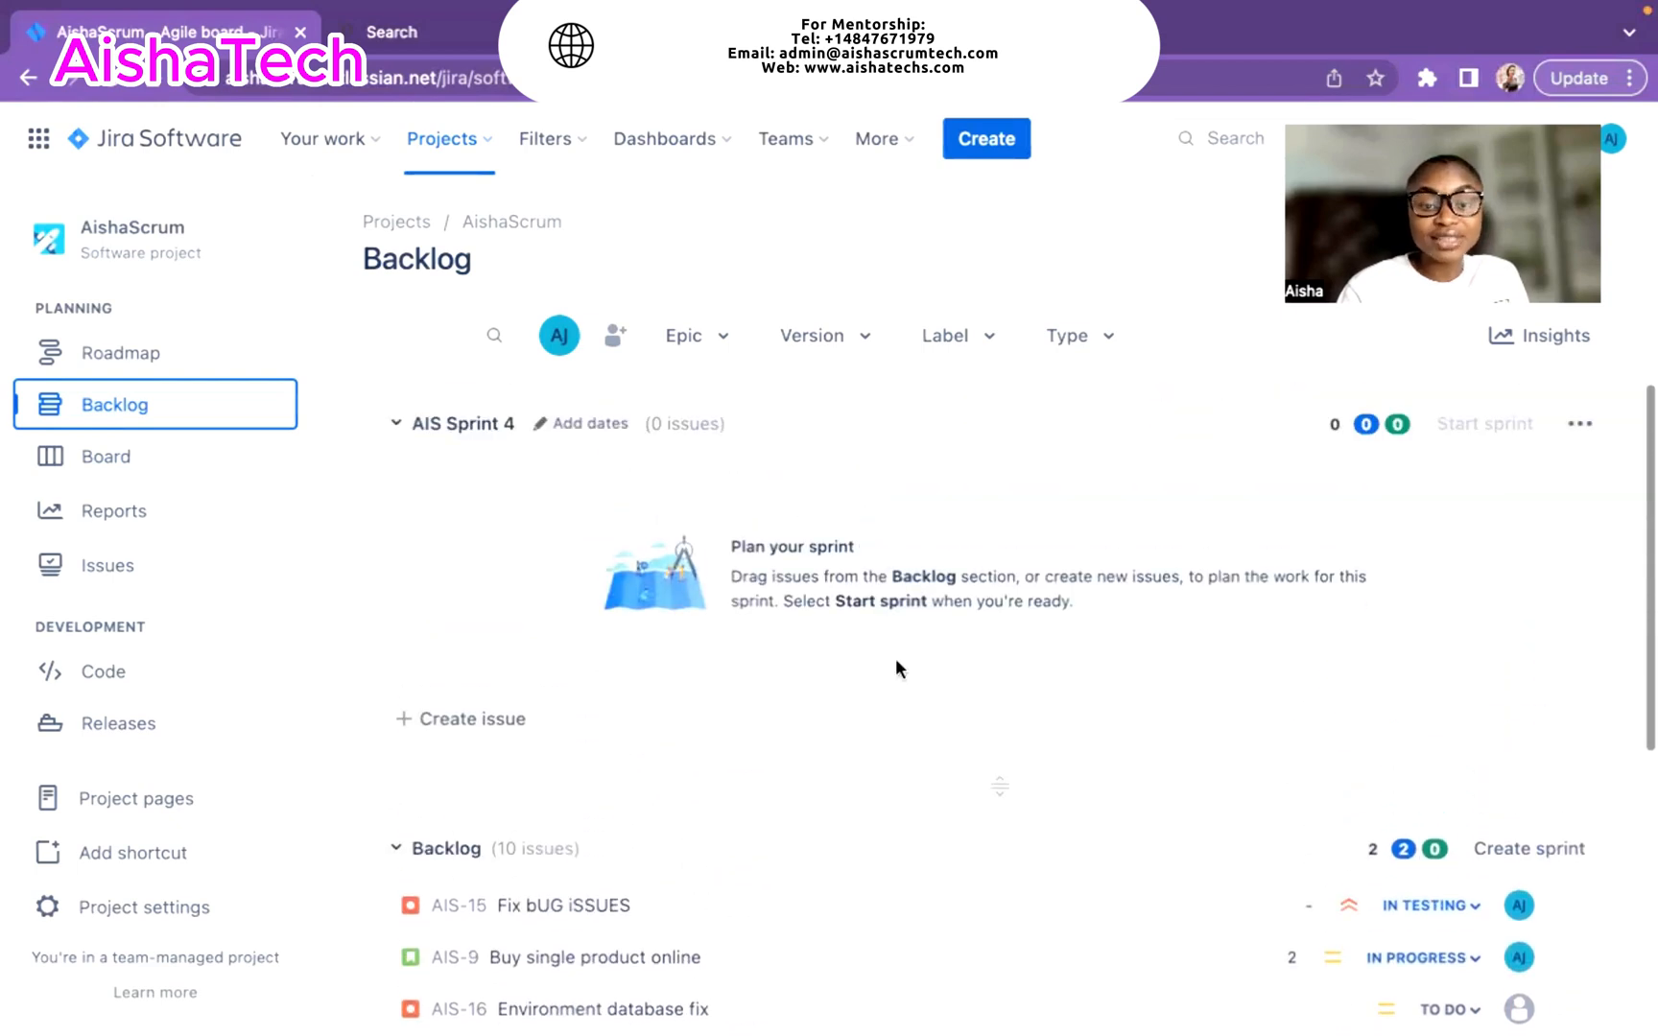
scroll(846, 678, "down", 3)
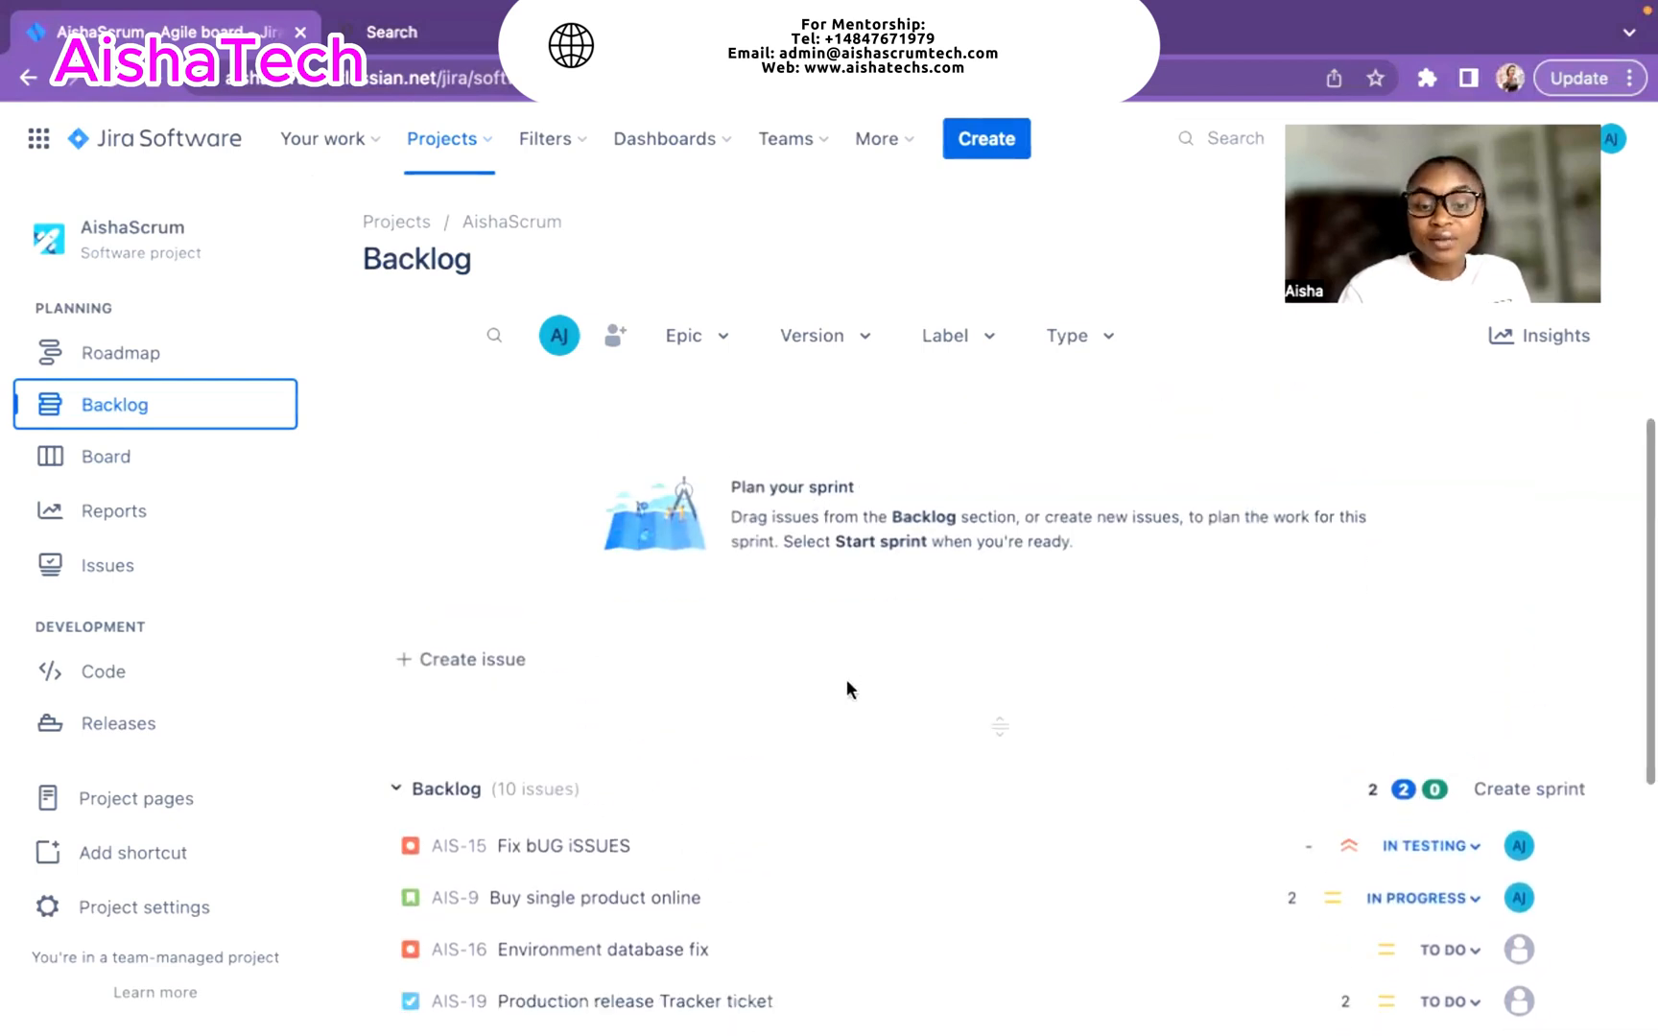
mouse_move(848, 687)
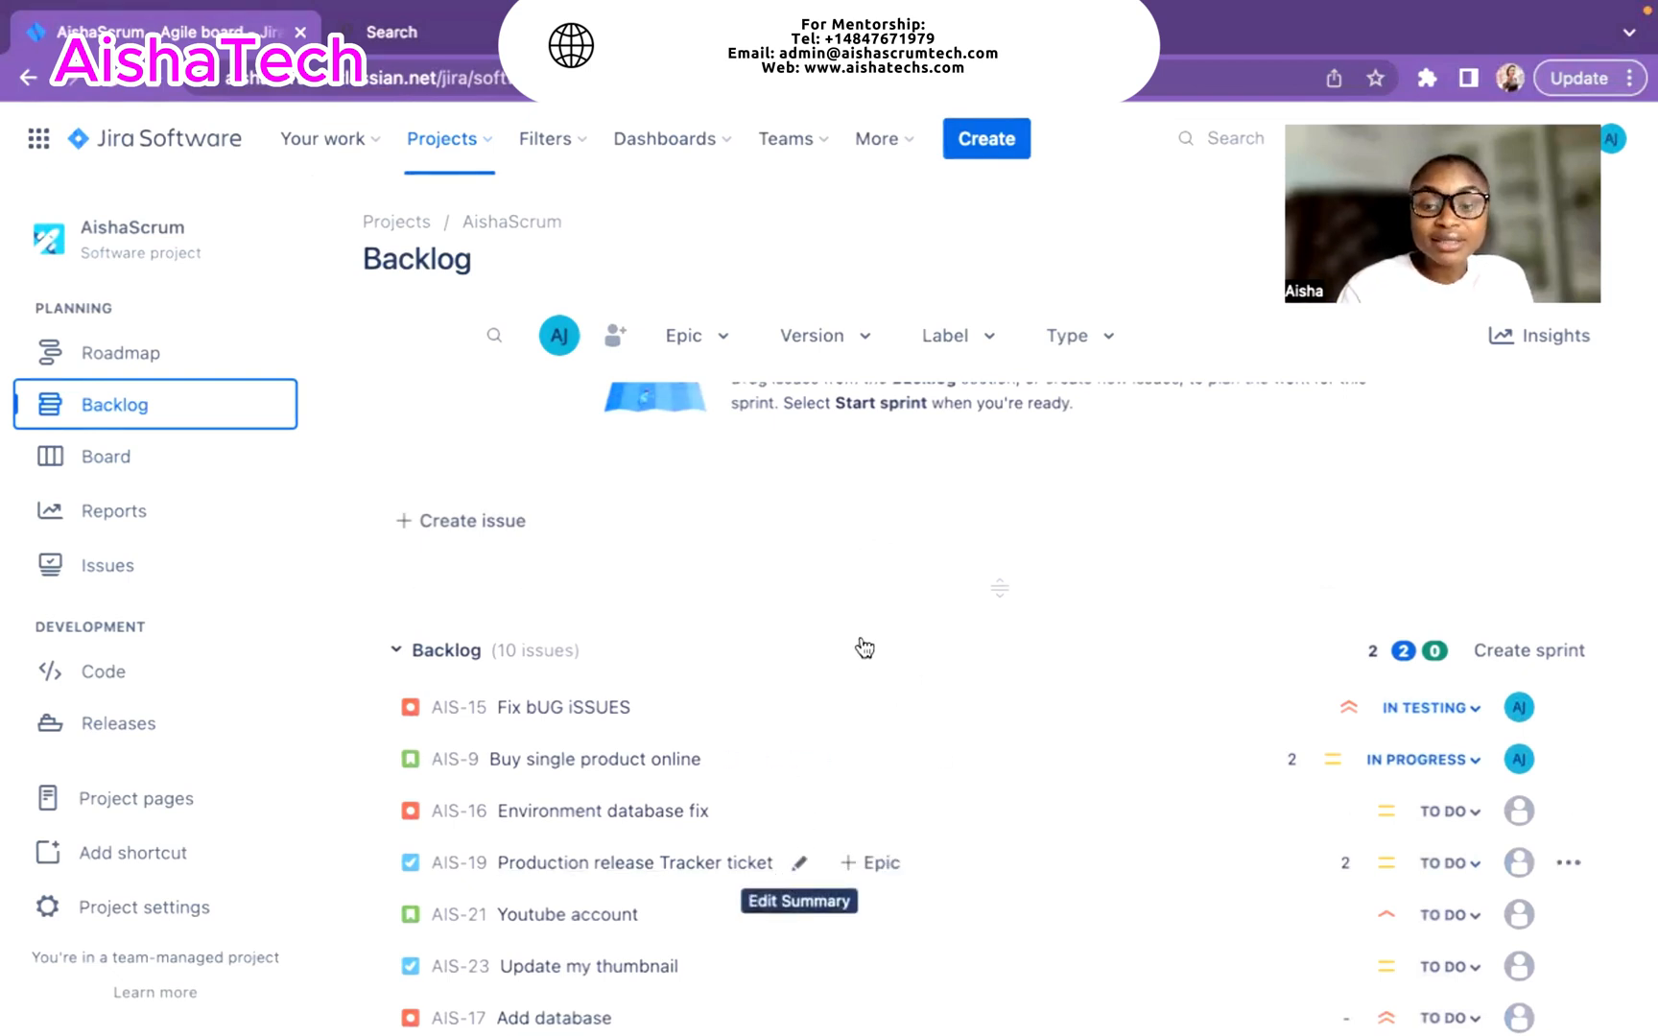
scroll(852, 756, "down", 1)
scroll(854, 757, "up", 1)
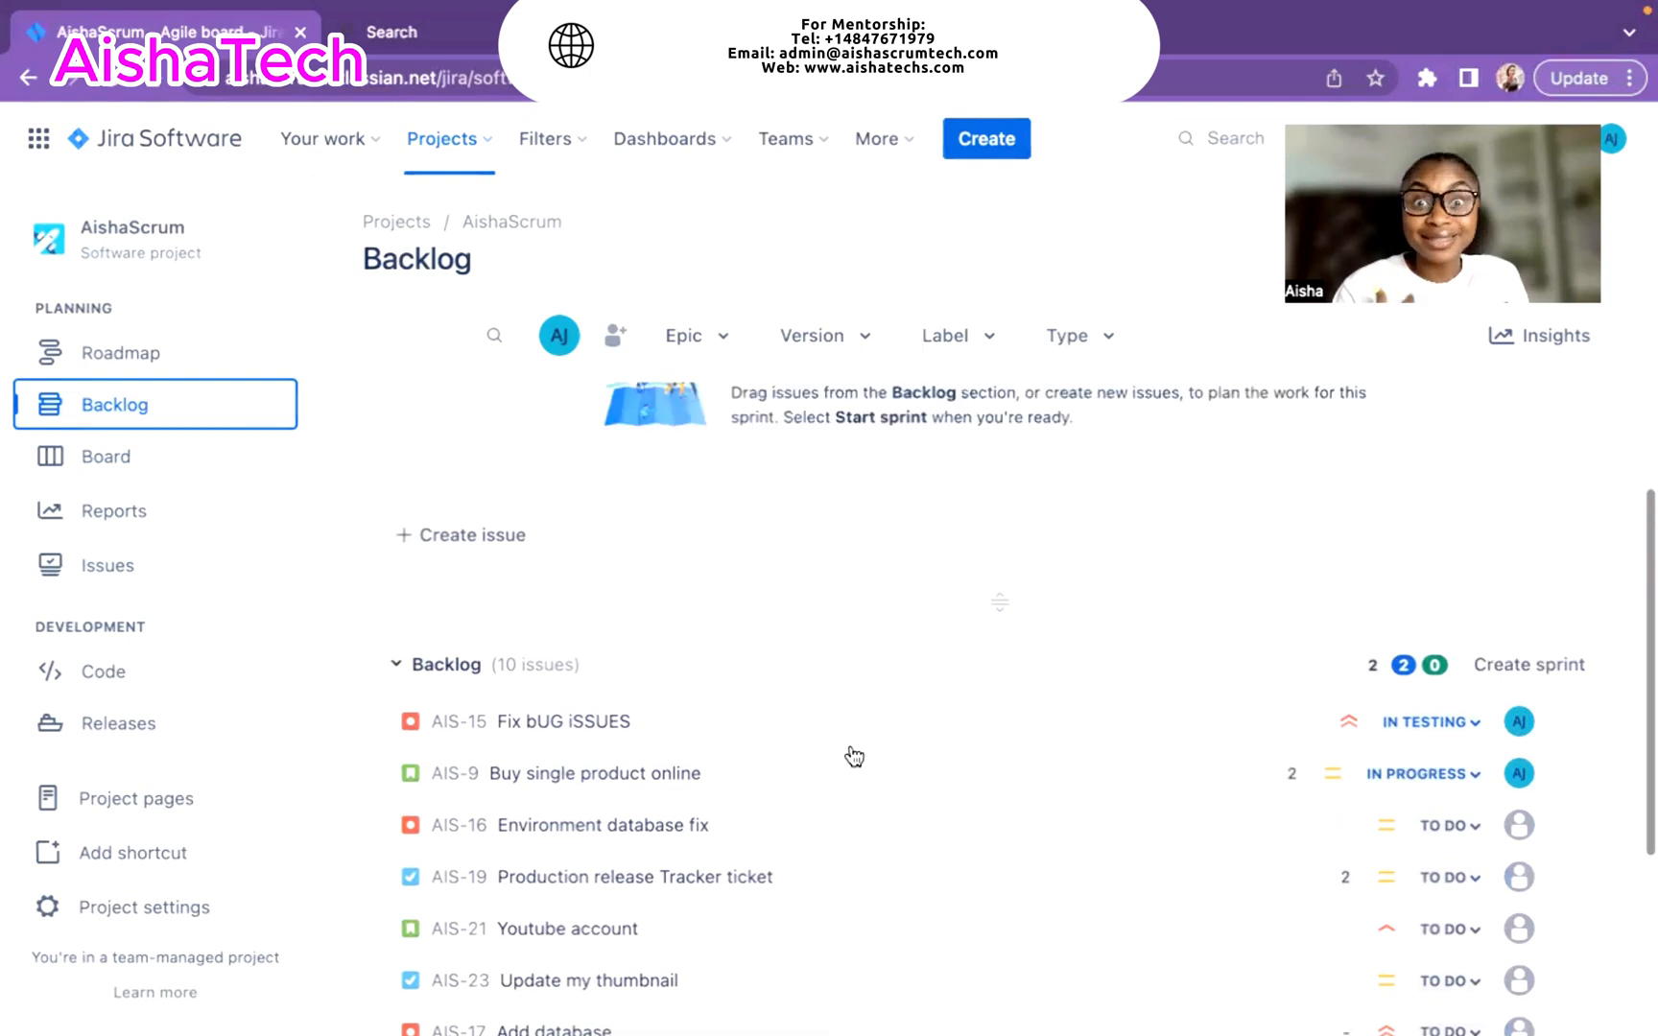
mouse_move(854, 757)
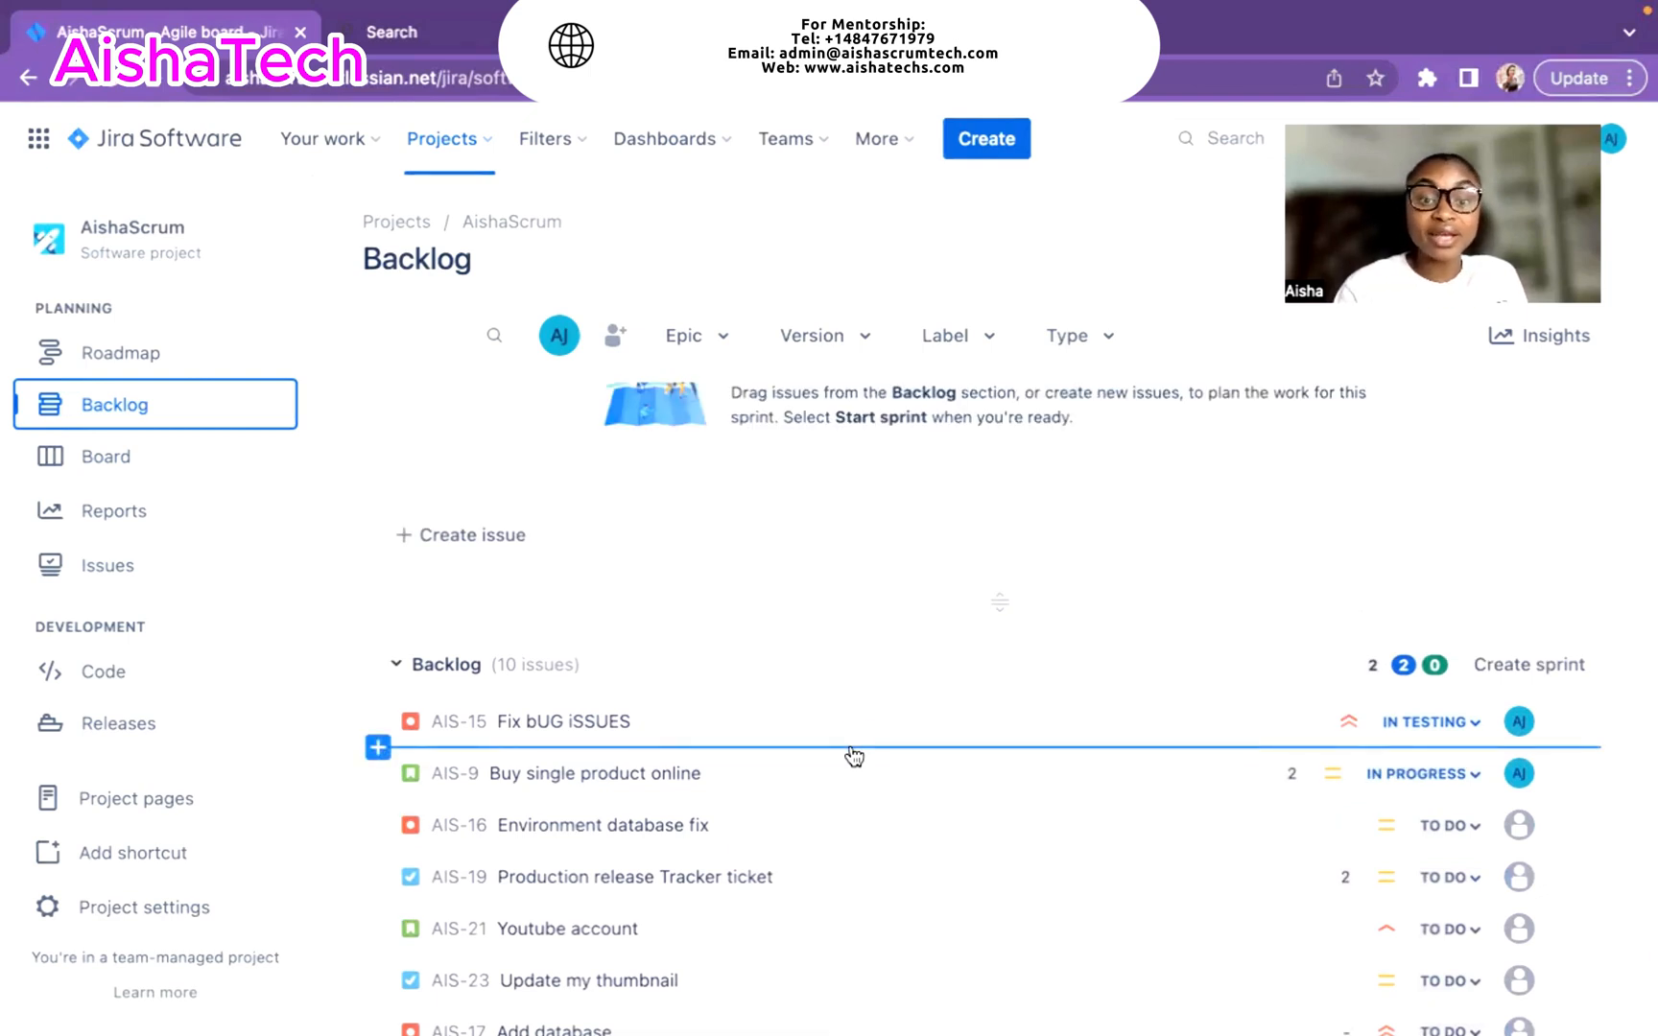
scroll(843, 659, "up", 3)
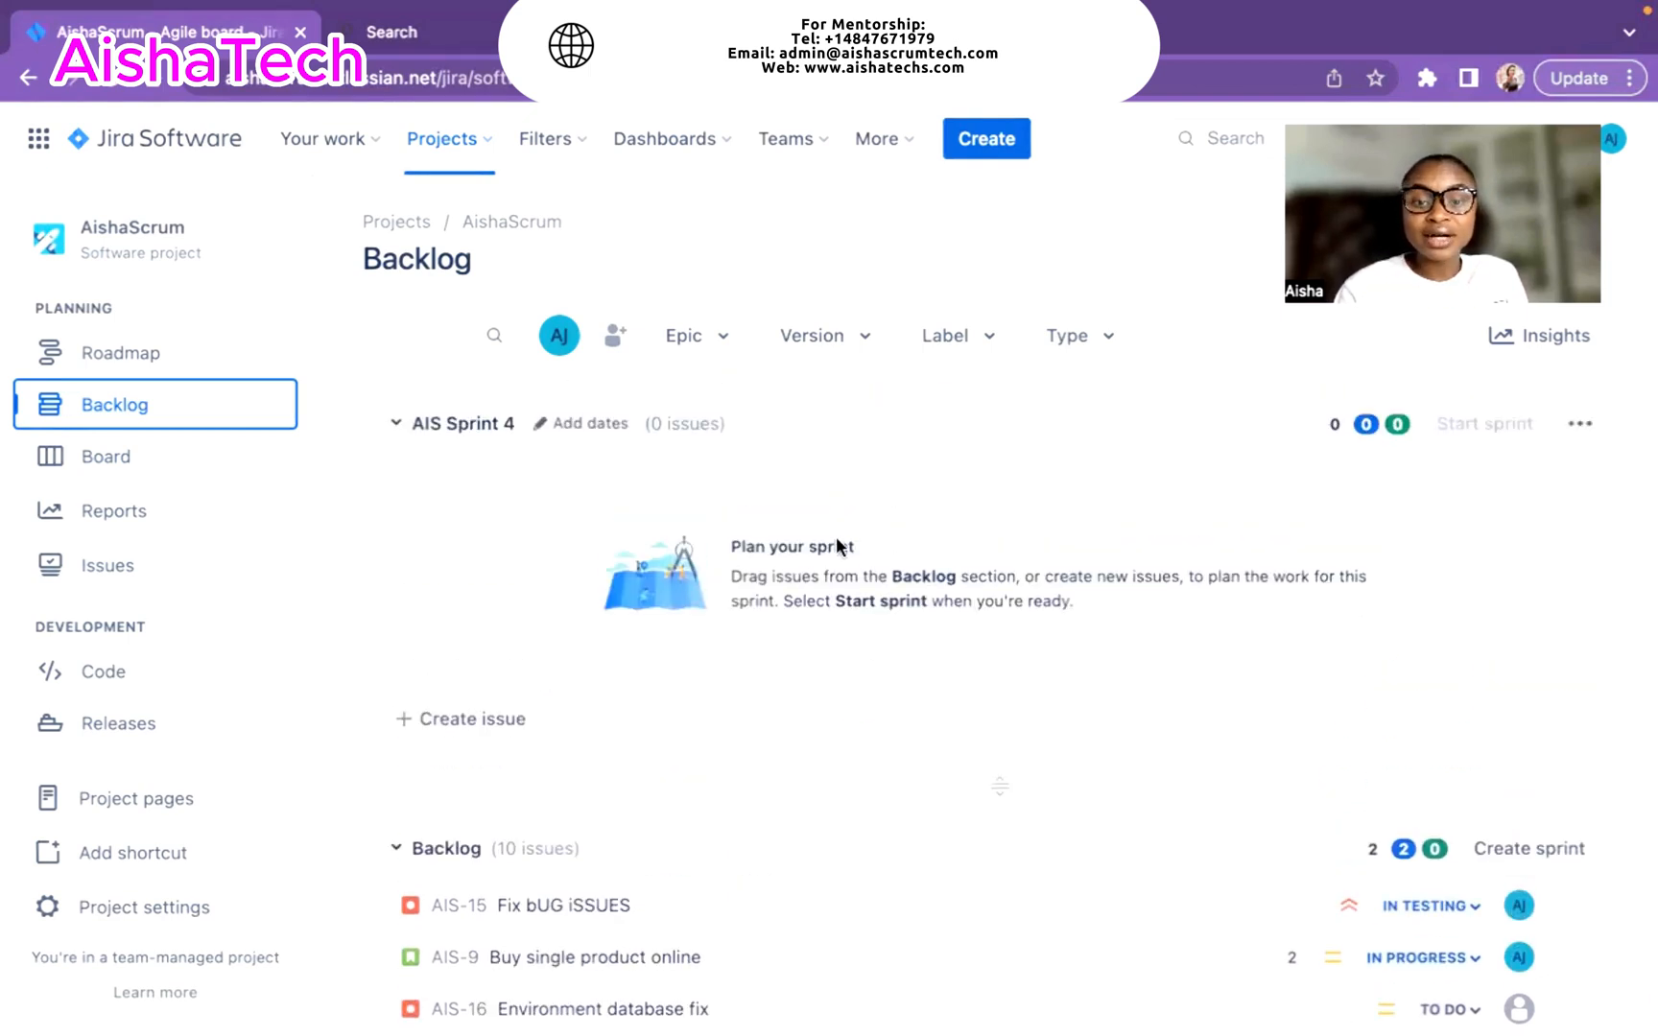
- Examine the empty AIS Sprint 4 section and the priorities and statuses of the backlog issues
scroll(798, 814, "down", 3)
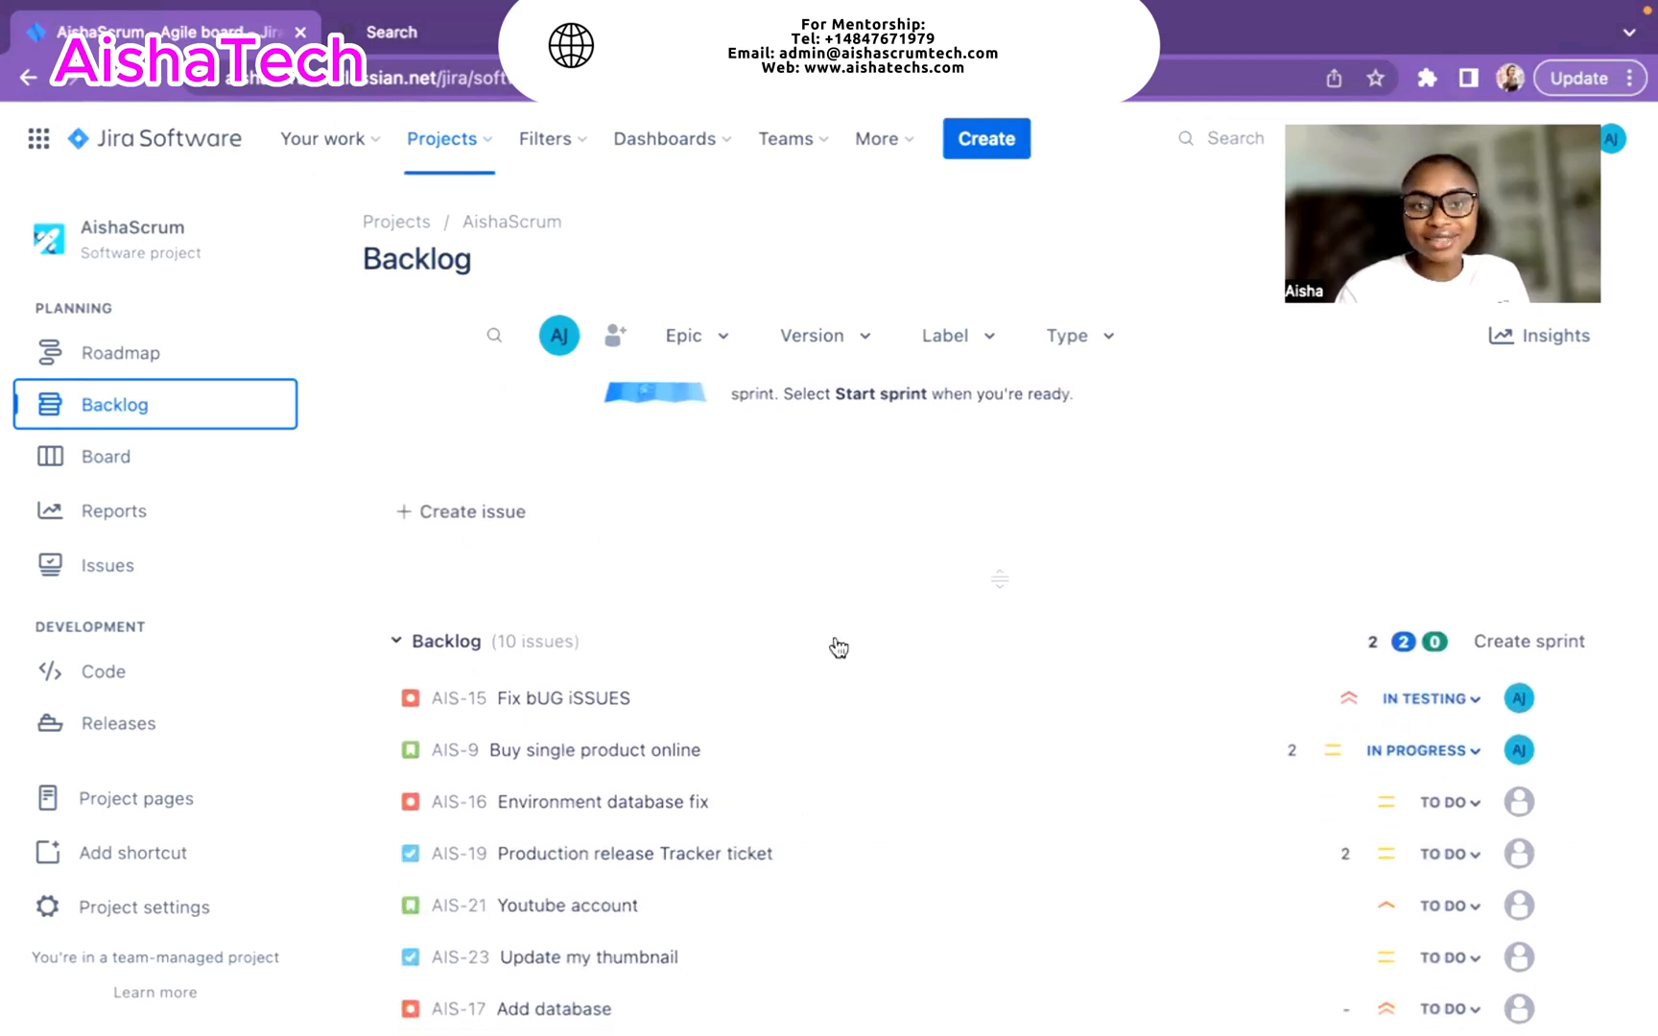
scroll(838, 649, "down", 1)
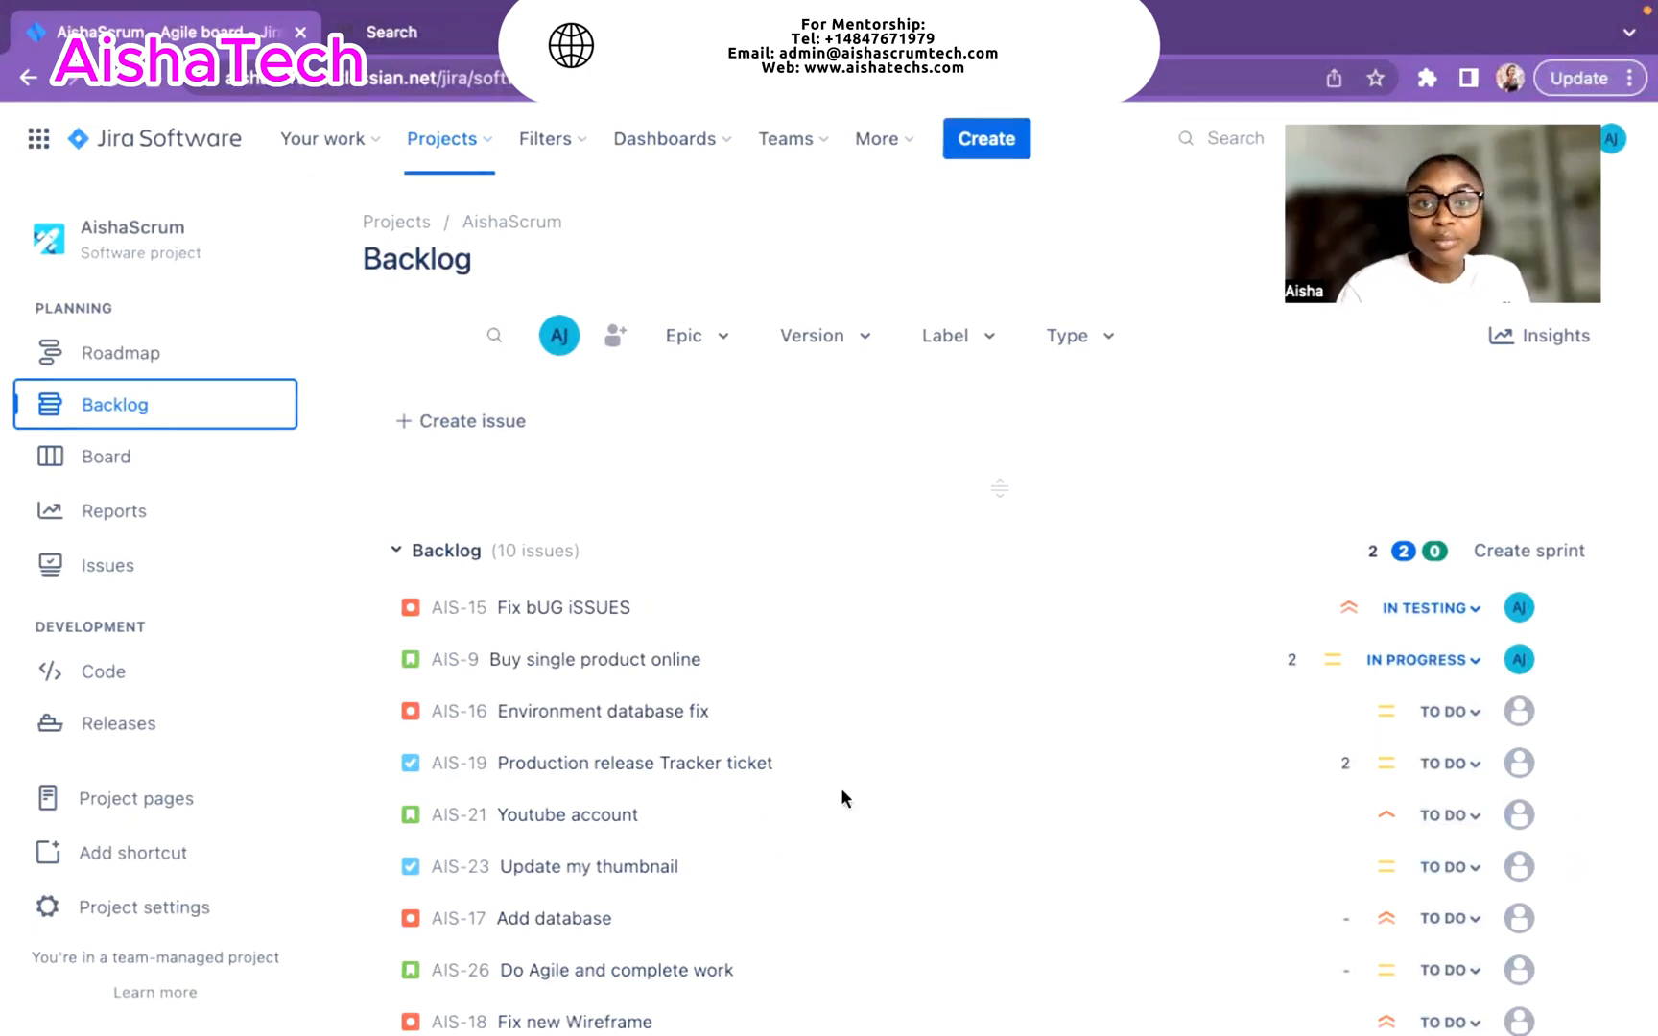
scroll(829, 696, "up", 3)
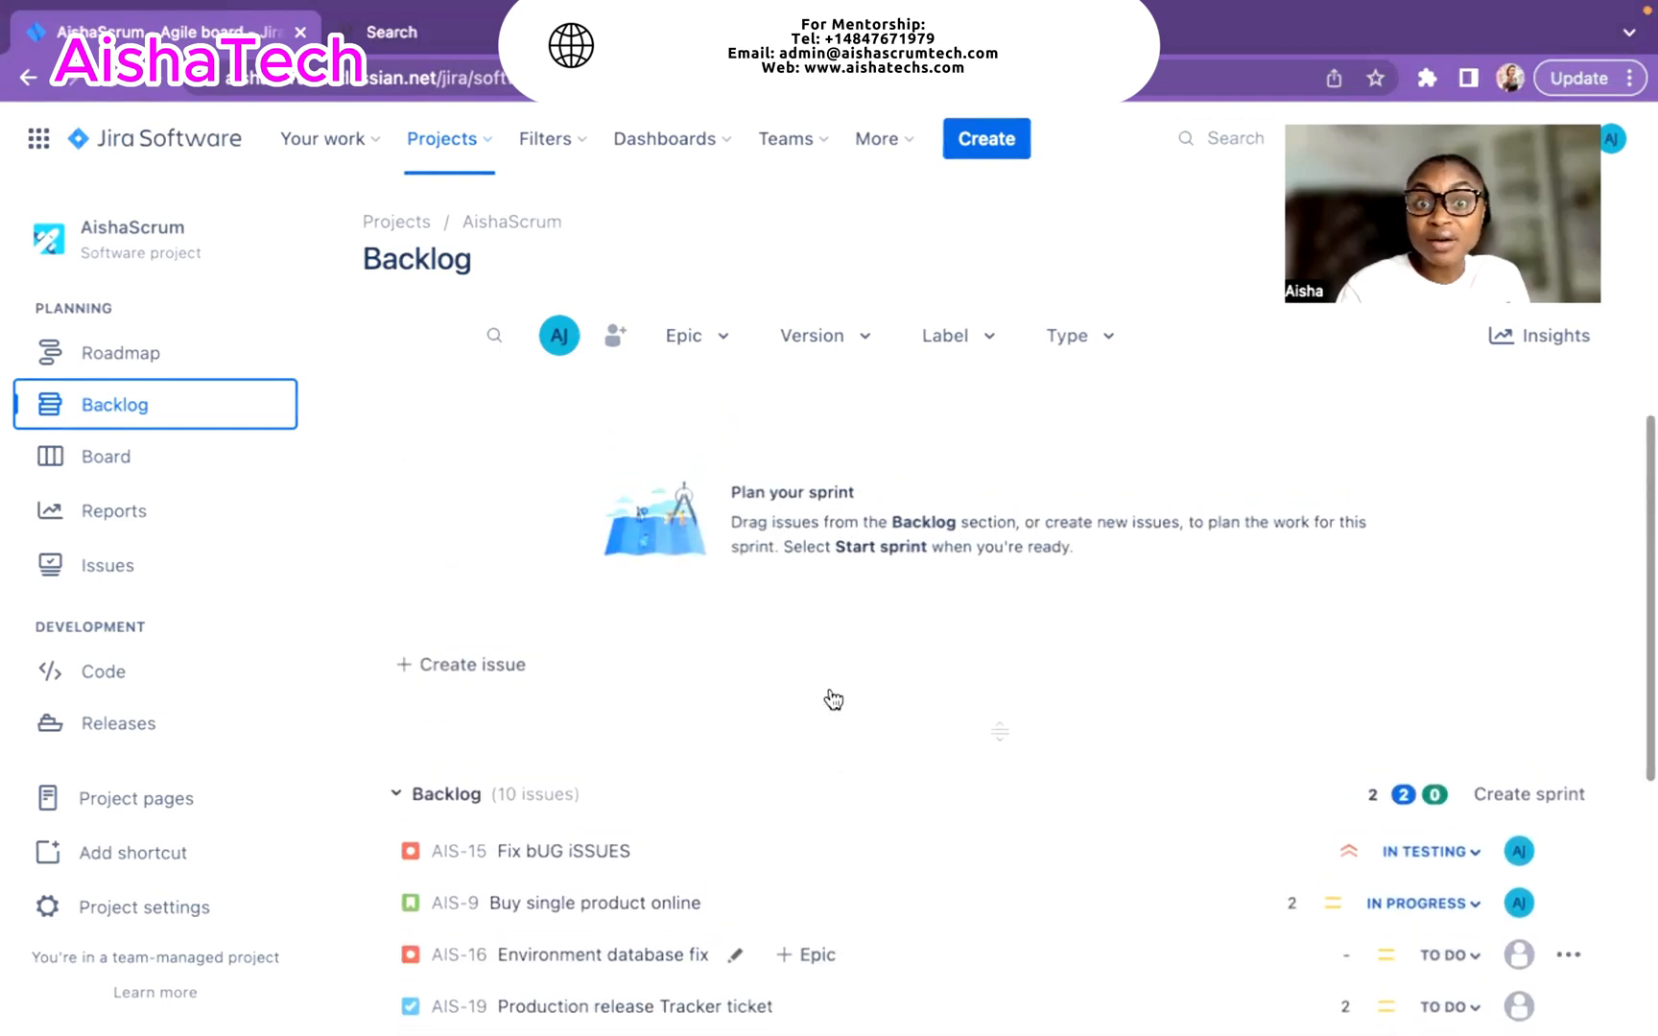
scroll(833, 699, "down", 3)
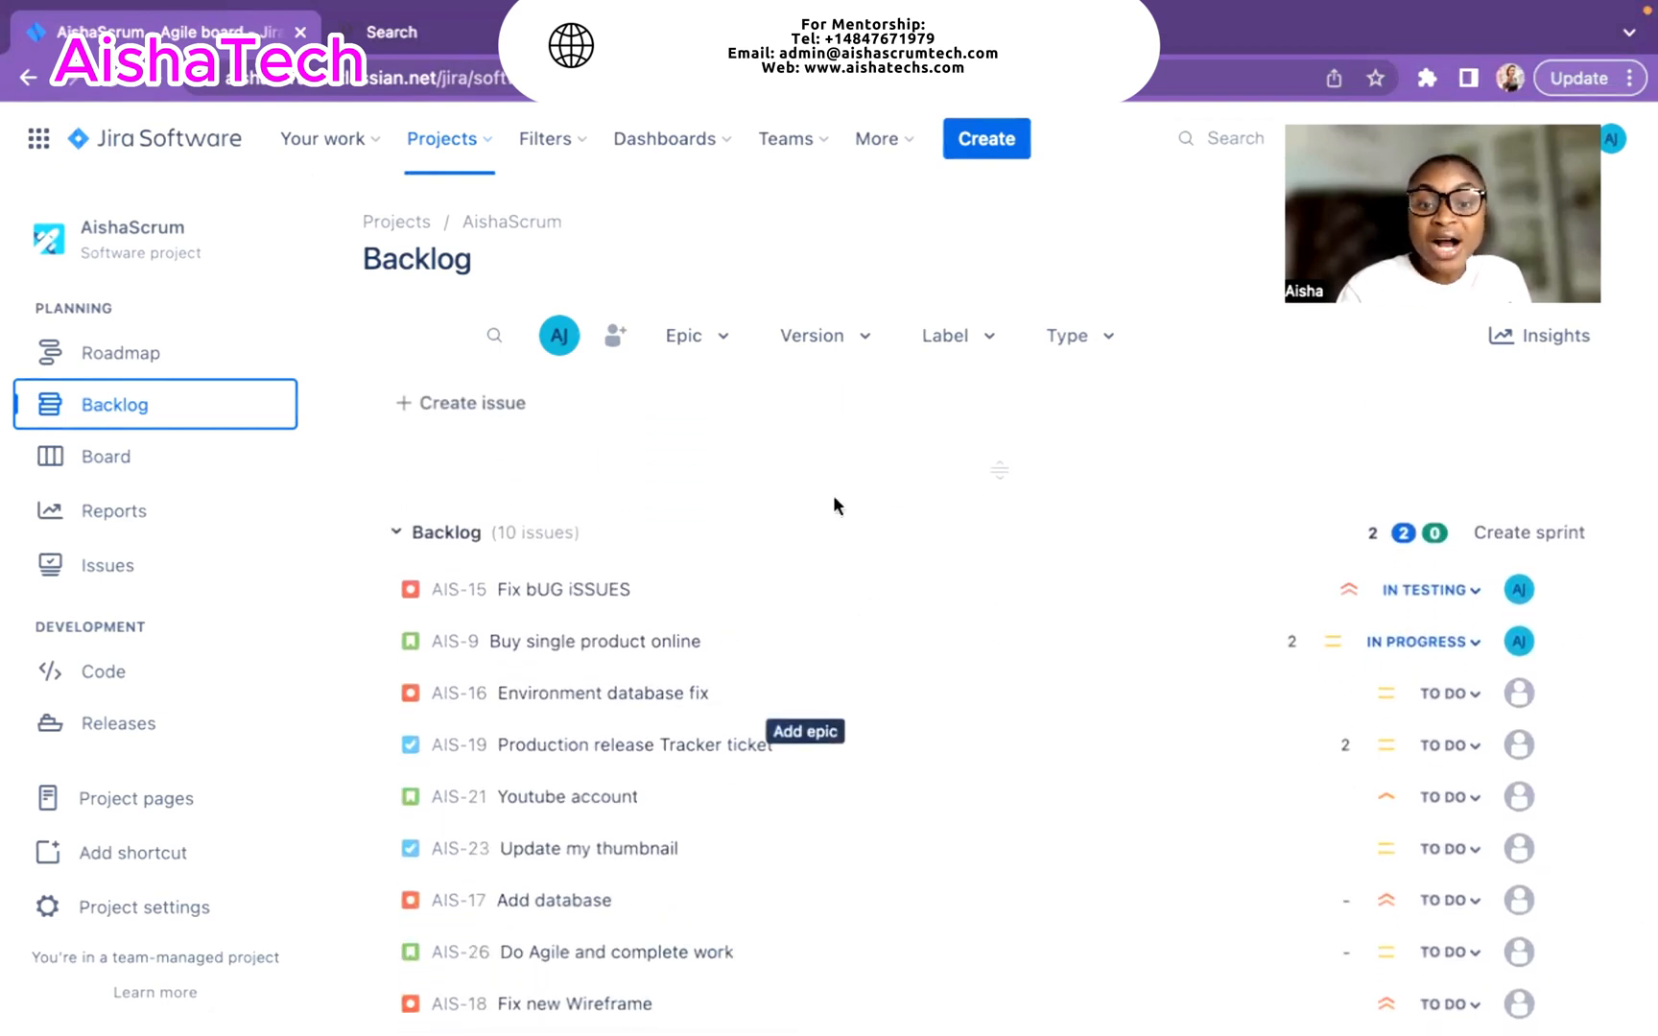
scroll(828, 584, "up", 2)
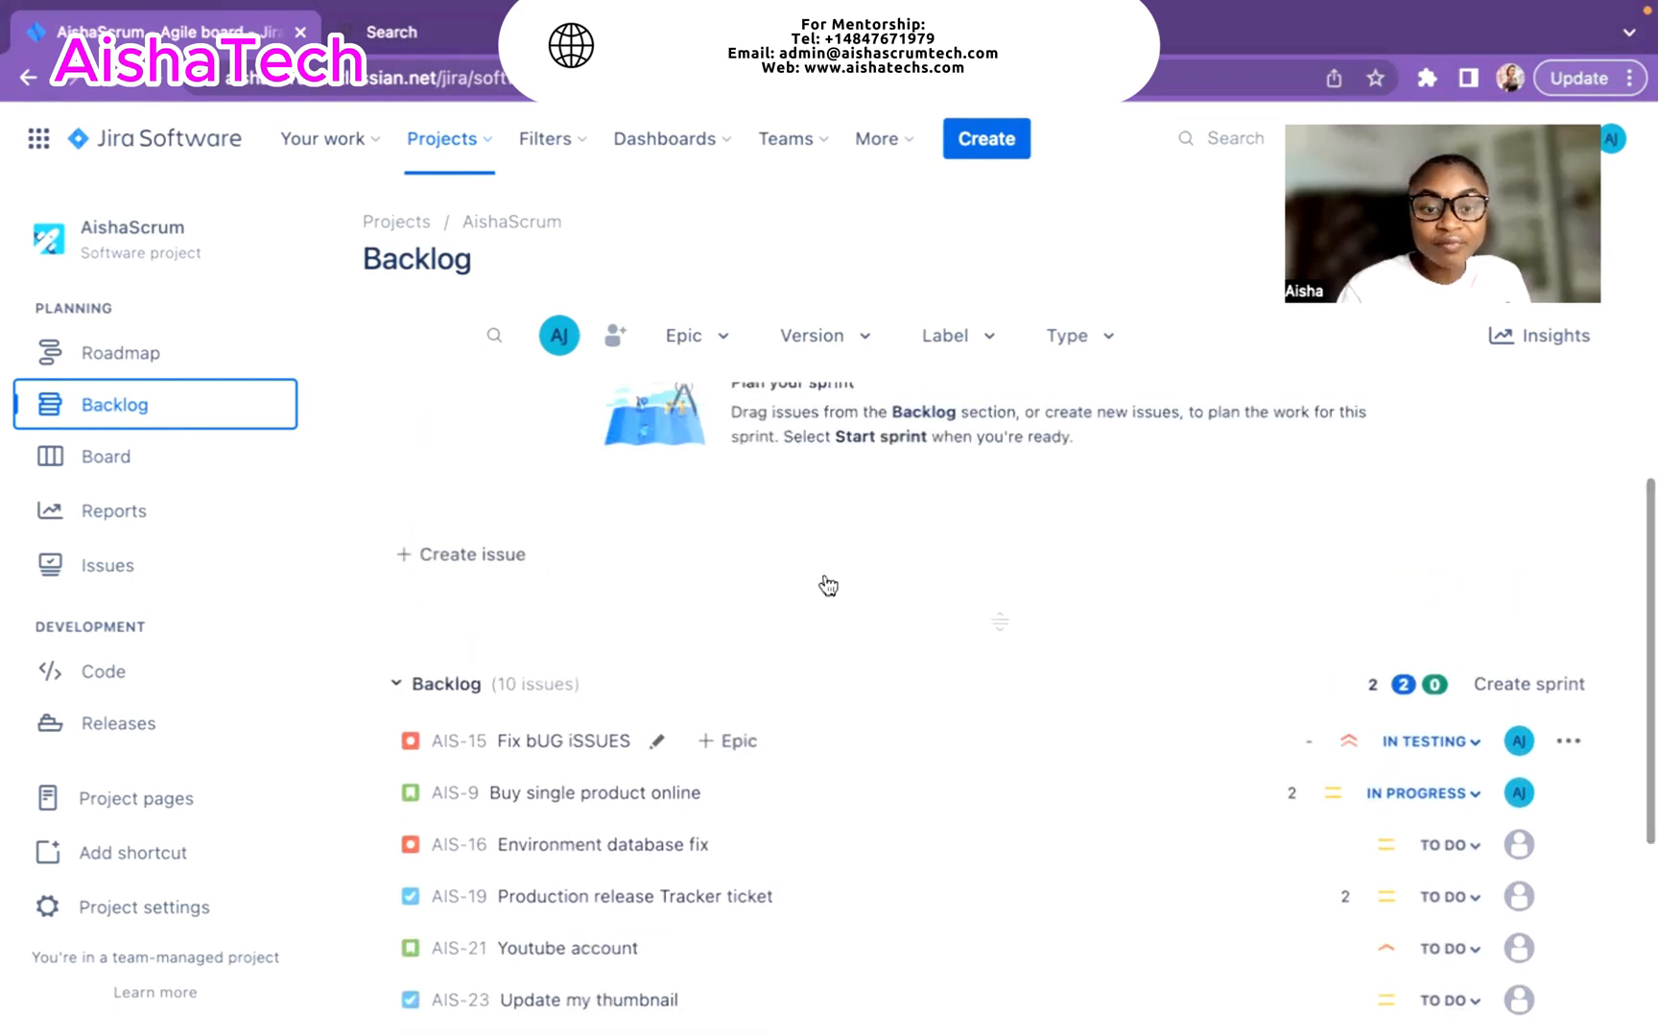
scroll(739, 755, "down", 2)
scroll(805, 595, "up", 4)
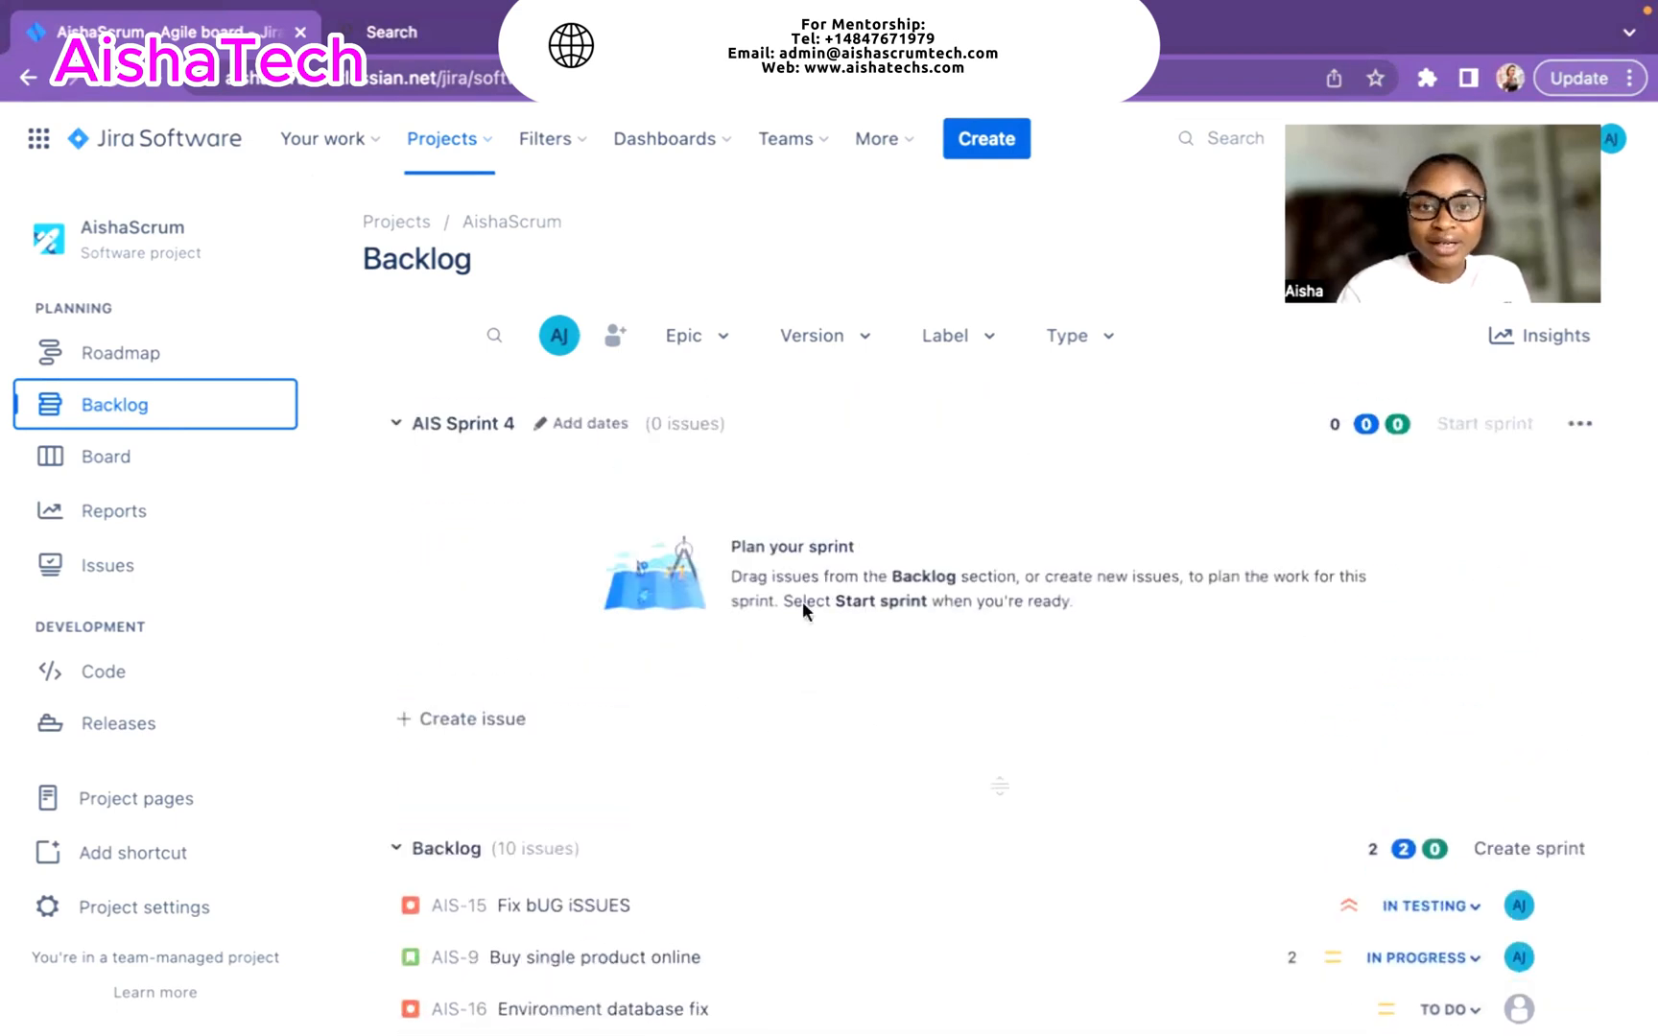
- Move AIS-17 Add database up the backlog to just below AIS-15, and AIS-21 Youtube account in between them
scroll(746, 782, "down", 3)
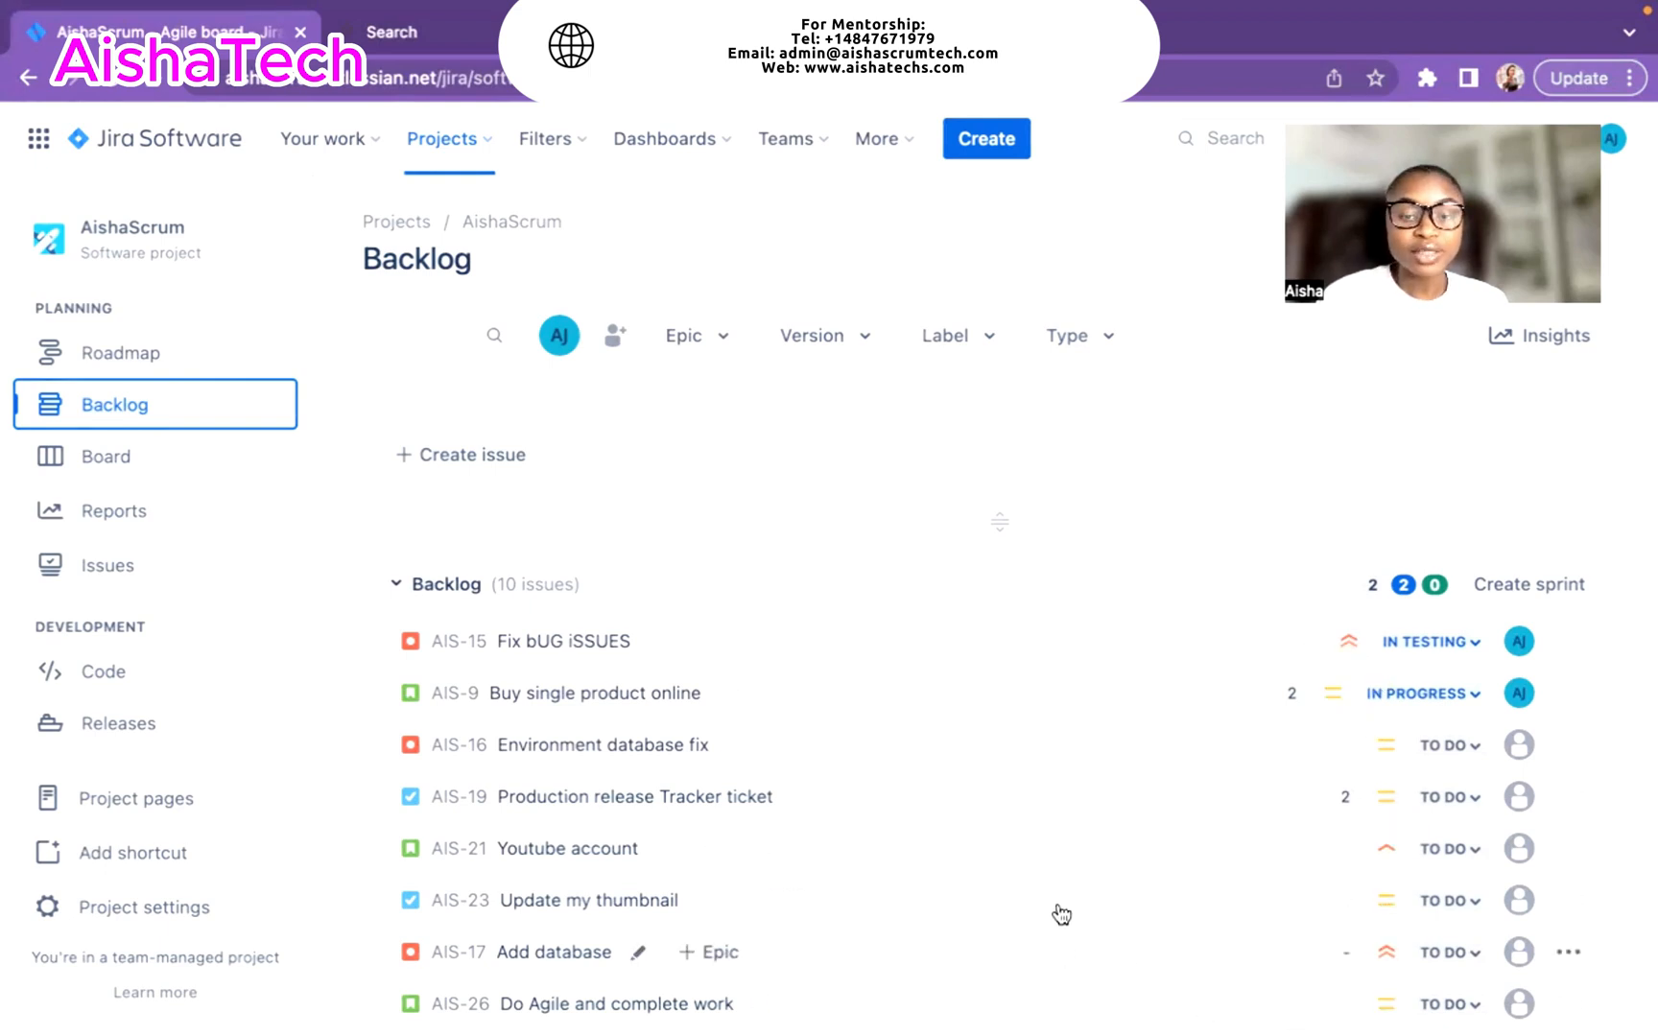
left_click_drag(1061, 914, 1032, 681)
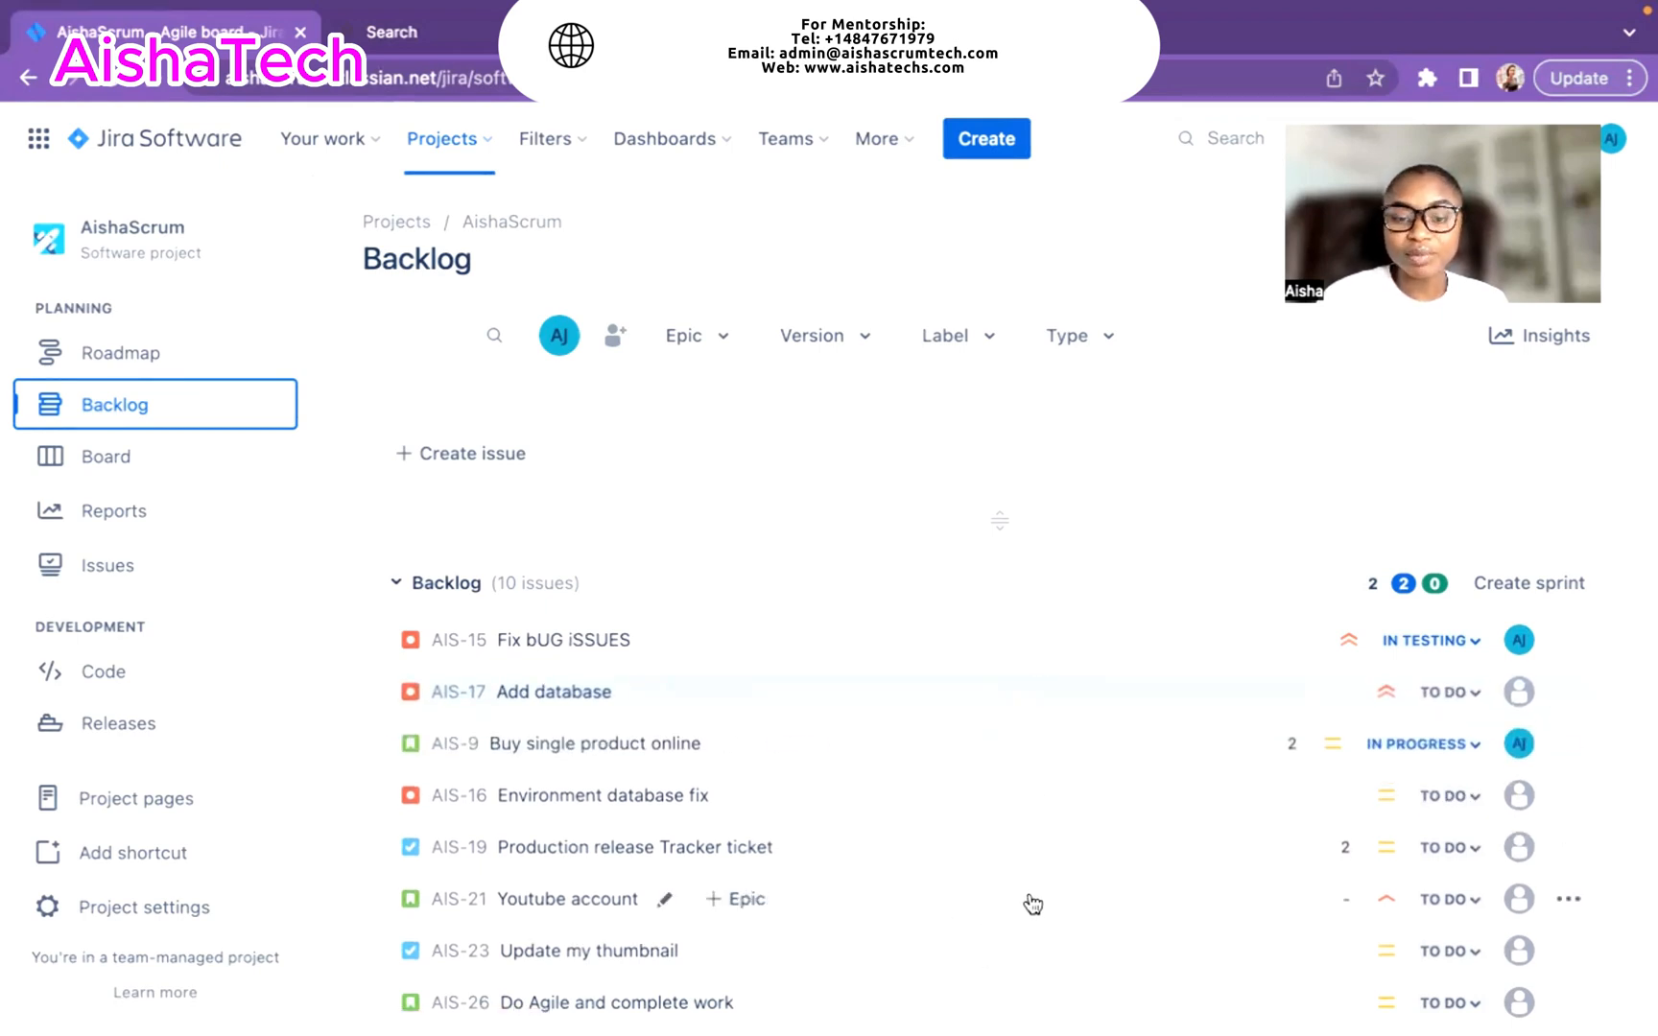
left_click_drag(1053, 907, 1007, 692)
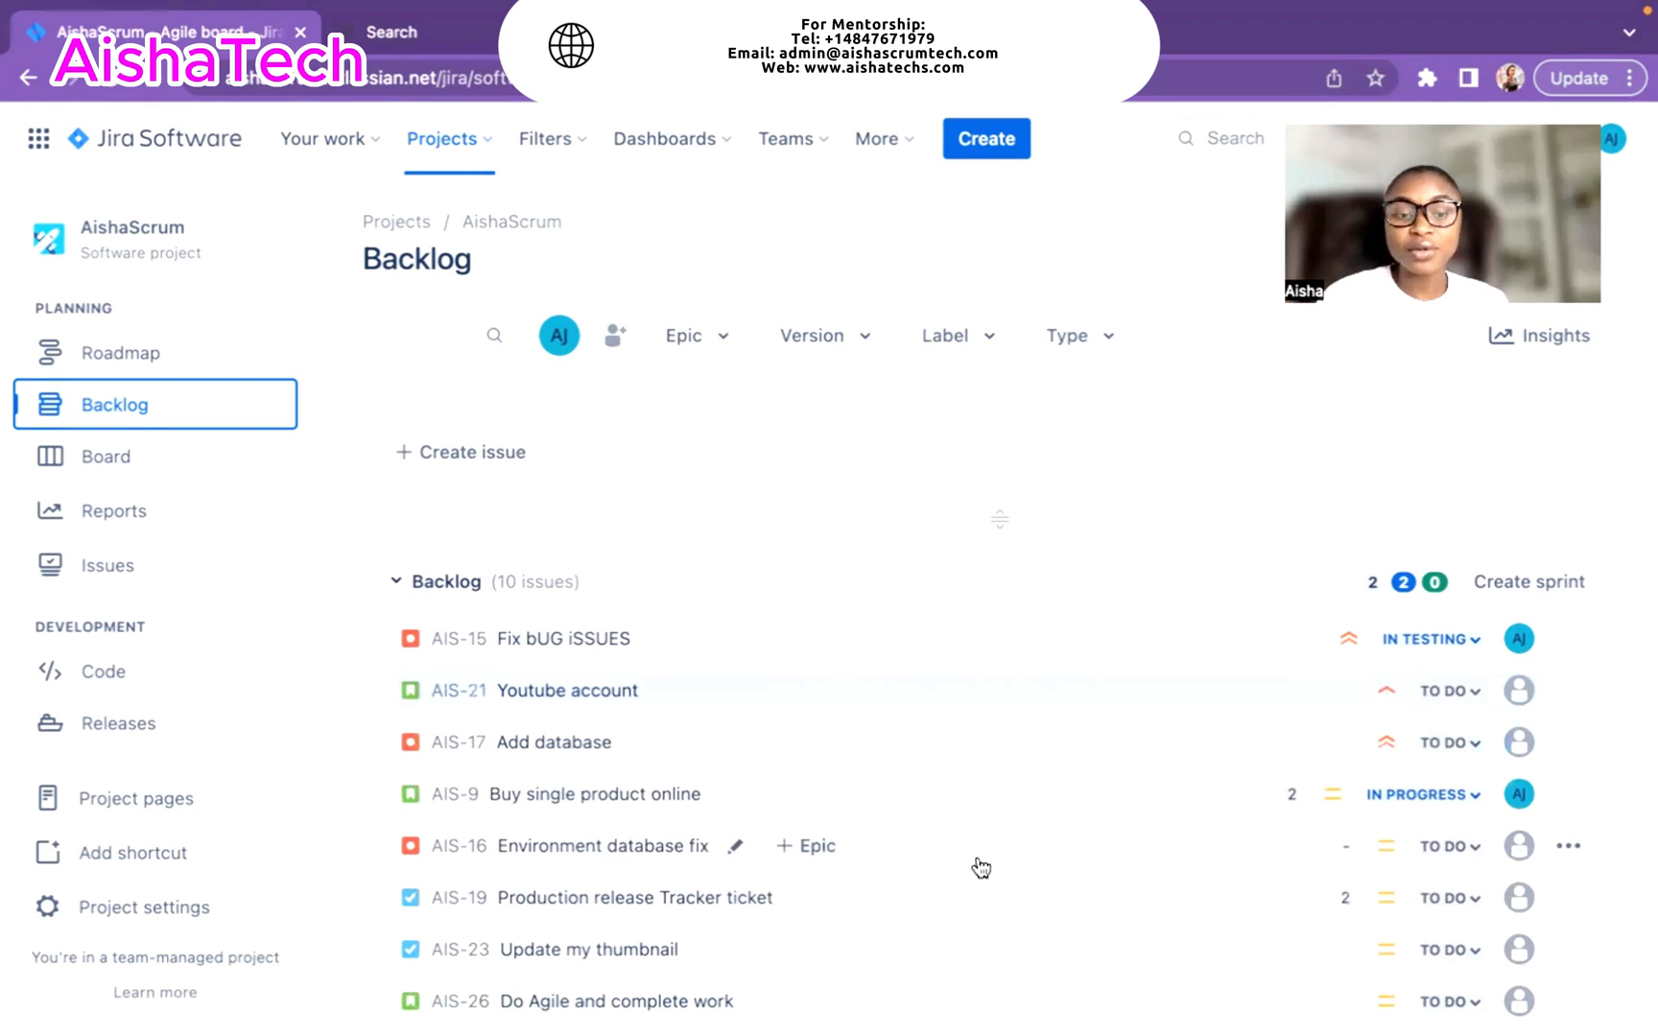
left_click_drag(977, 866, 710, 793)
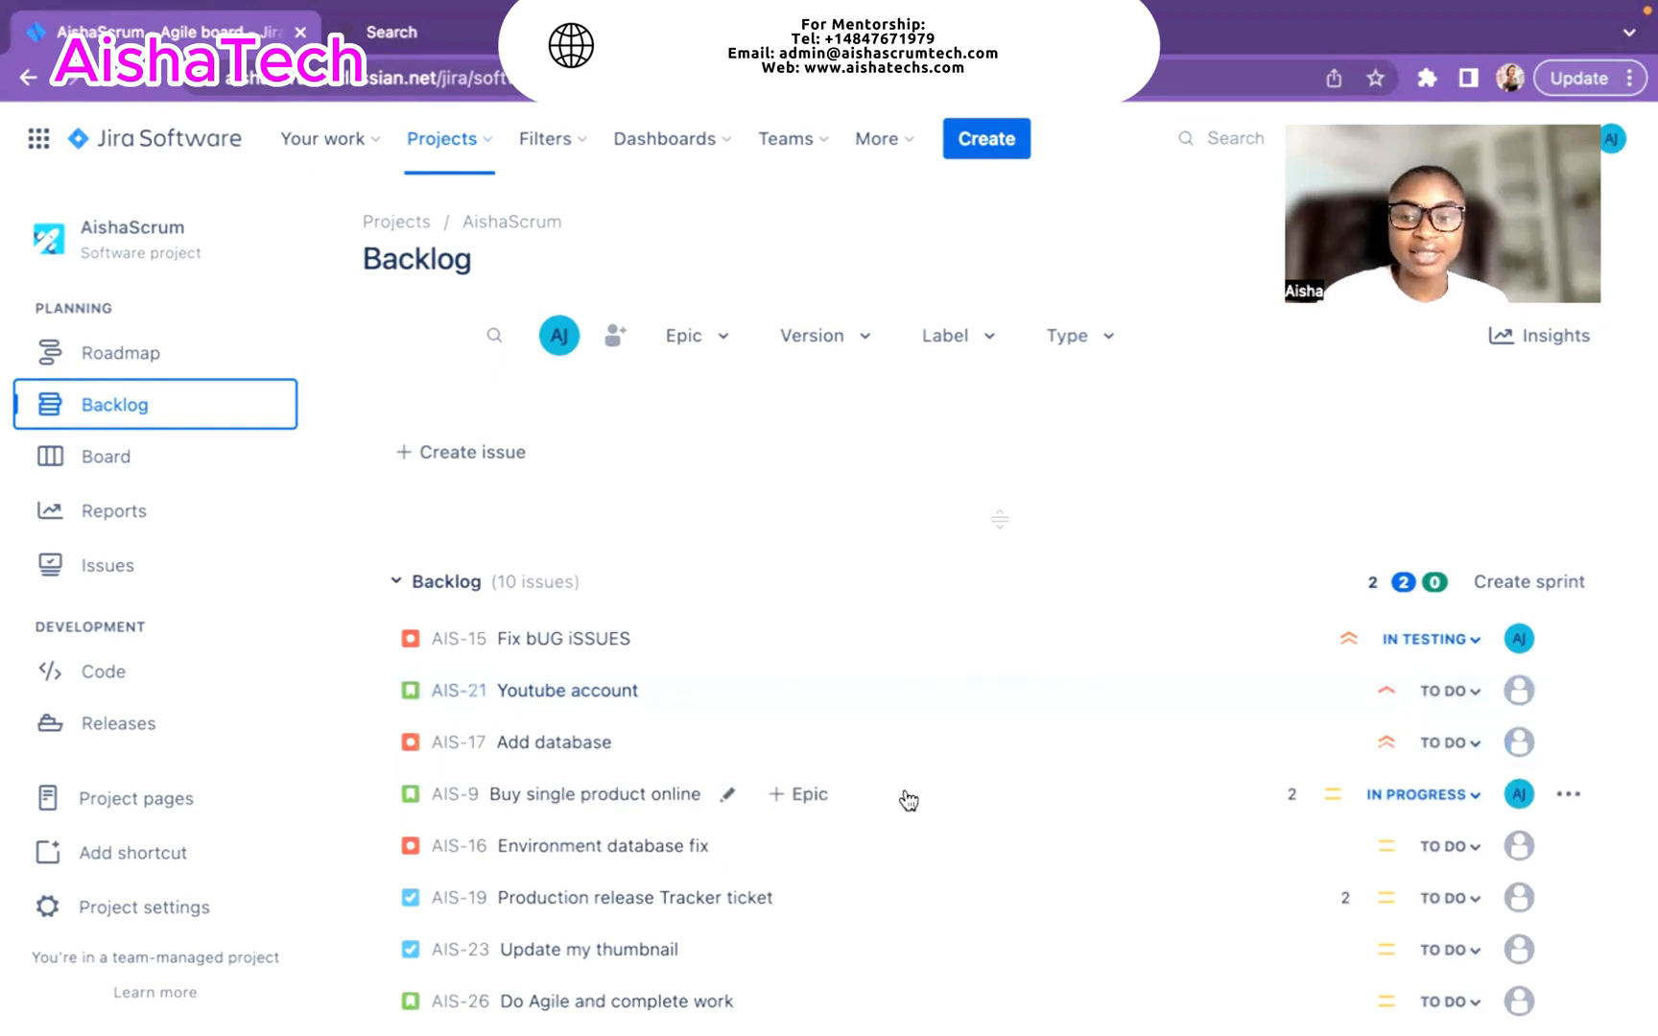
left_click_drag(906, 796, 904, 766)
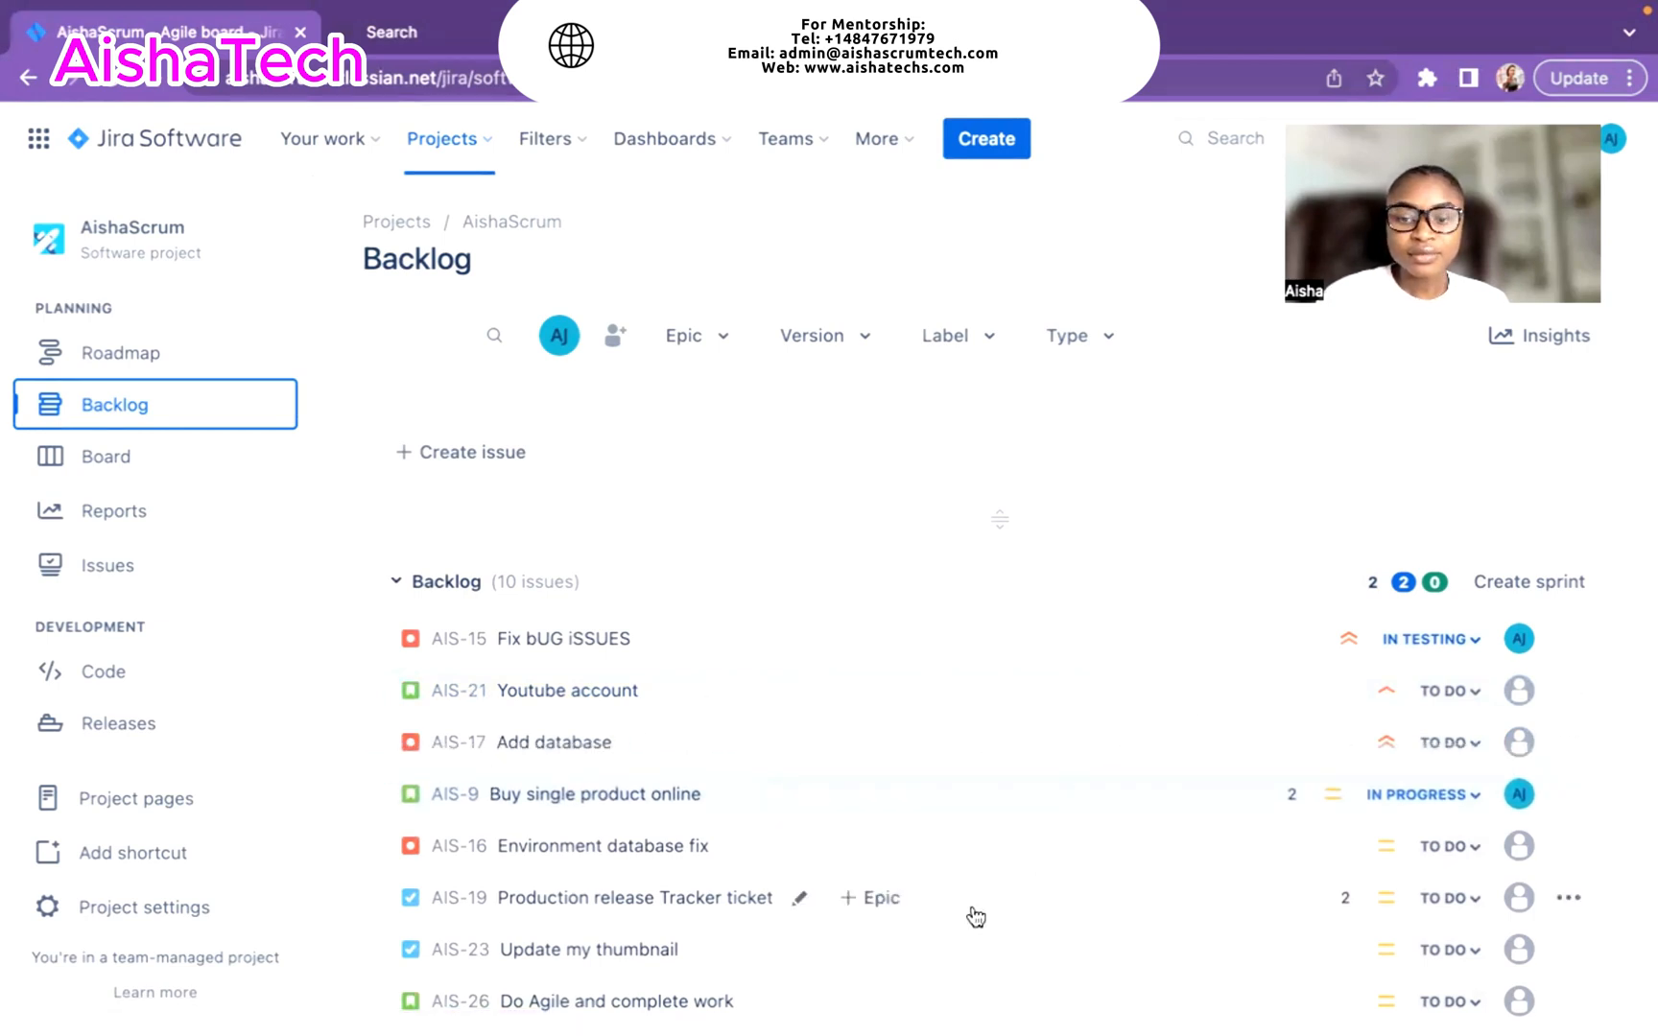
- Move AIS-27 Adjust all content below AIS-9 in the backlog and place AIS-18 Fix new Wireframe between them
scroll(975, 916, "down", 1)
scroll(975, 916, "down", 2)
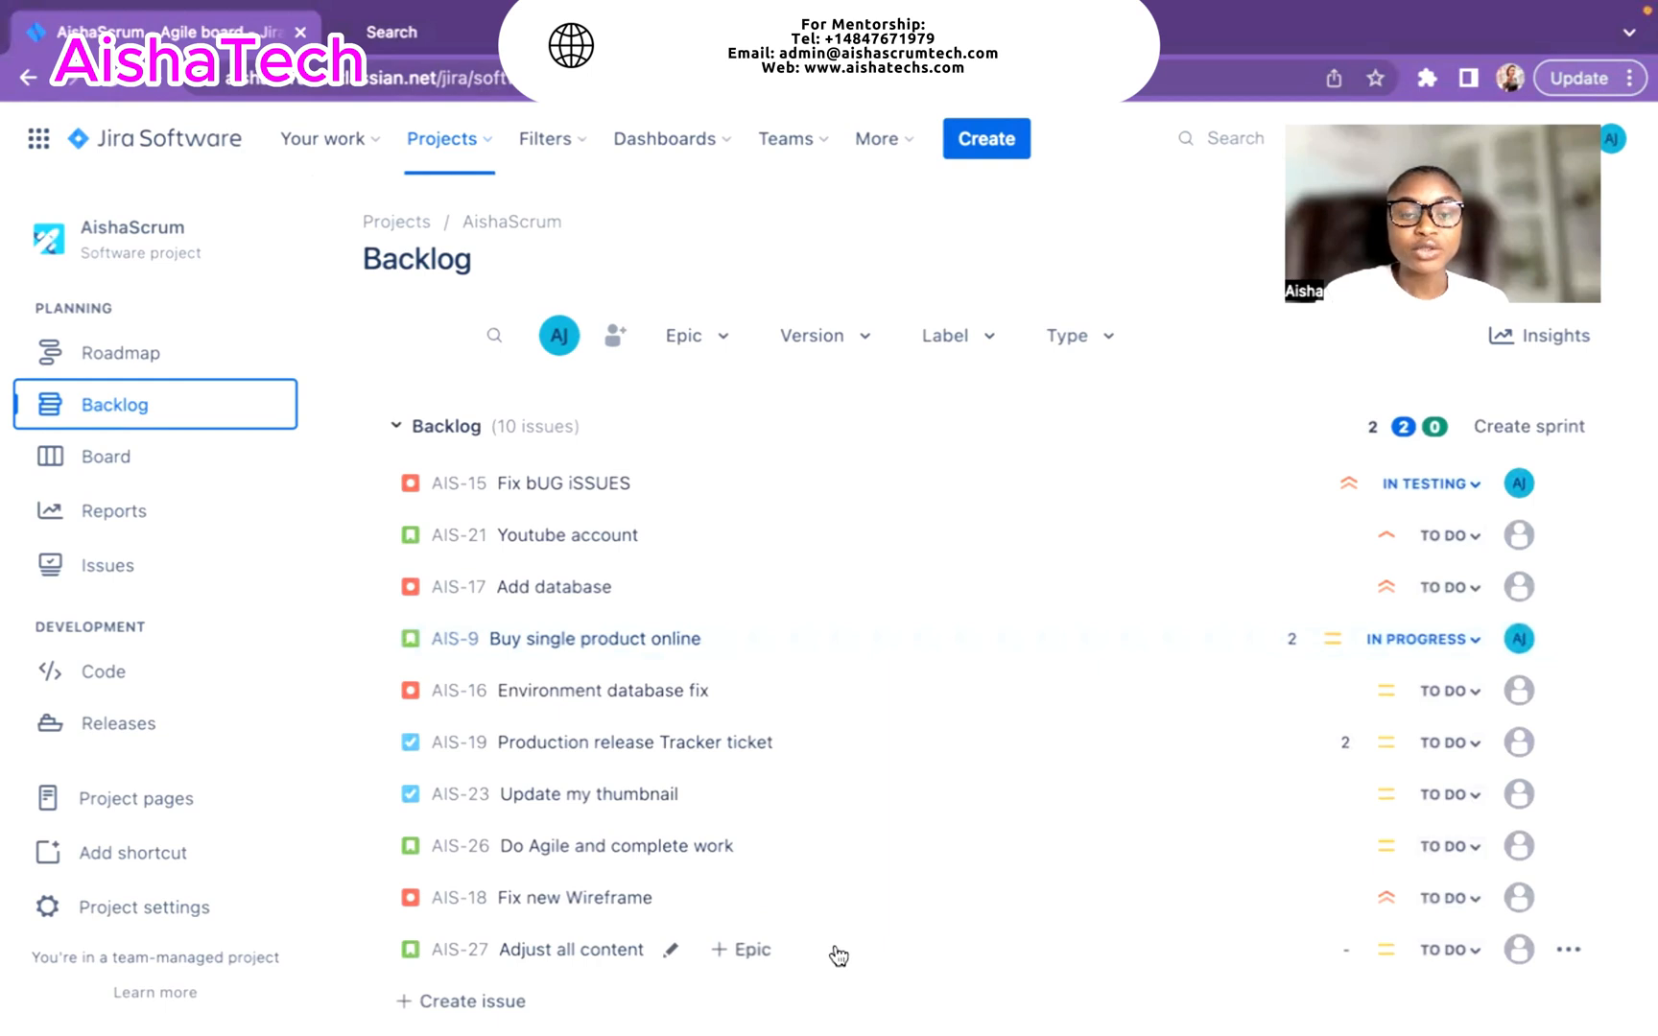
left_click_drag(838, 955, 810, 676)
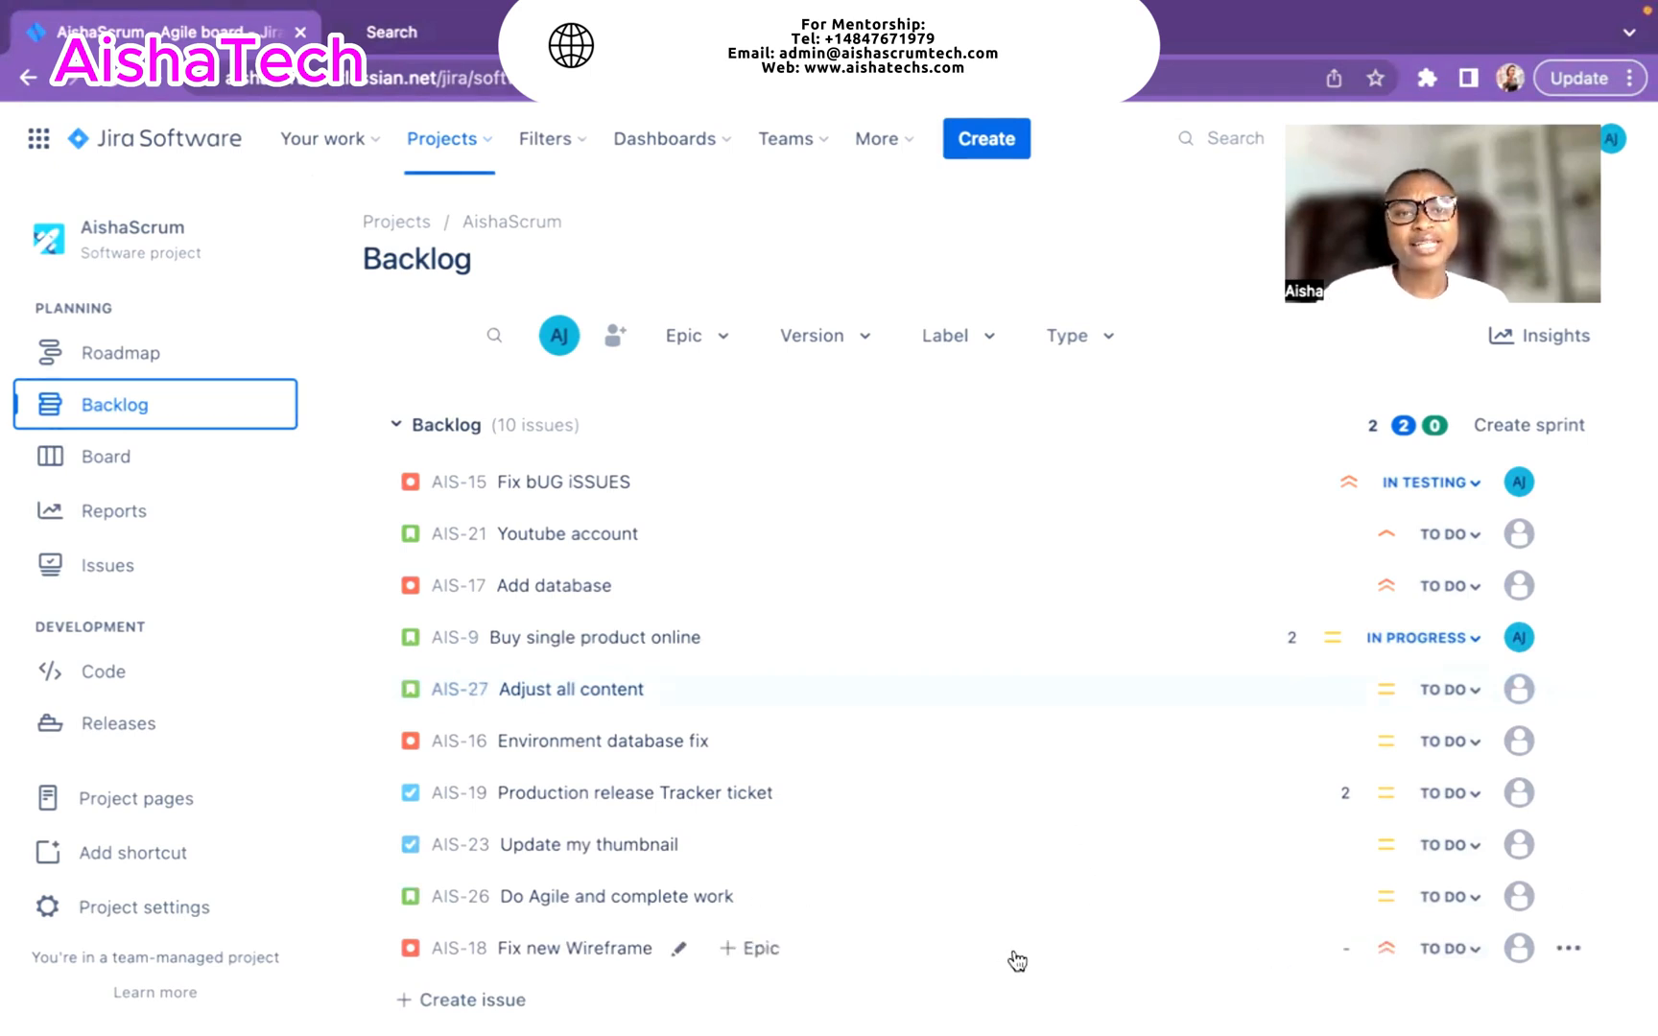
left_click_drag(1017, 960, 960, 698)
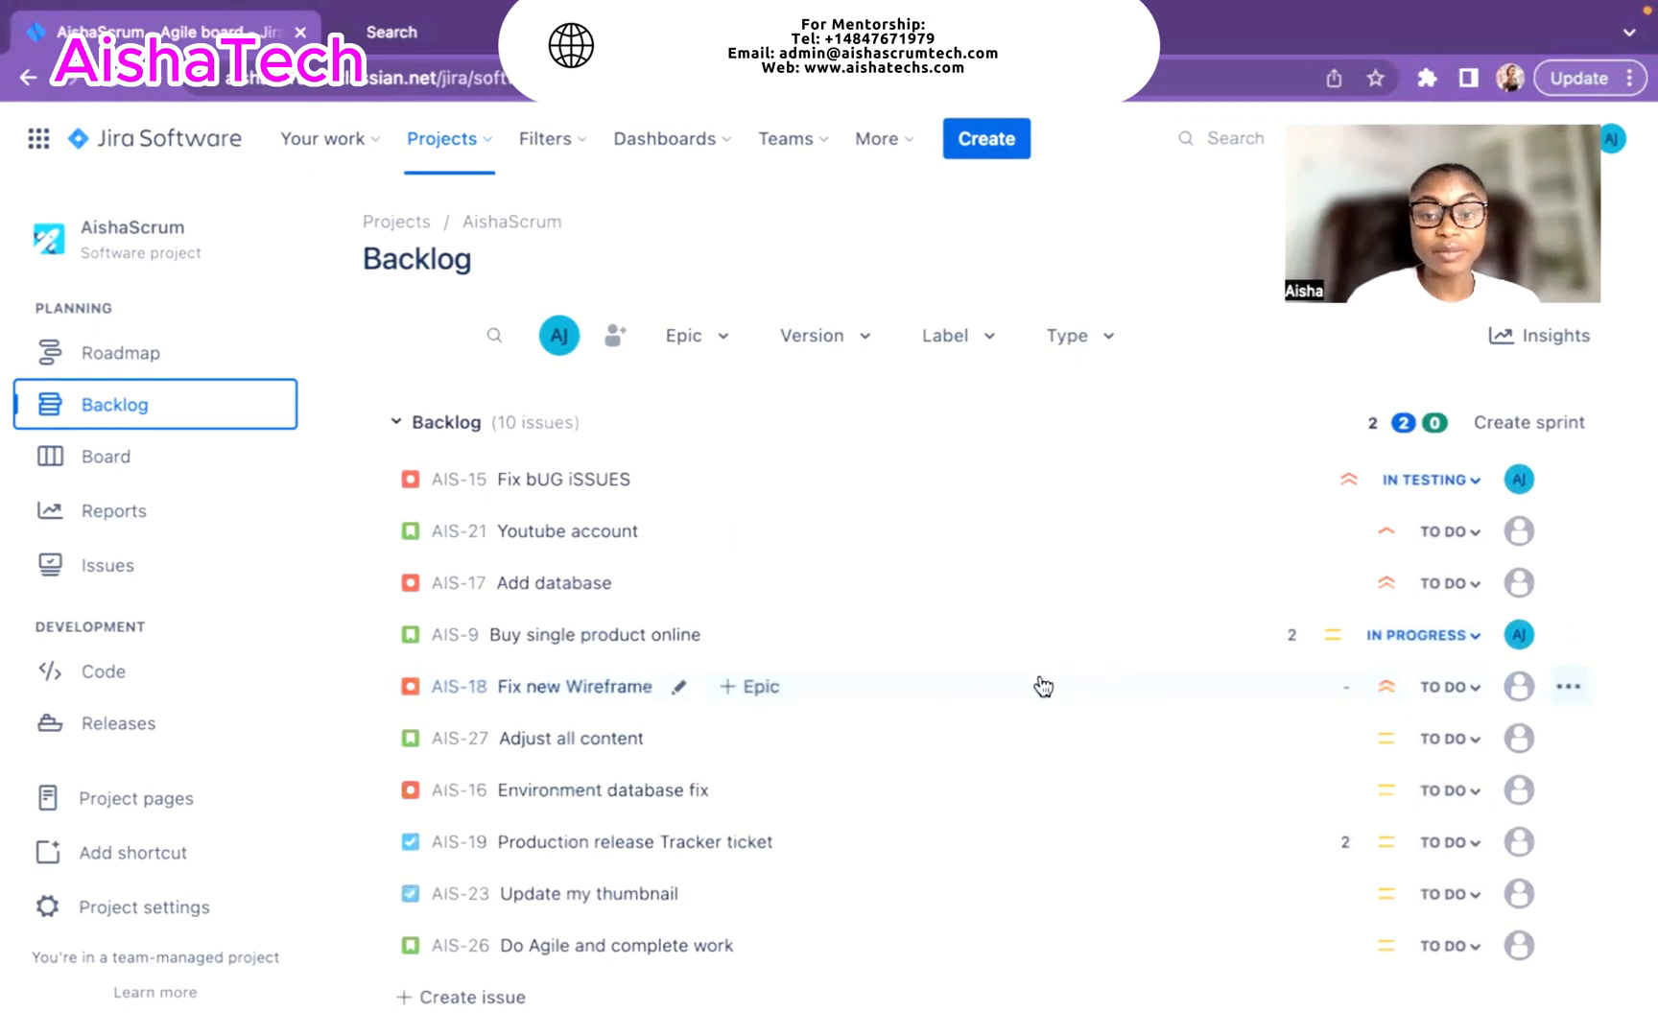
- Rank AIS-18 Fix new Wireframe directly below AIS-15, and AIS-17 Add database above AIS-21 Youtube account
left_click_drag(1043, 686, 1027, 535)
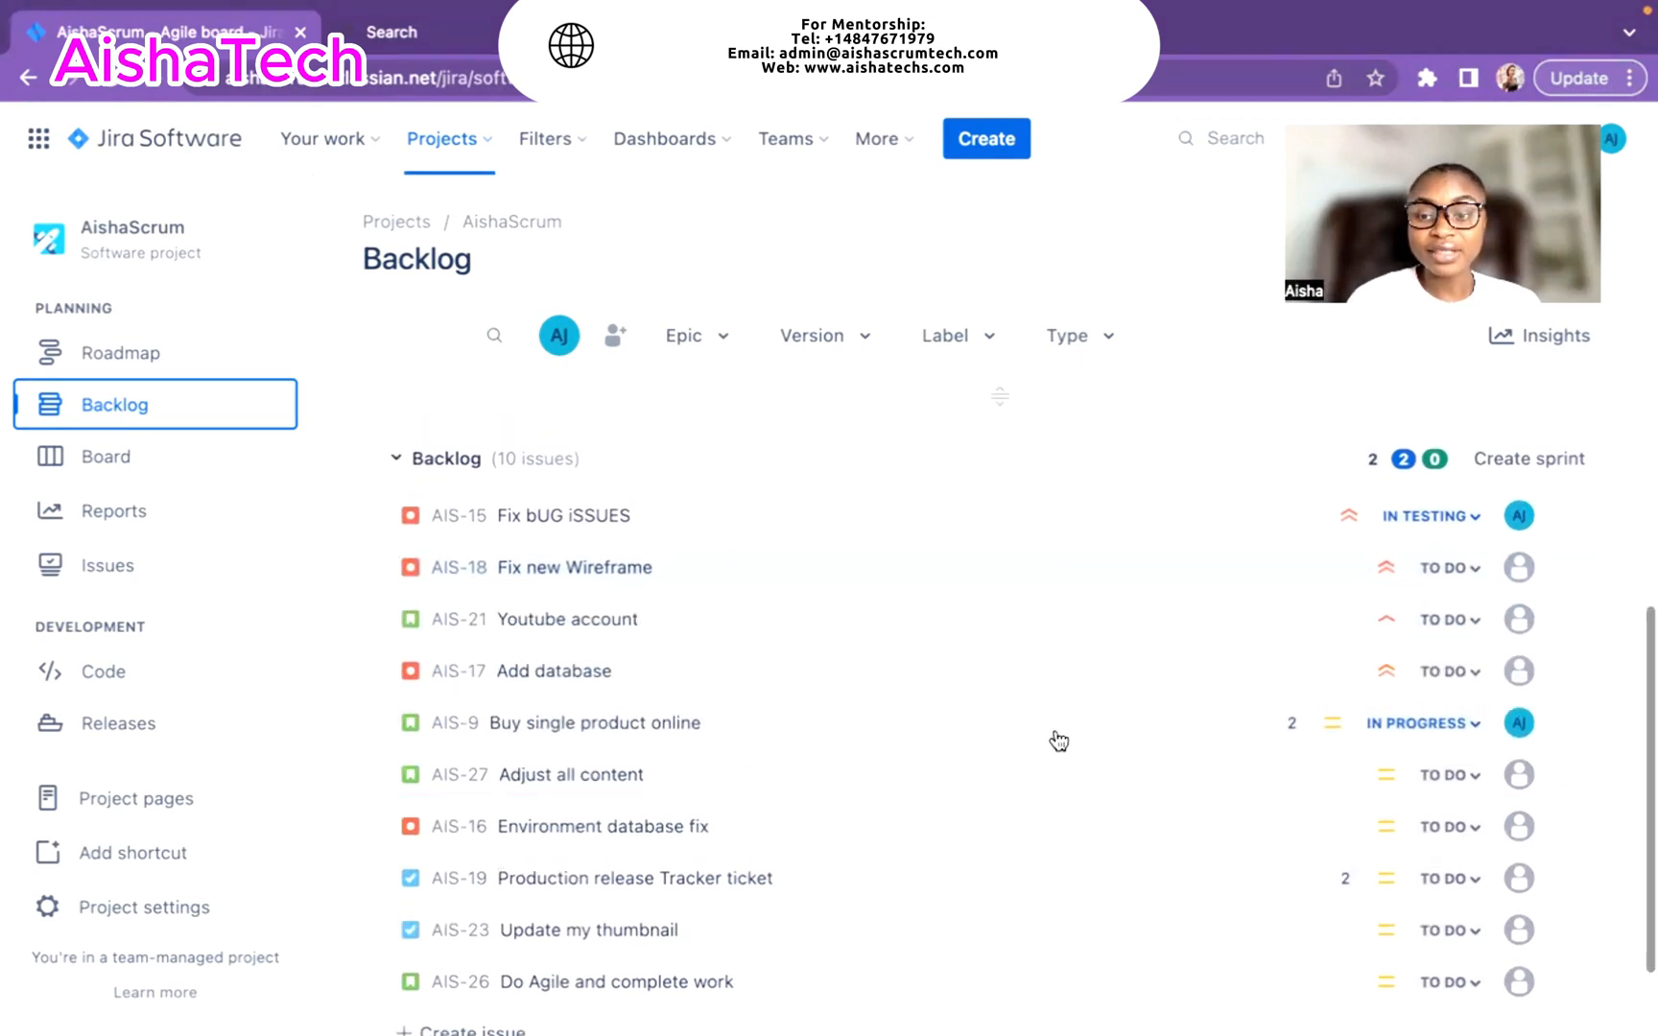
left_click_drag(1077, 679, 1064, 633)
scroll(1093, 869, "down", 2)
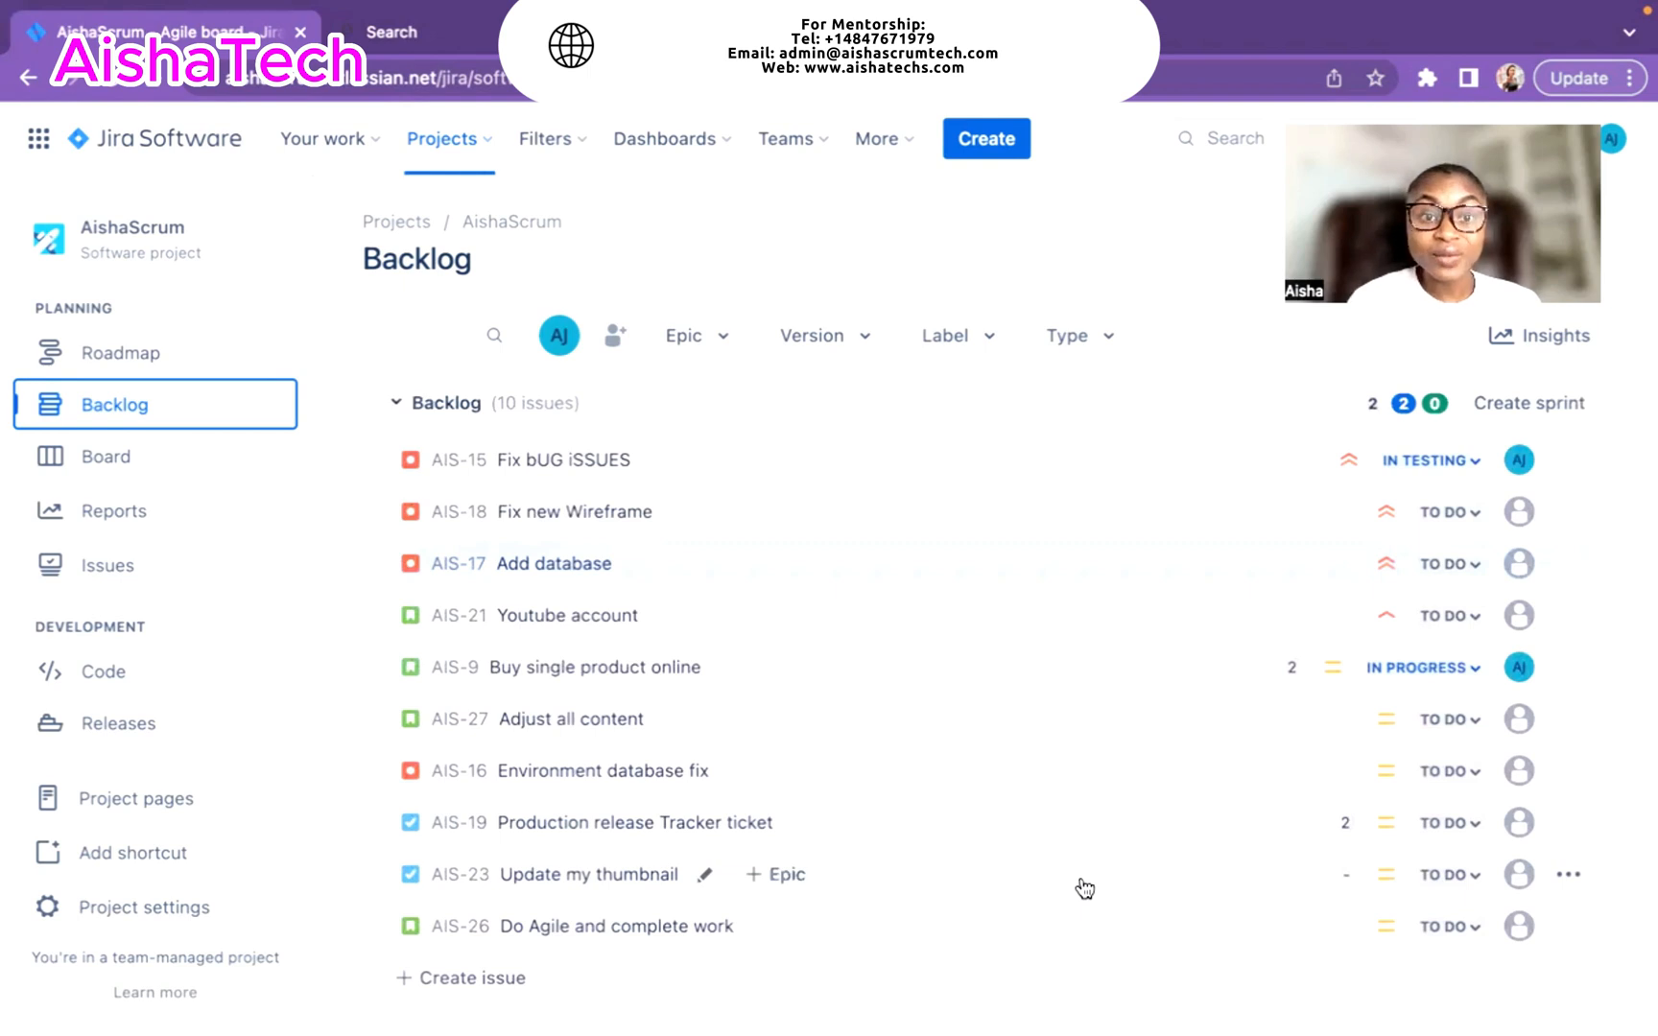
- Review the reordered backlog alongside AIS Sprint 4, and view and close the details of AIS-15 Fix bUG iSSUES
scroll(1084, 889, "up", 5)
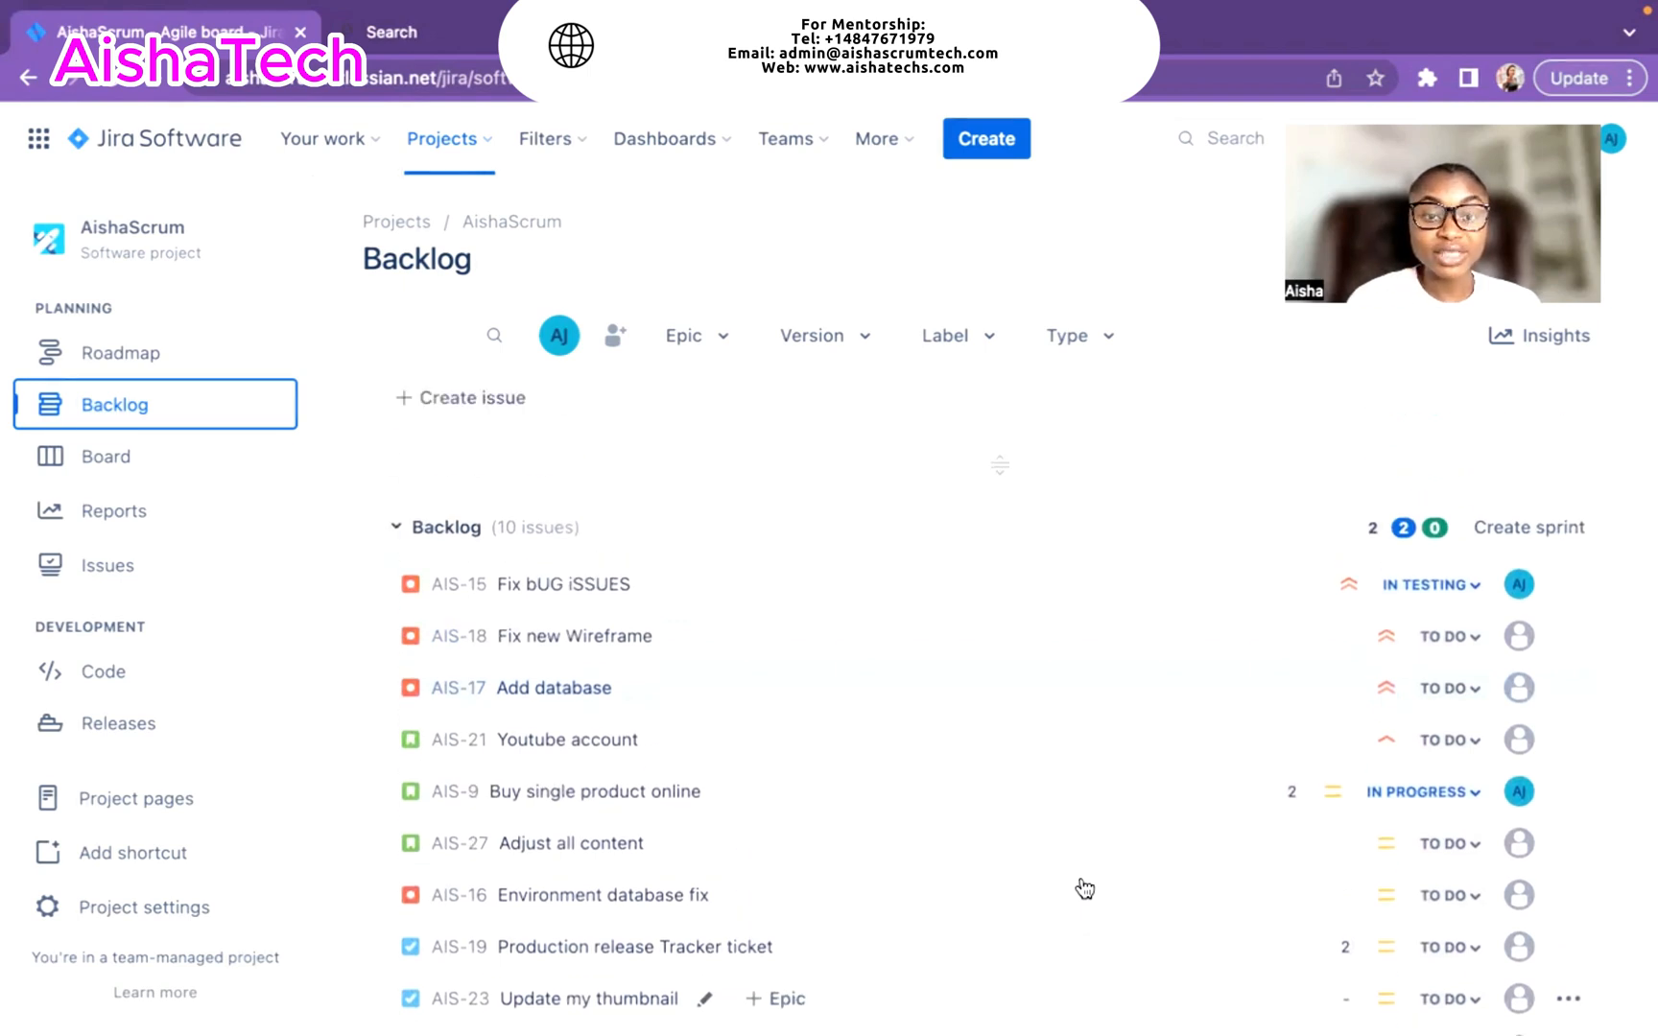
scroll(1078, 556, "up", 2)
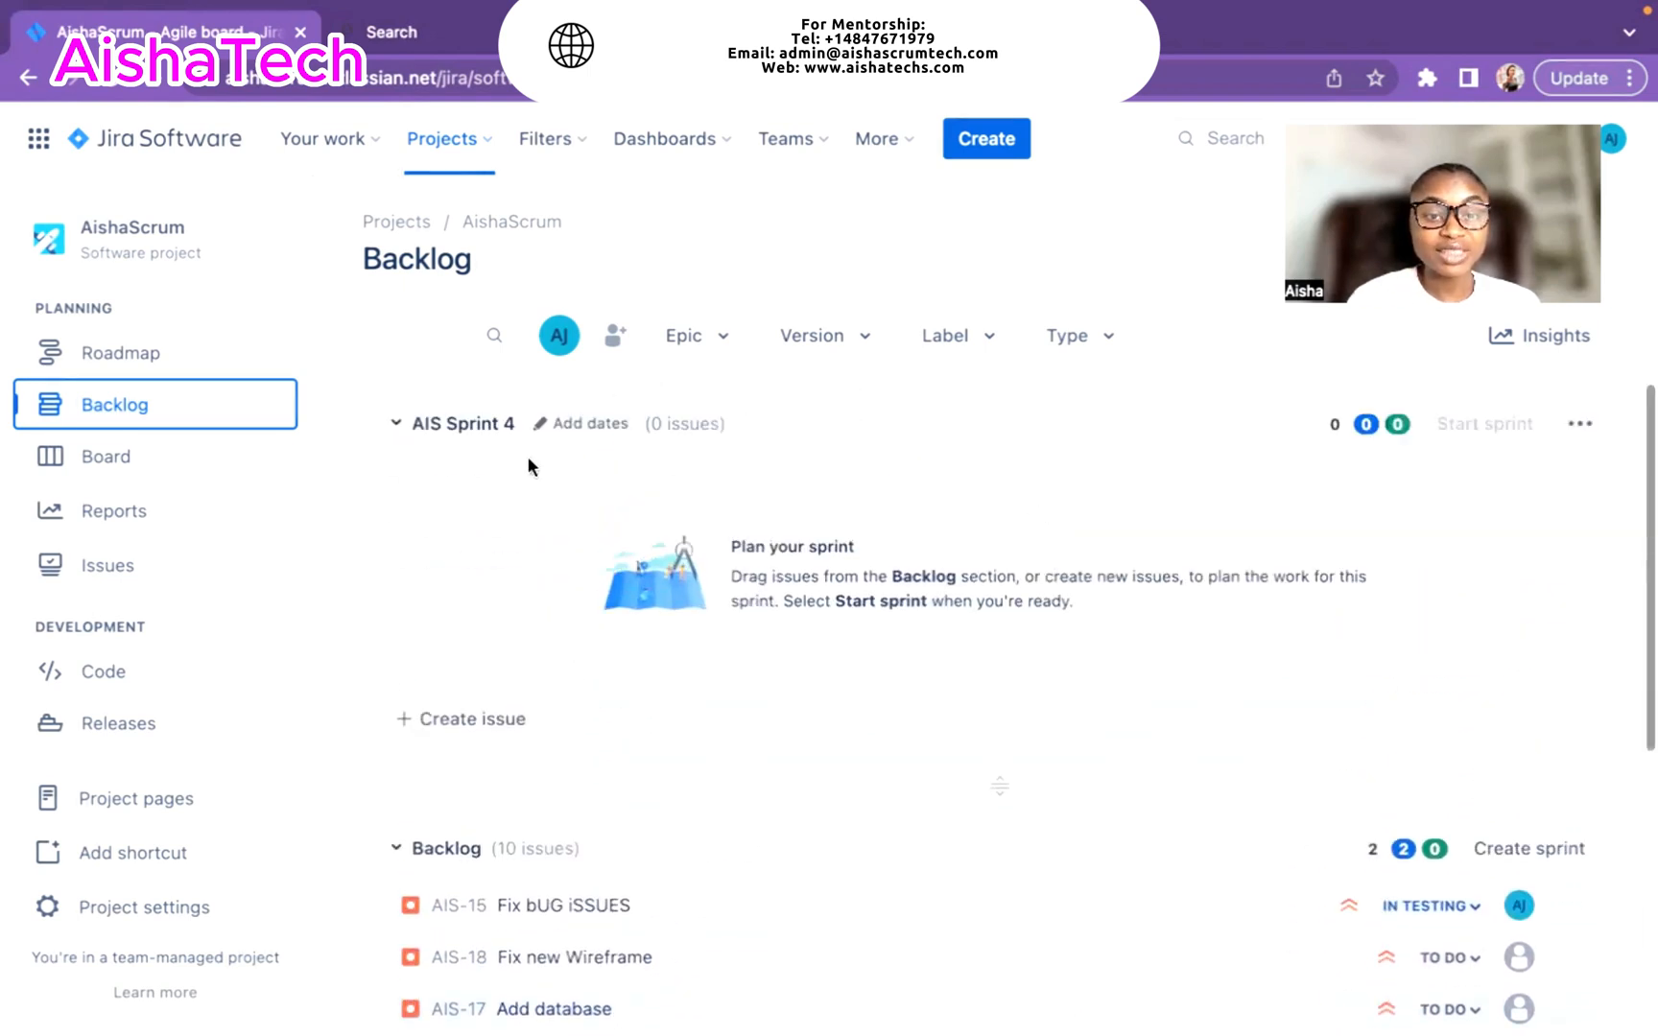
scroll(1200, 733, "down", 2)
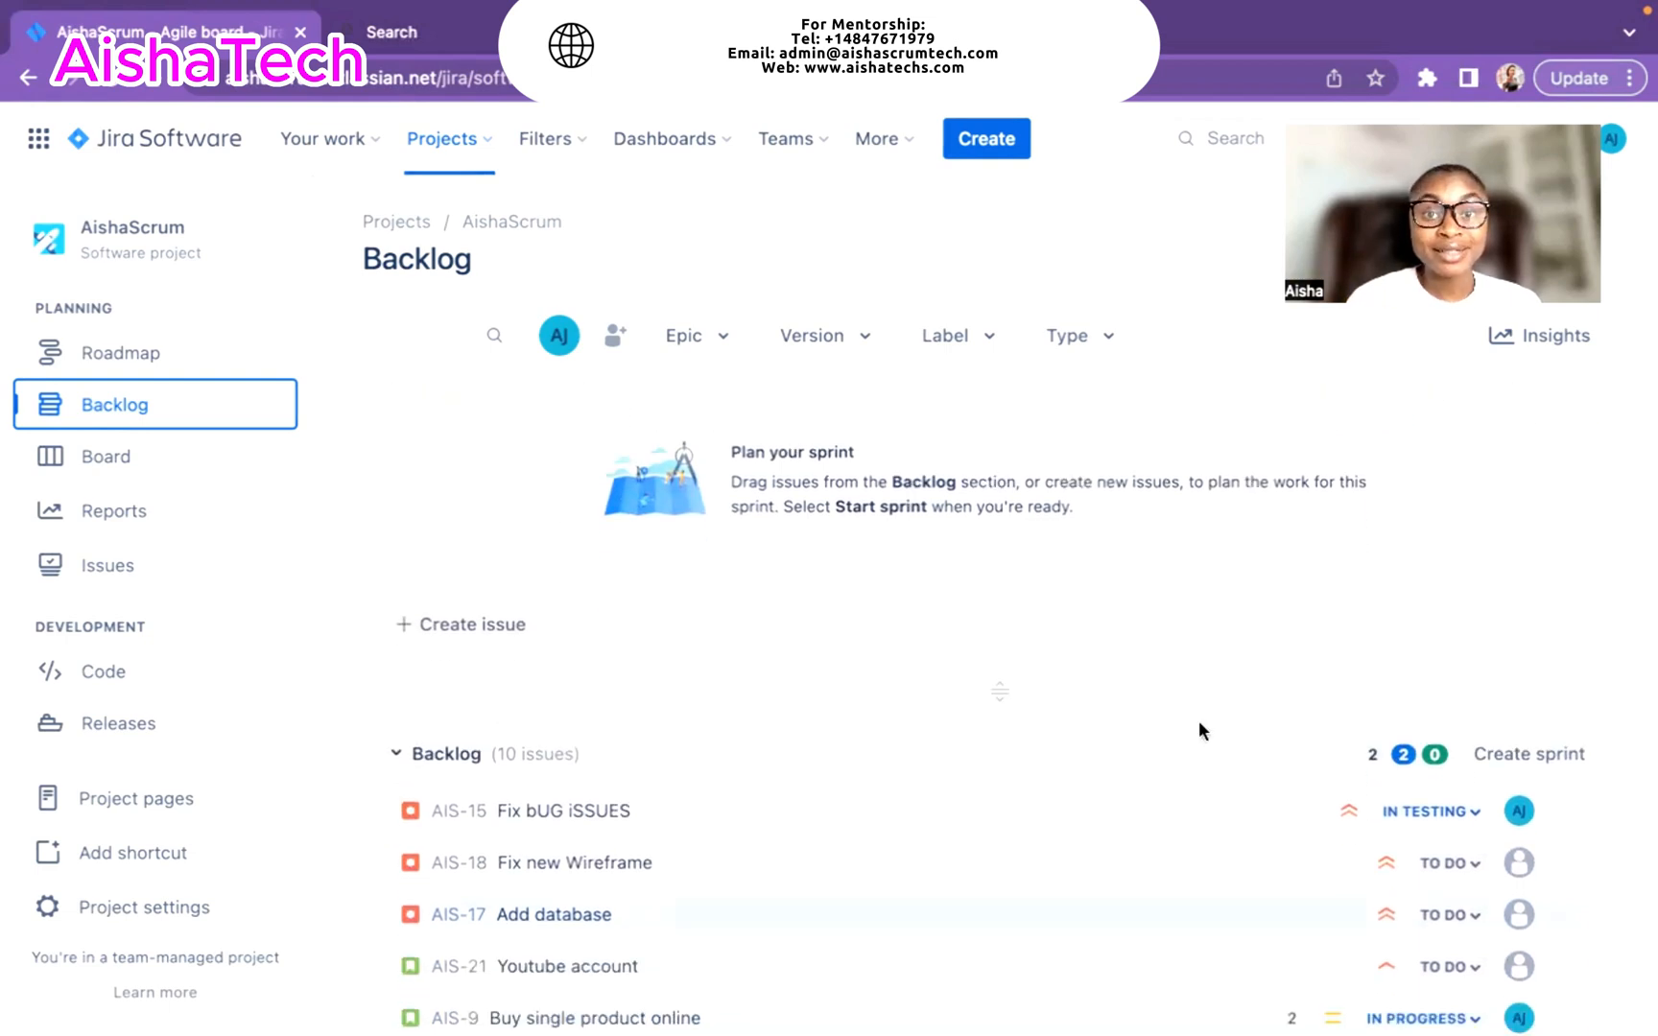
scroll(1200, 723, "down", 5)
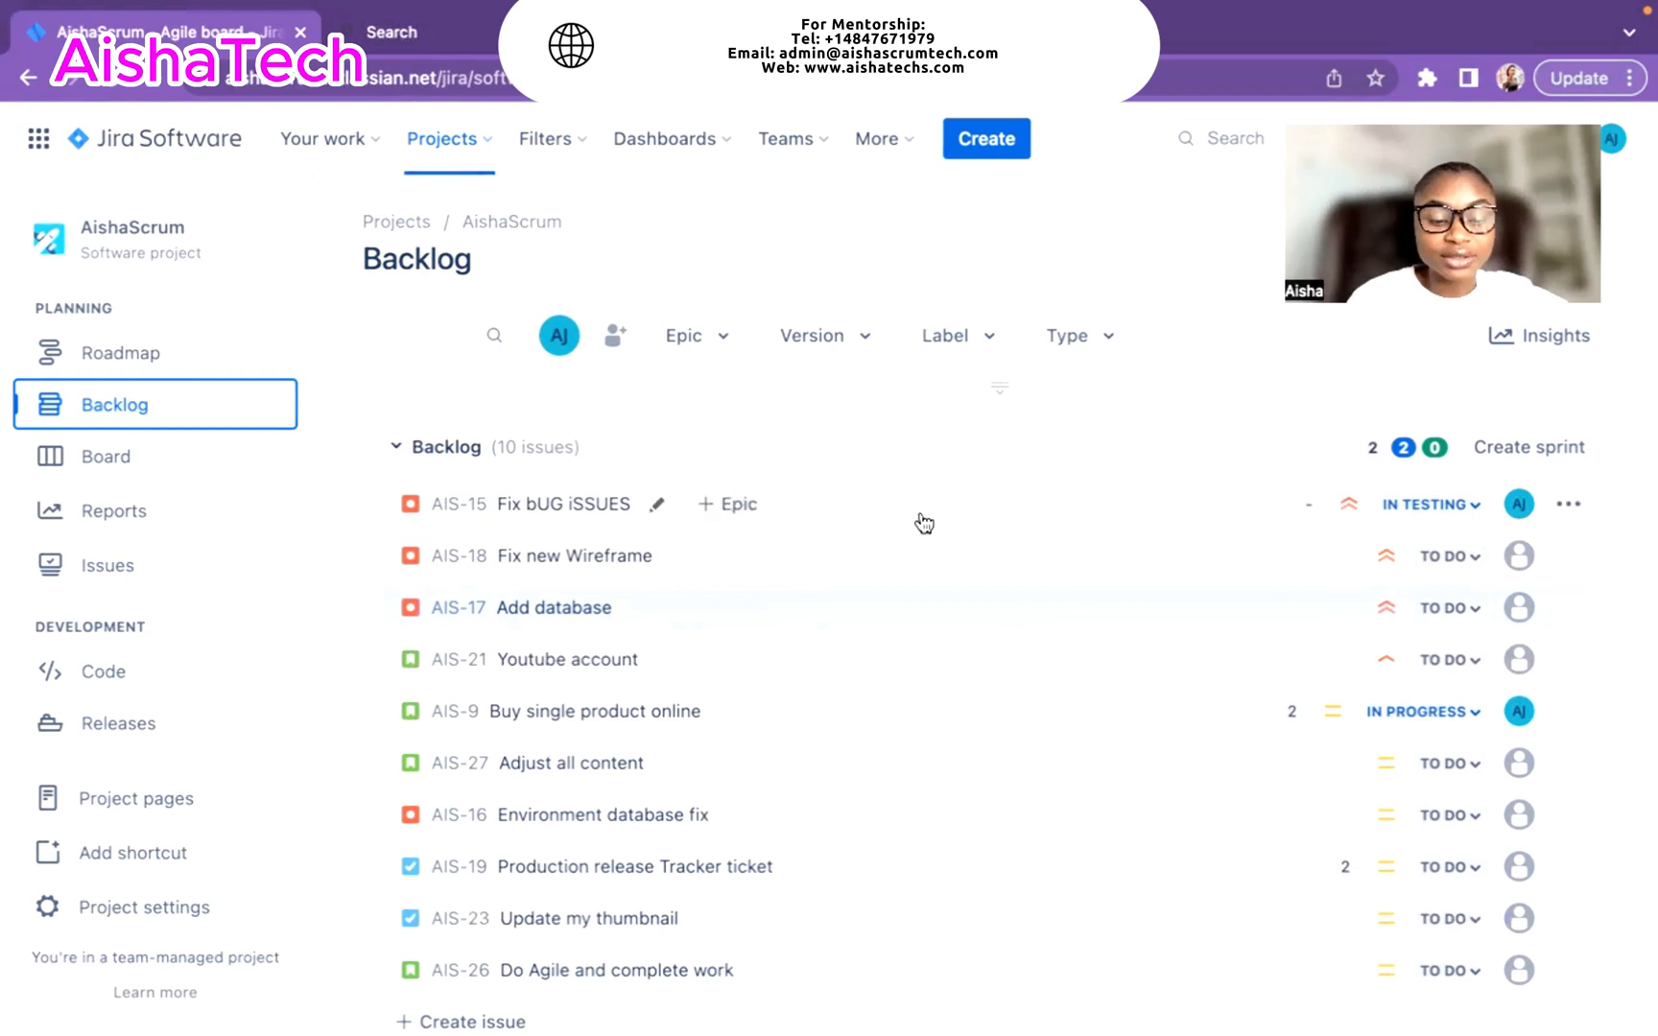
left_click(845, 508)
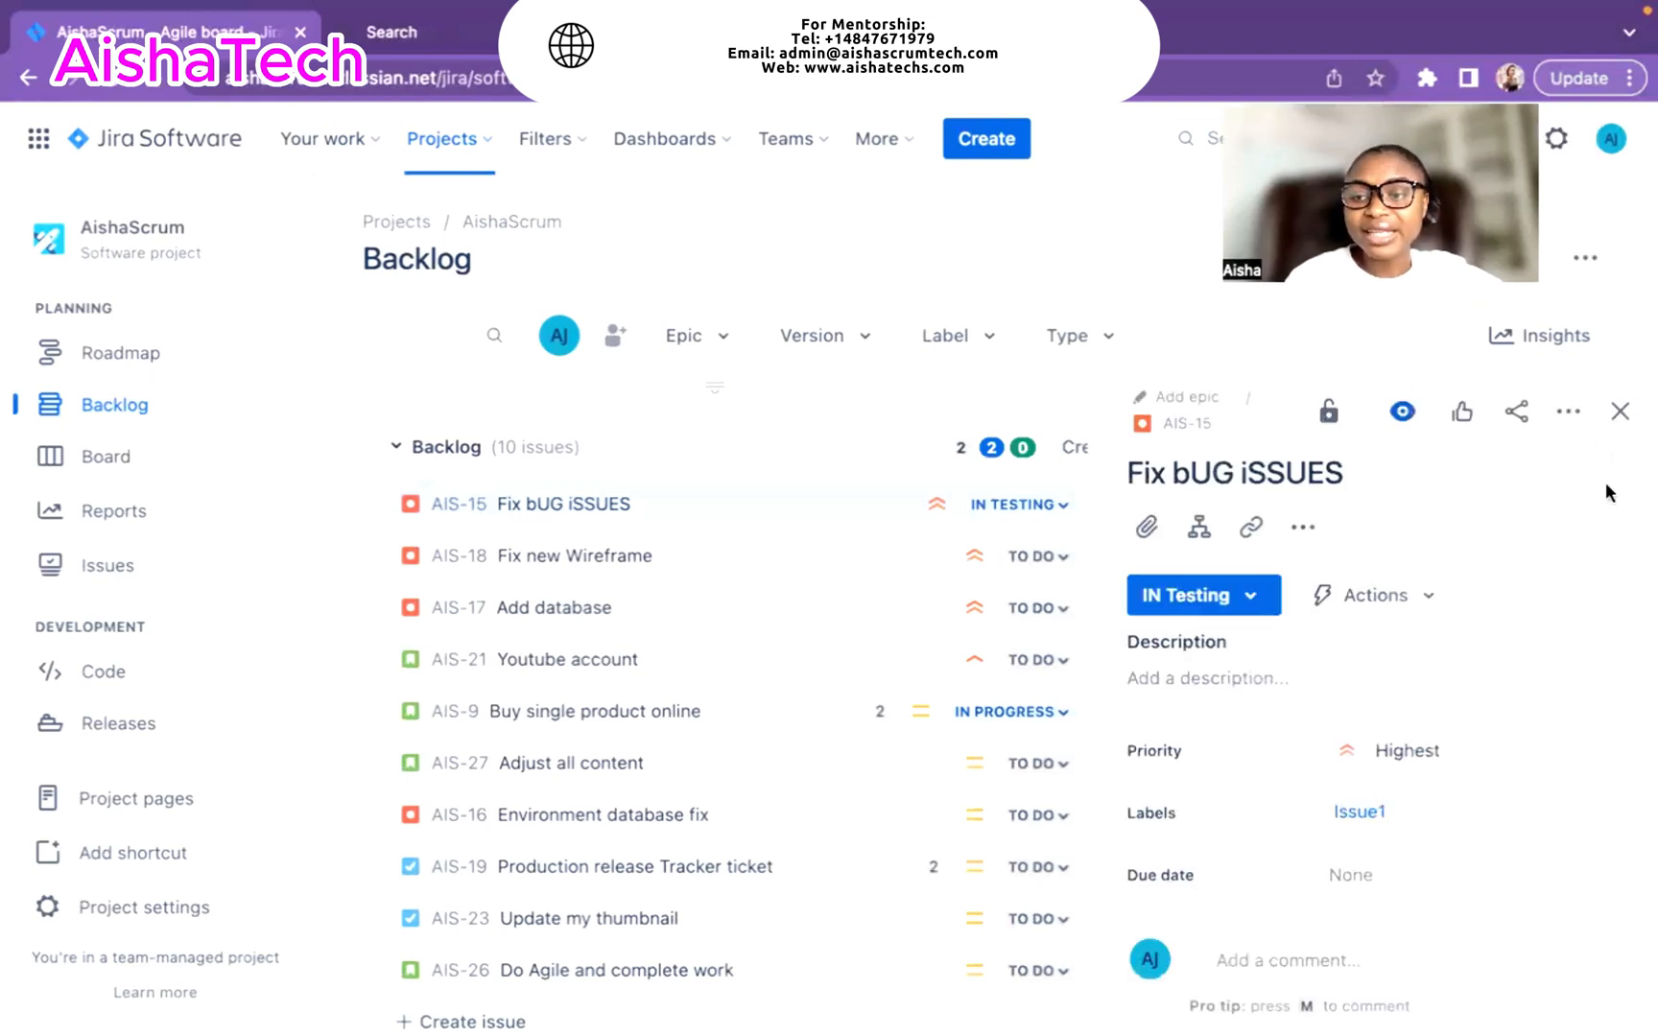
left_click(1620, 412)
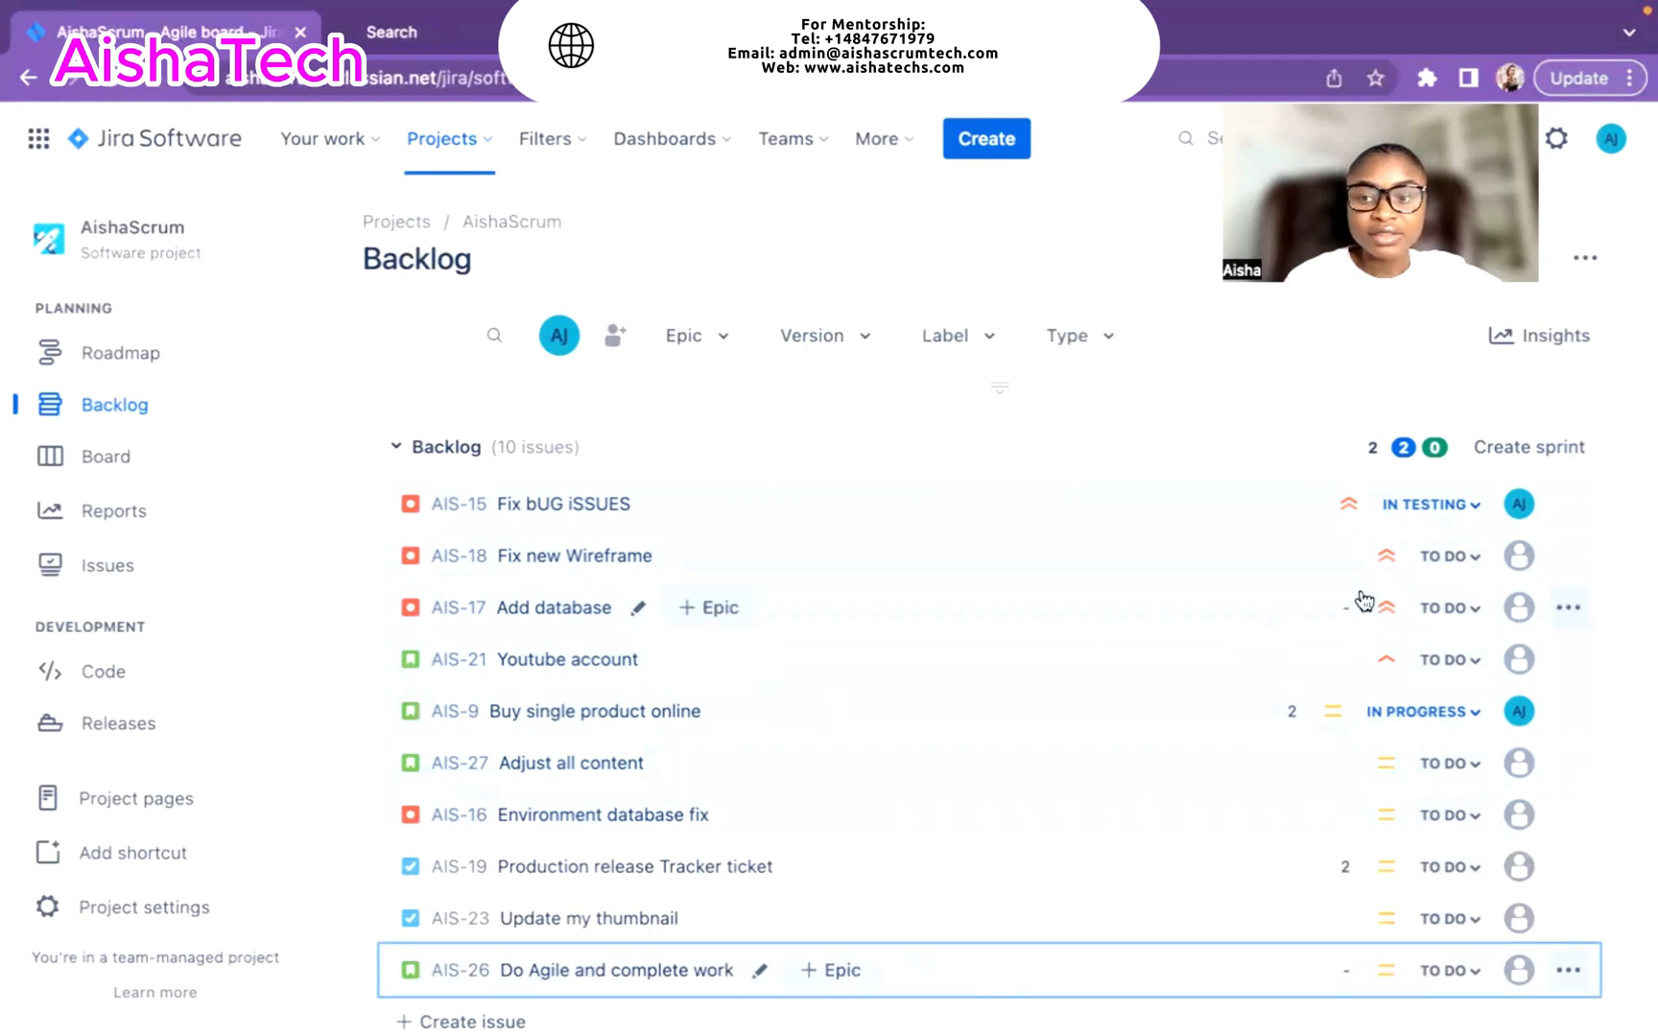
- Move AIS-15, AIS-18, AIS-17, AIS-21, AIS-9, AIS-27, AIS-16 and AIS-26 together from the backlog to AIS Sprint 4
right_click(1083, 505)
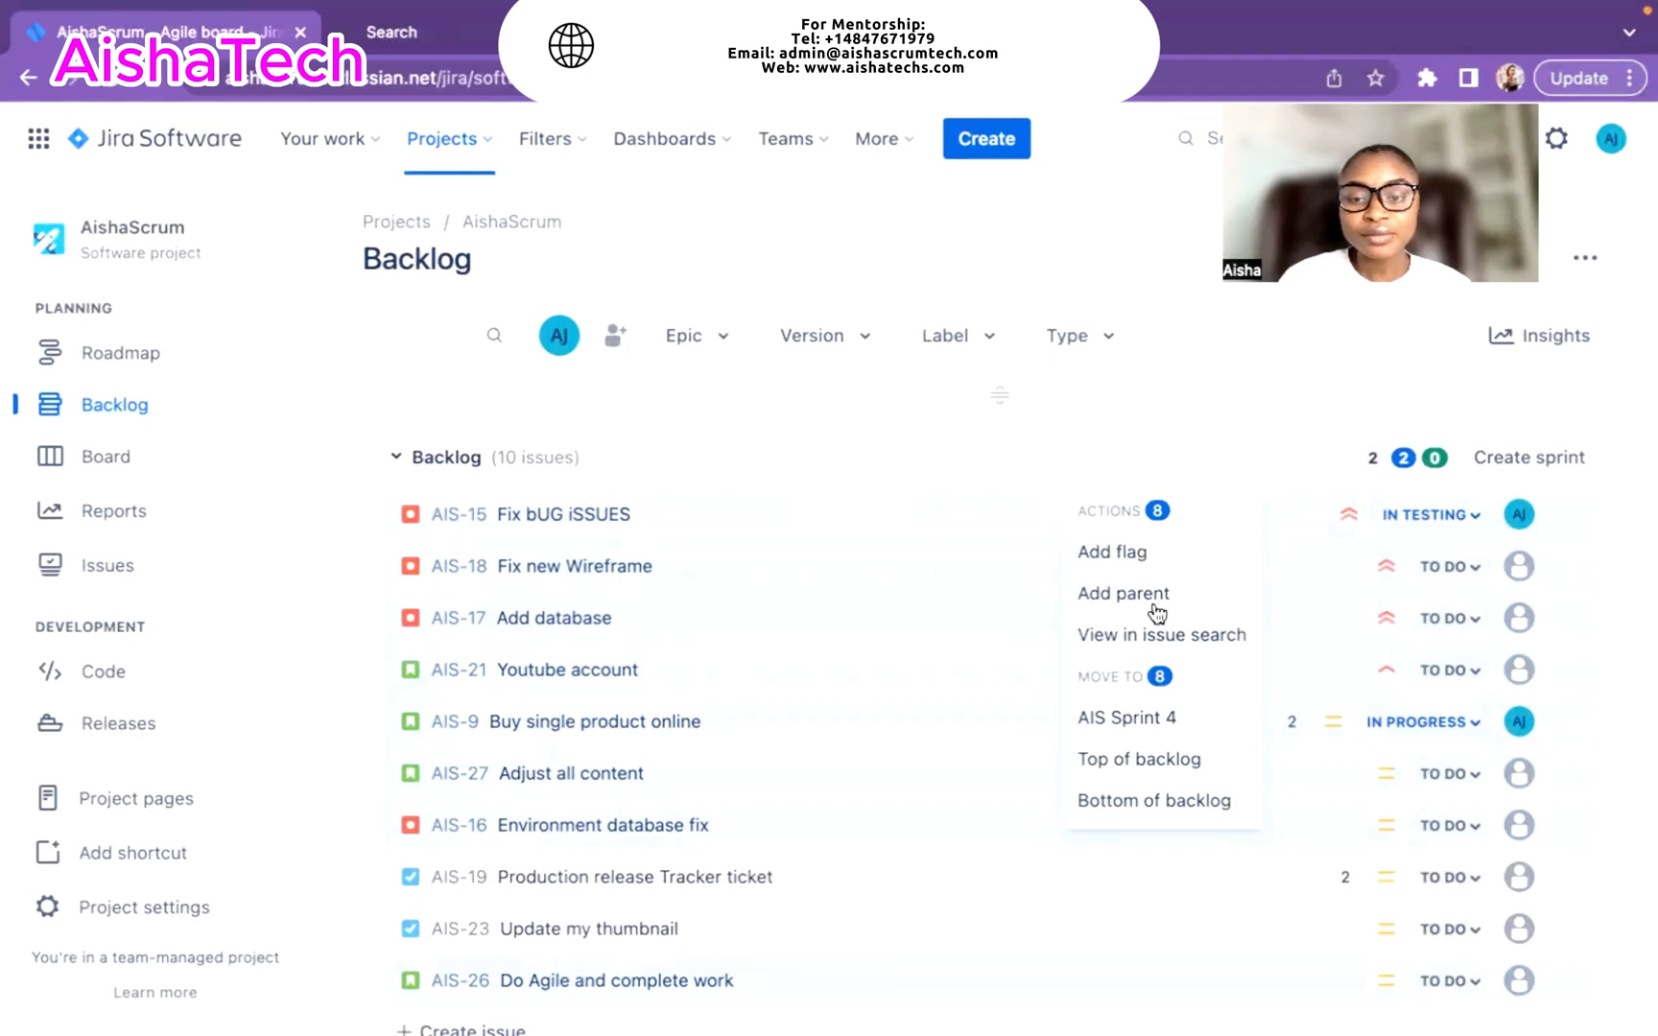
left_click(1122, 719)
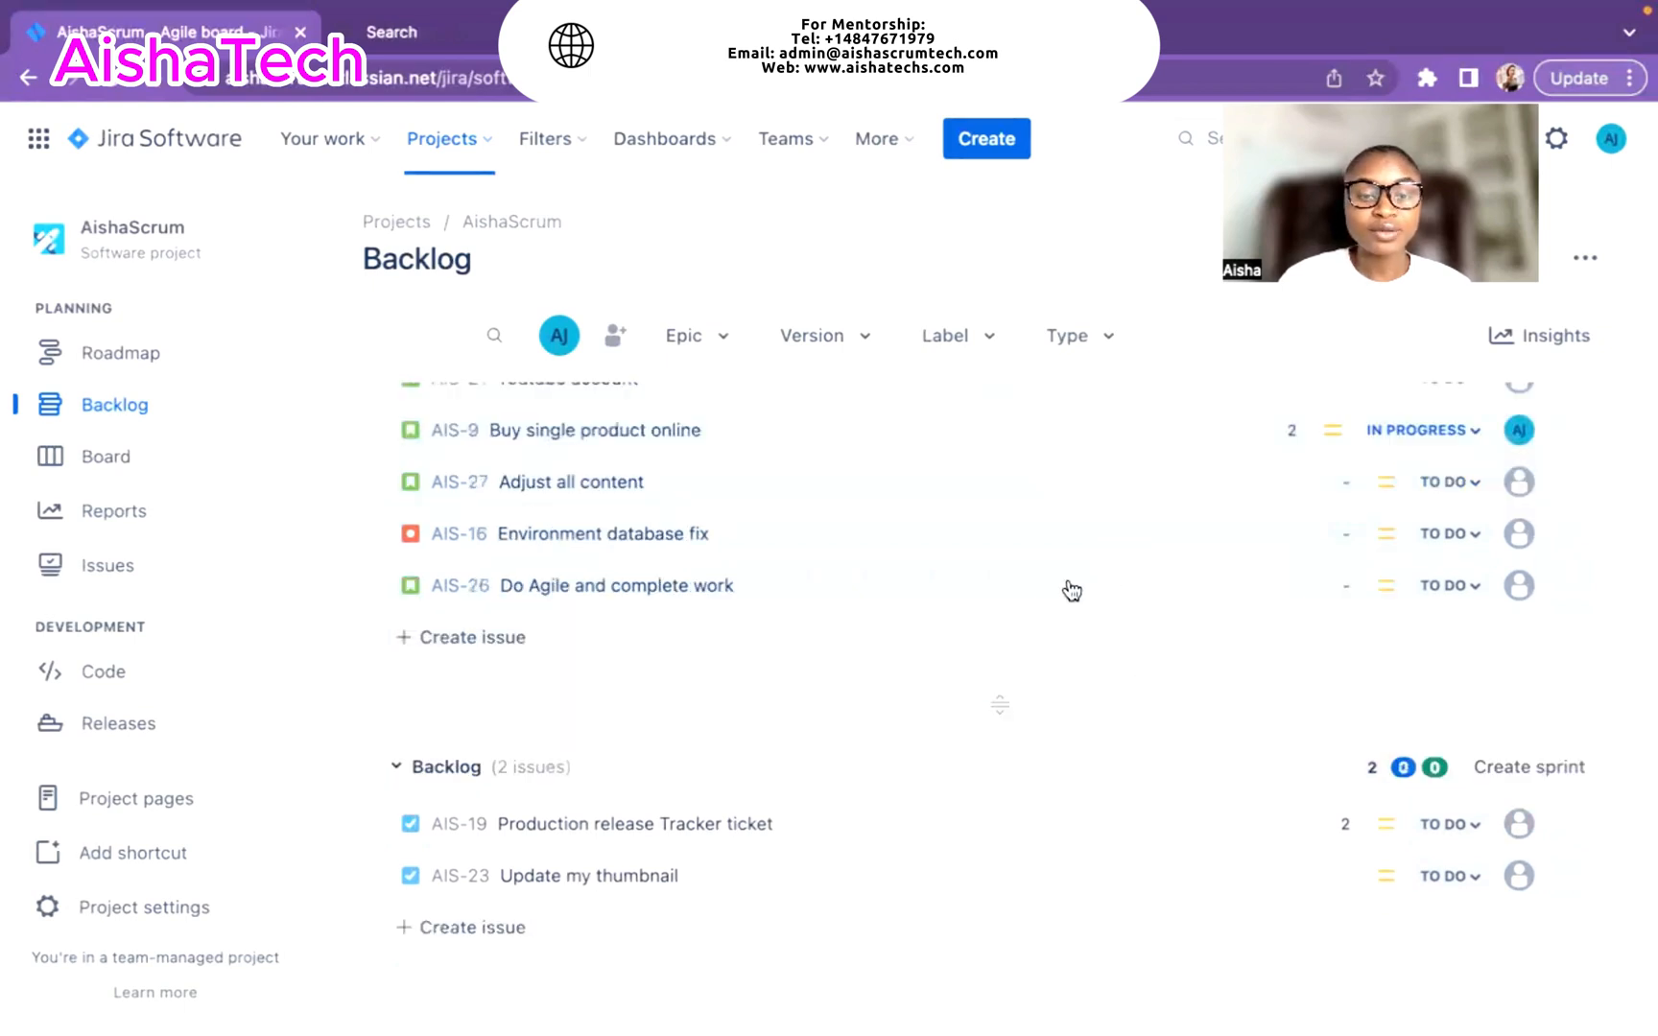
scroll(1064, 596, "up", 3)
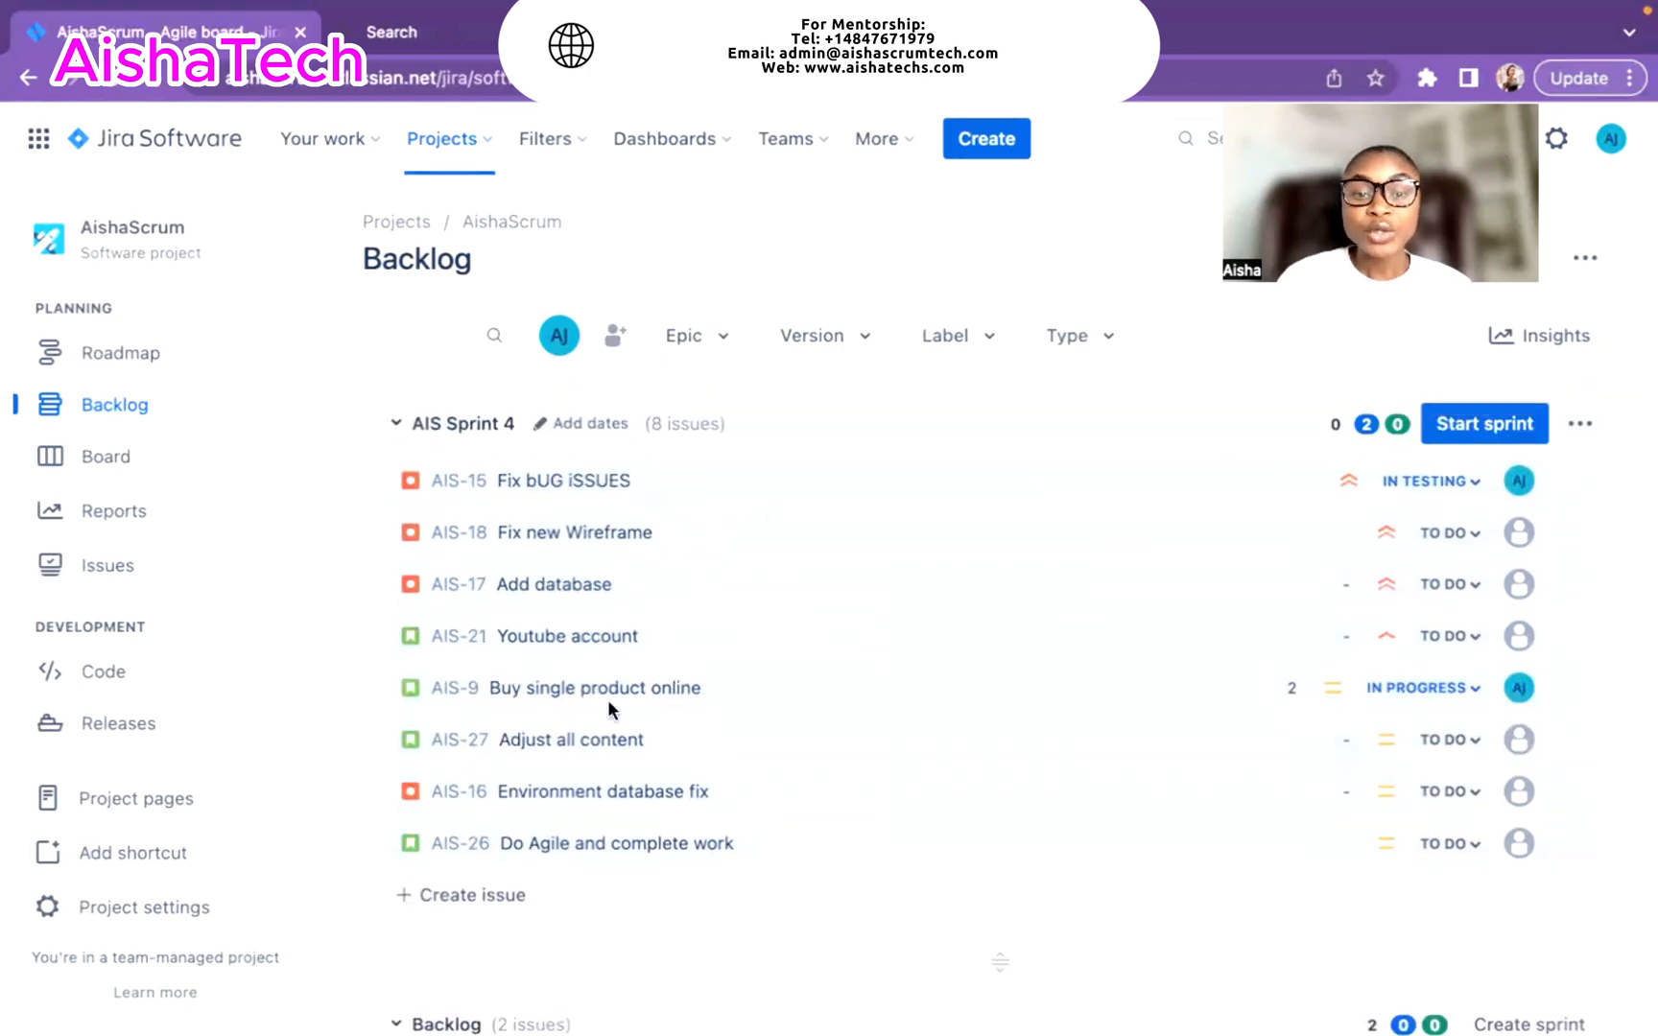
- Check the issues in AIS Sprint 4, viewing and closing the details of AIS-18 Fix new Wireframe and AIS-15 Fix bUG iSSUES
left_click(929, 425)
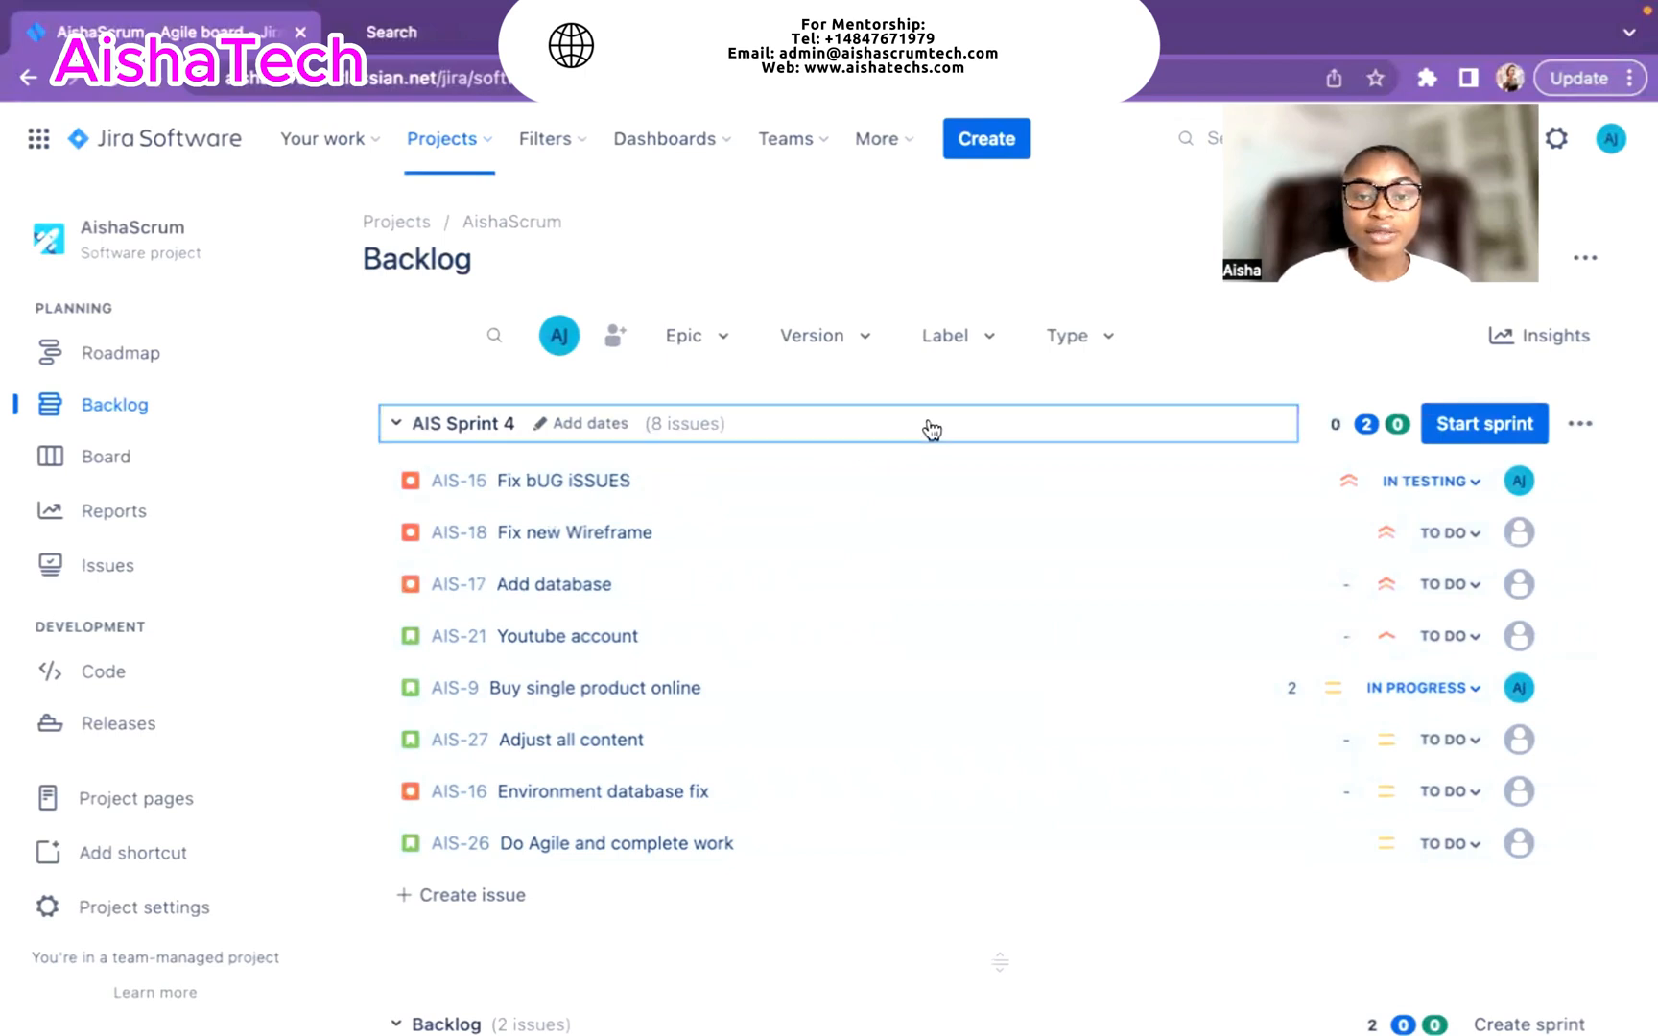
left_click(393, 425)
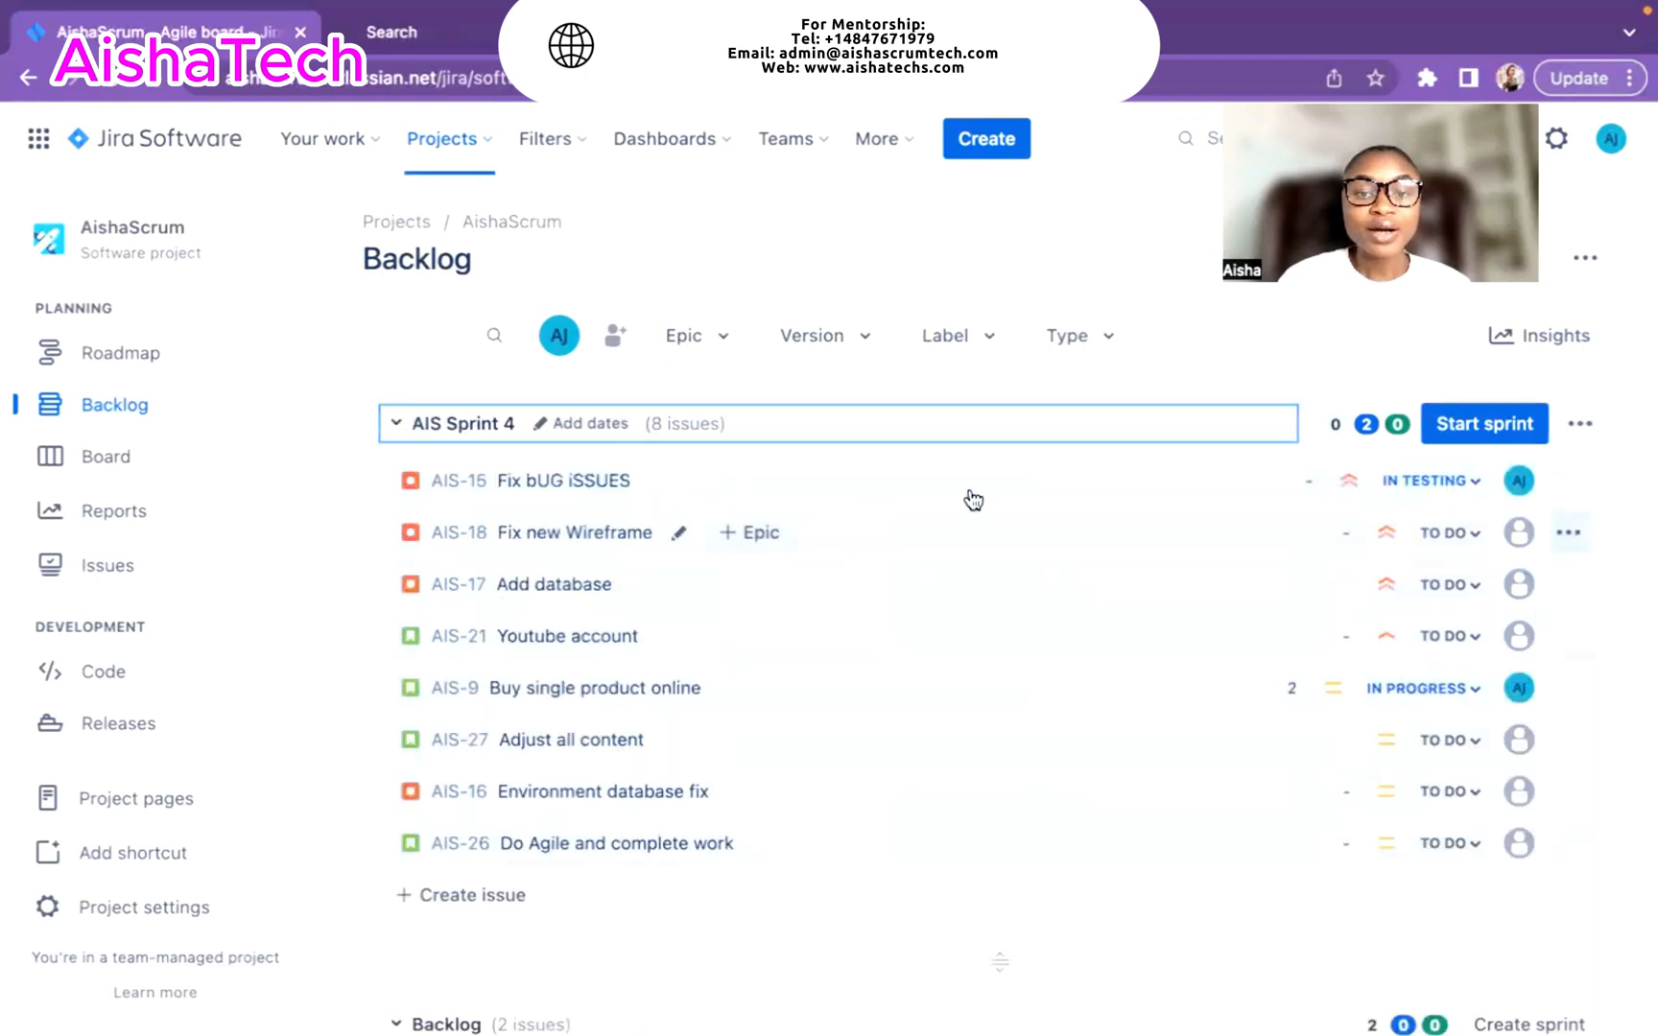
left_click(1507, 335)
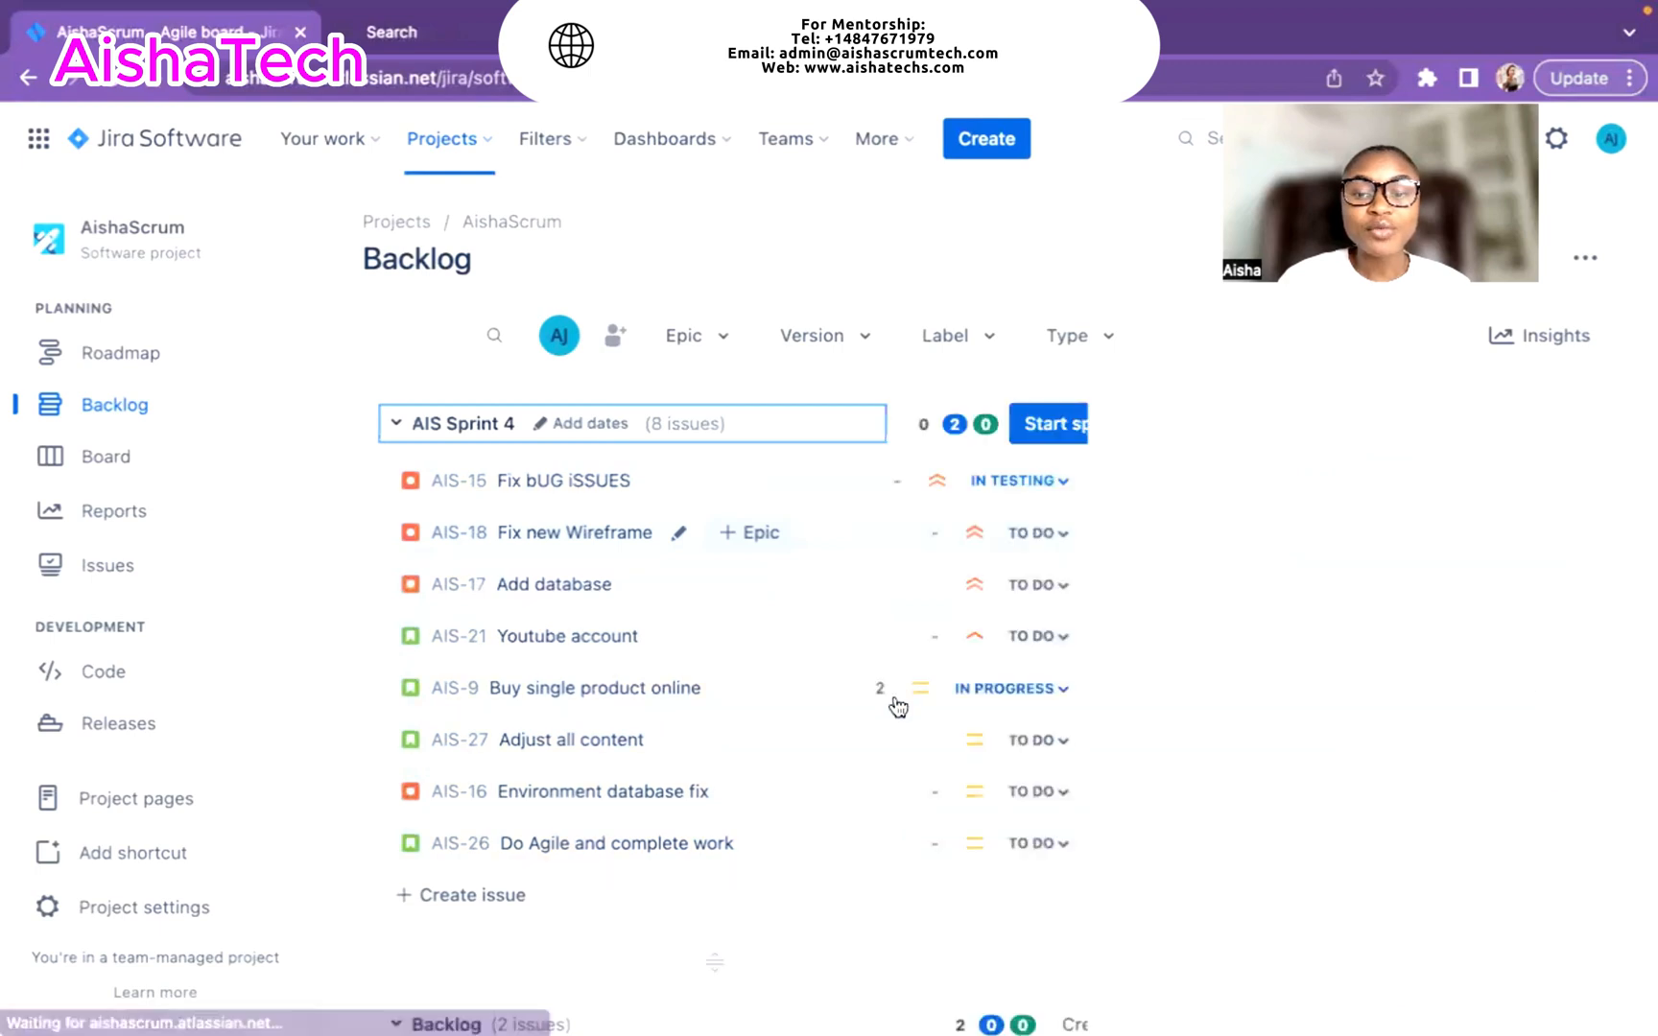
left_click(595, 529)
left_click(1620, 413)
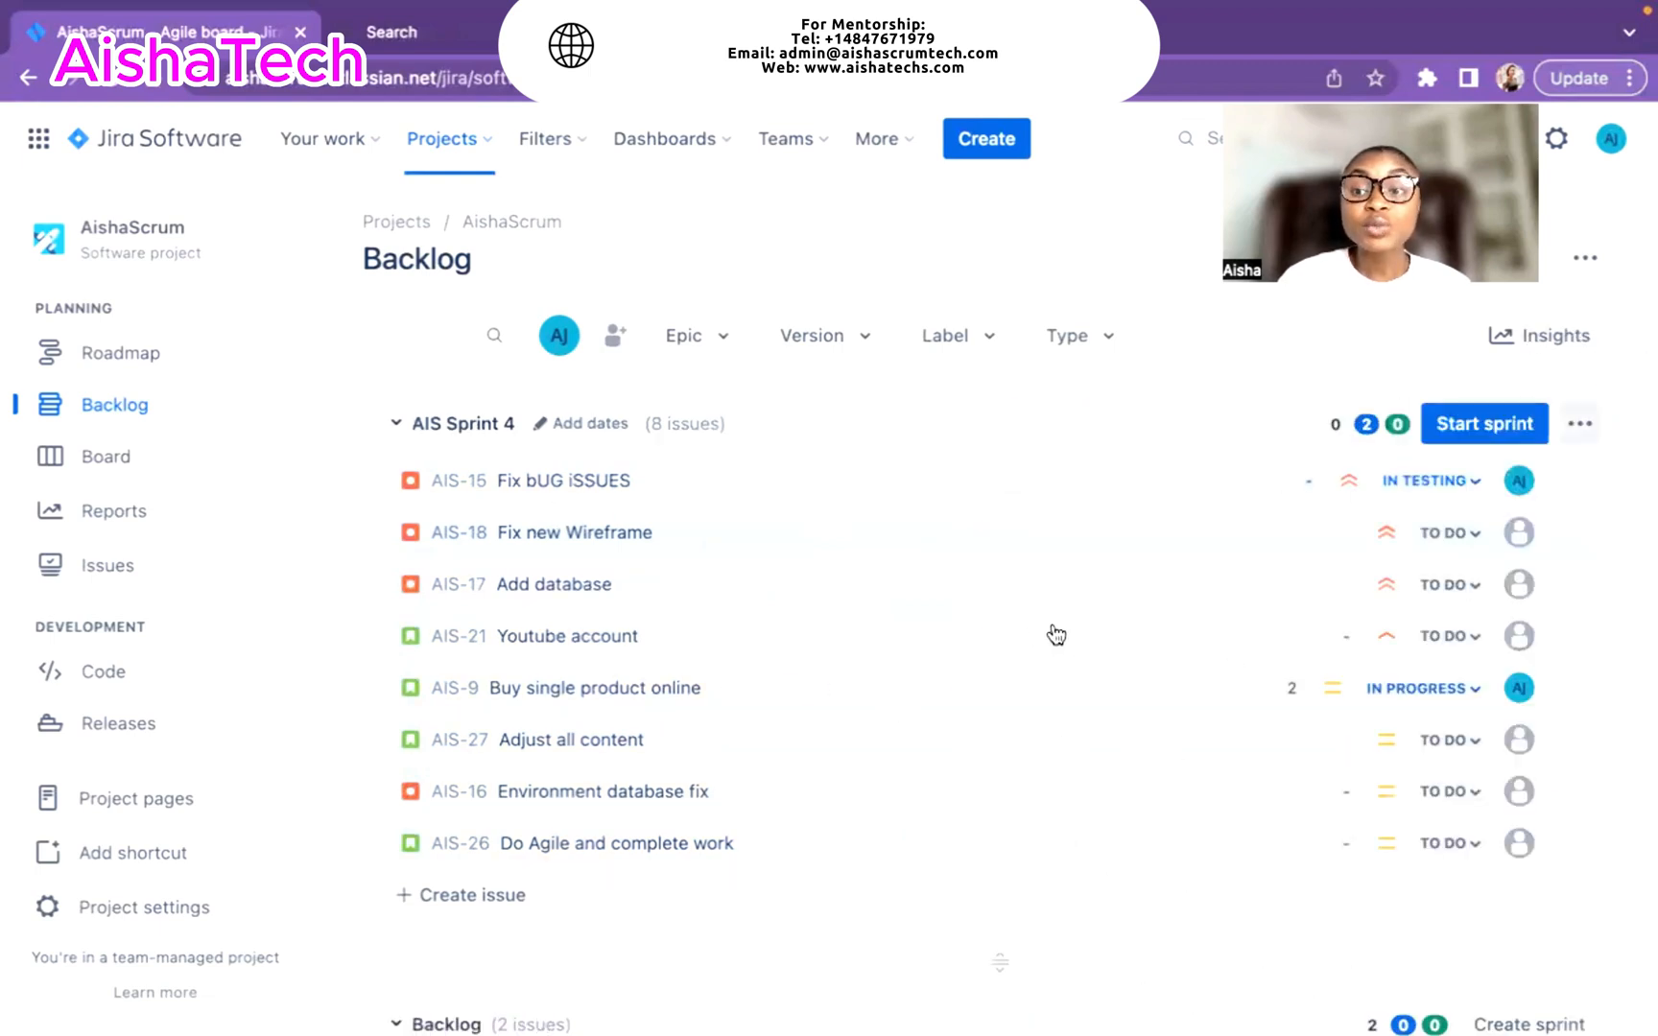
left_click(957, 476)
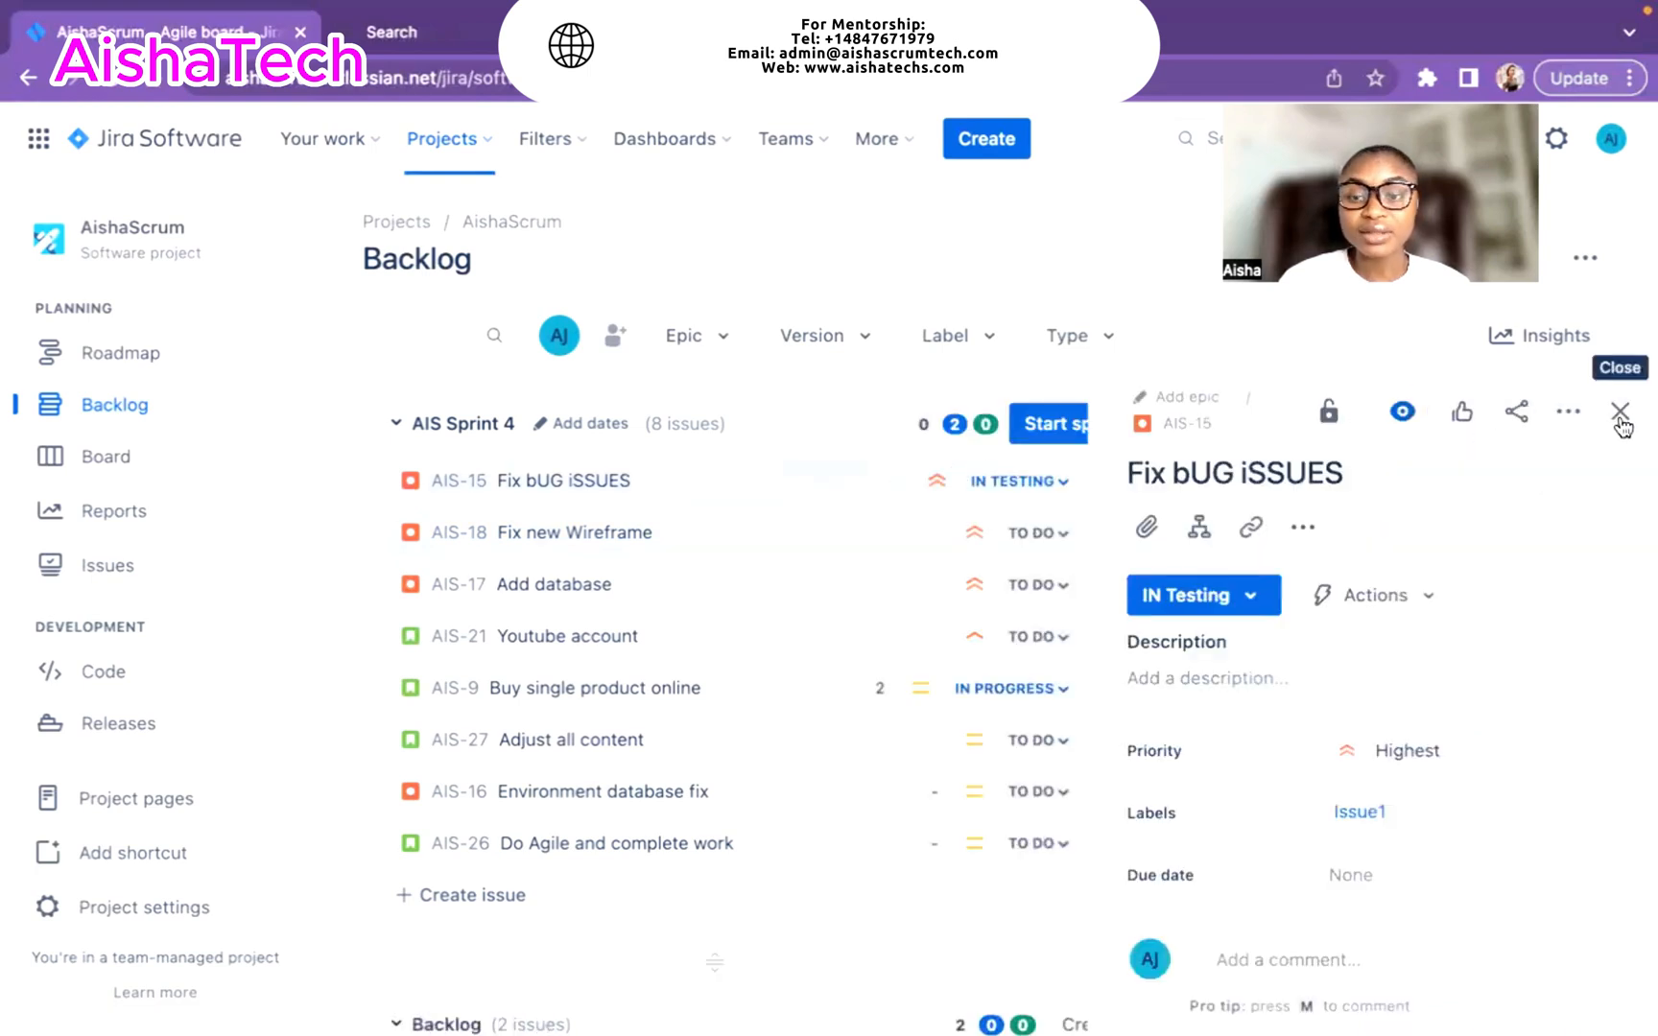
left_click(1619, 412)
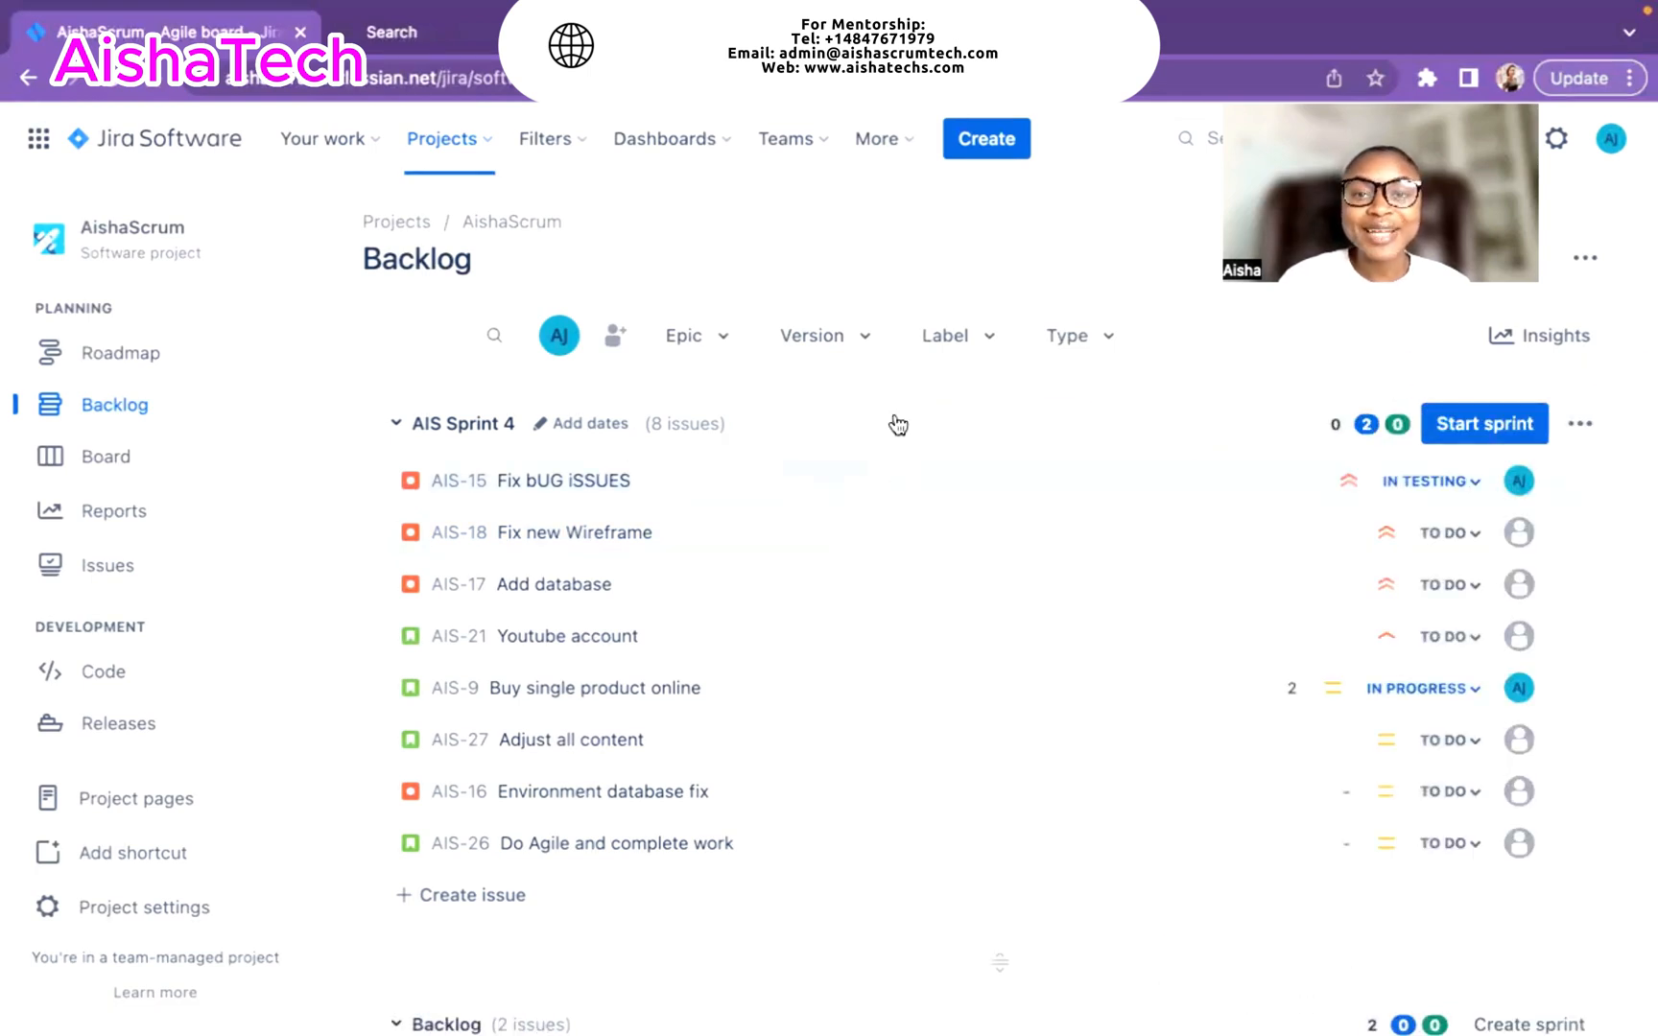
- Collapse the AIS Sprint 4 section to view the issues left in the backlog, and expand it again
left_click(399, 424)
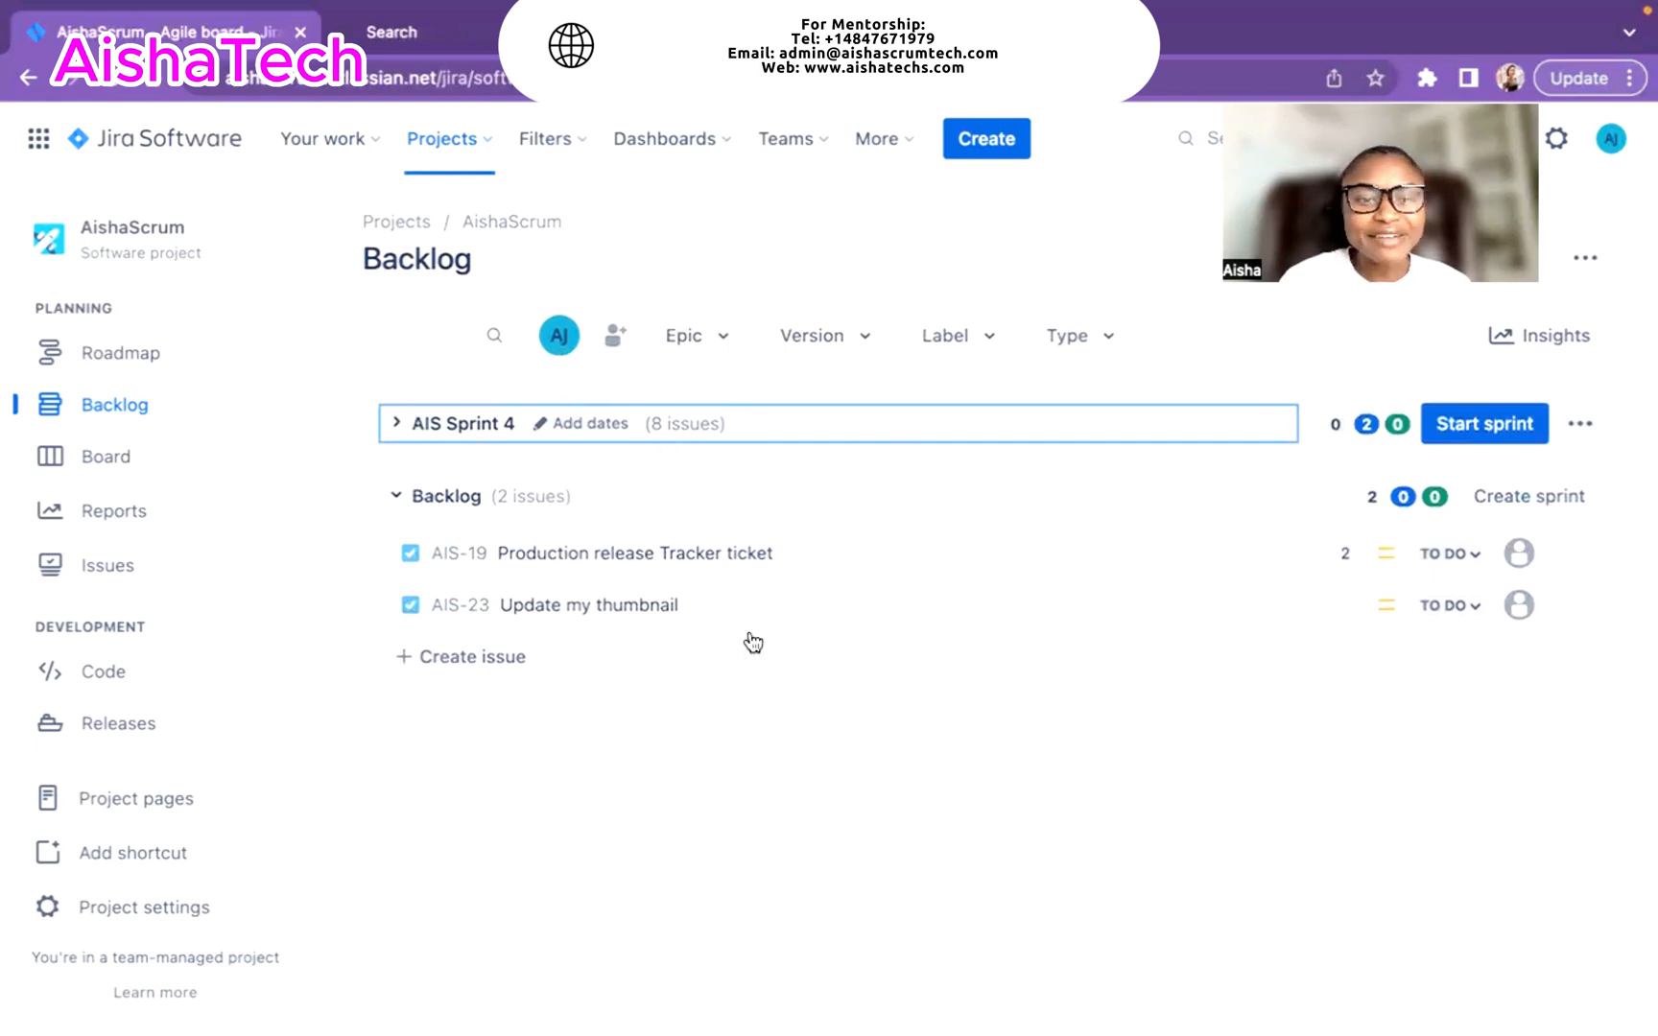
left_click(394, 424)
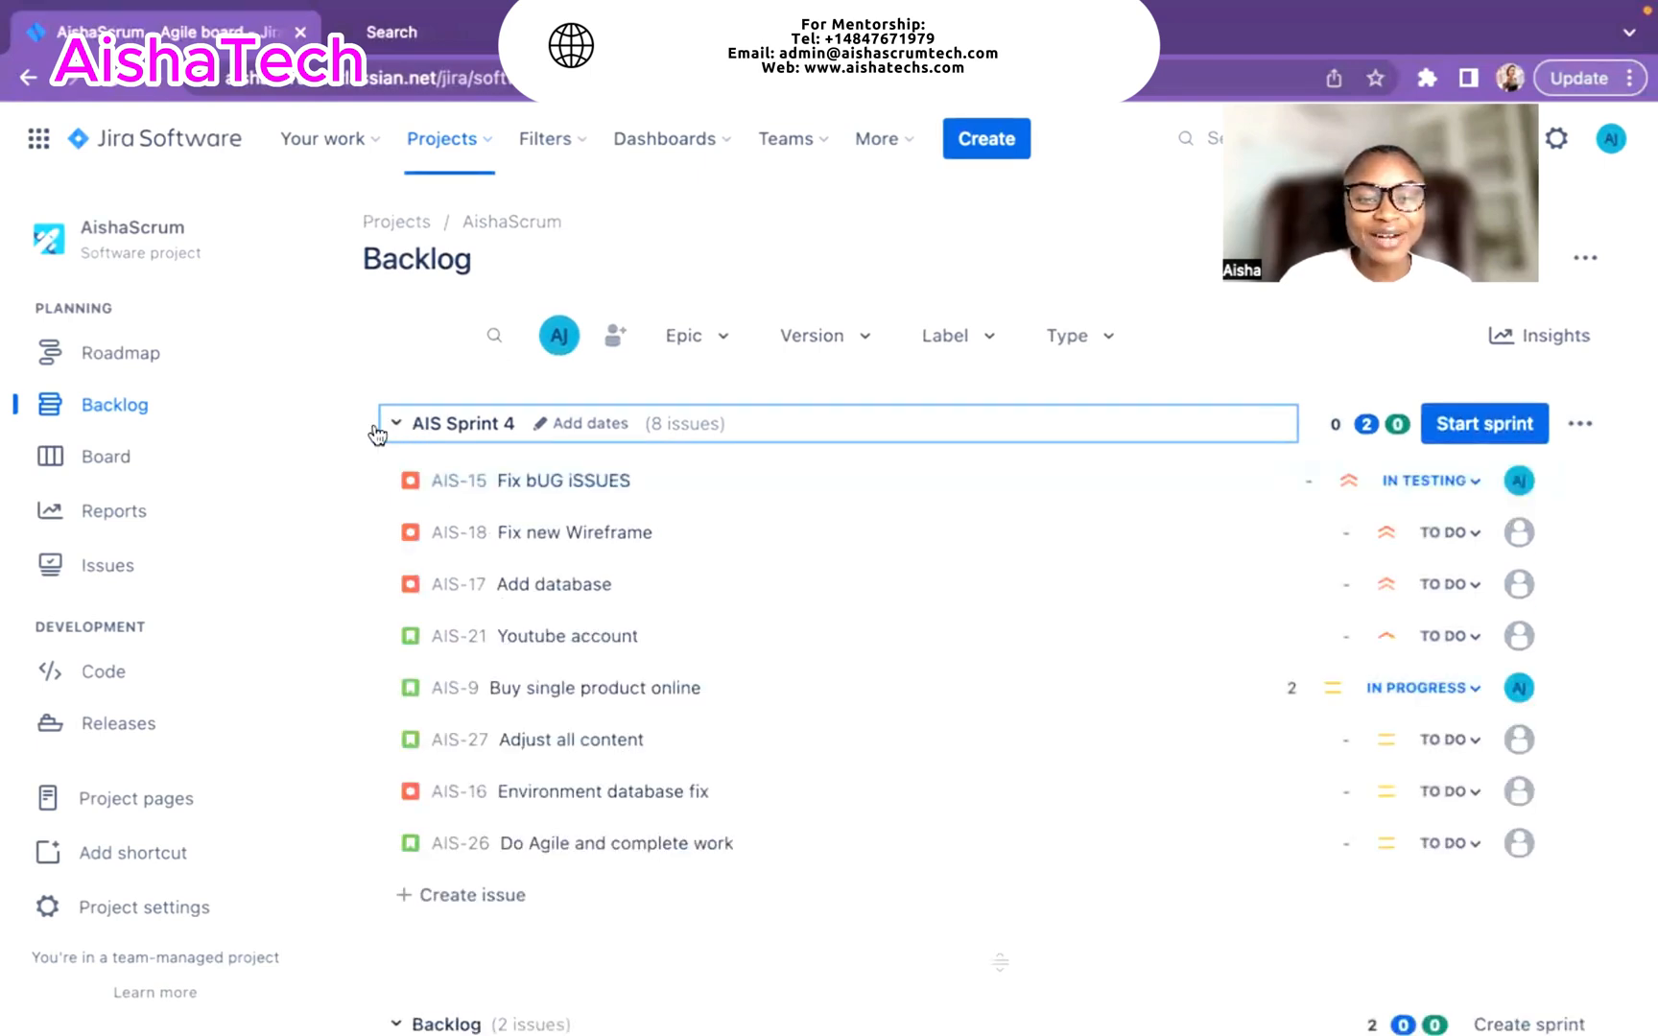
left_click(394, 424)
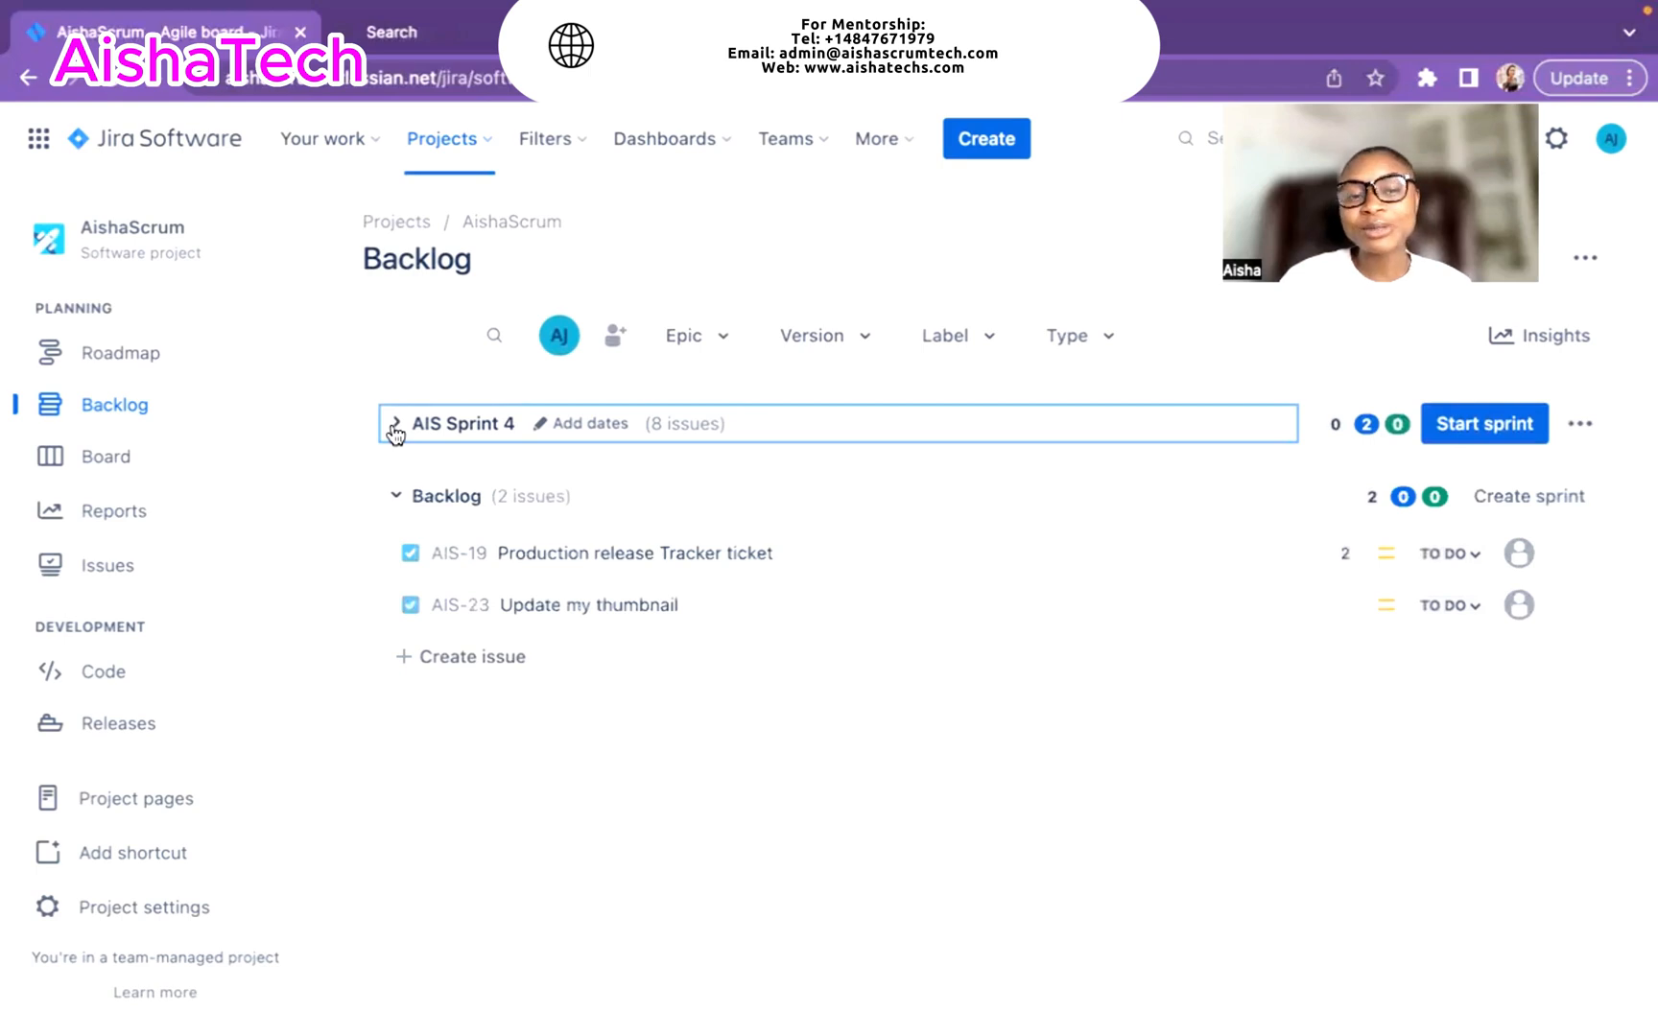
left_click(394, 424)
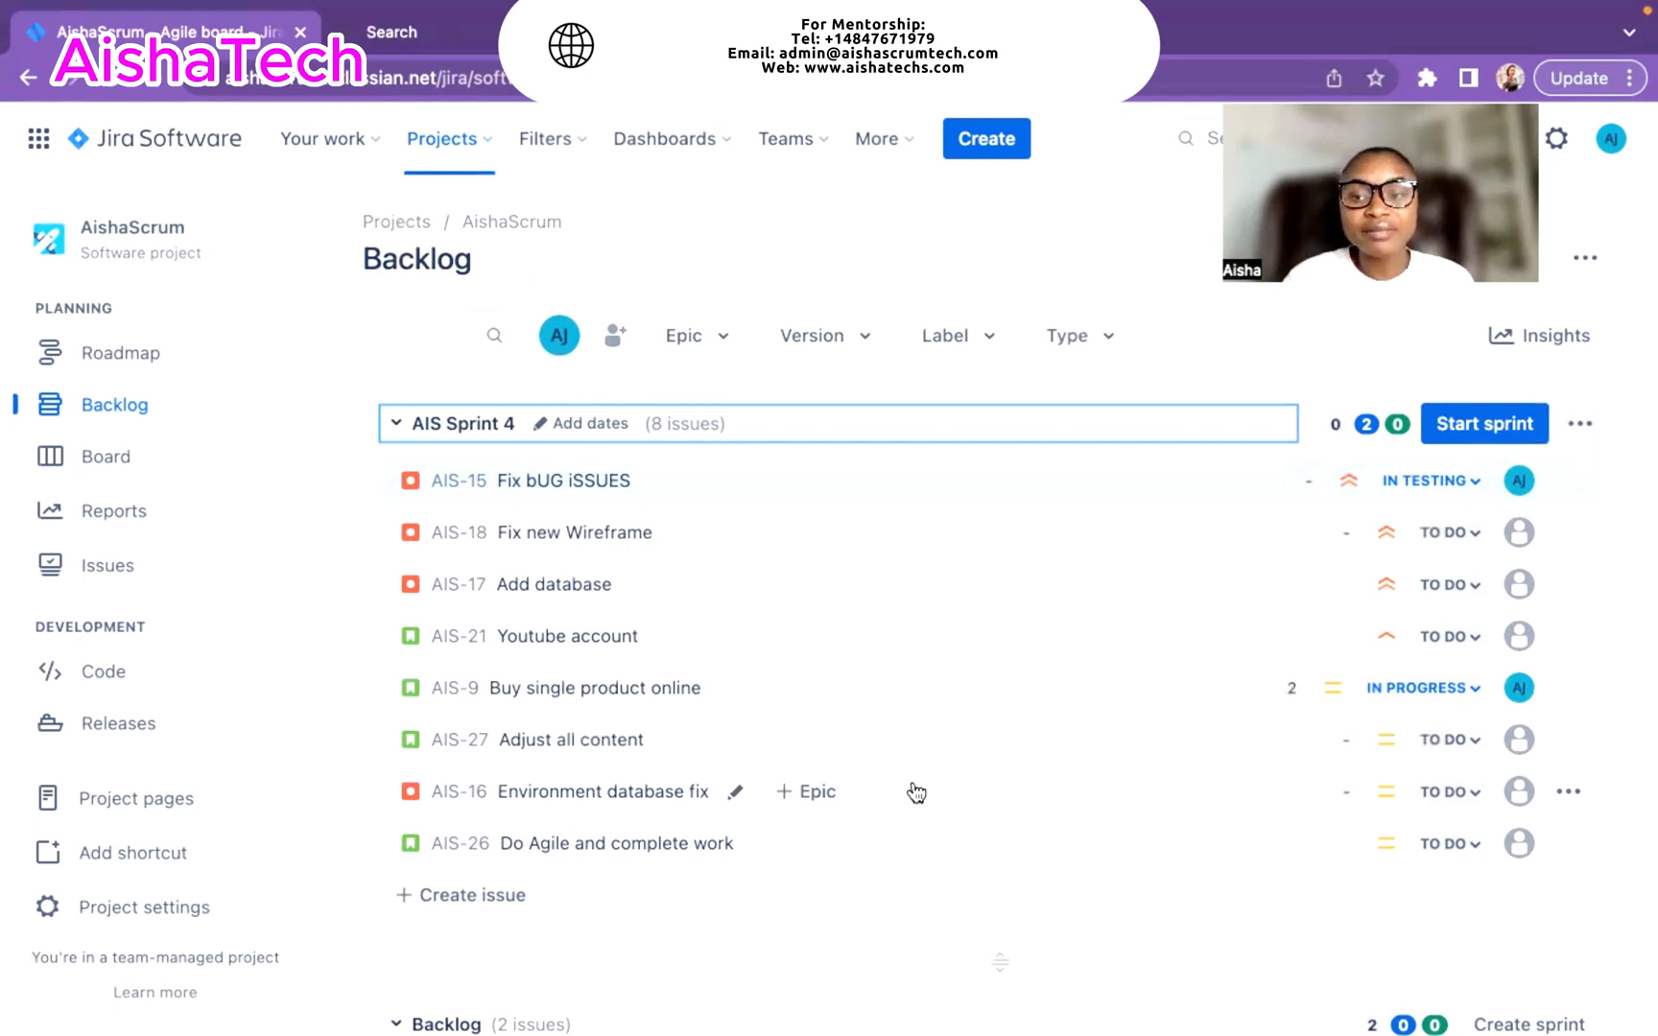
- Open AIS-15 Fix bUG iSSUES in AIS Sprint 4, review its status, description, priority, label and assignee fields, and close the details
left_click(1040, 479)
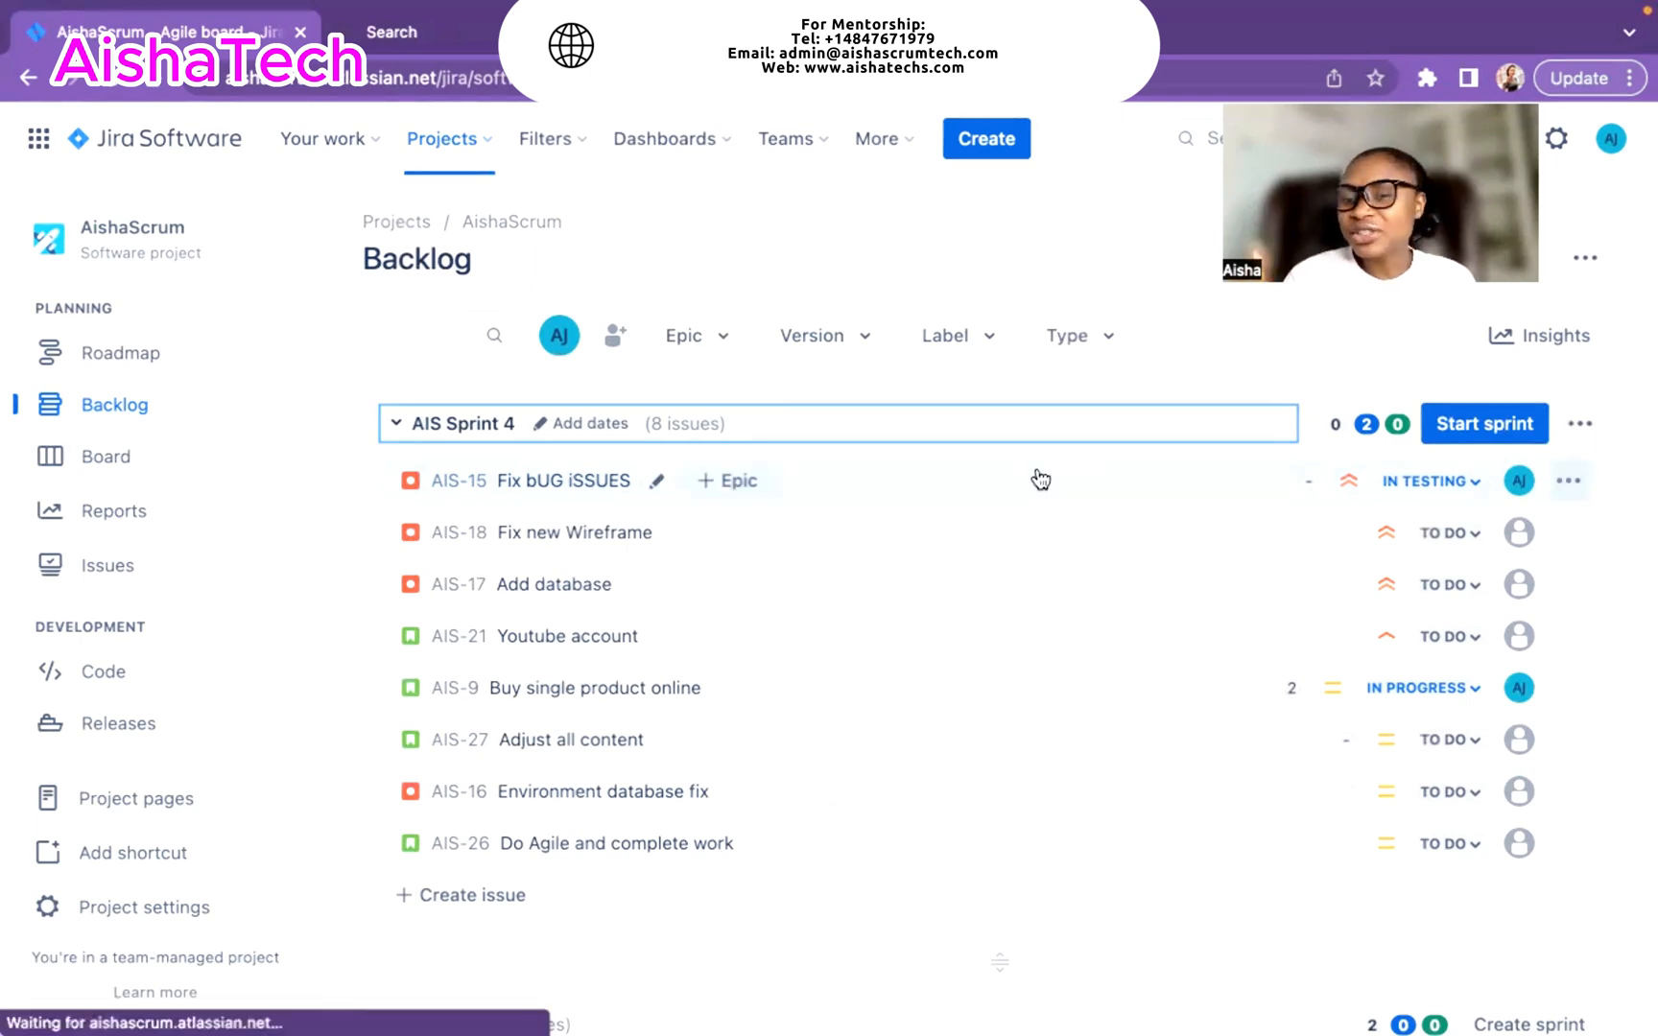
scroll(1454, 665, "down", 2)
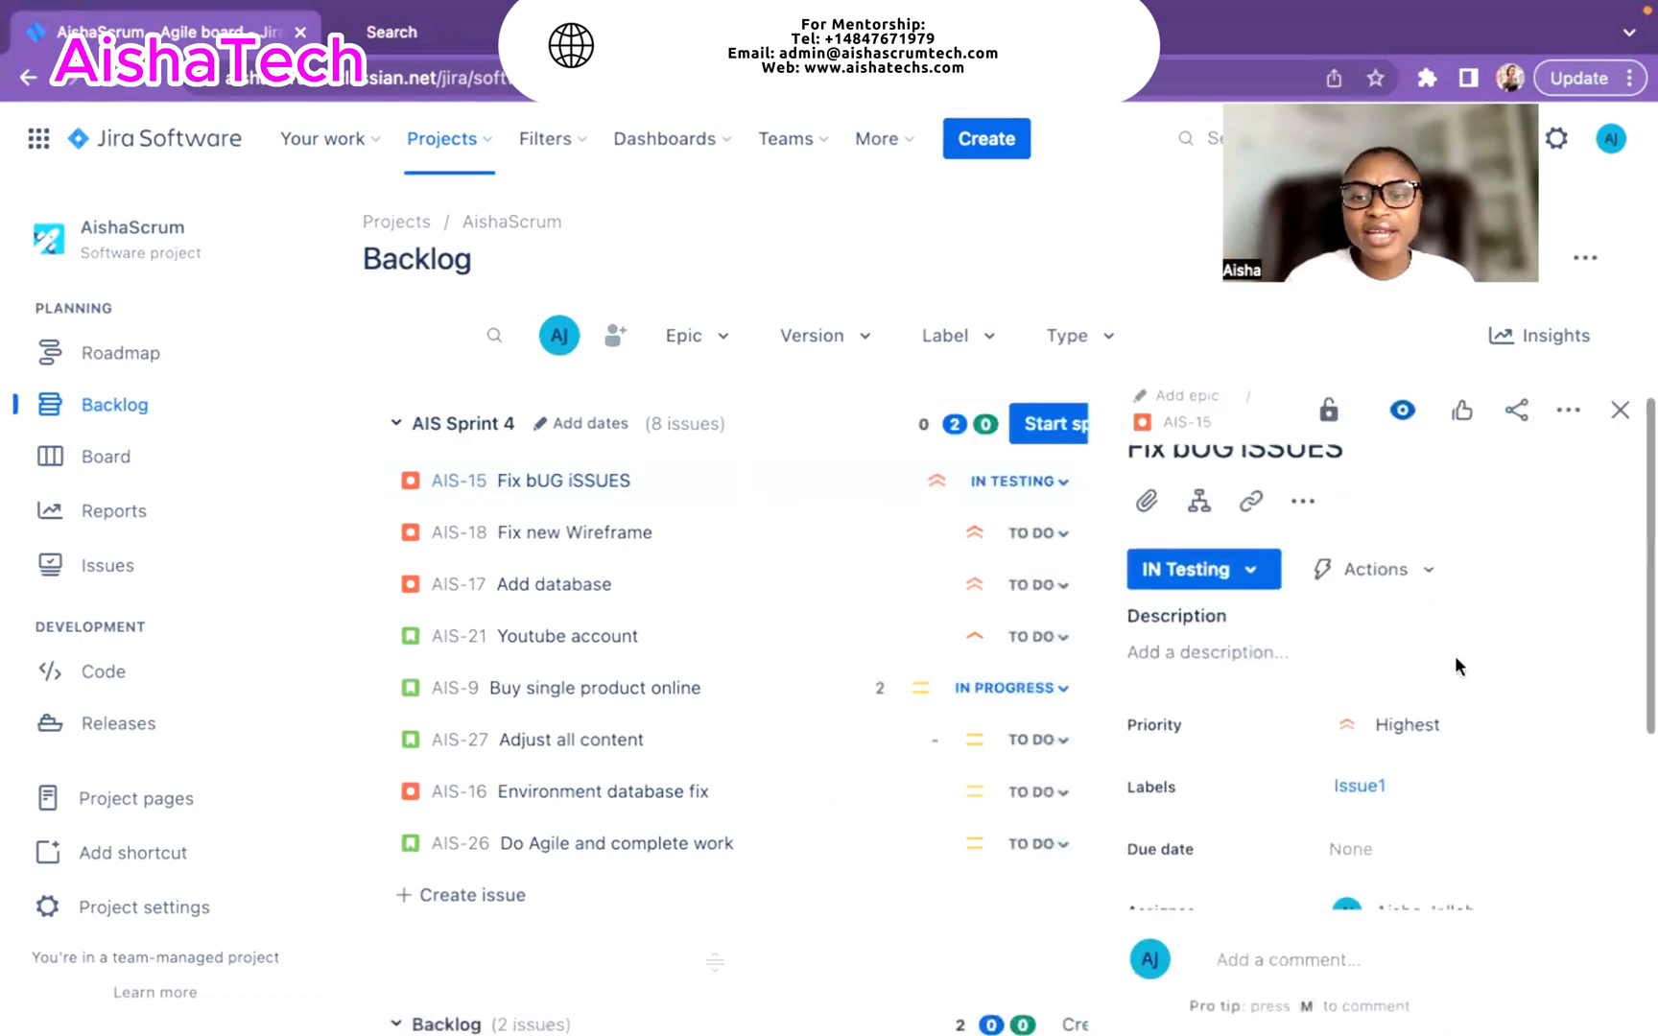
scroll(1391, 643, "up", 2)
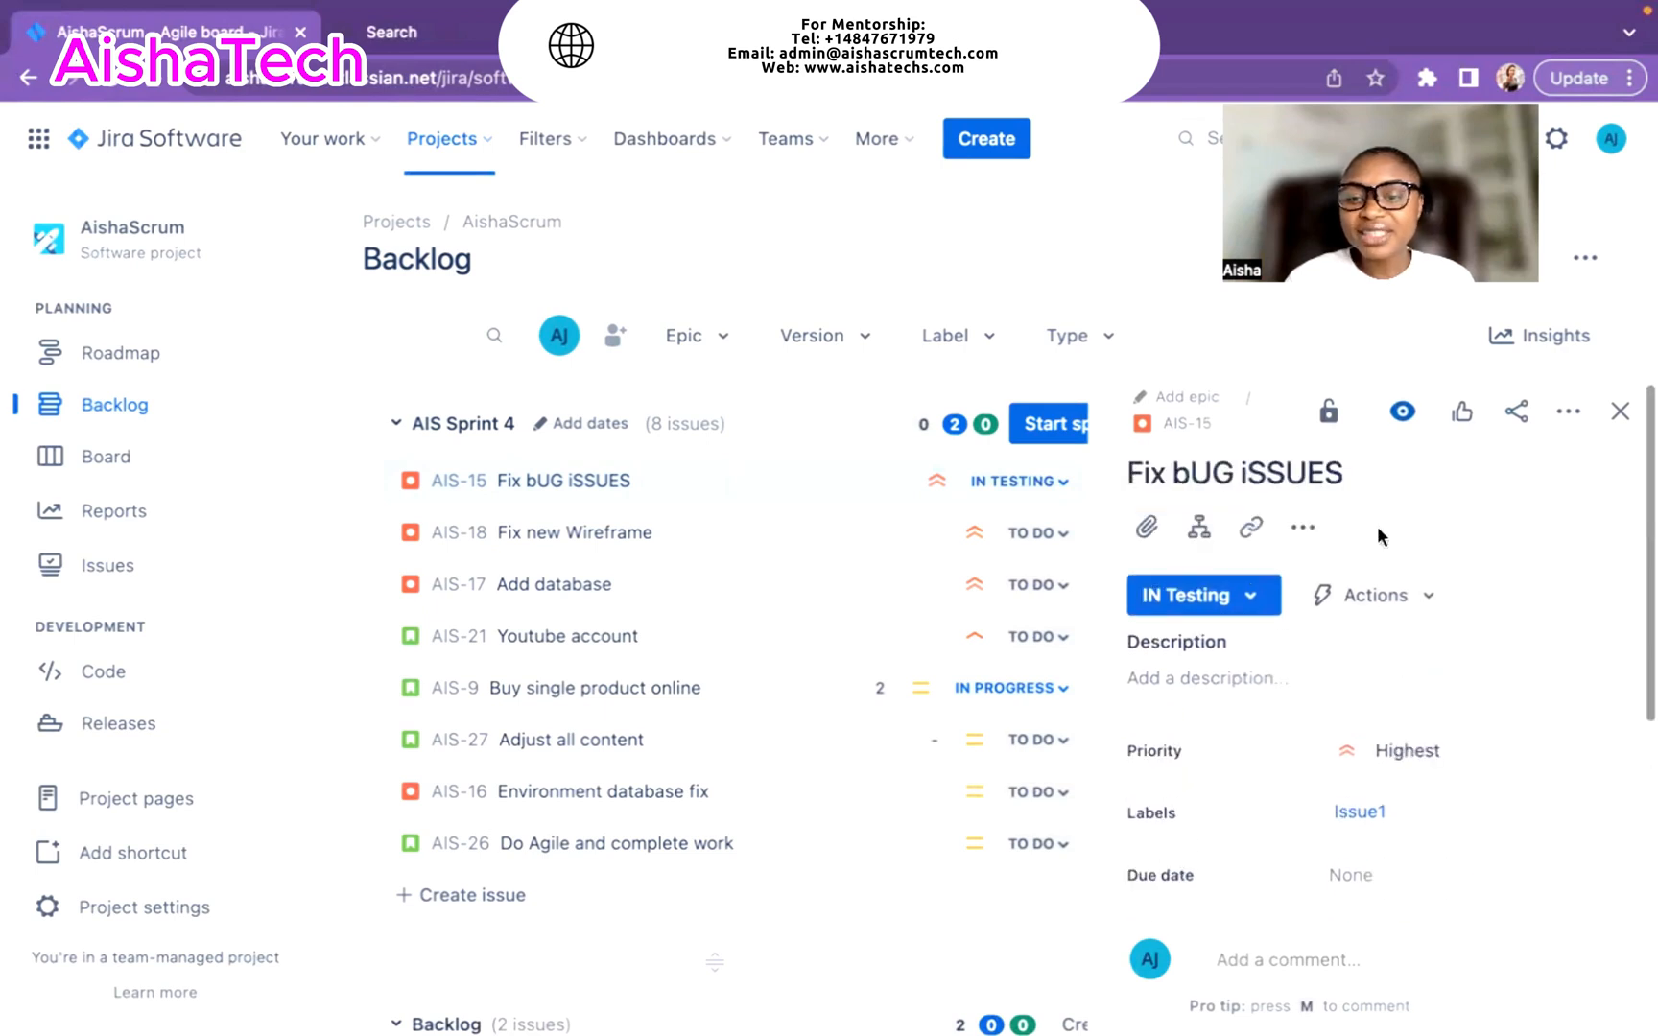
scroll(1429, 614, "down", 2)
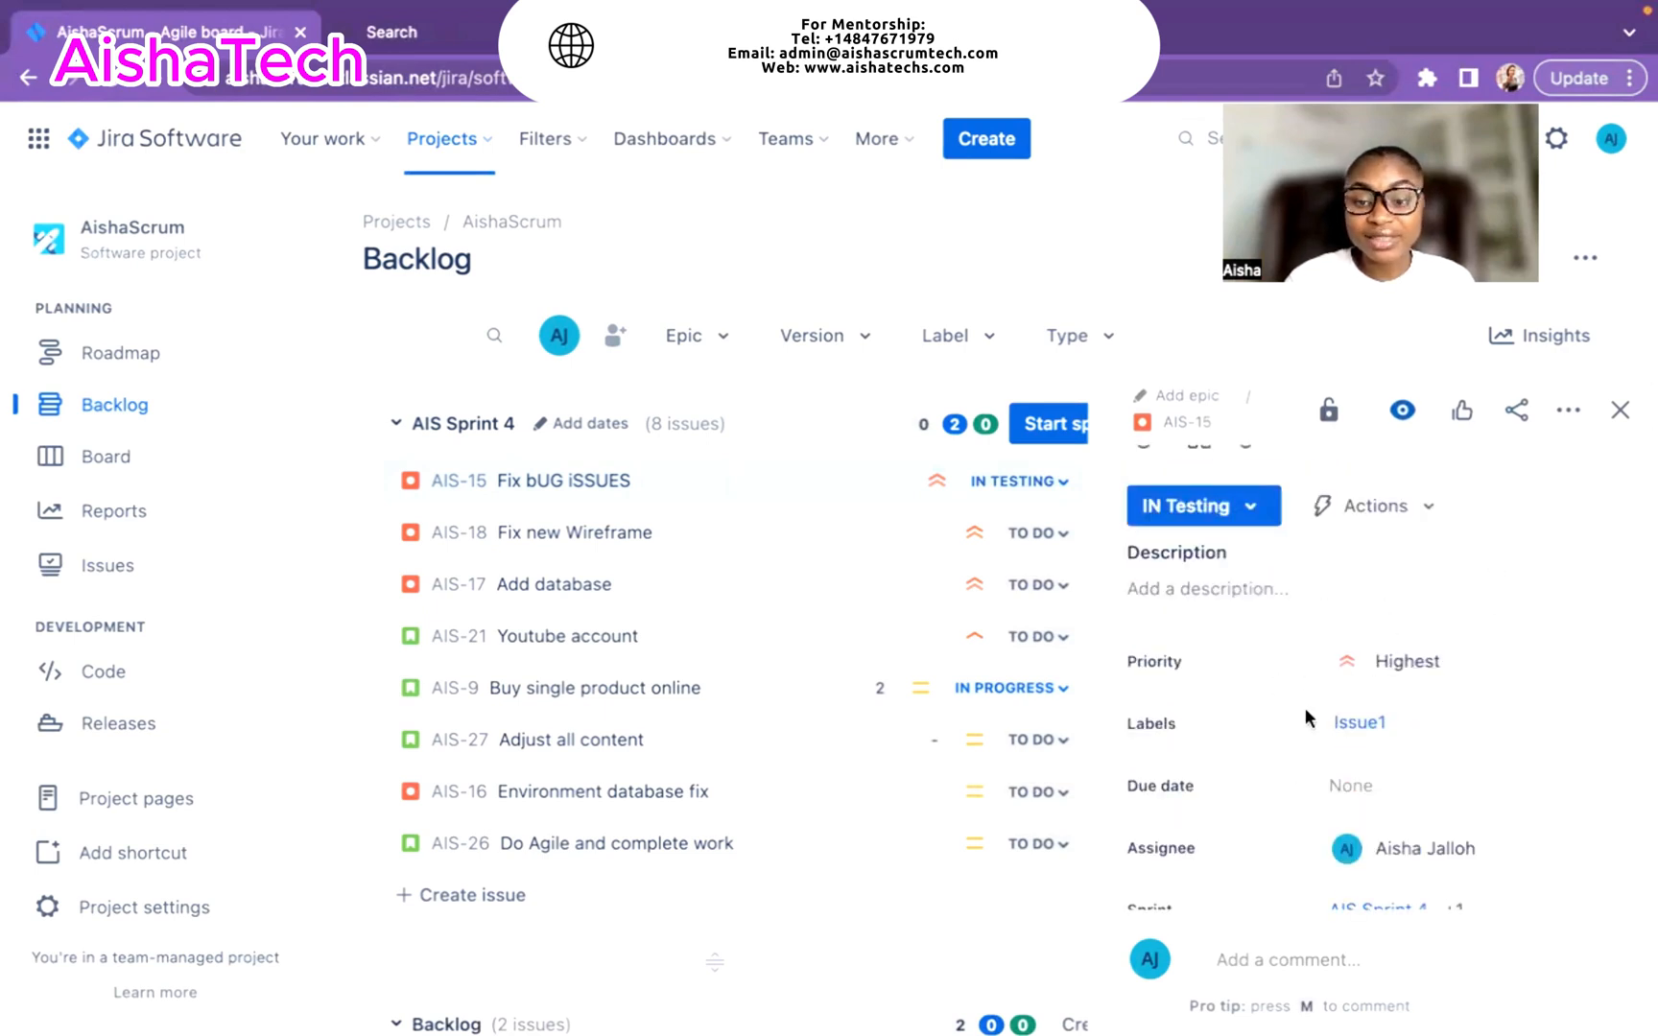
scroll(1303, 714, "down", 1)
scroll(1242, 700, "up", 2)
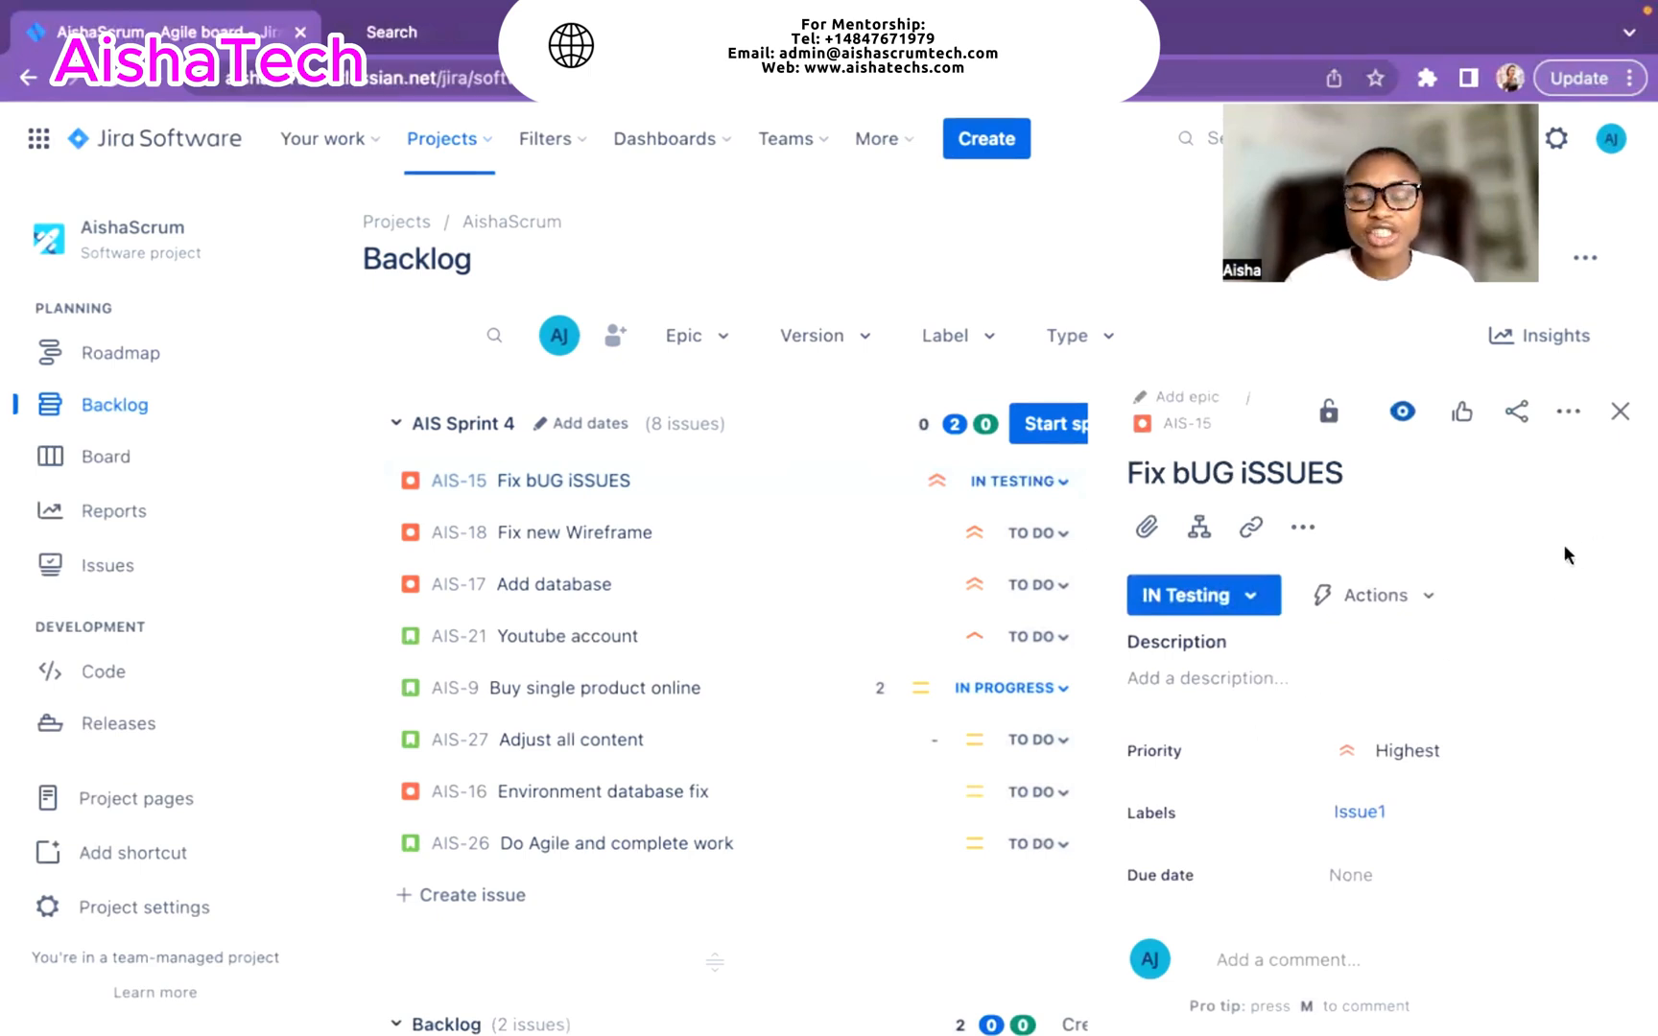
left_click(1619, 412)
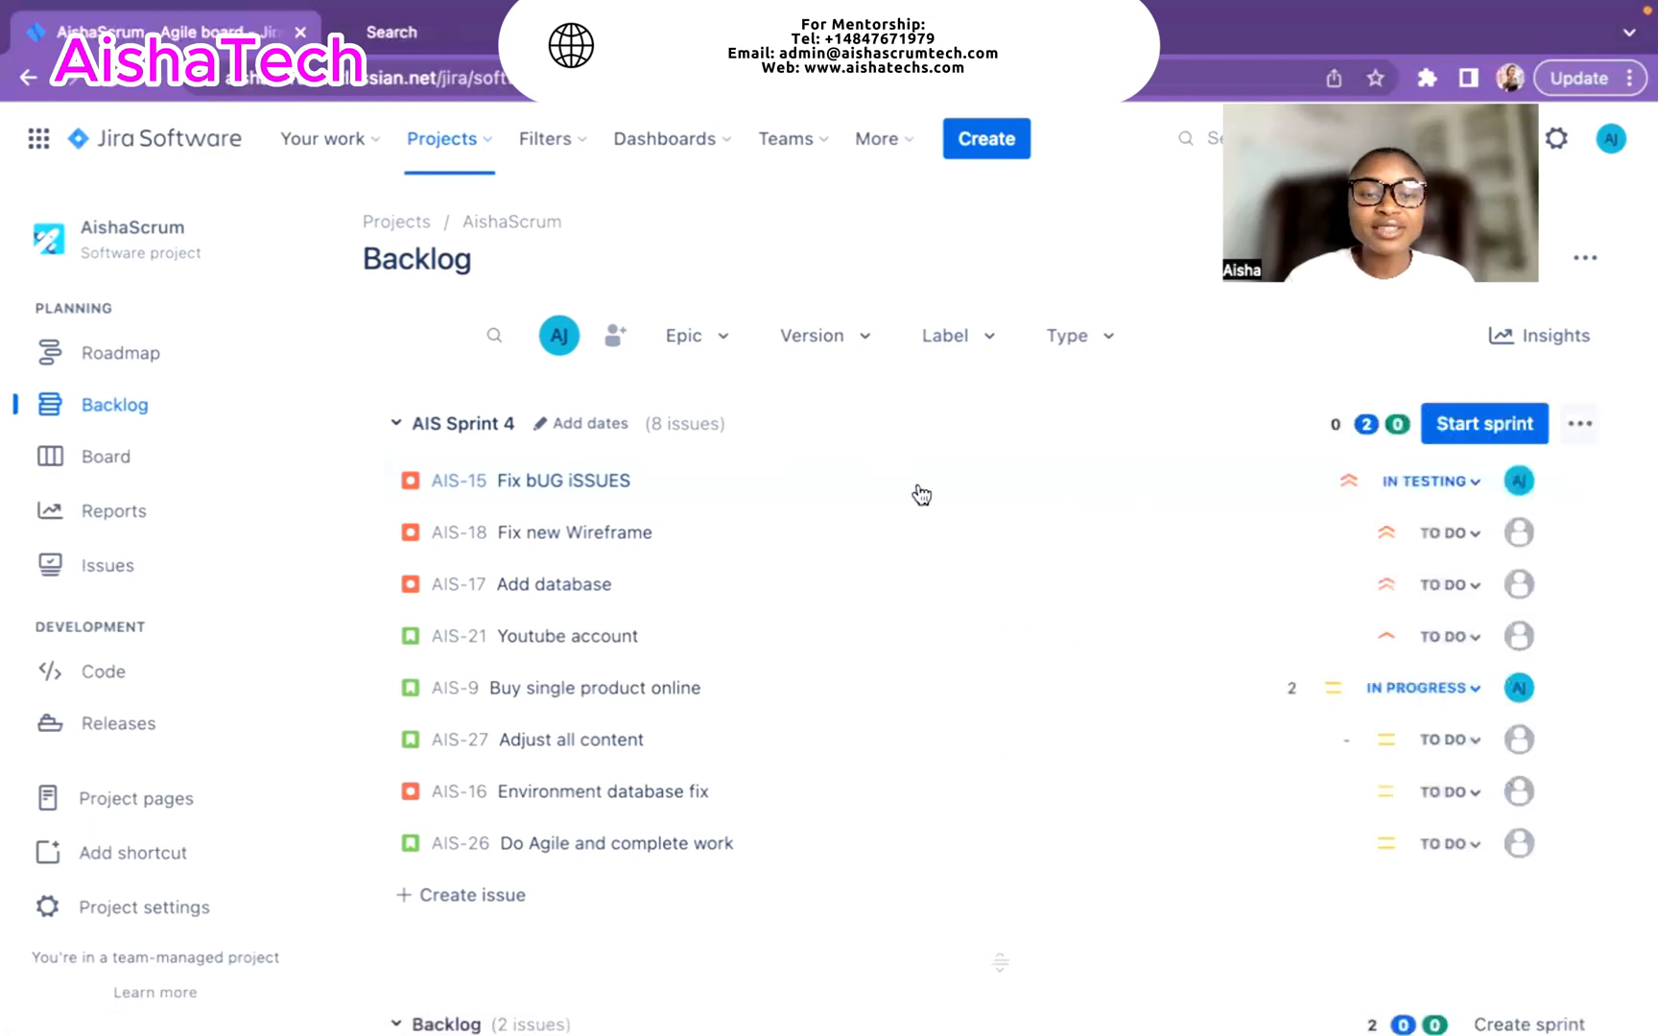
- Open AIS-18 Fix new Wireframe in the sprint, review its description, priority, due date and assignee fields, and close the details
left_click(846, 549)
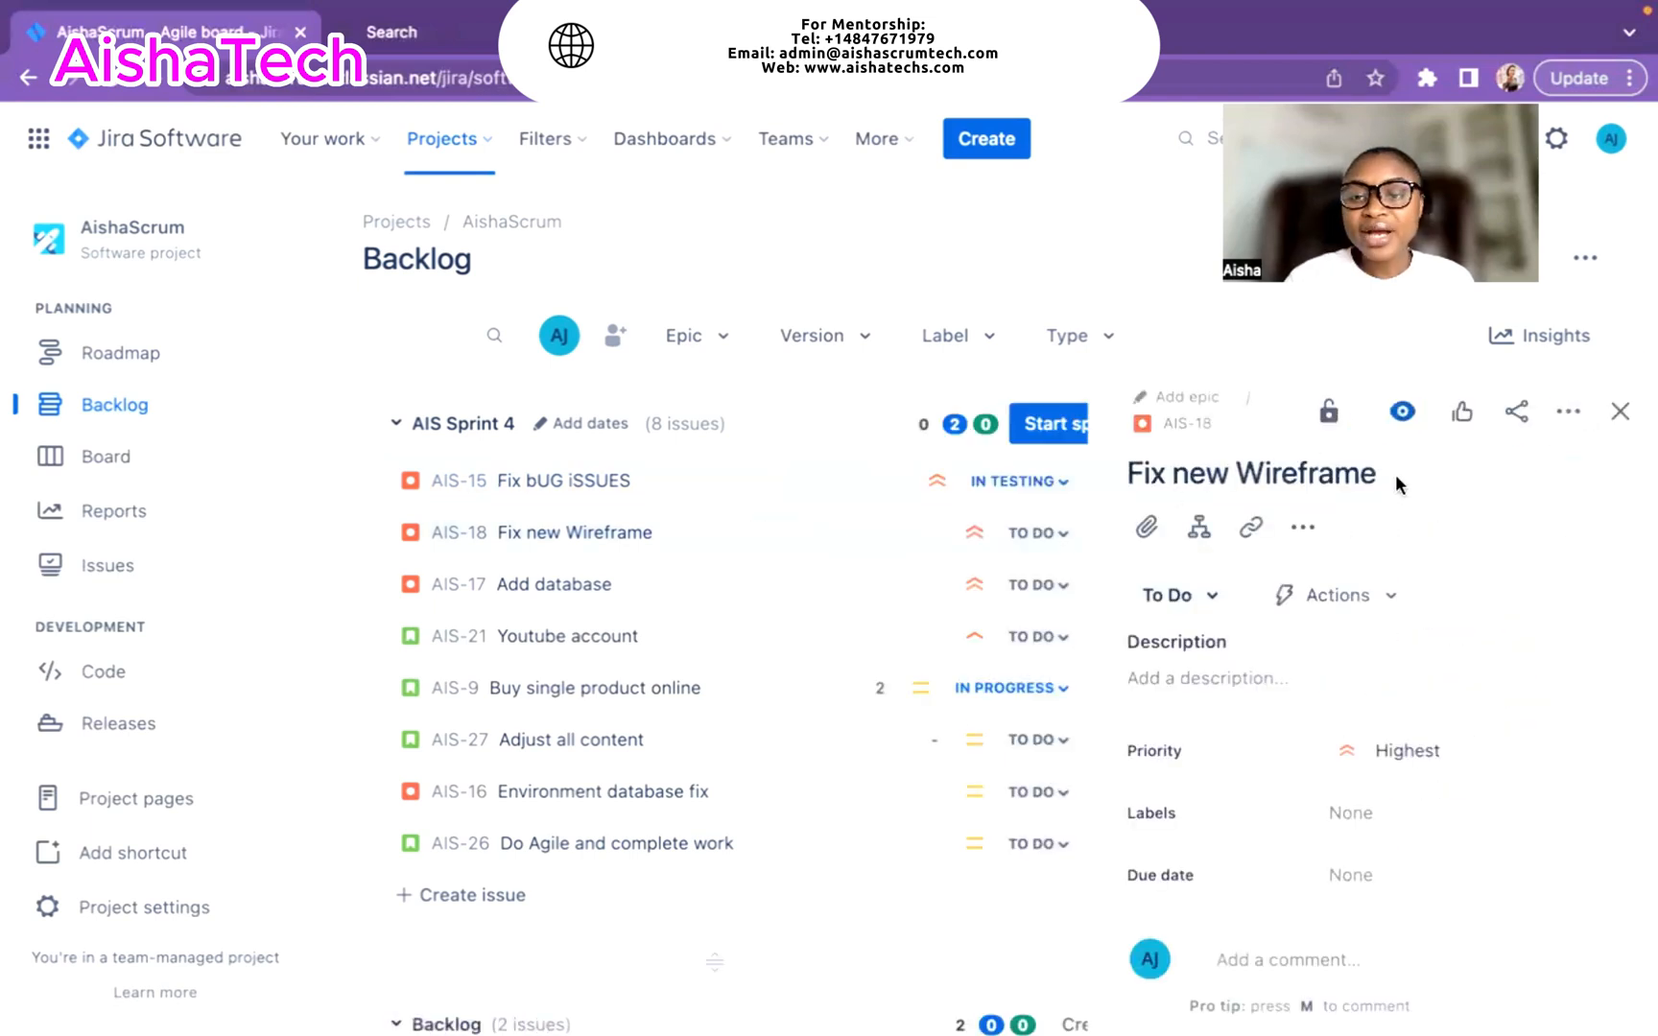
scroll(1320, 666, "down", 1)
scroll(1320, 665, "down", 1)
scroll(1320, 665, "up", 2)
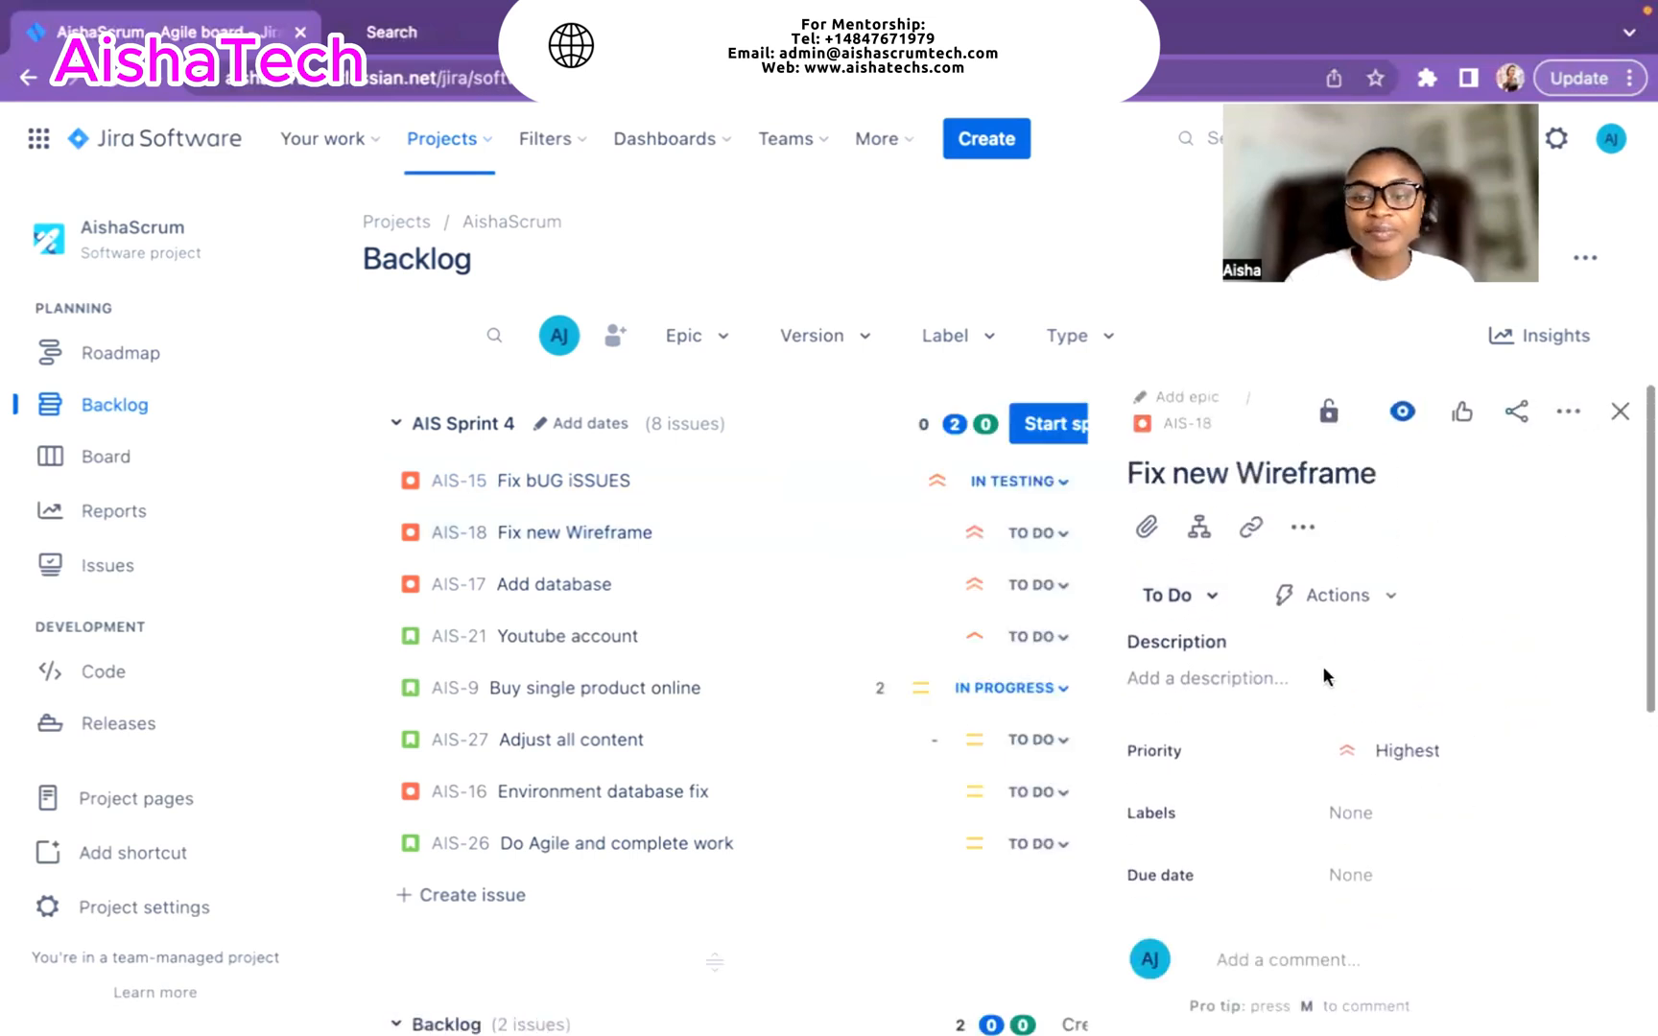
scroll(1276, 696, "down", 1)
scroll(1276, 698, "down", 1)
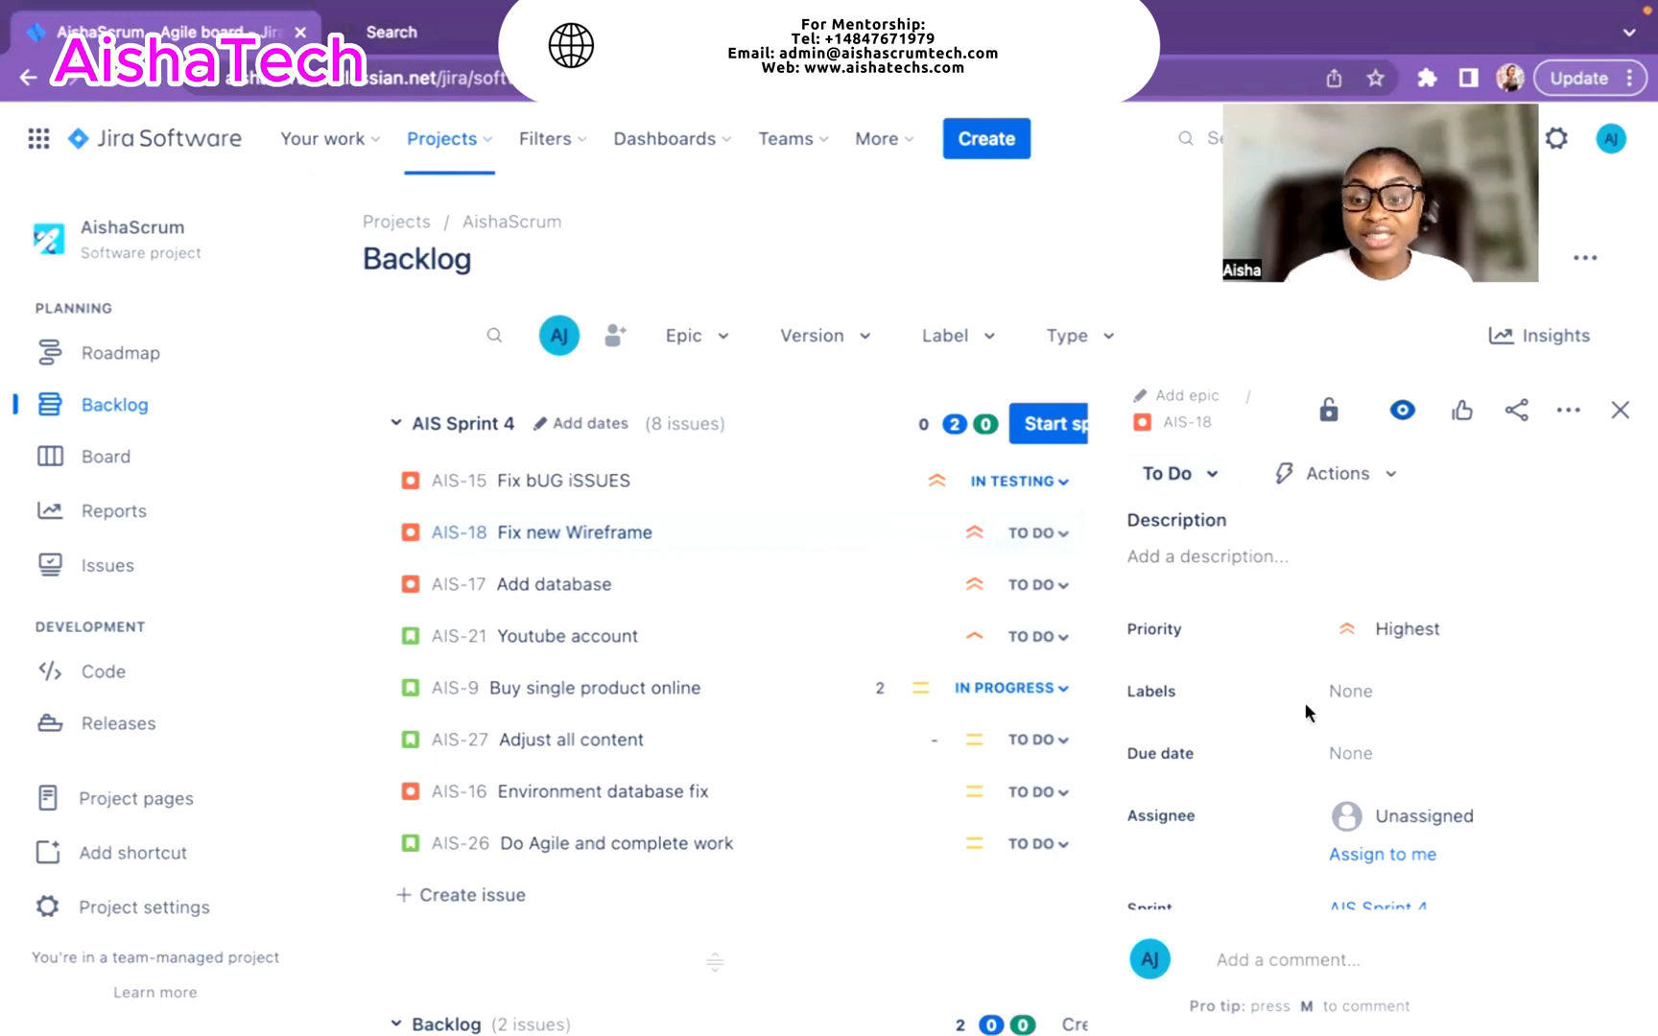
scroll(1382, 702, "up", 1)
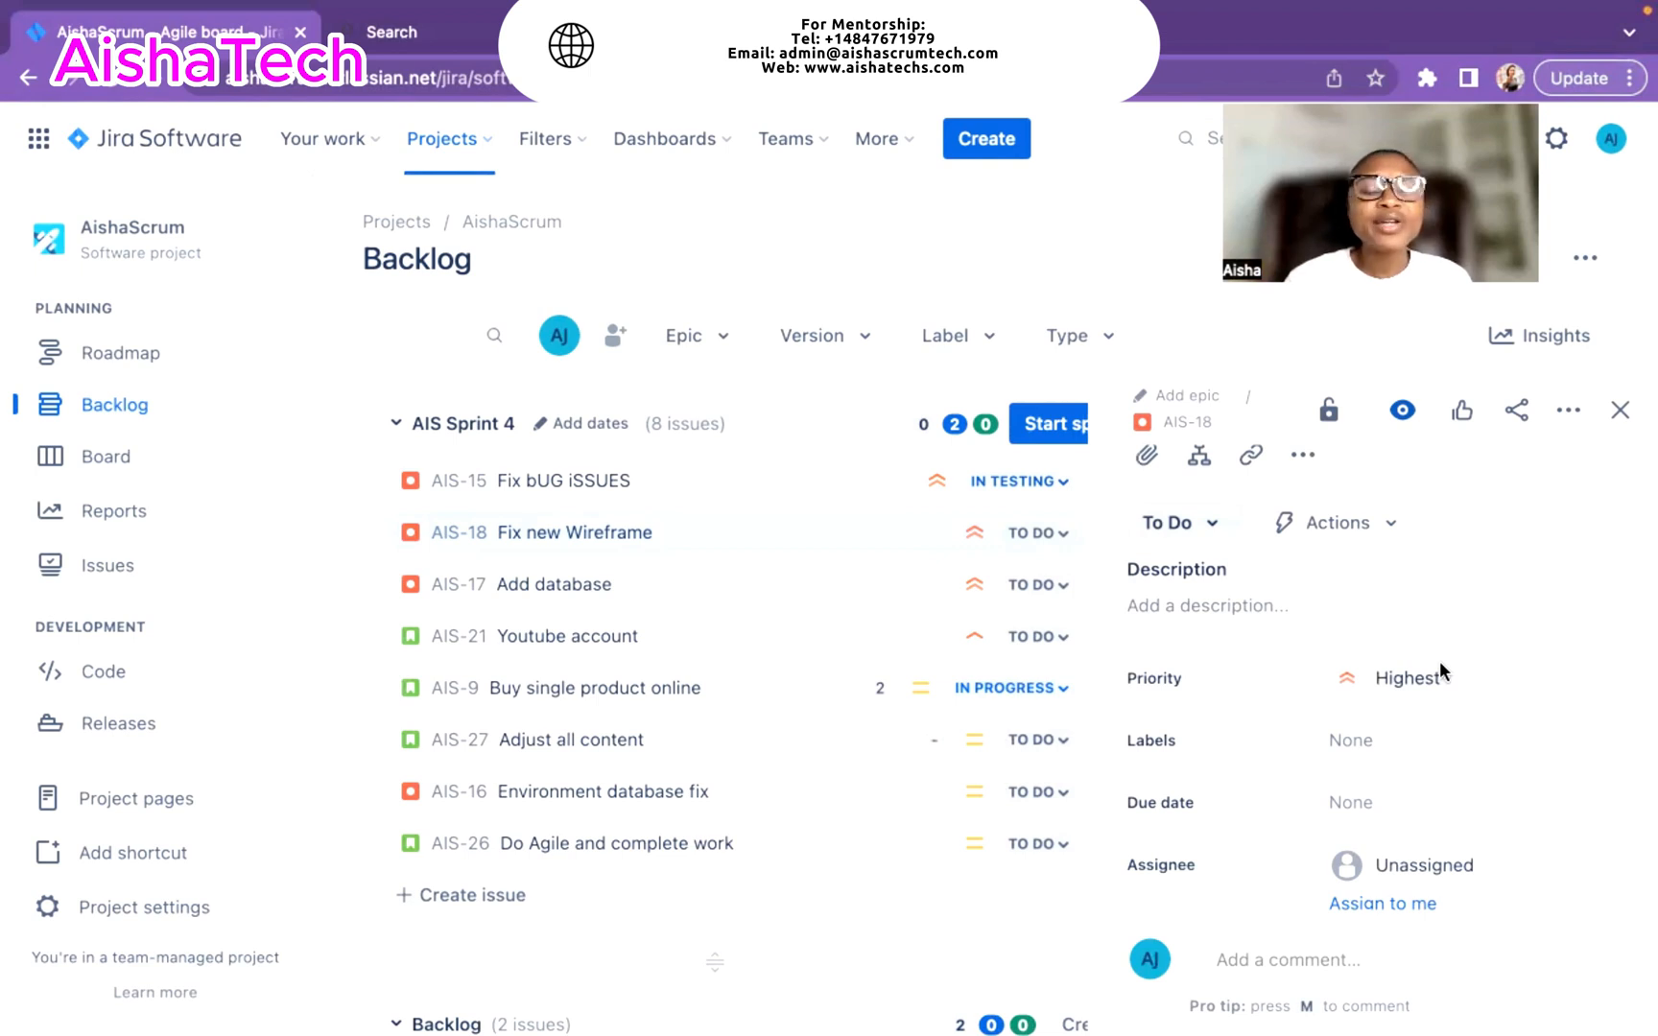
left_click(1619, 410)
- Open AIS-21 Youtube account in the sprint and review its user story description, due date, environment and priority fields
left_click(931, 645)
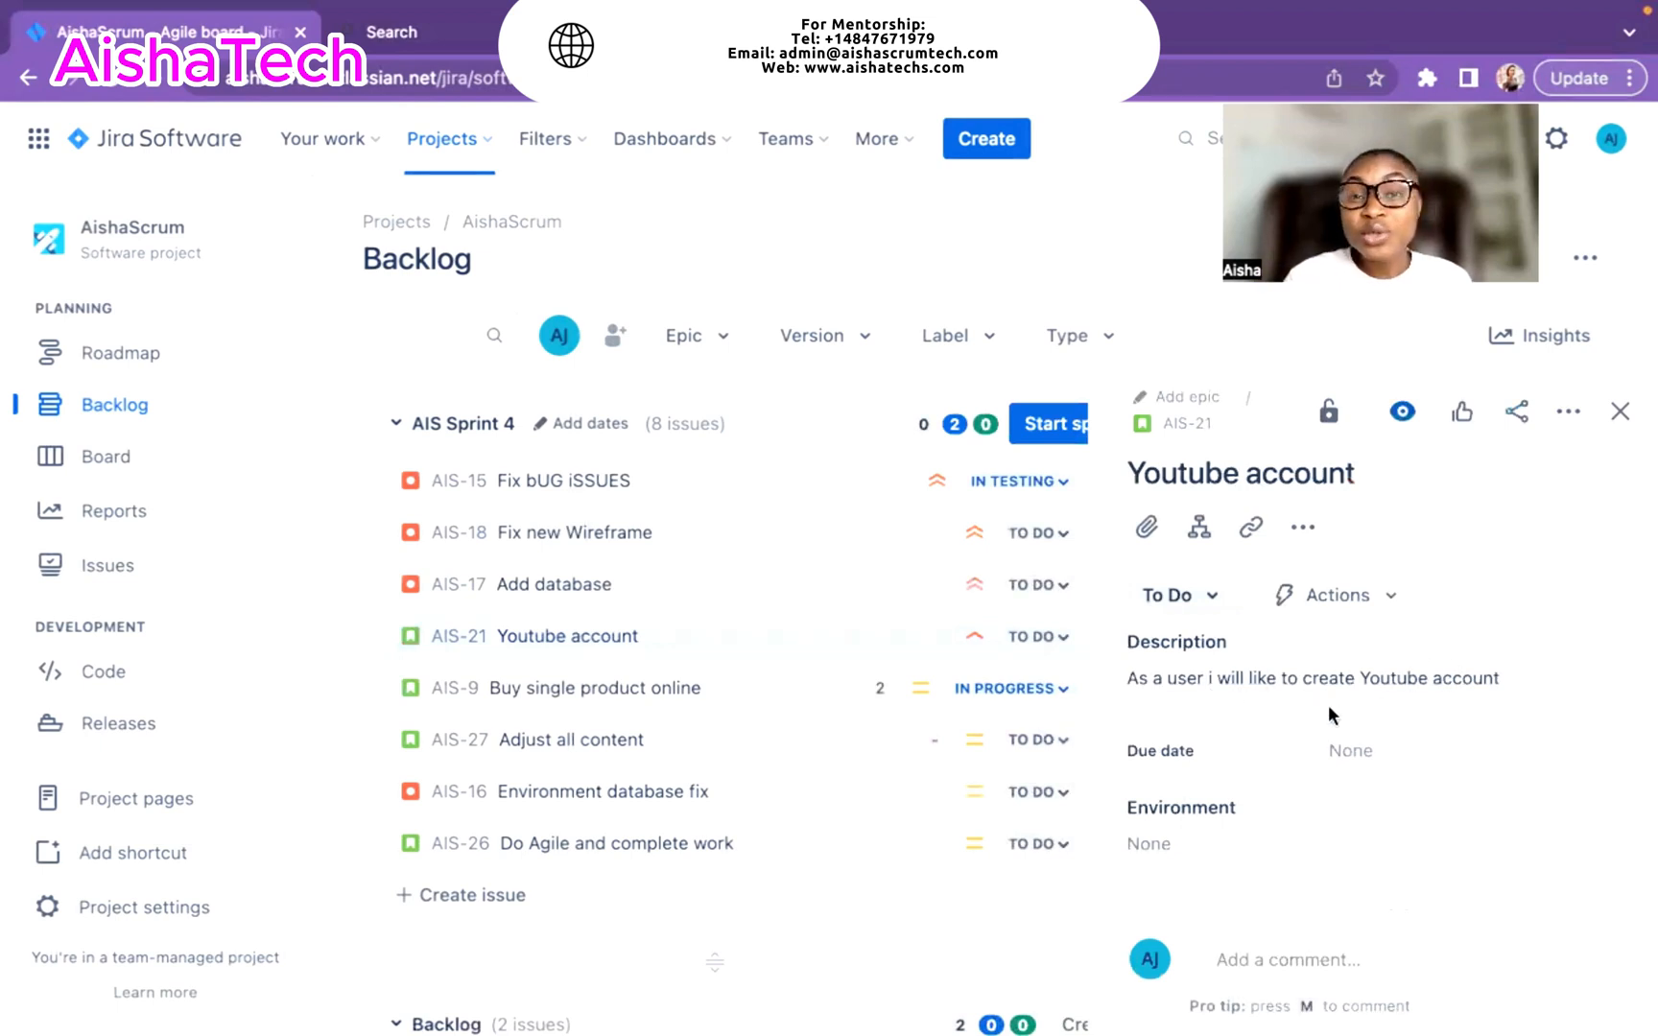
scroll(1328, 704, "down", 3)
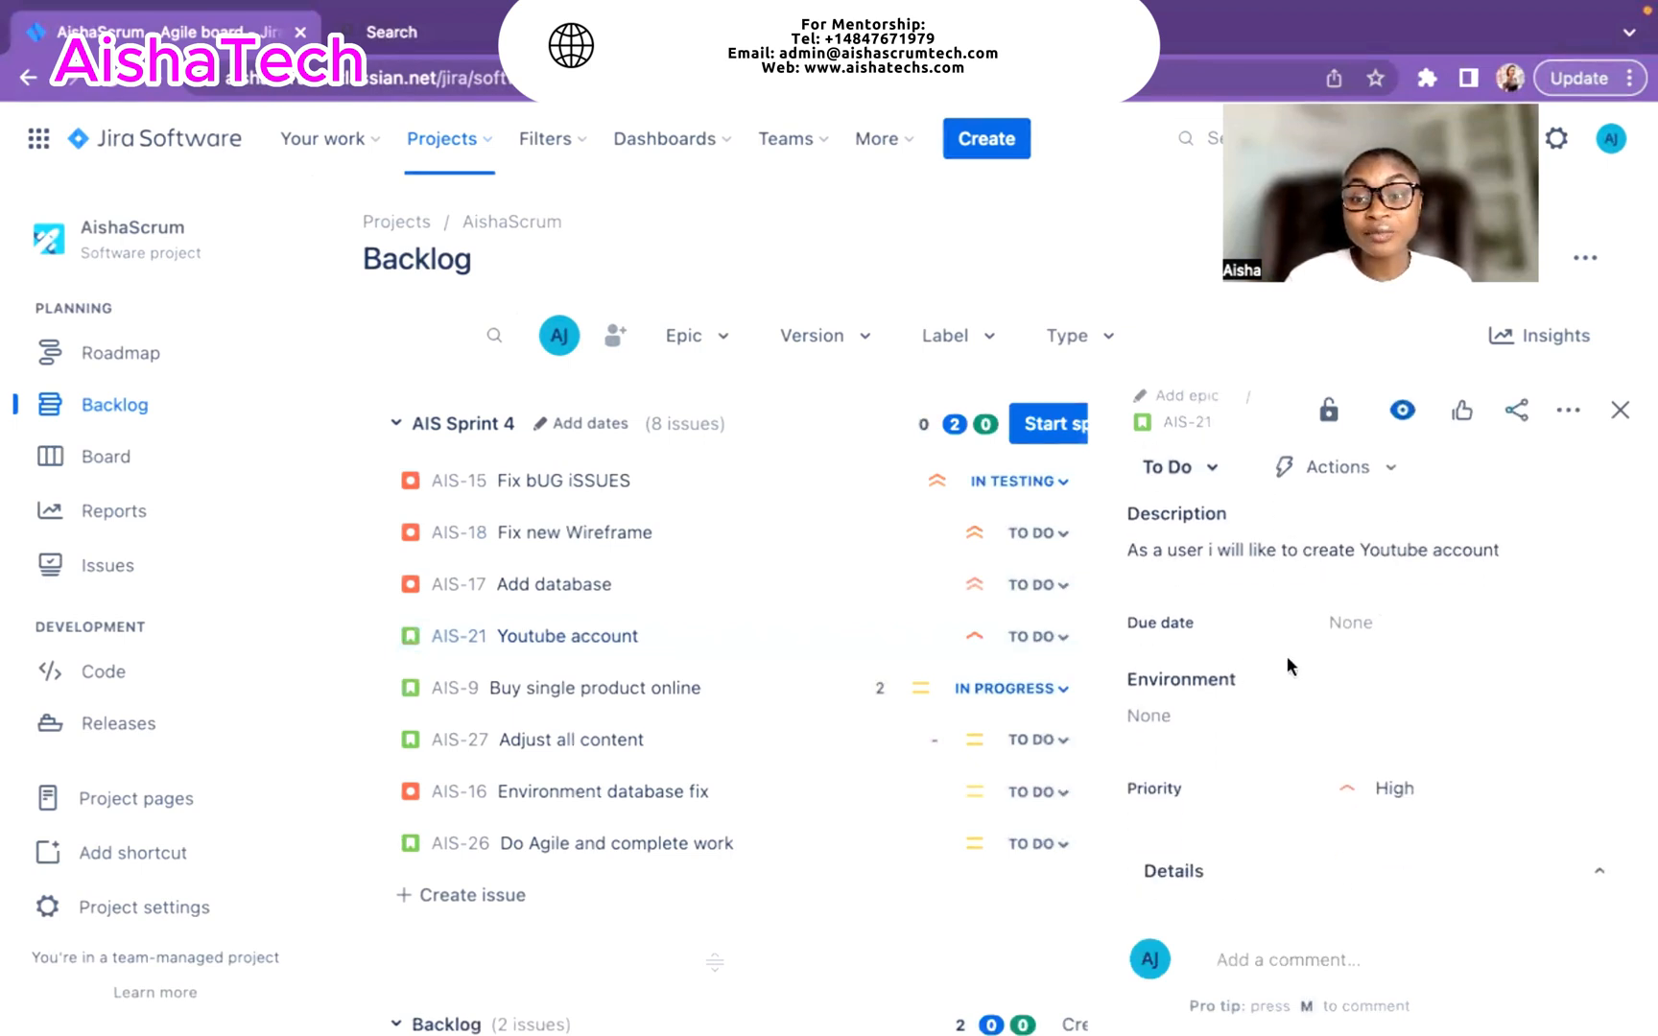
scroll(1286, 655, "up", 3)
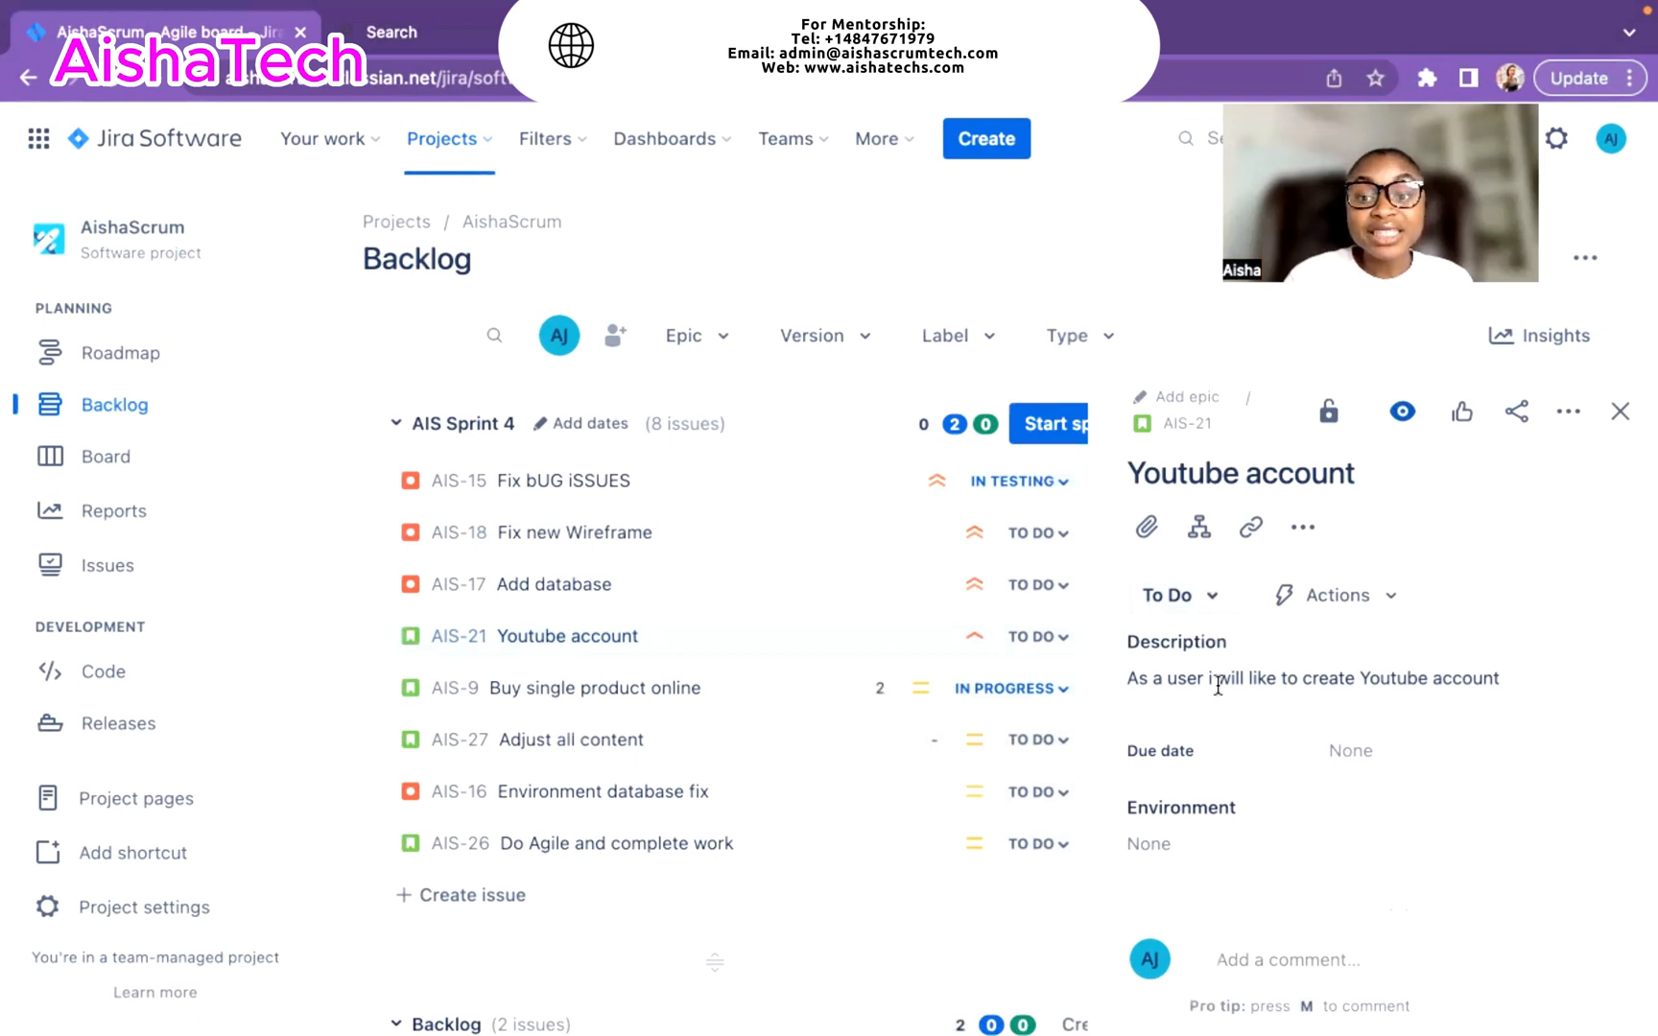
scroll(1217, 685, "down", 2)
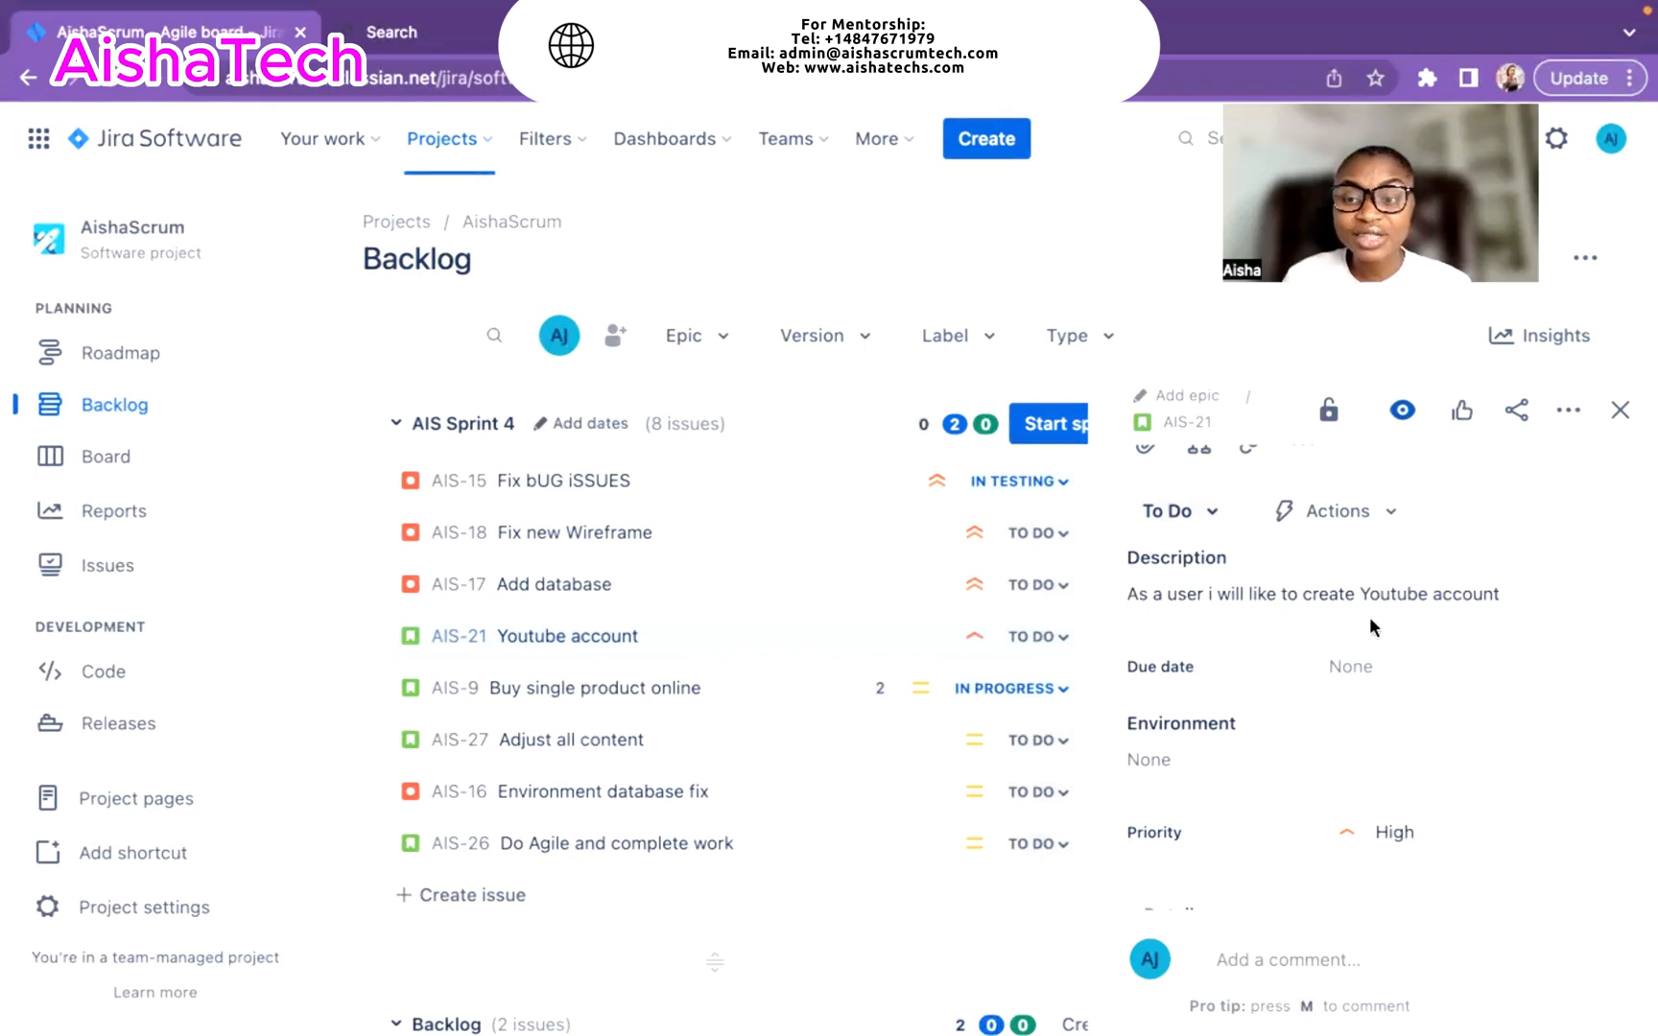
scroll(1370, 626, "up", 2)
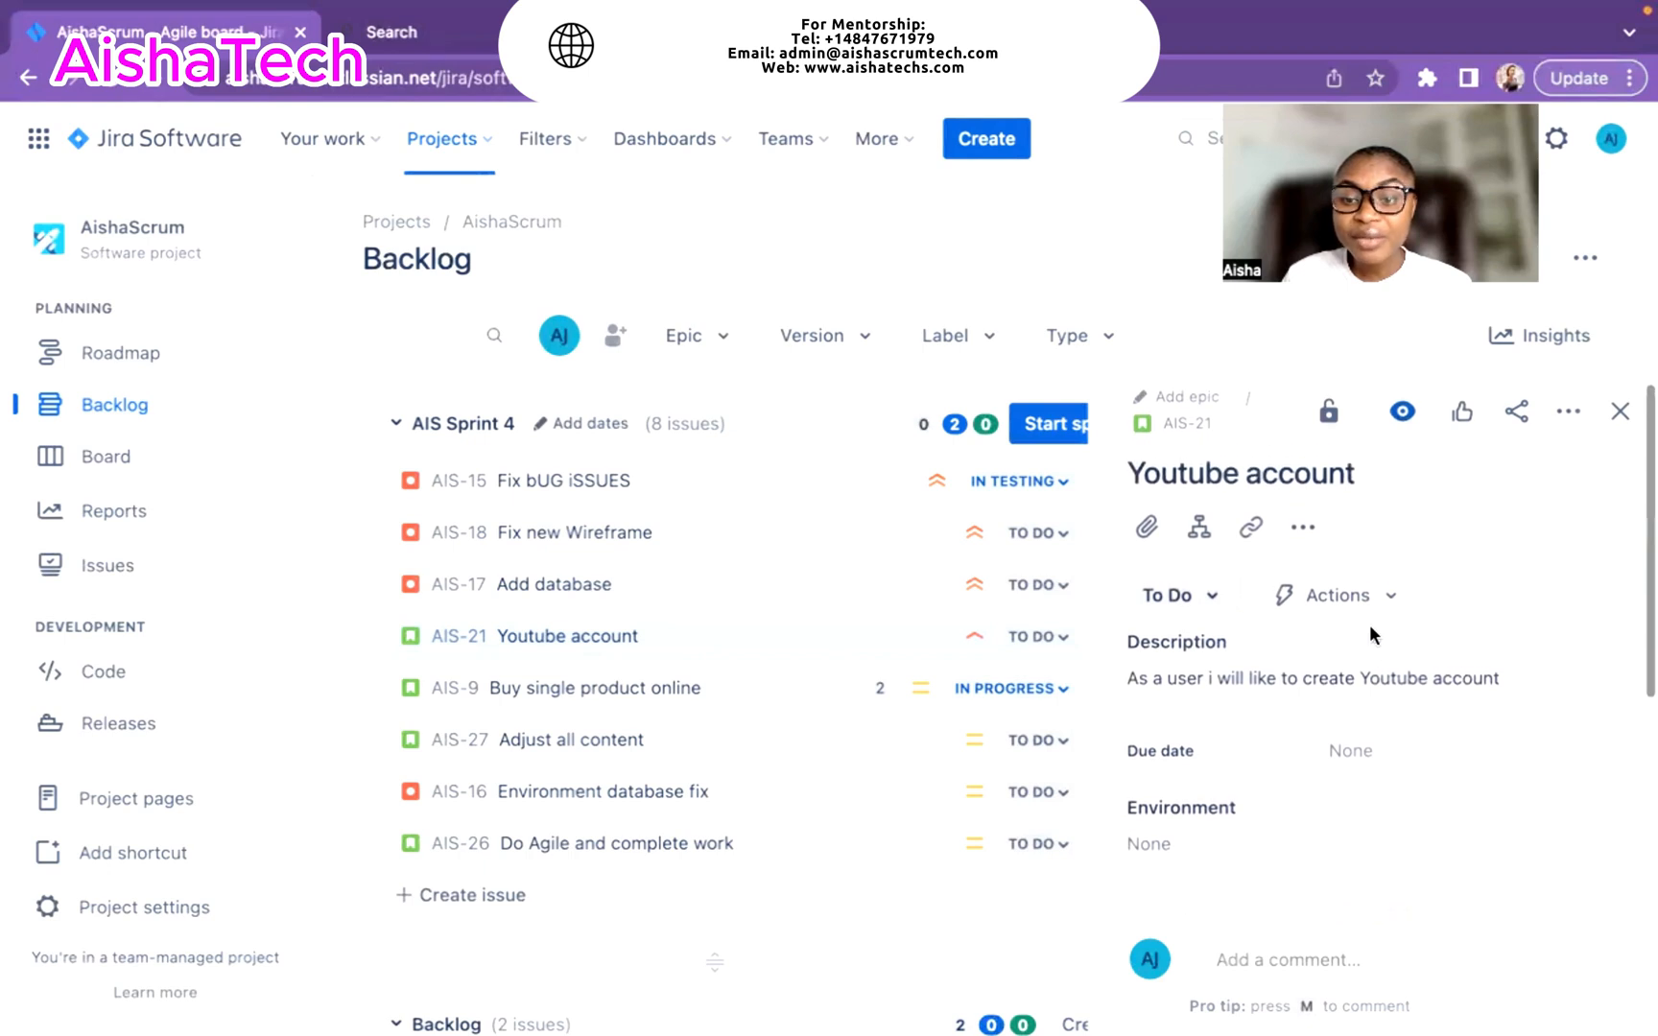
scroll(1370, 631, "down", 3)
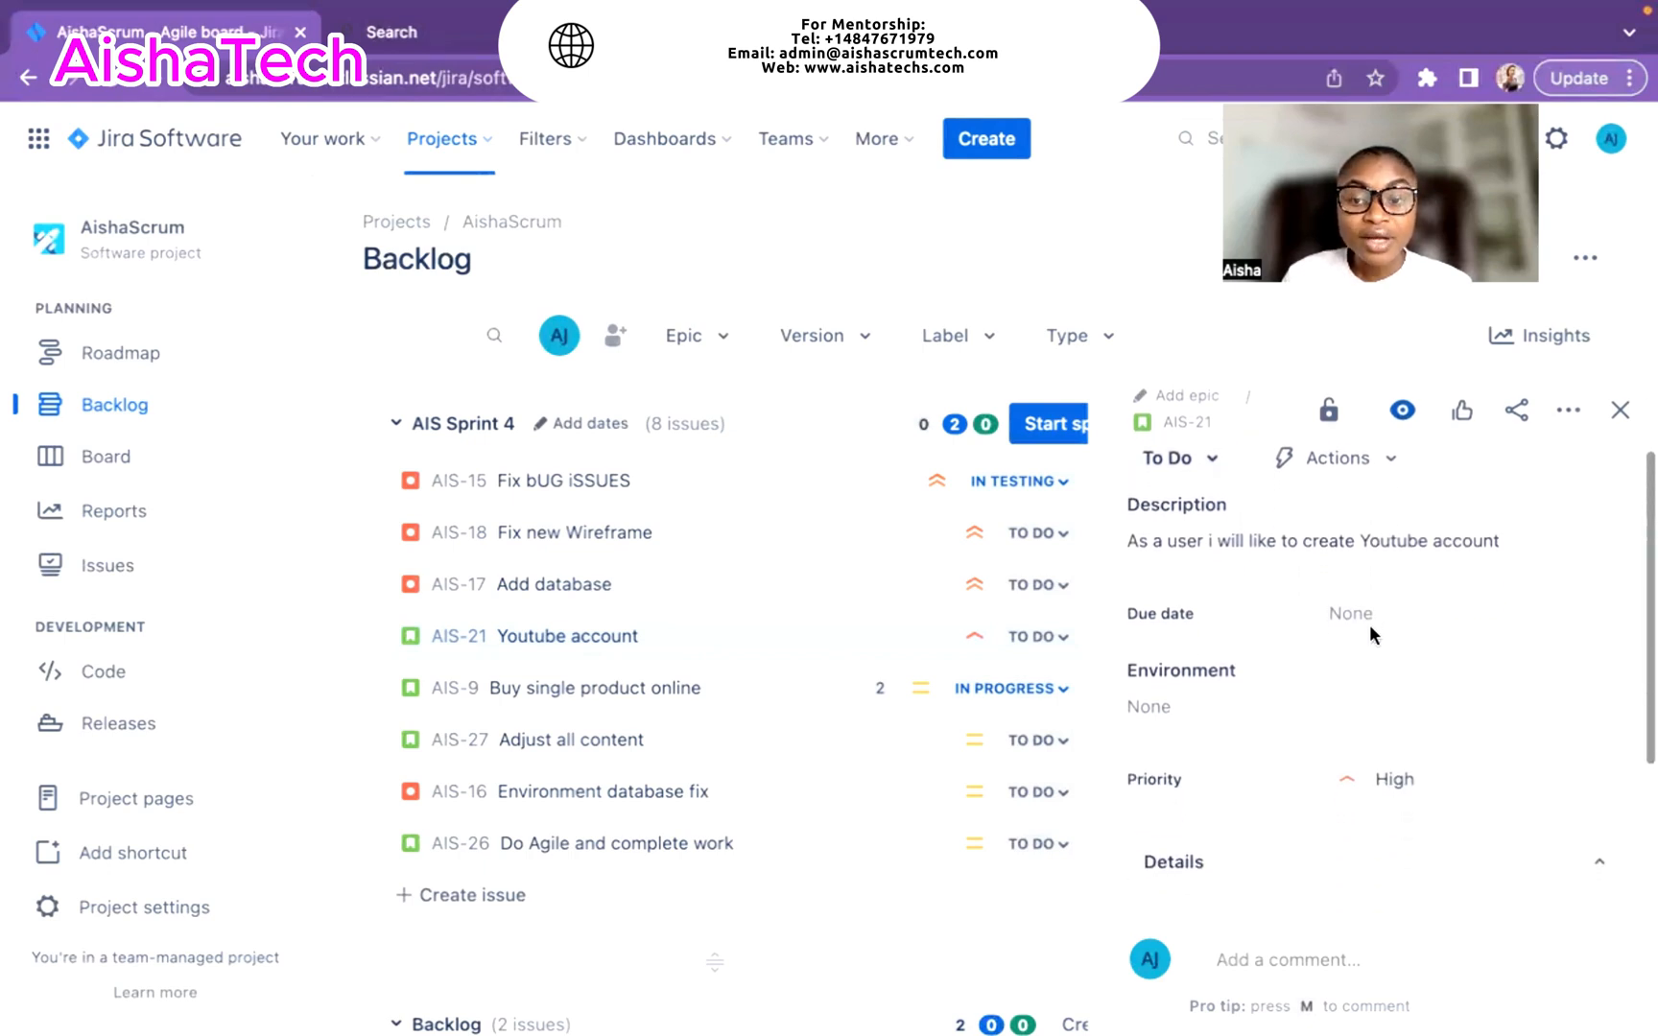
scroll(1369, 634, "down", 1)
scroll(1369, 629, "up", 3)
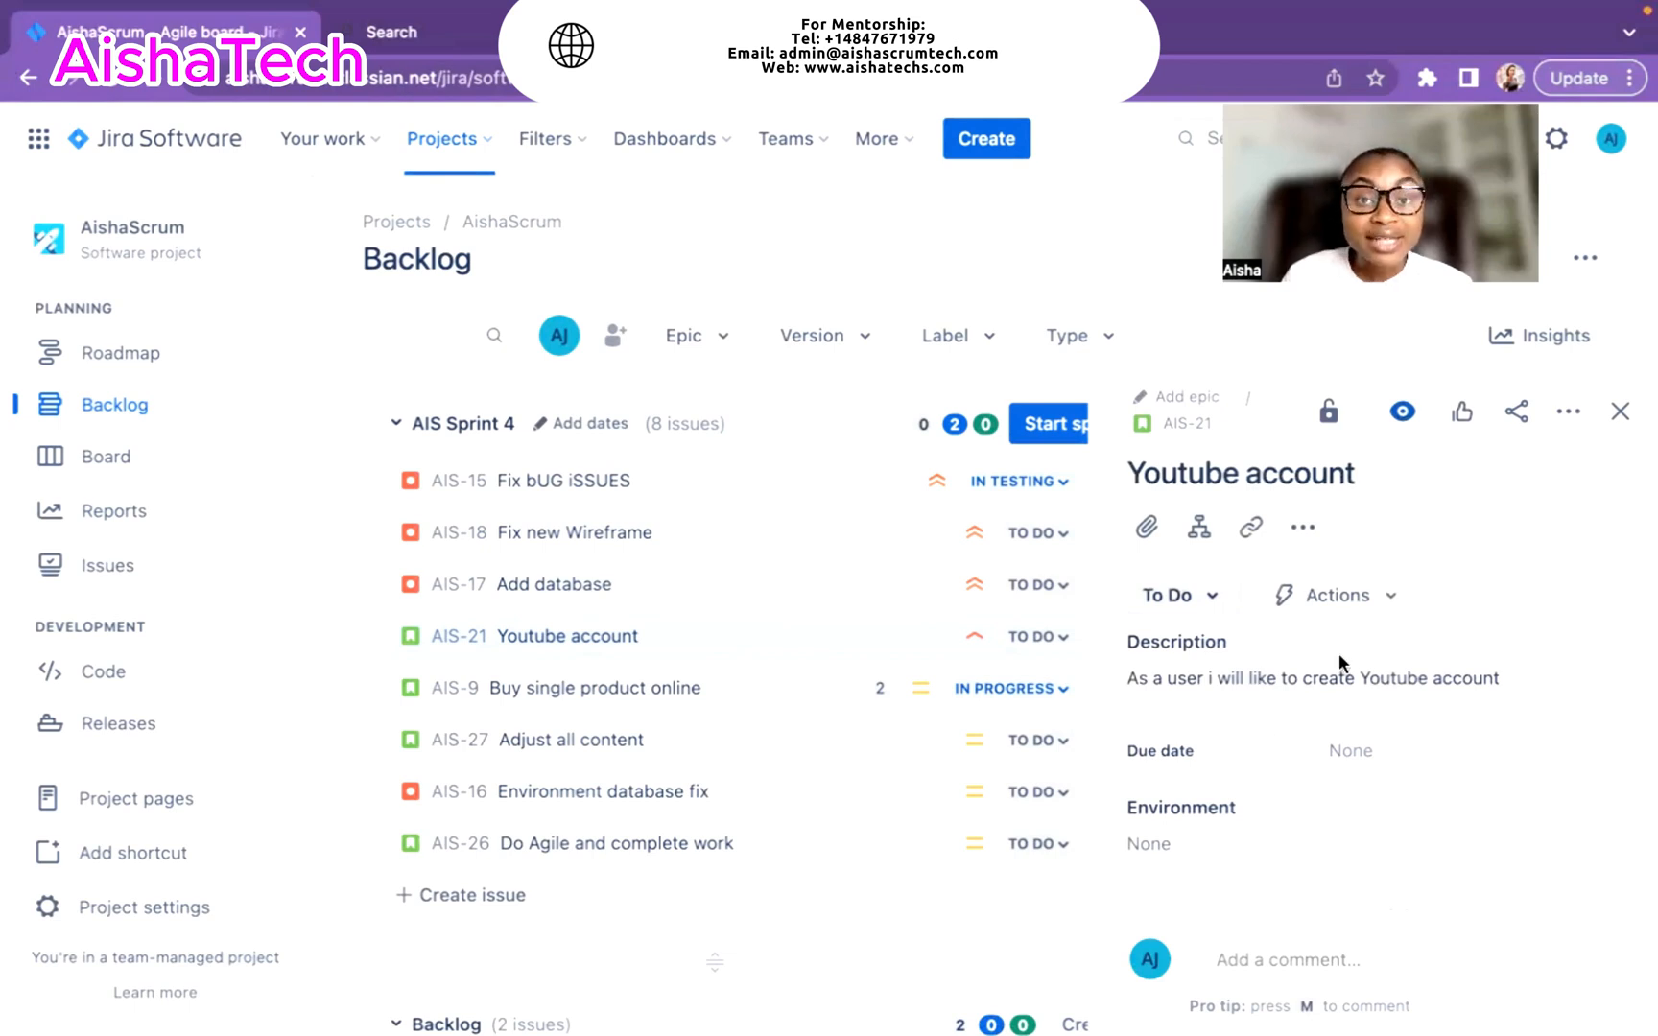
scroll(1341, 656, "down", 1)
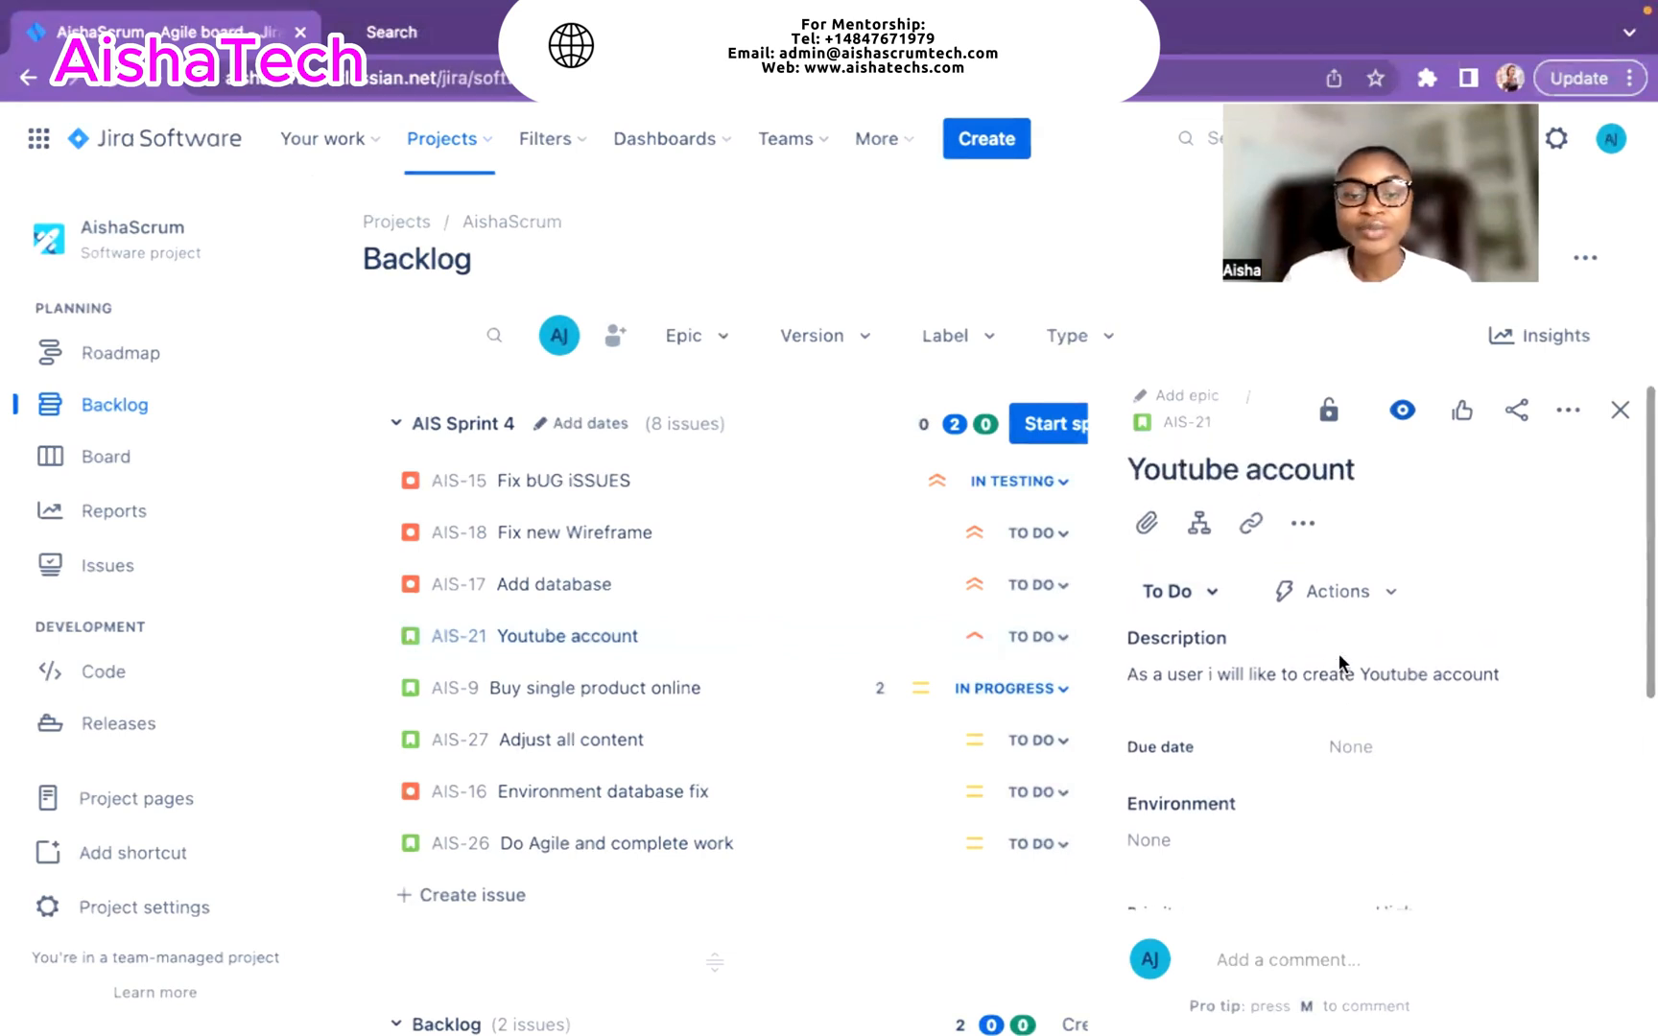
scroll(1292, 597, "down", 1)
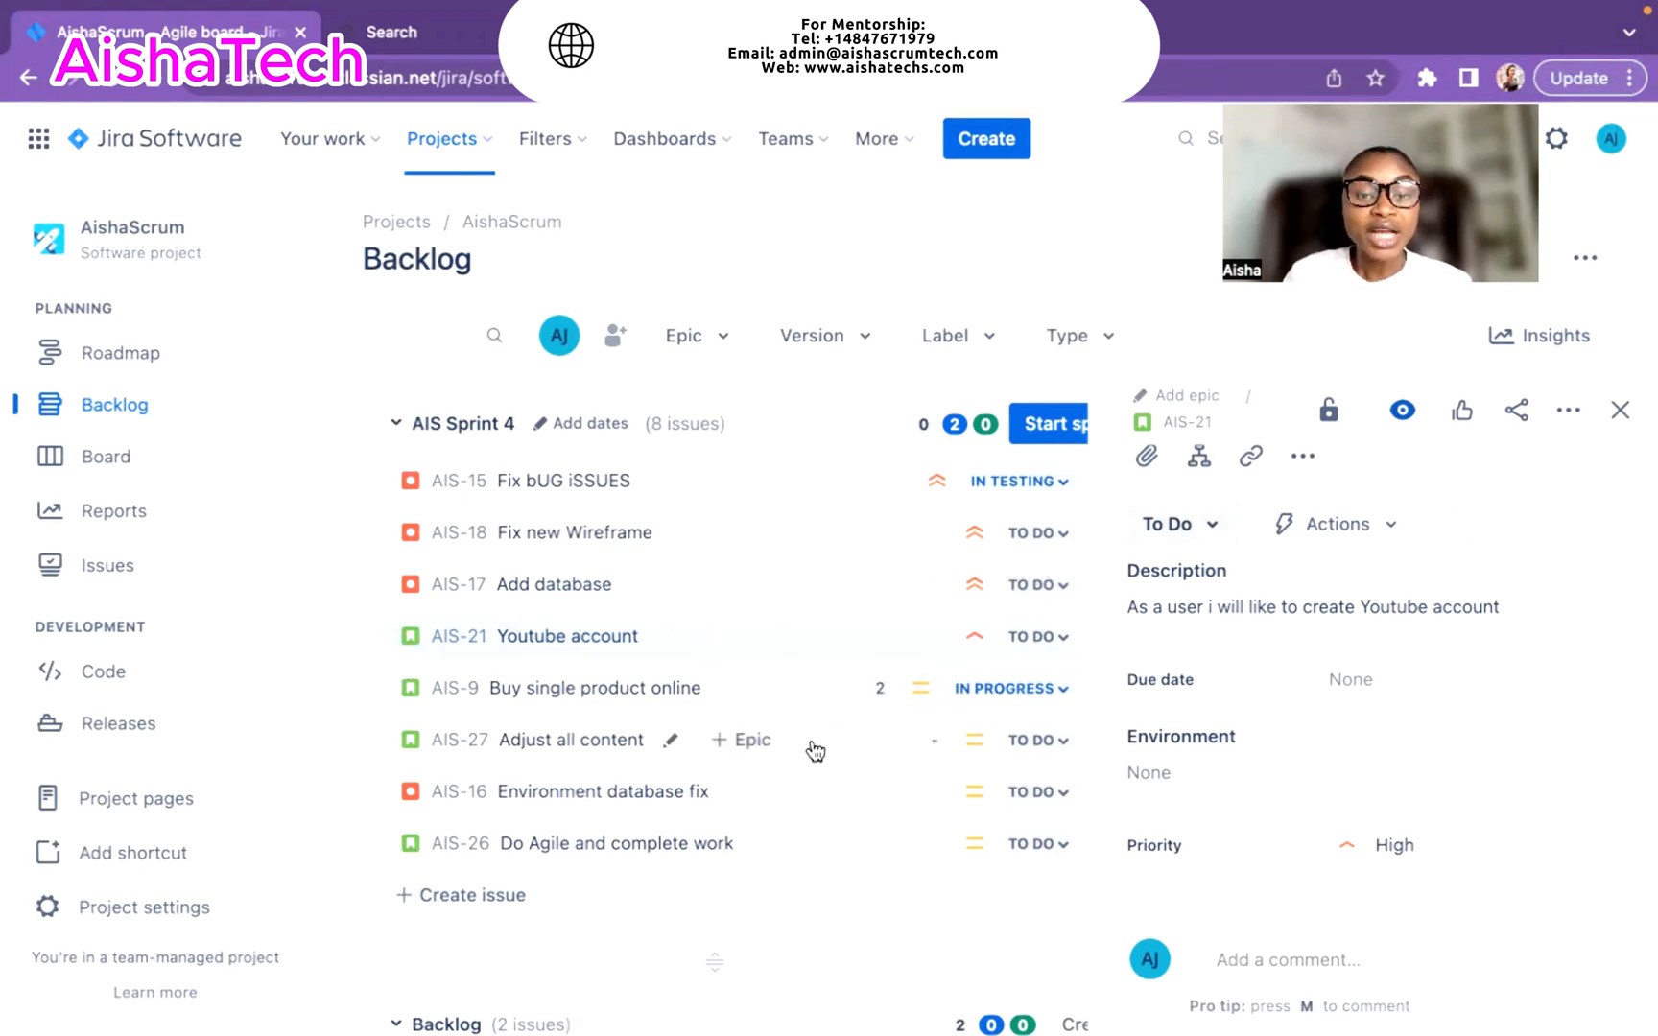
- Open AIS-27 Adjust all content, review its description and fields, and close the details
left_click(815, 750)
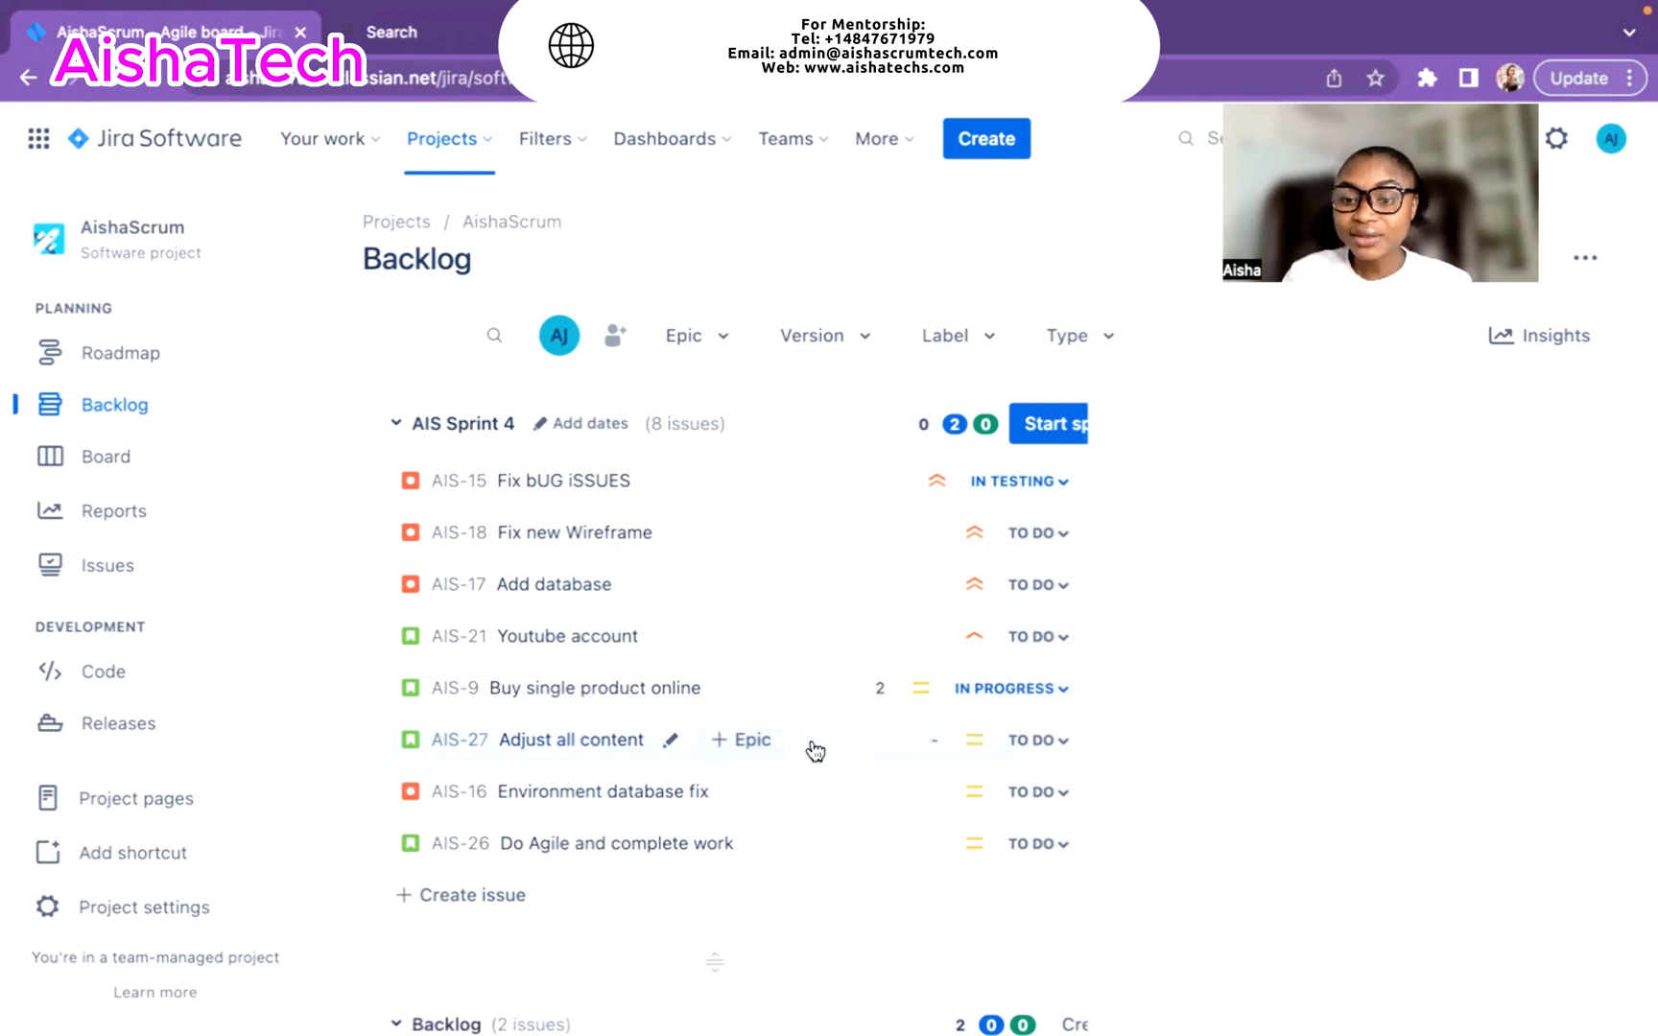
scroll(1286, 747, "down", 1)
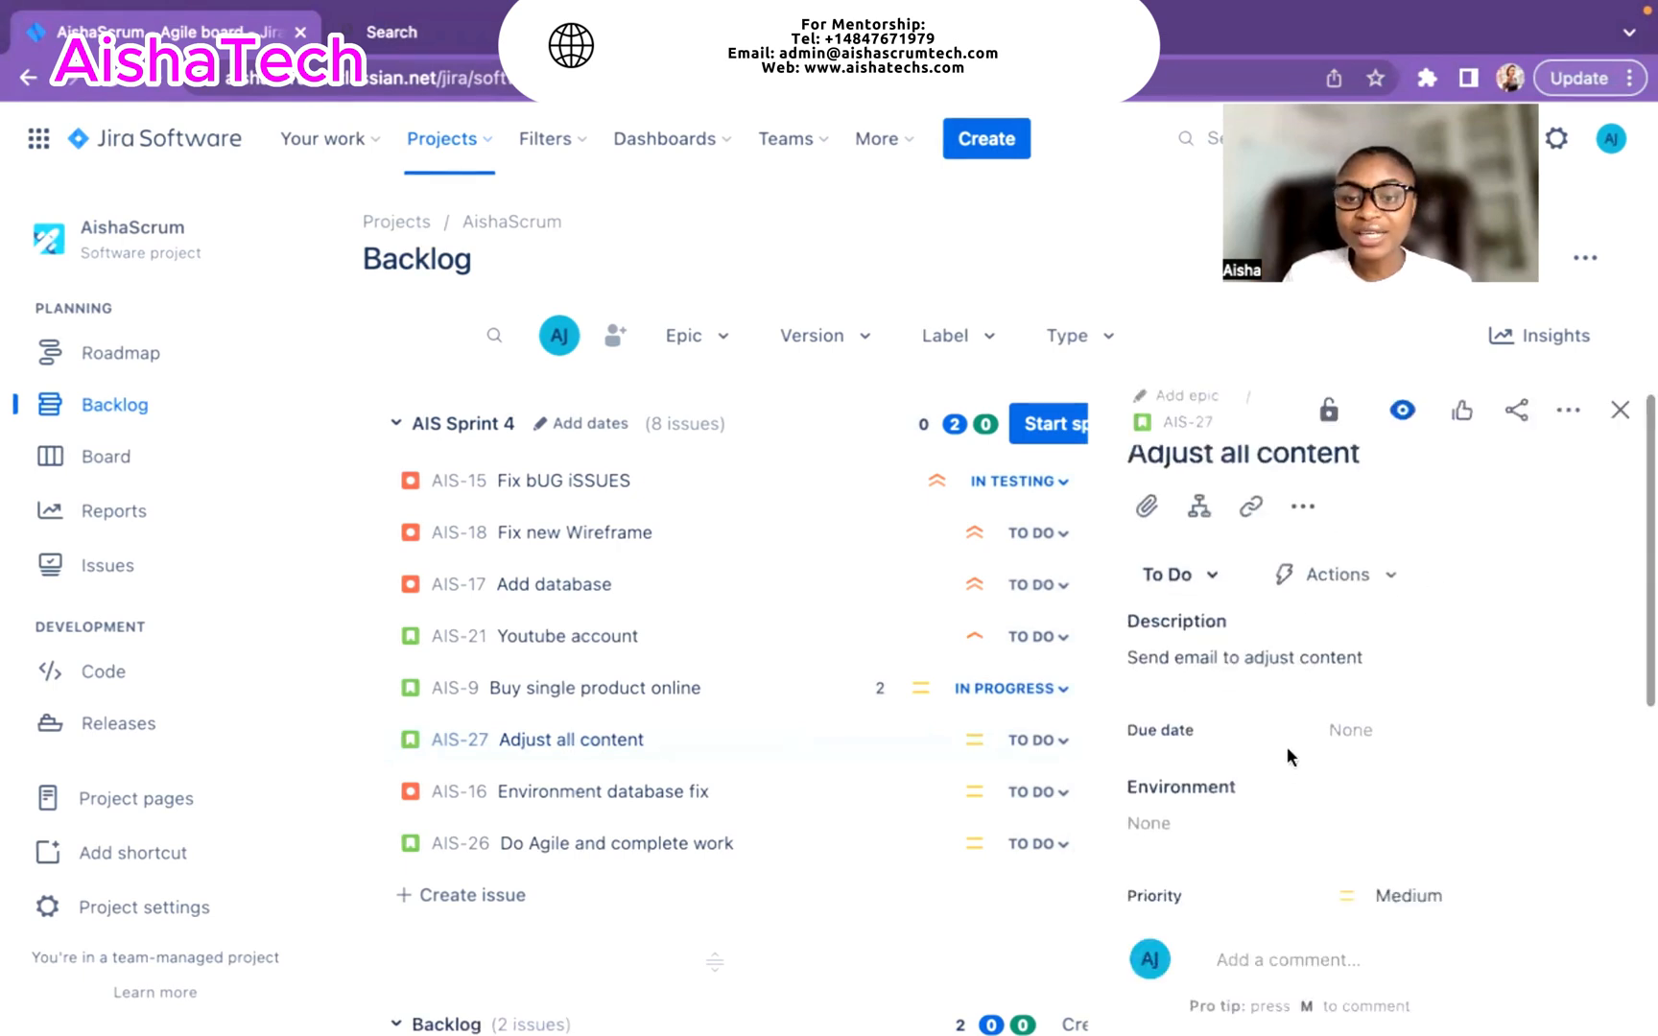
scroll(1287, 747, "down", 3)
scroll(1287, 746, "up", 3)
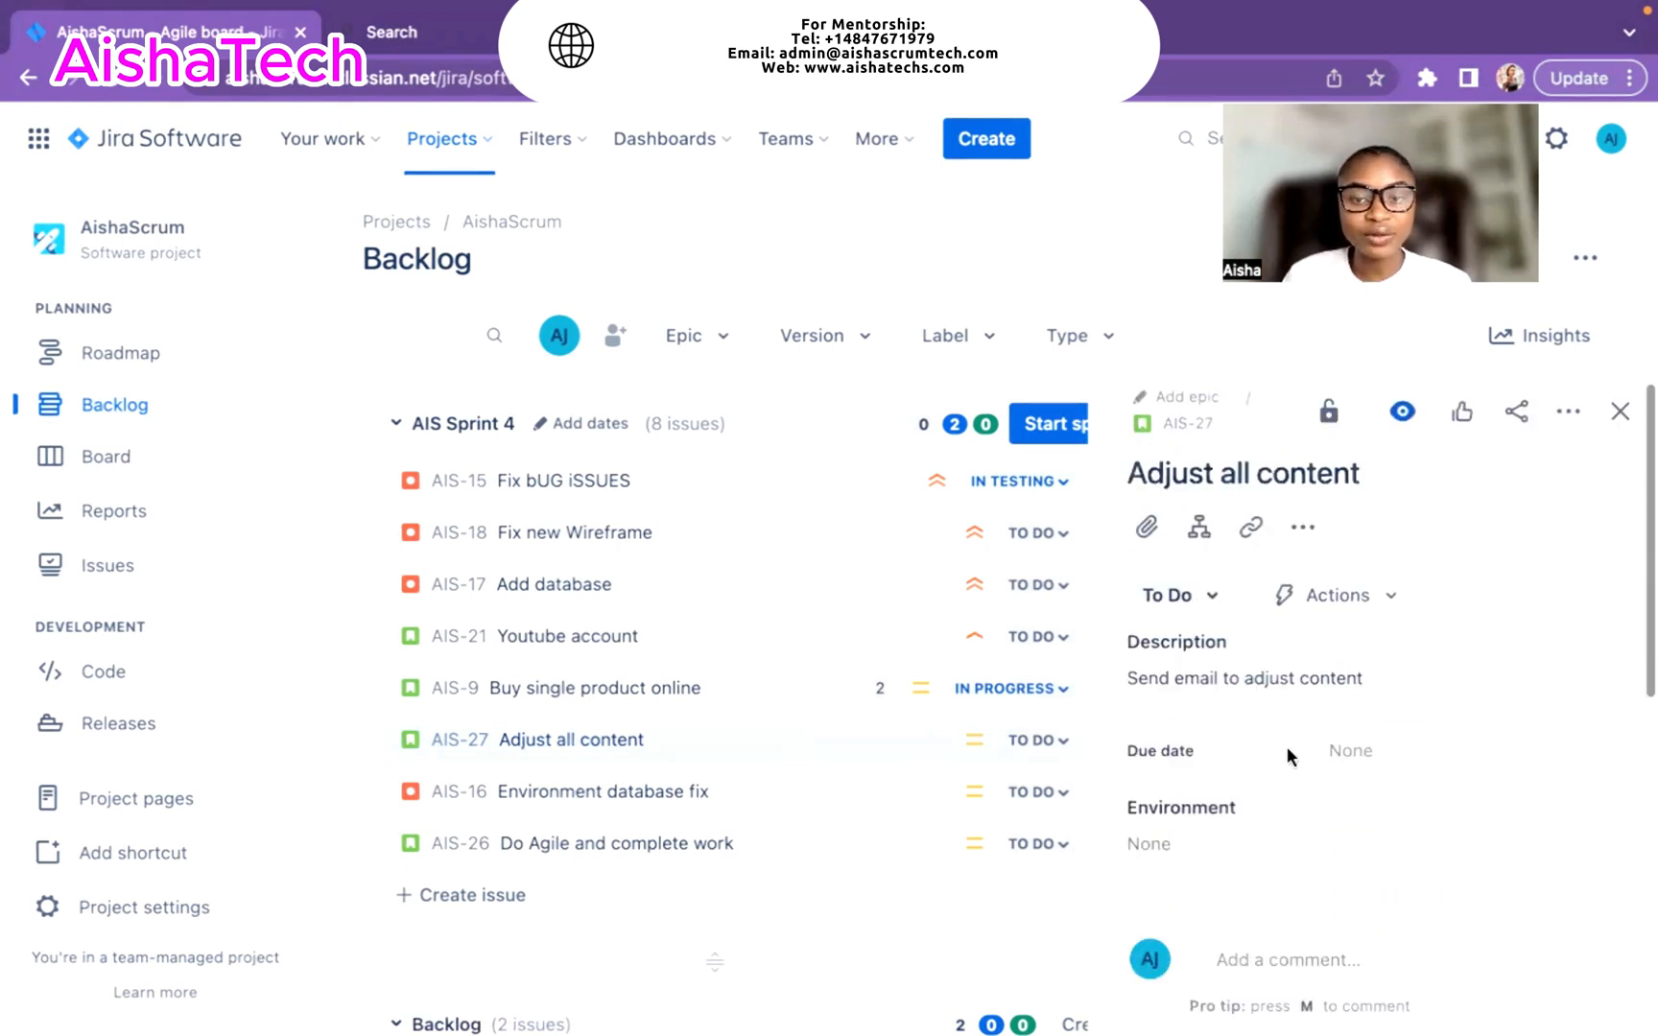
left_click(1625, 415)
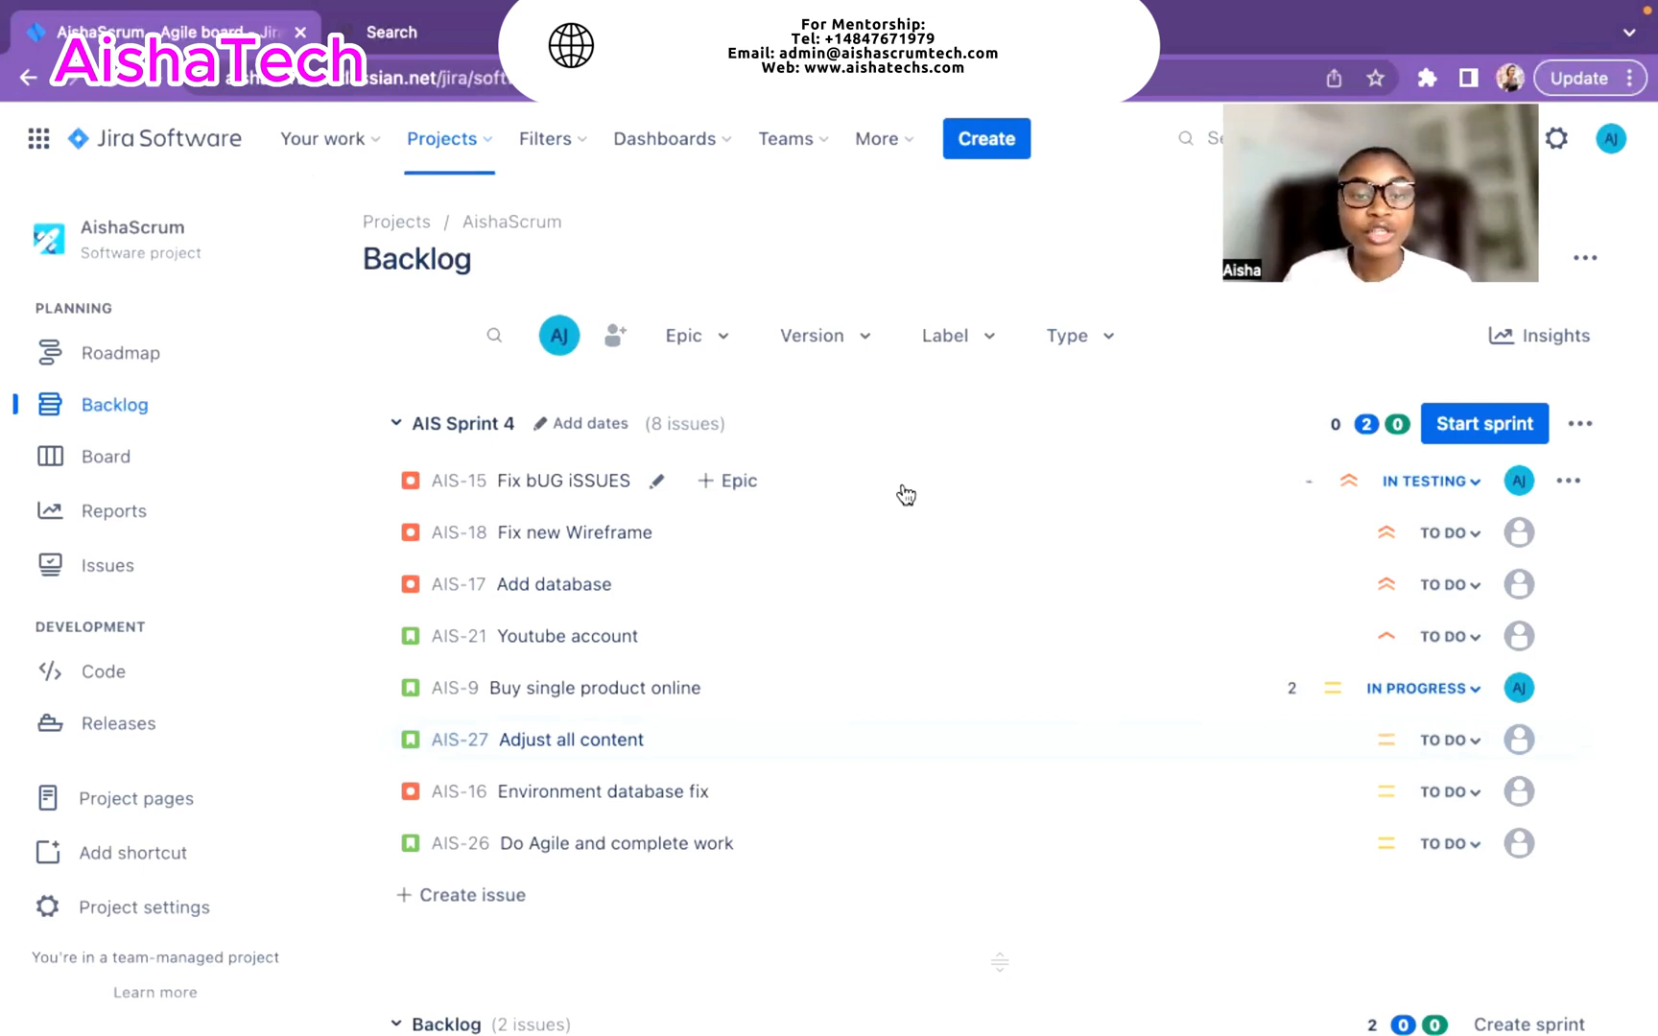
scroll(900, 657, "down", 1)
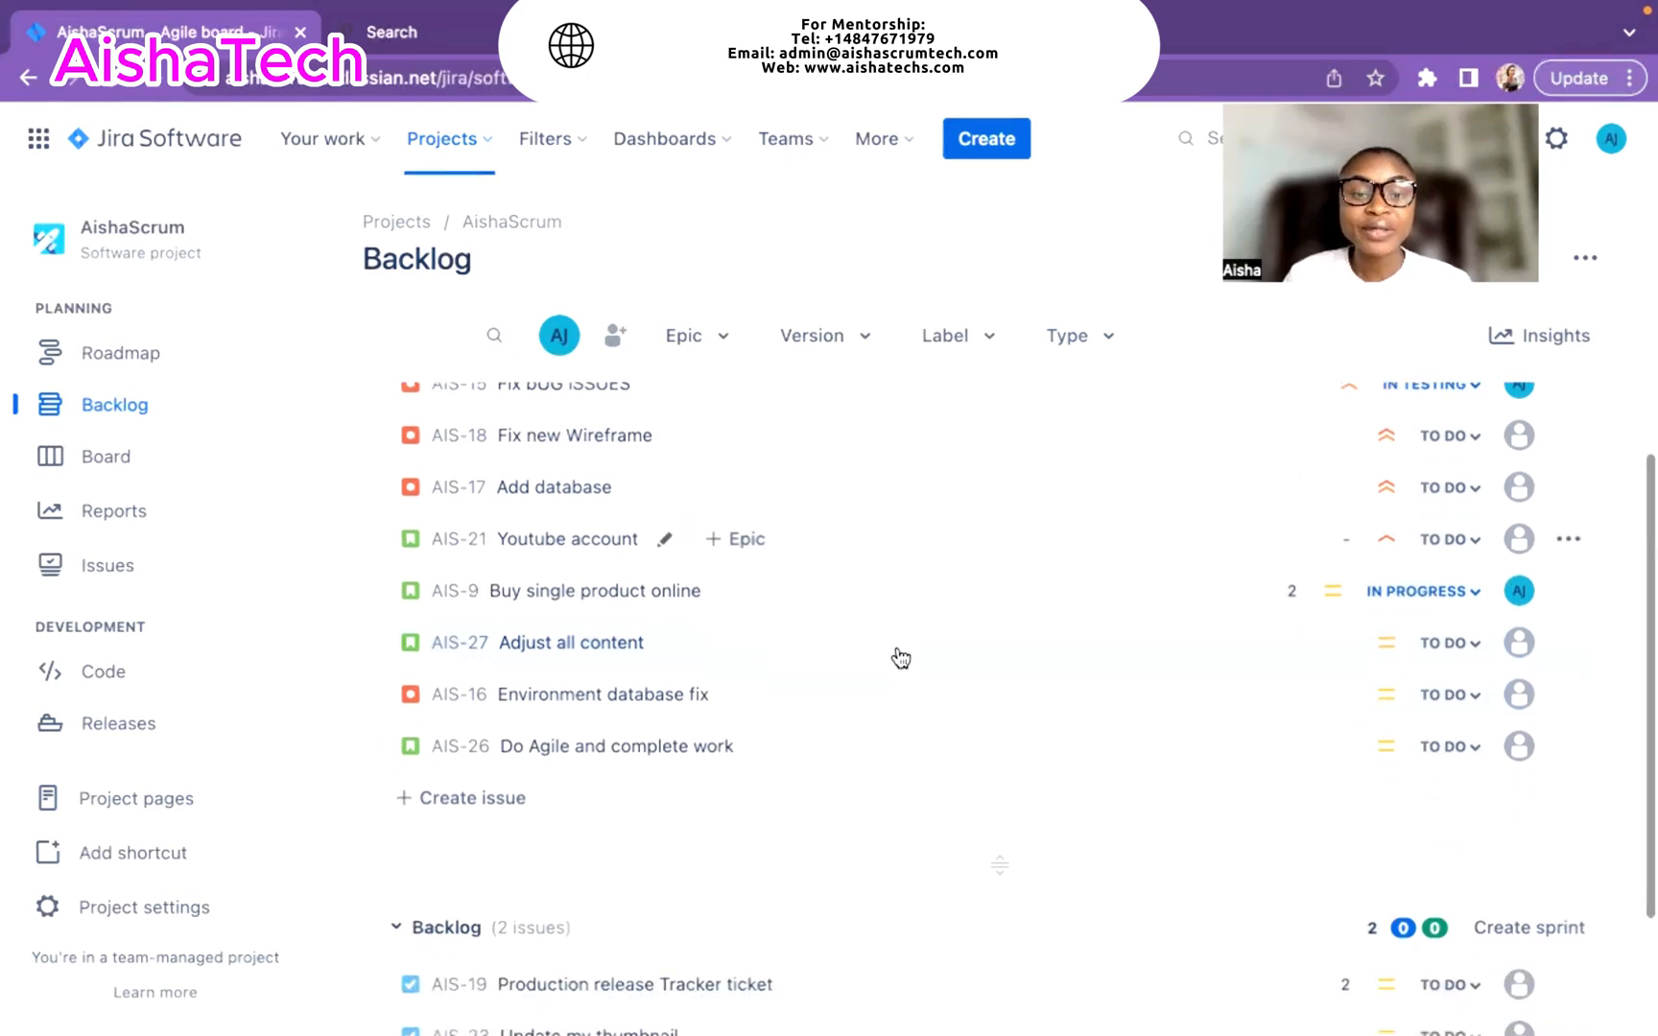
mouse_move(841, 561)
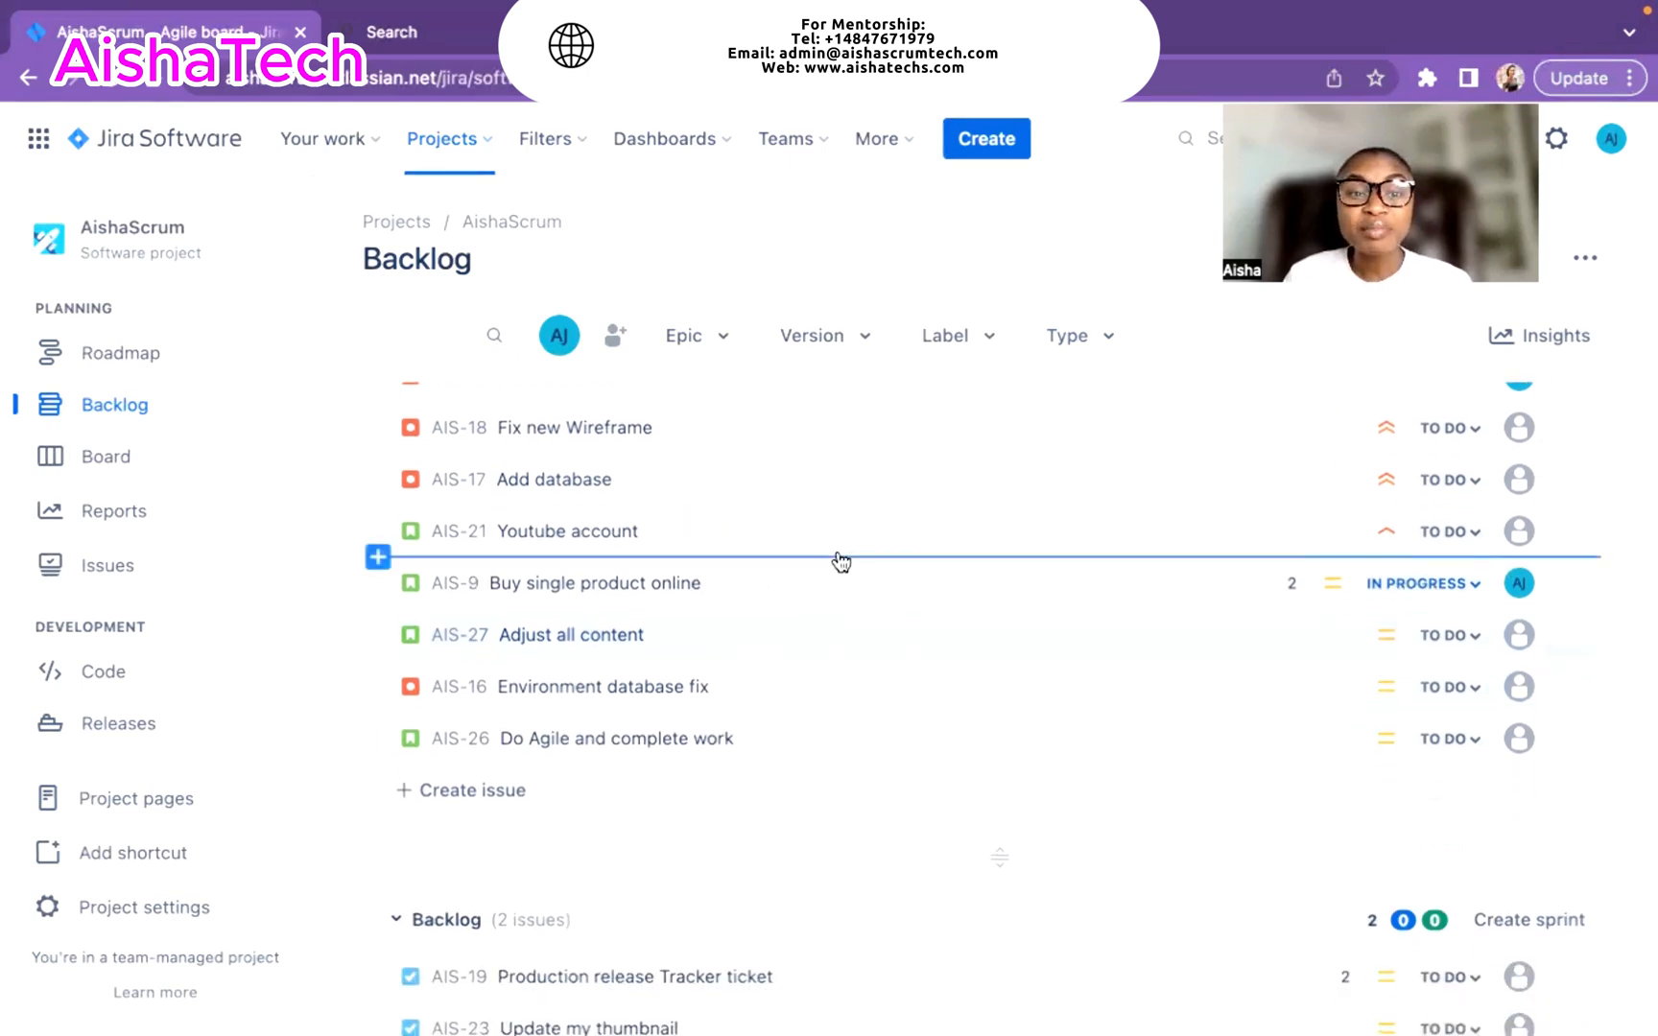
scroll(840, 562, "up", 1)
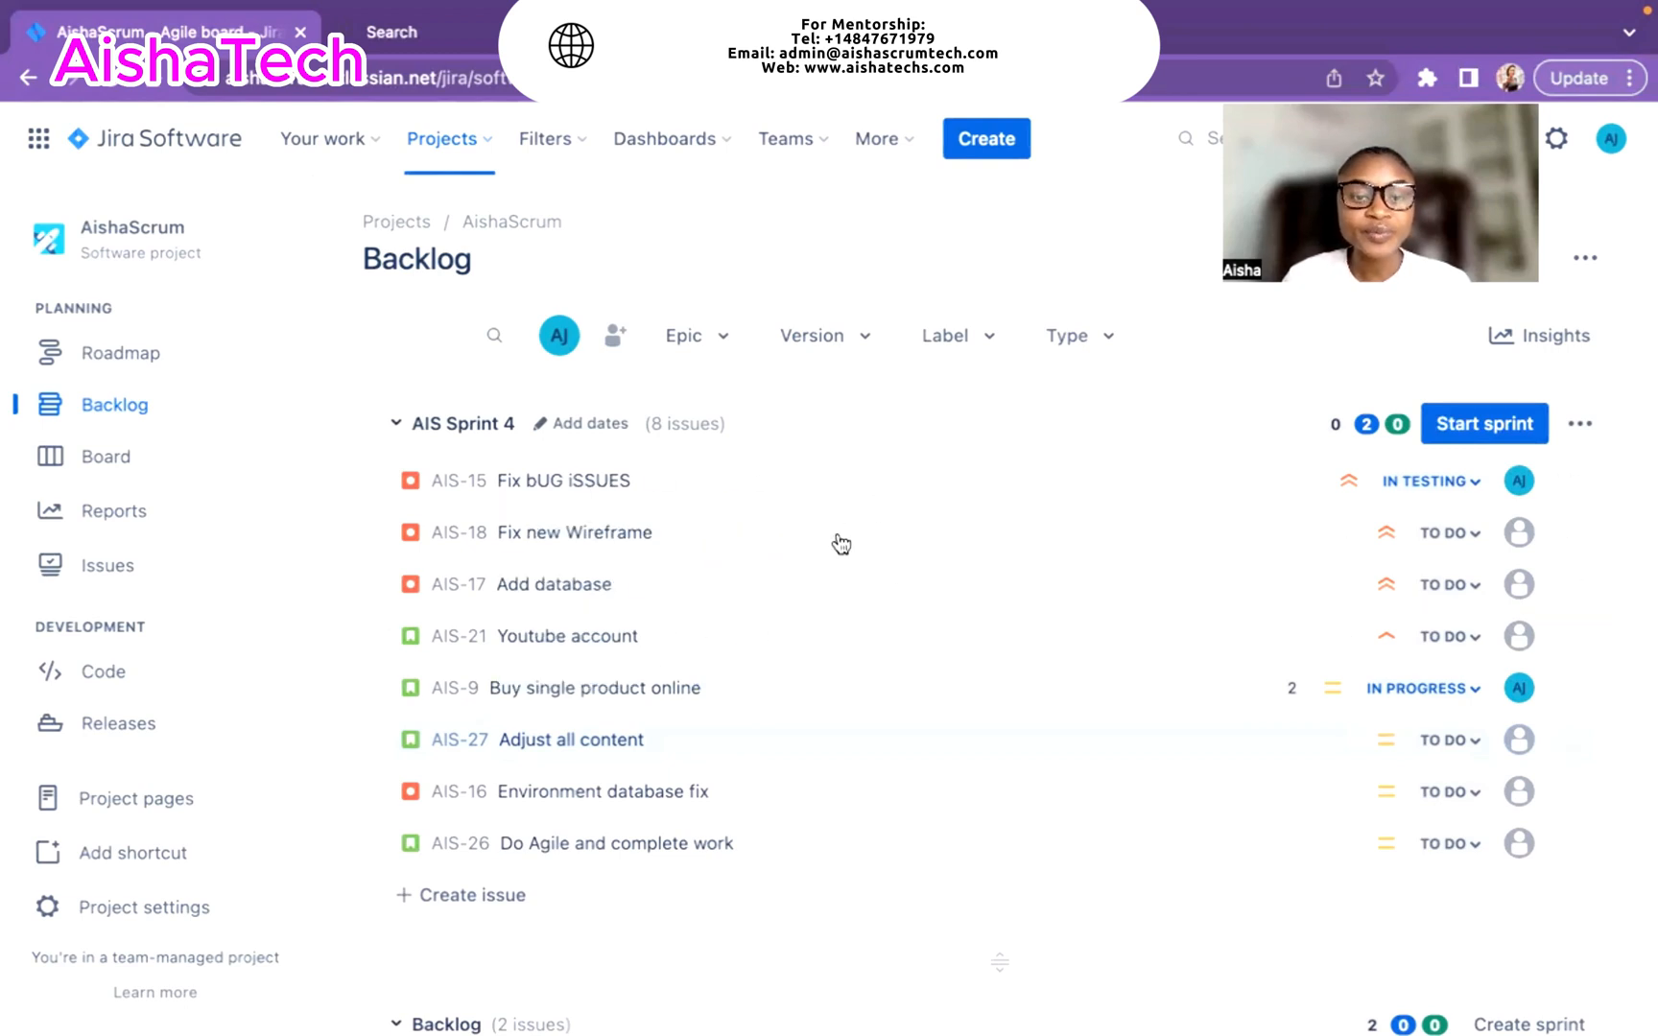
- Set the story point estimates of AIS-27 Adjust all content, AIS-16 Environment database fix and AIS-26 Do Agile and complete work to 5 each
scroll(556, 767, "down", 2)
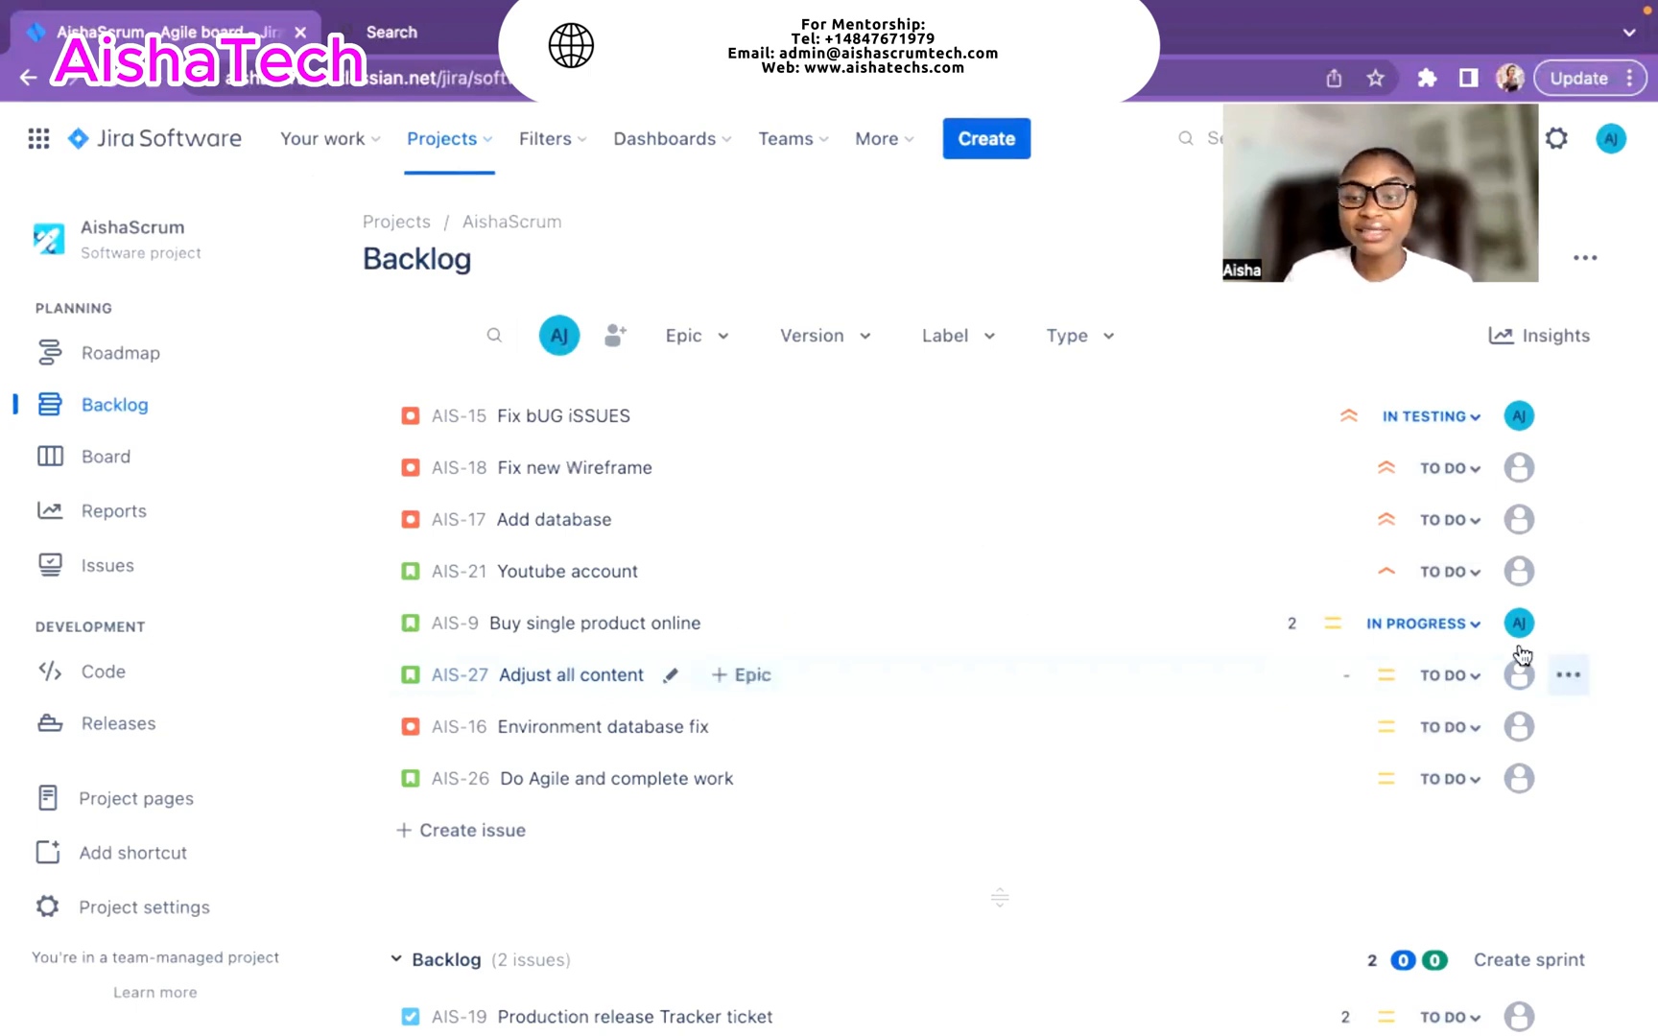
left_click(1349, 676)
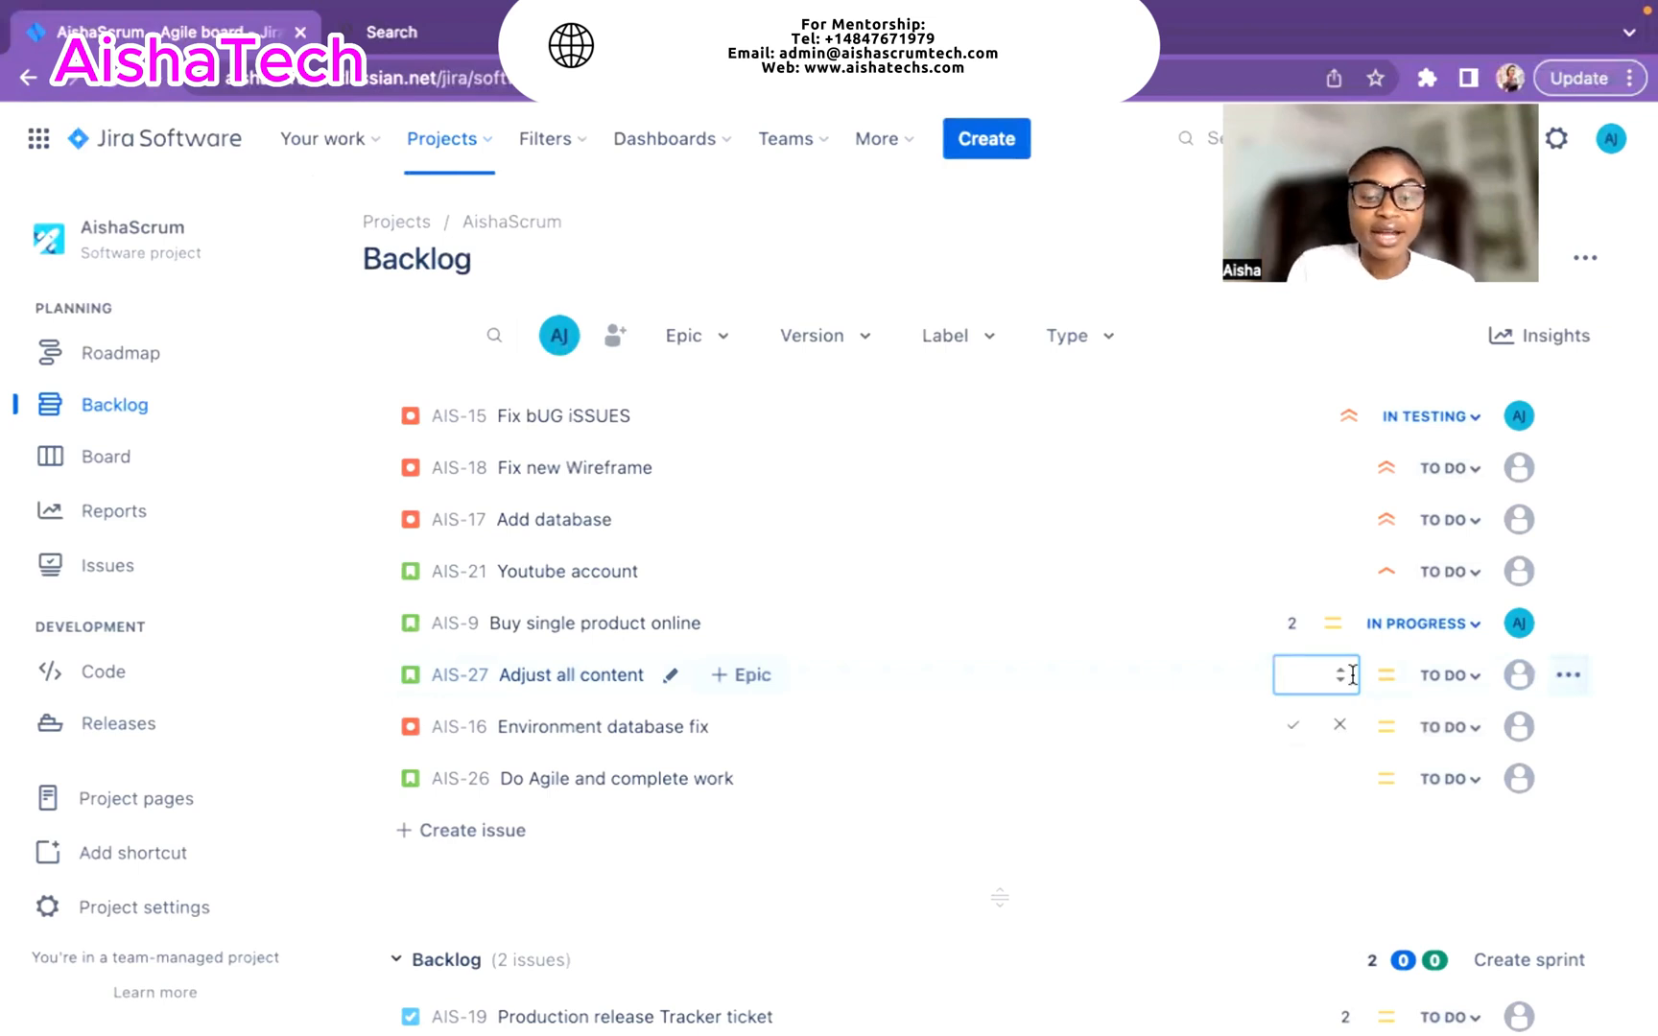
type("5")
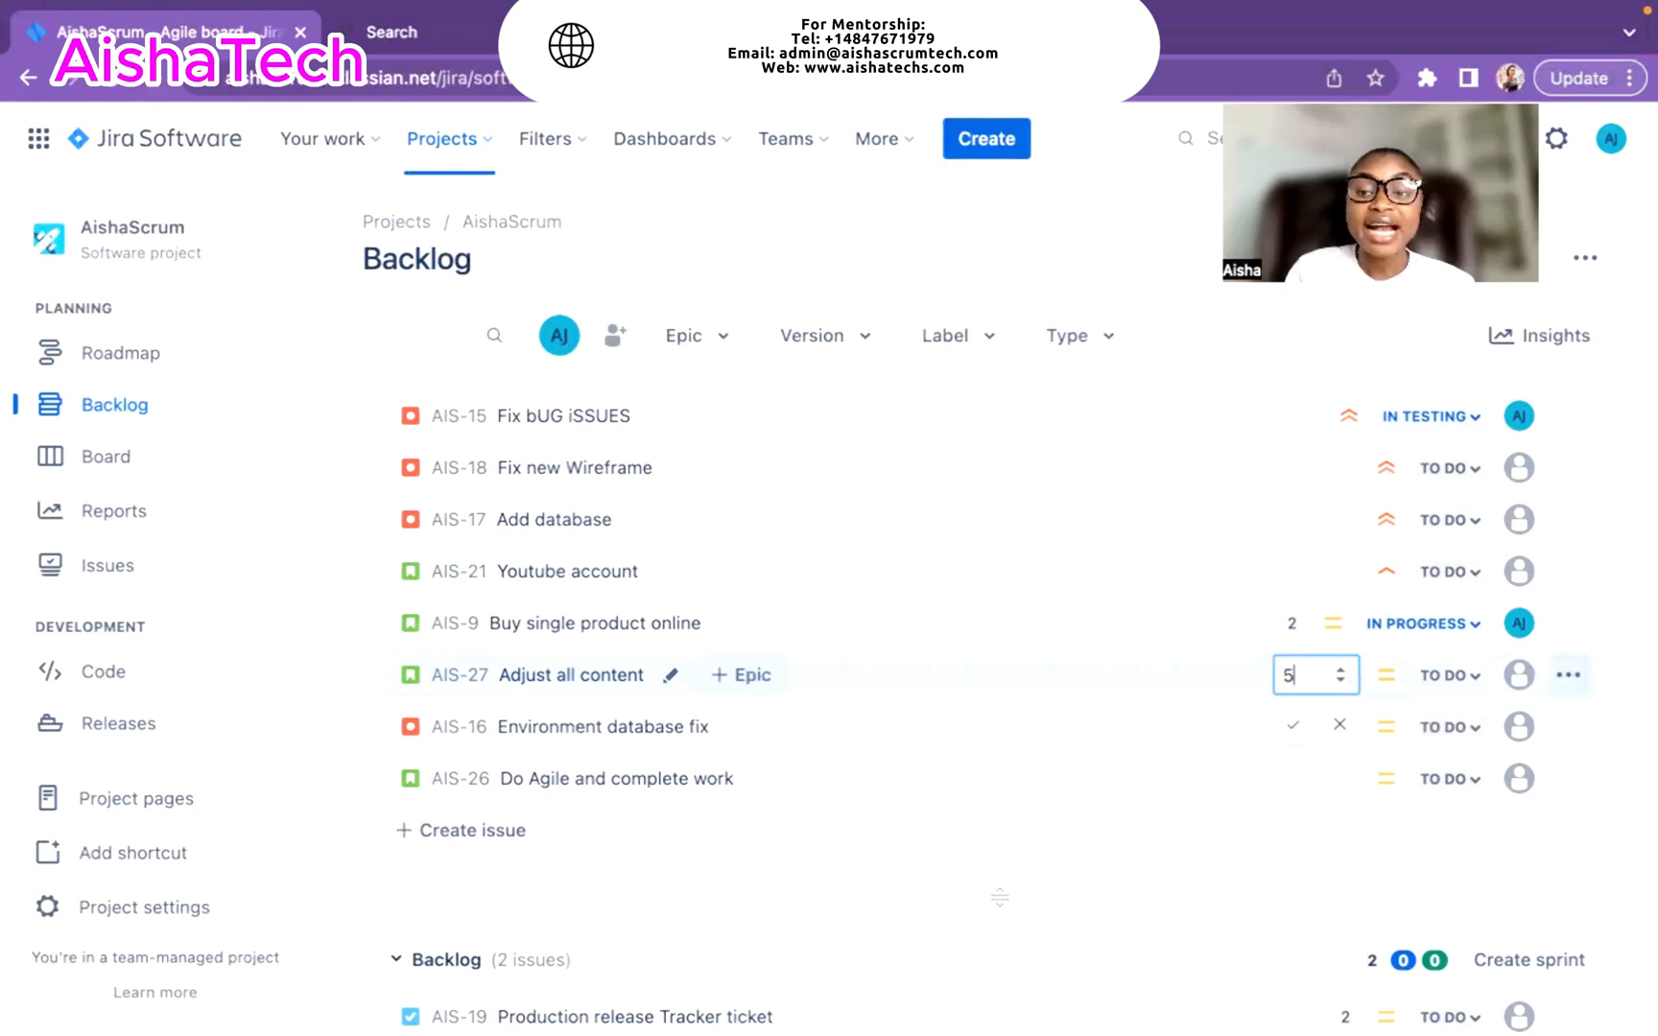
left_click(1297, 731)
left_click(1342, 726)
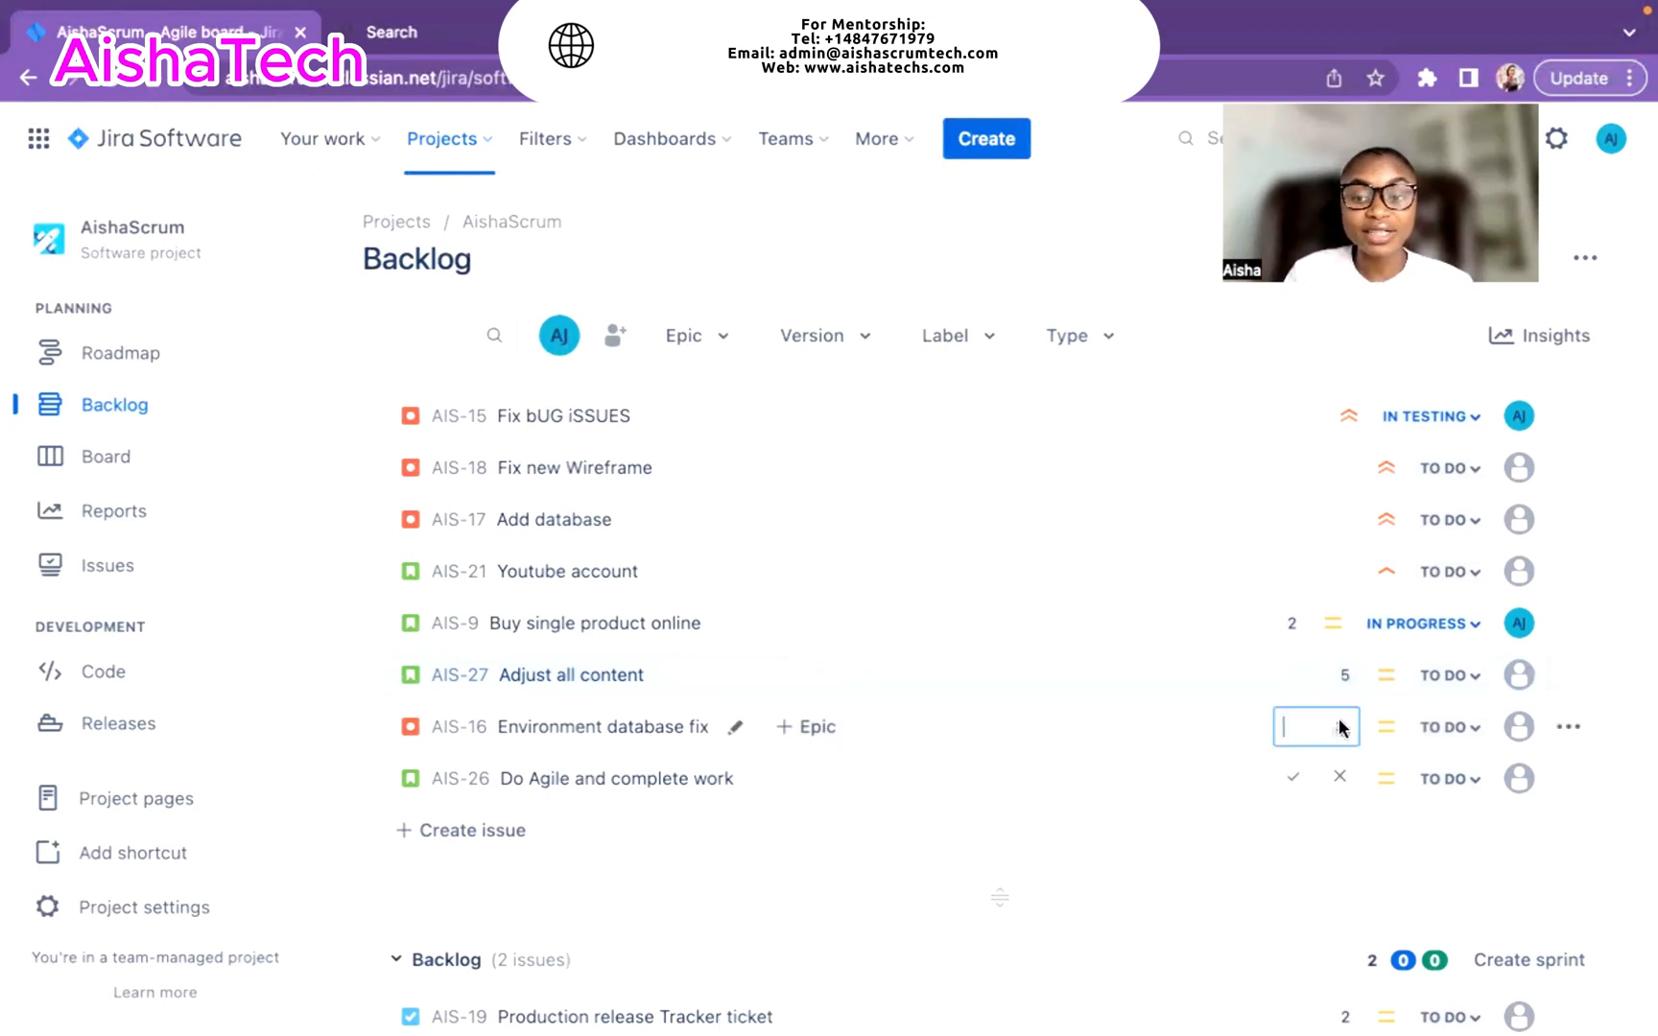
type("5")
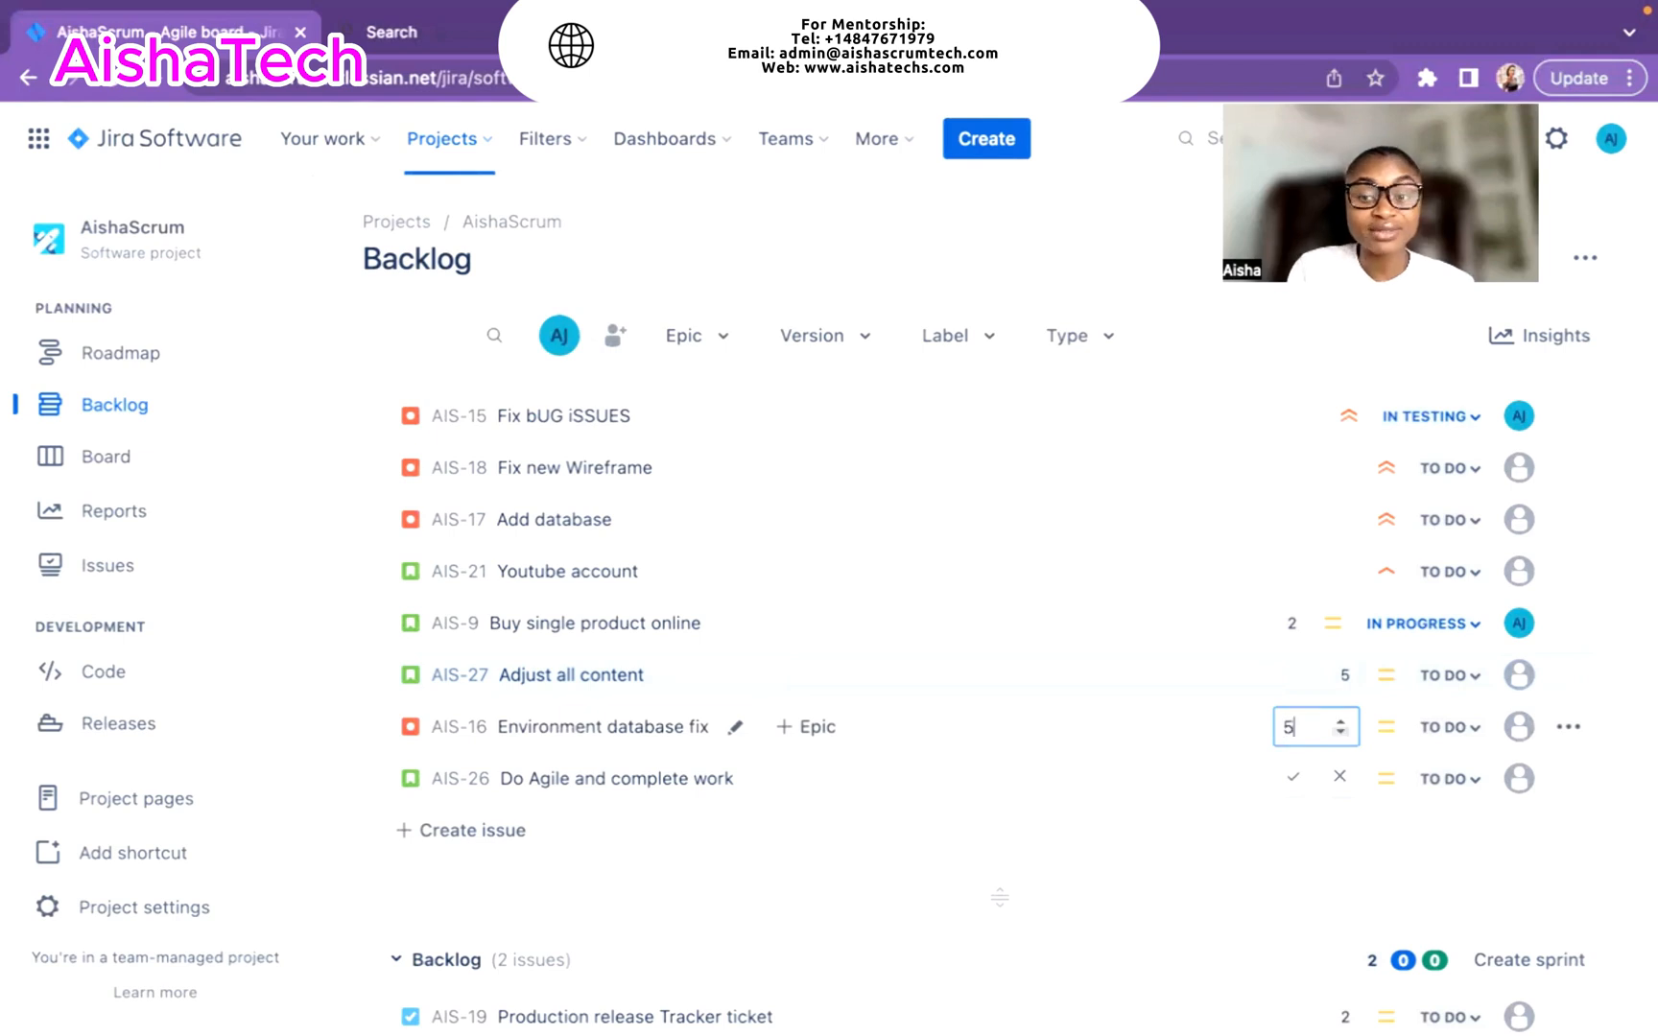
left_click(1294, 785)
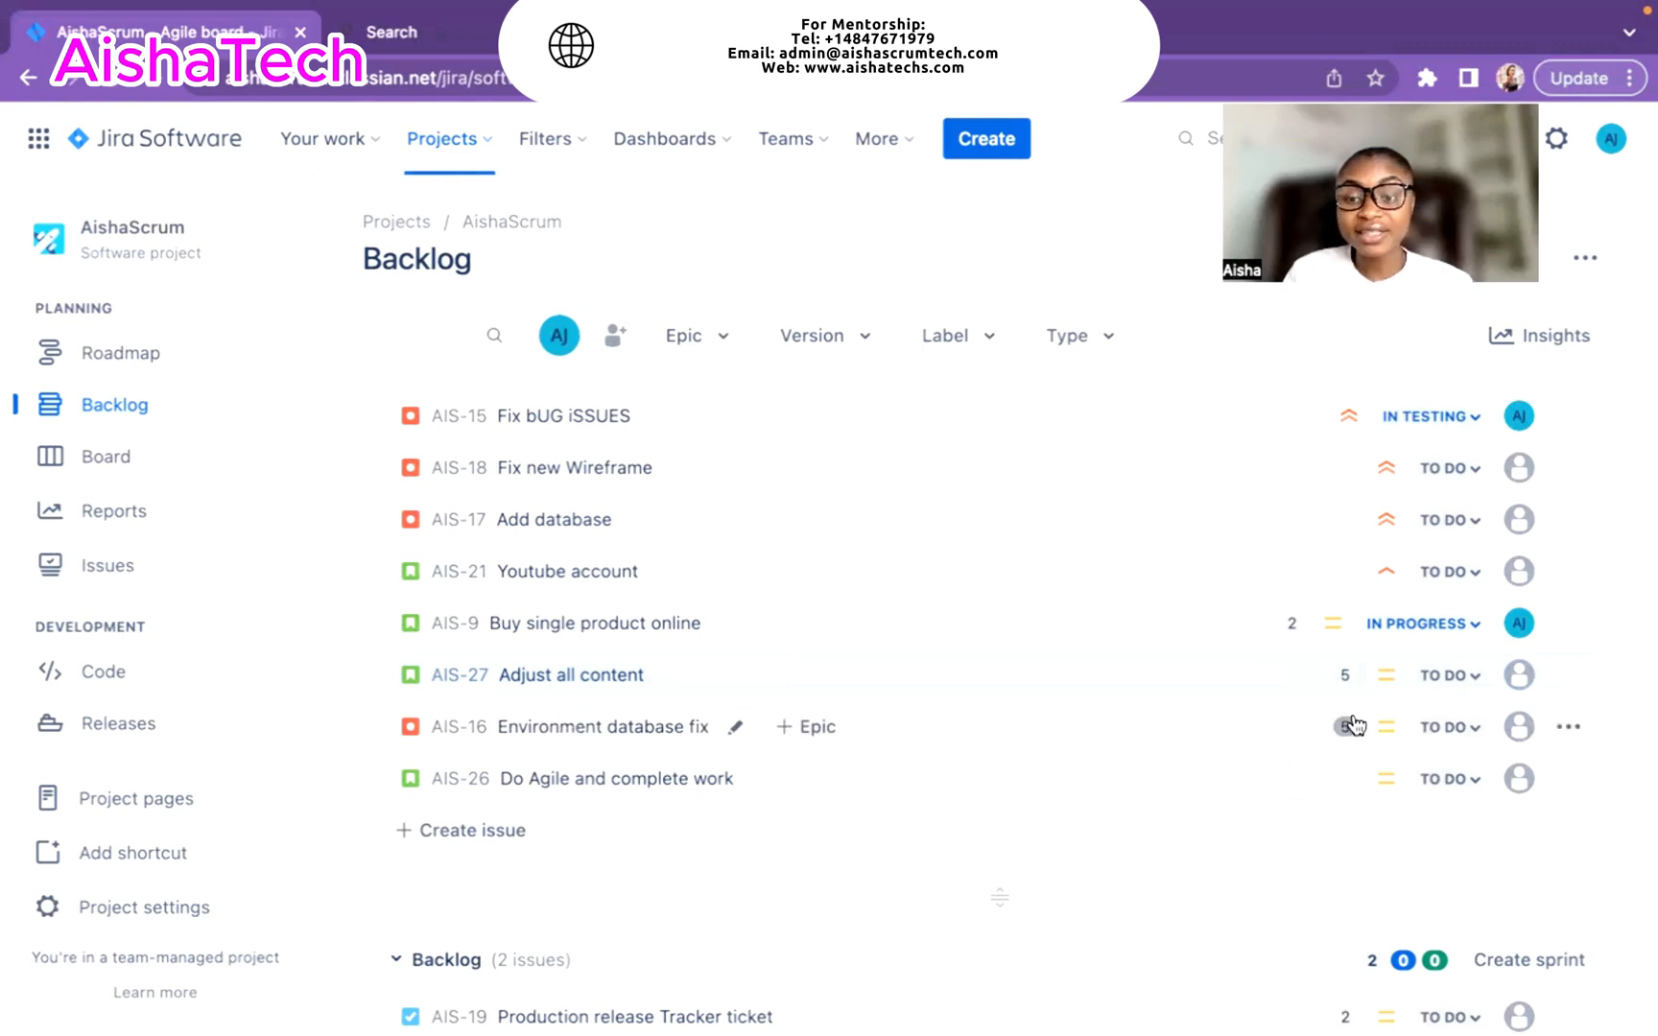
left_click(1344, 781)
type("5")
left_click(1292, 827)
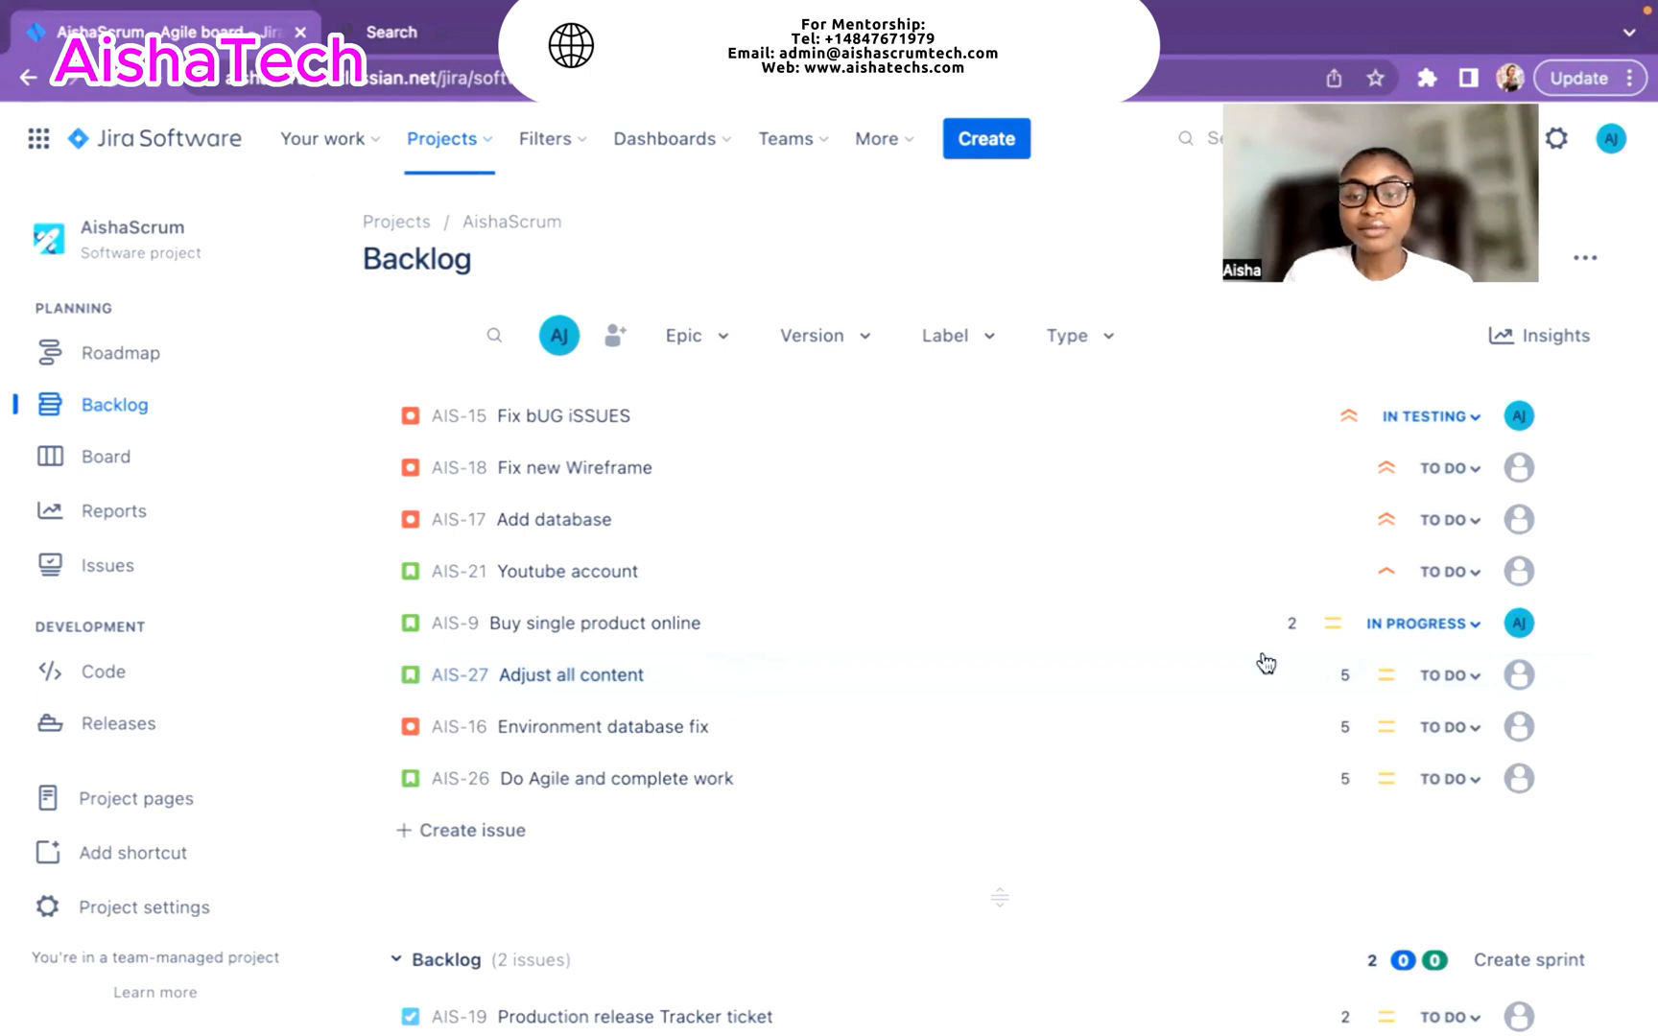
scroll(1265, 662, "up", 1)
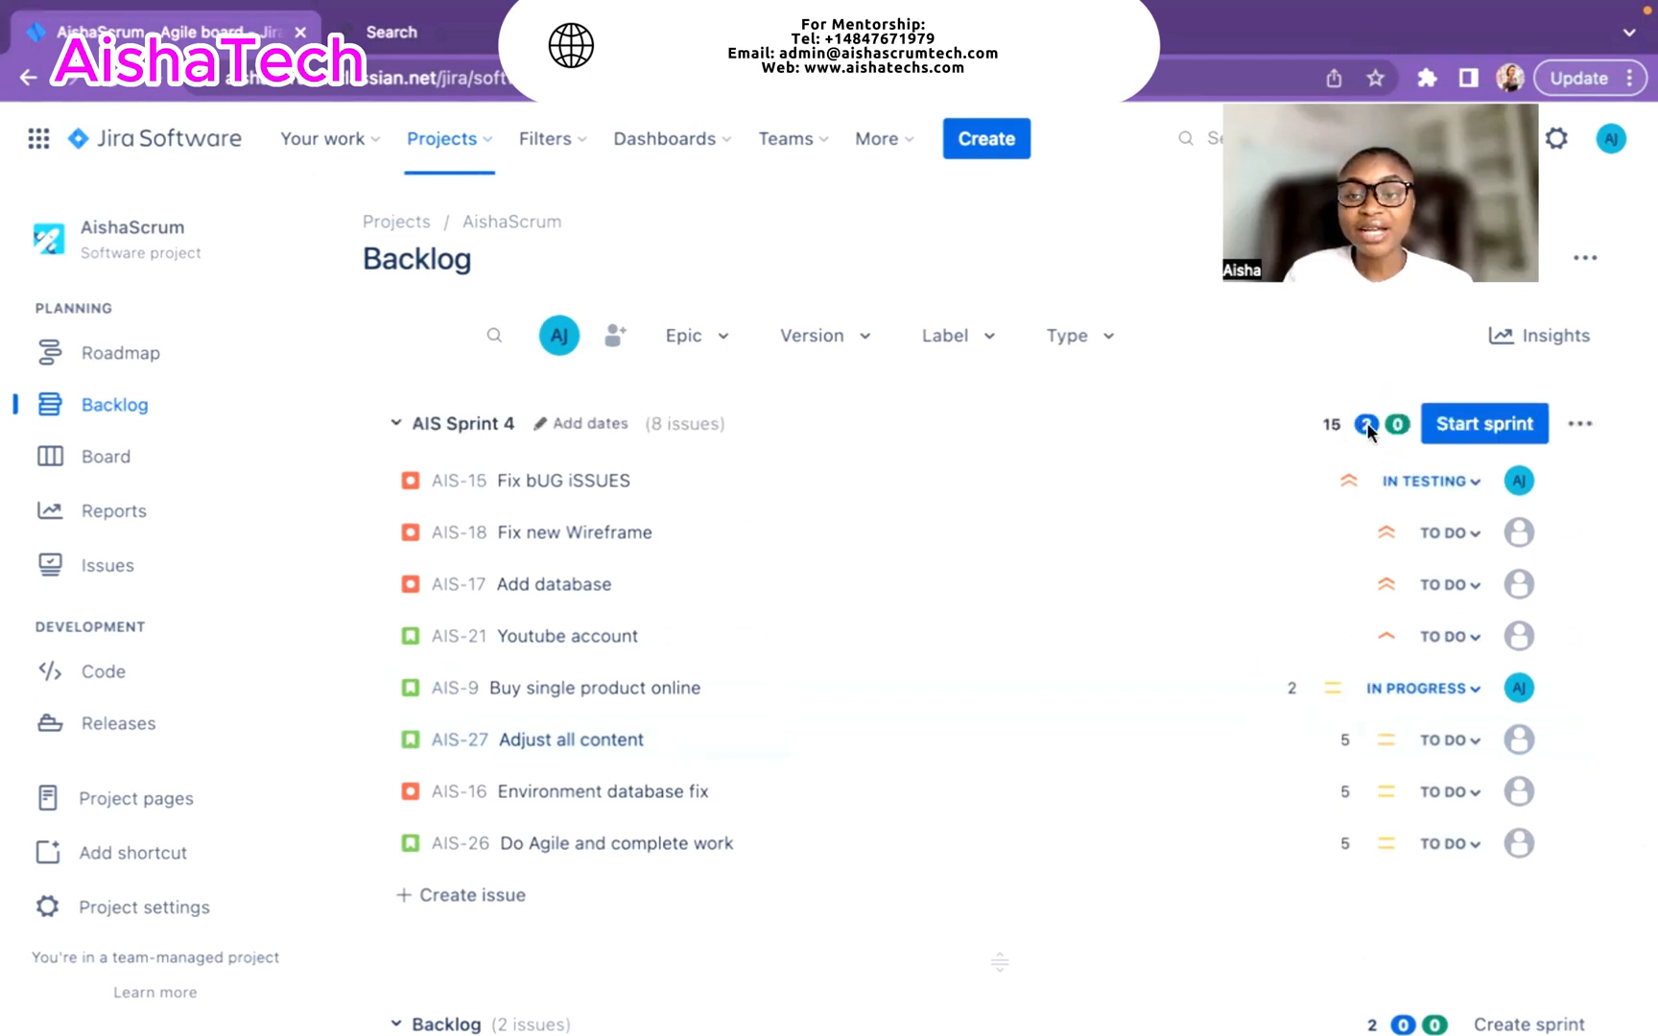
mouse_move(1367, 428)
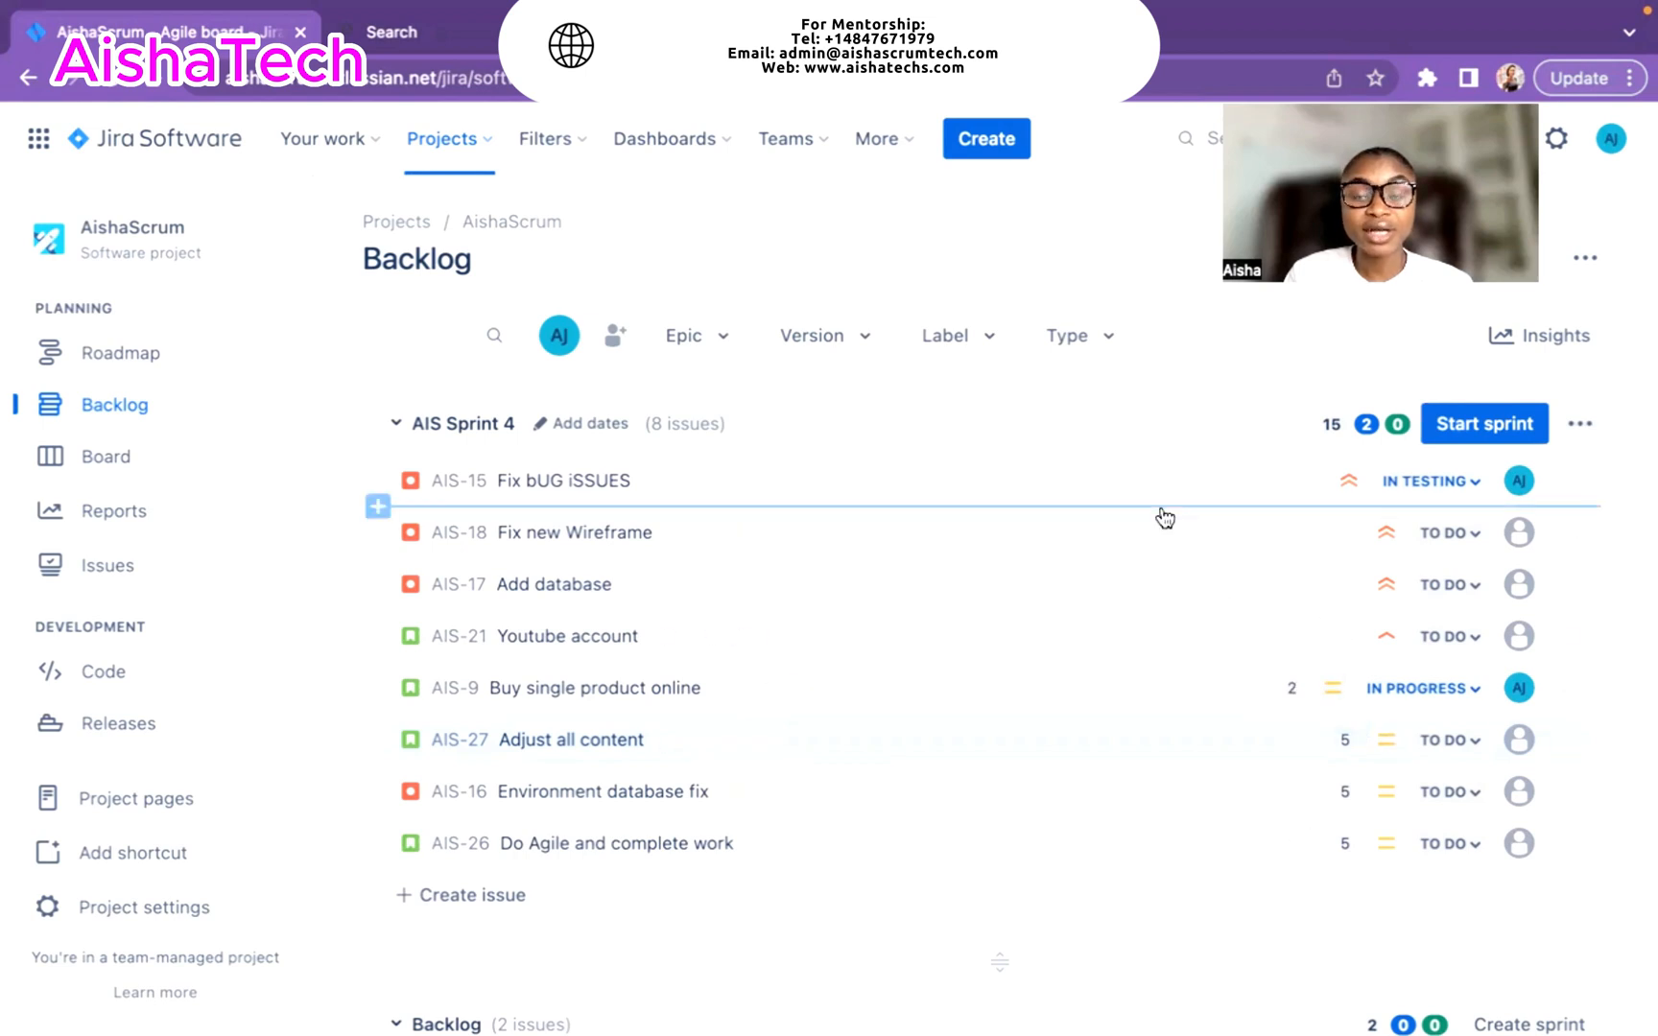
- Set the story point estimate of AIS-21 Youtube account in AIS Sprint 4 to 5
scroll(1163, 514, "down", 1)
scroll(1164, 518, "up", 1)
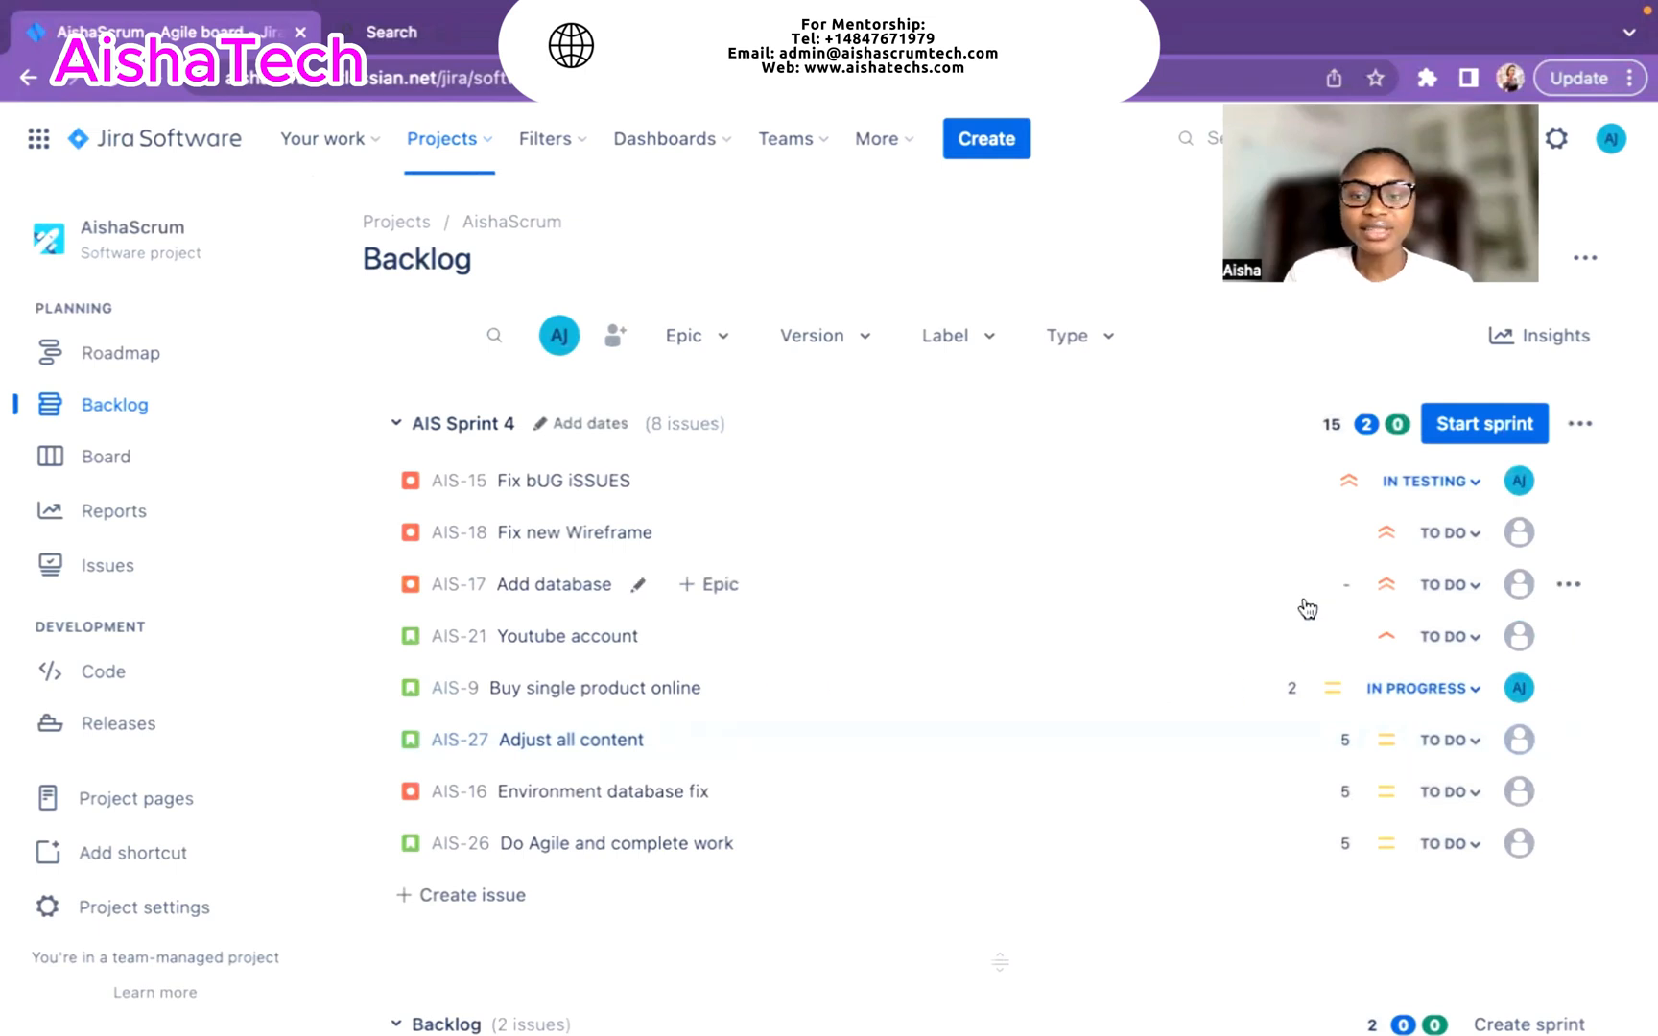
left_click(1344, 637)
type("5")
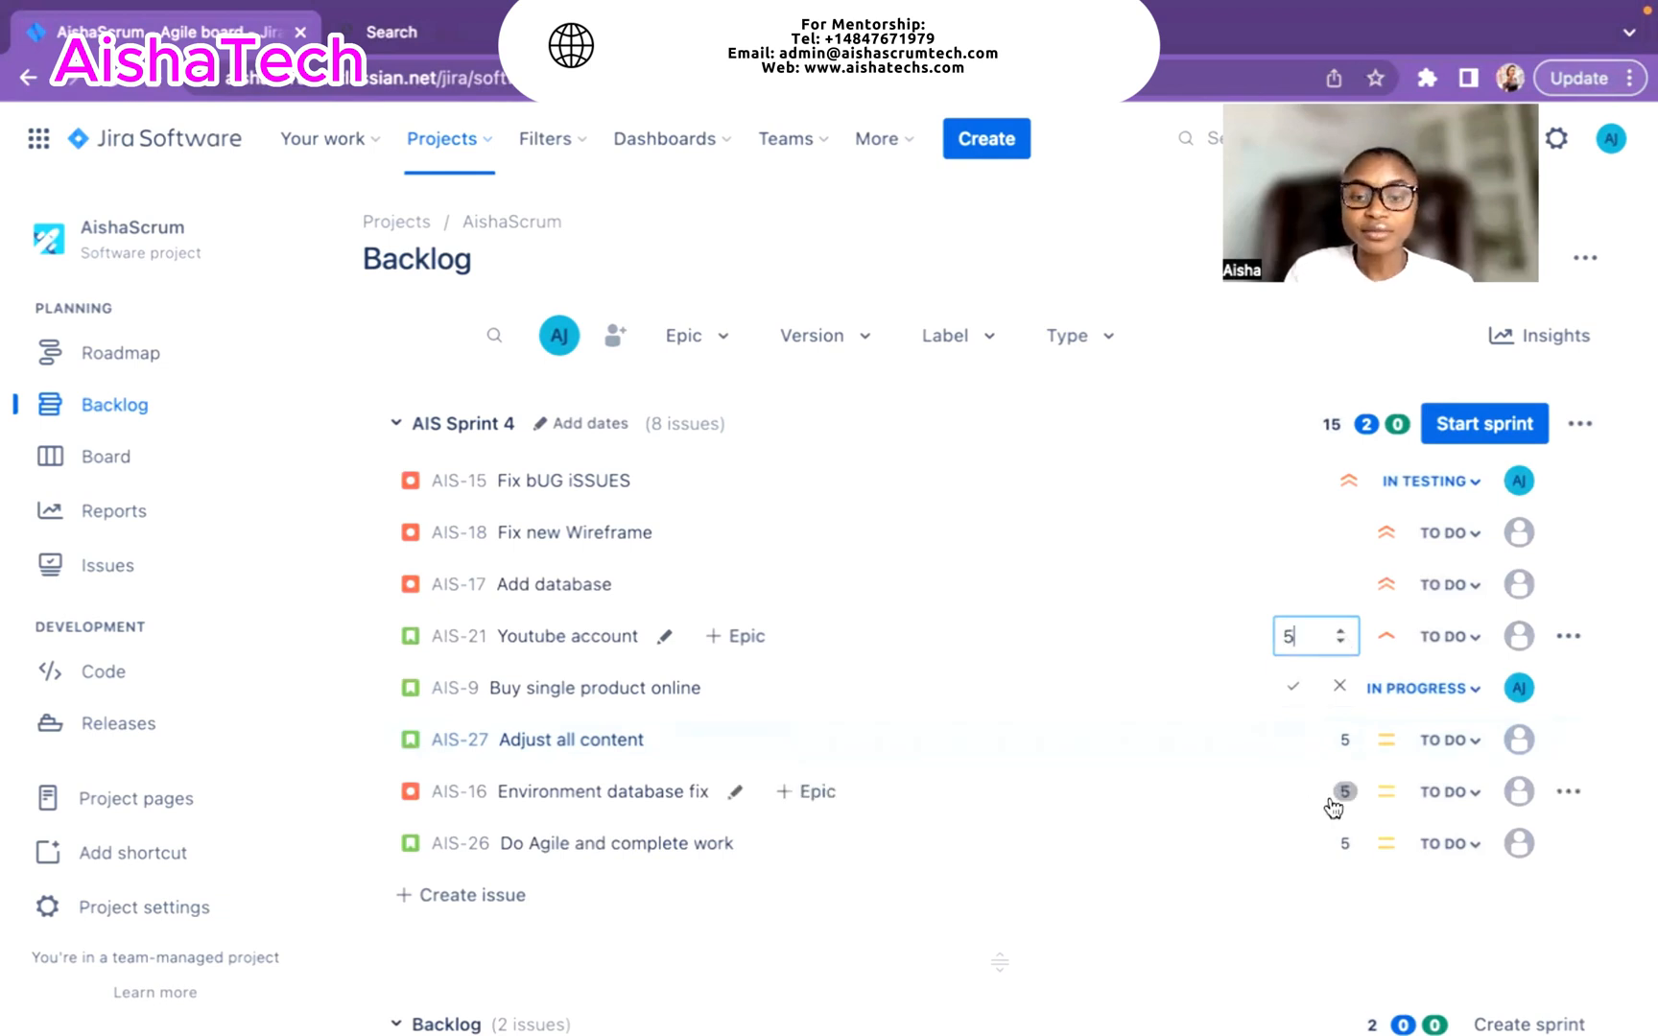
left_click(1294, 686)
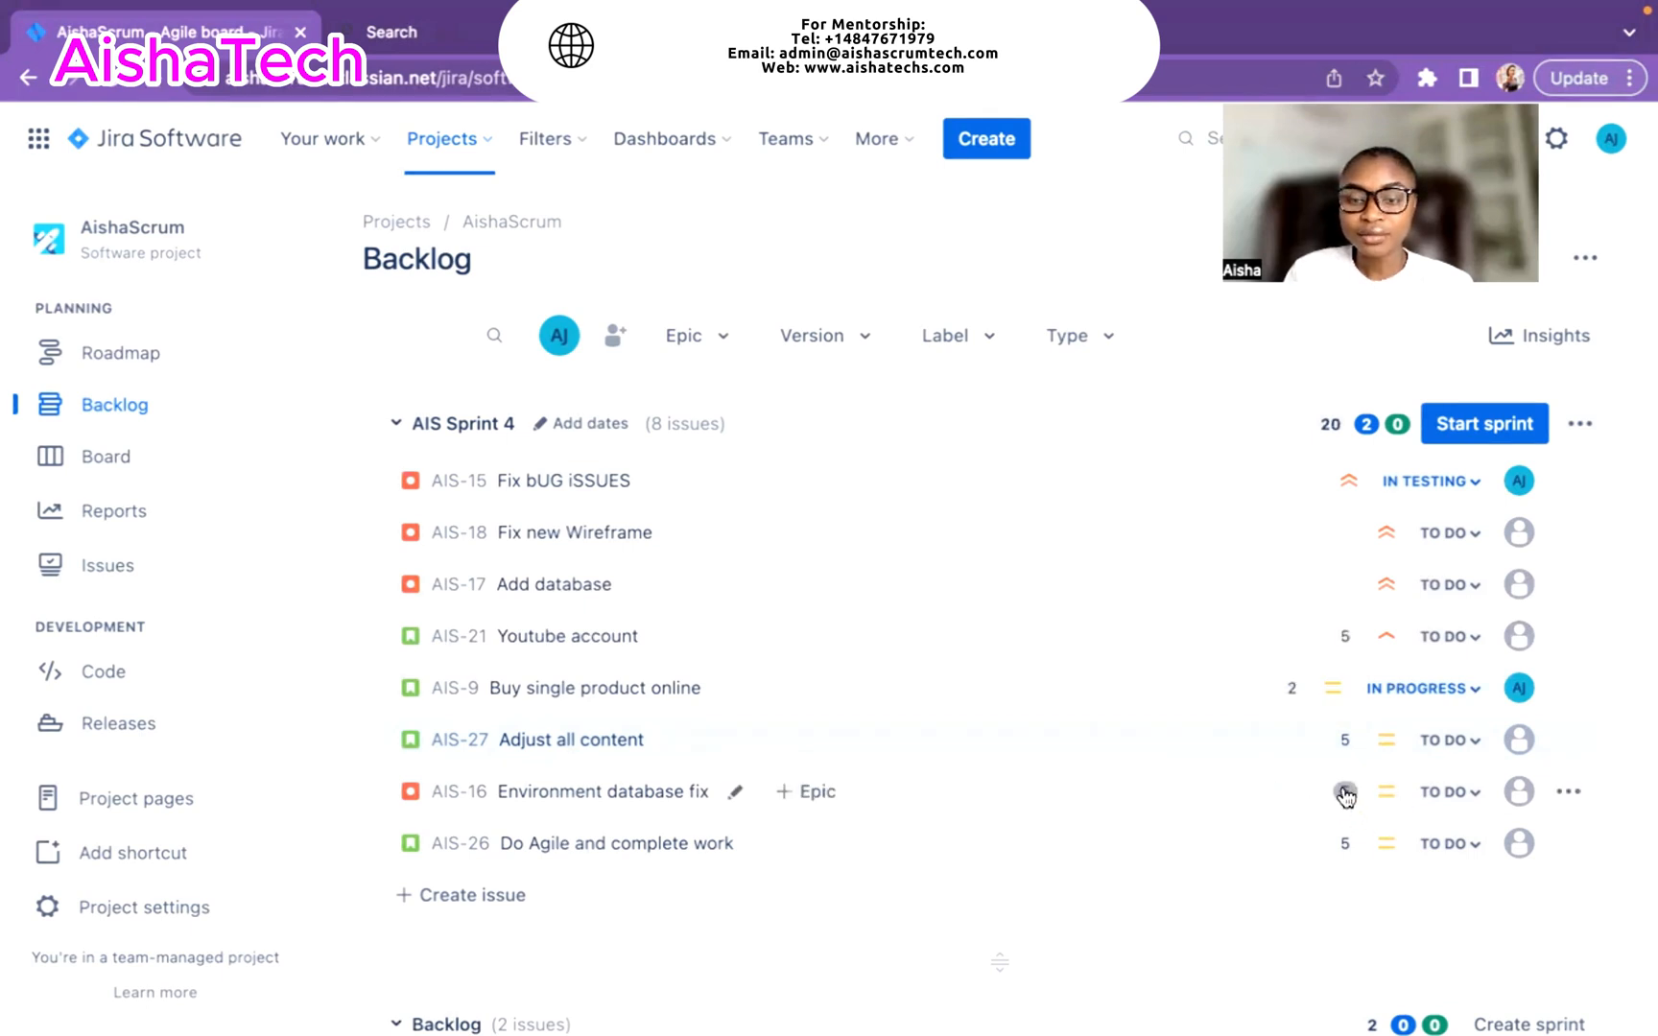
- Clear the story point estimate of AIS-16 Environment database fix
left_click(1345, 794)
key("BackSpace")
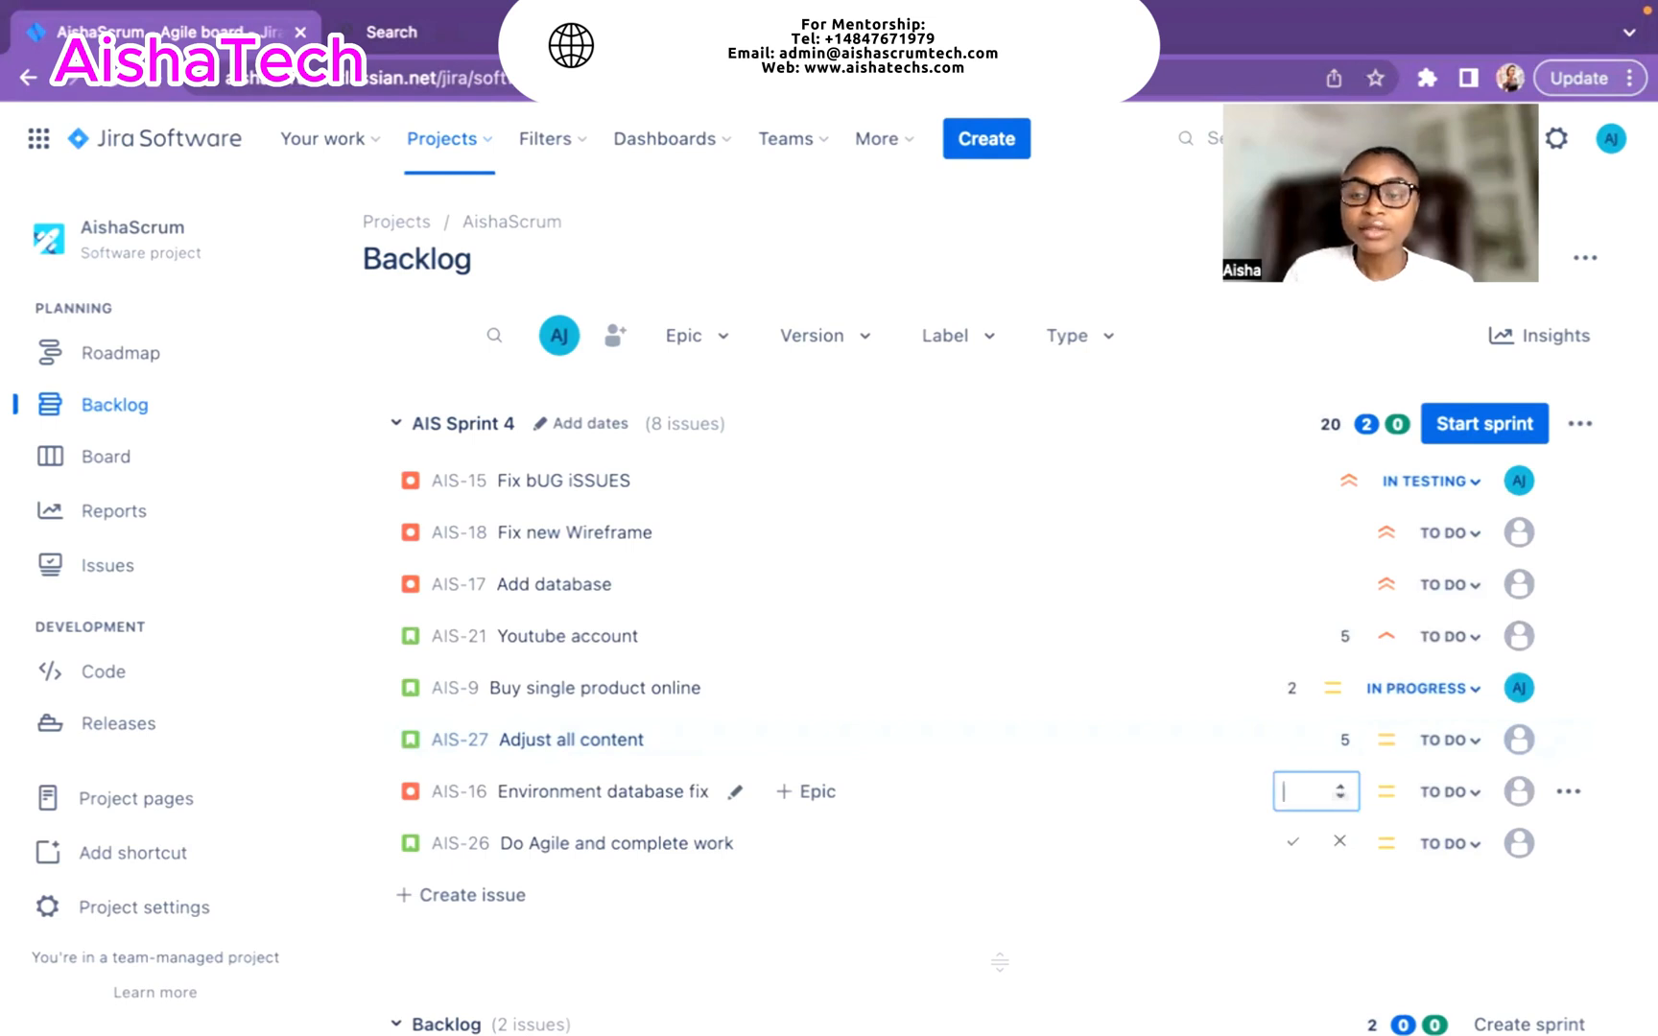
left_click(1286, 850)
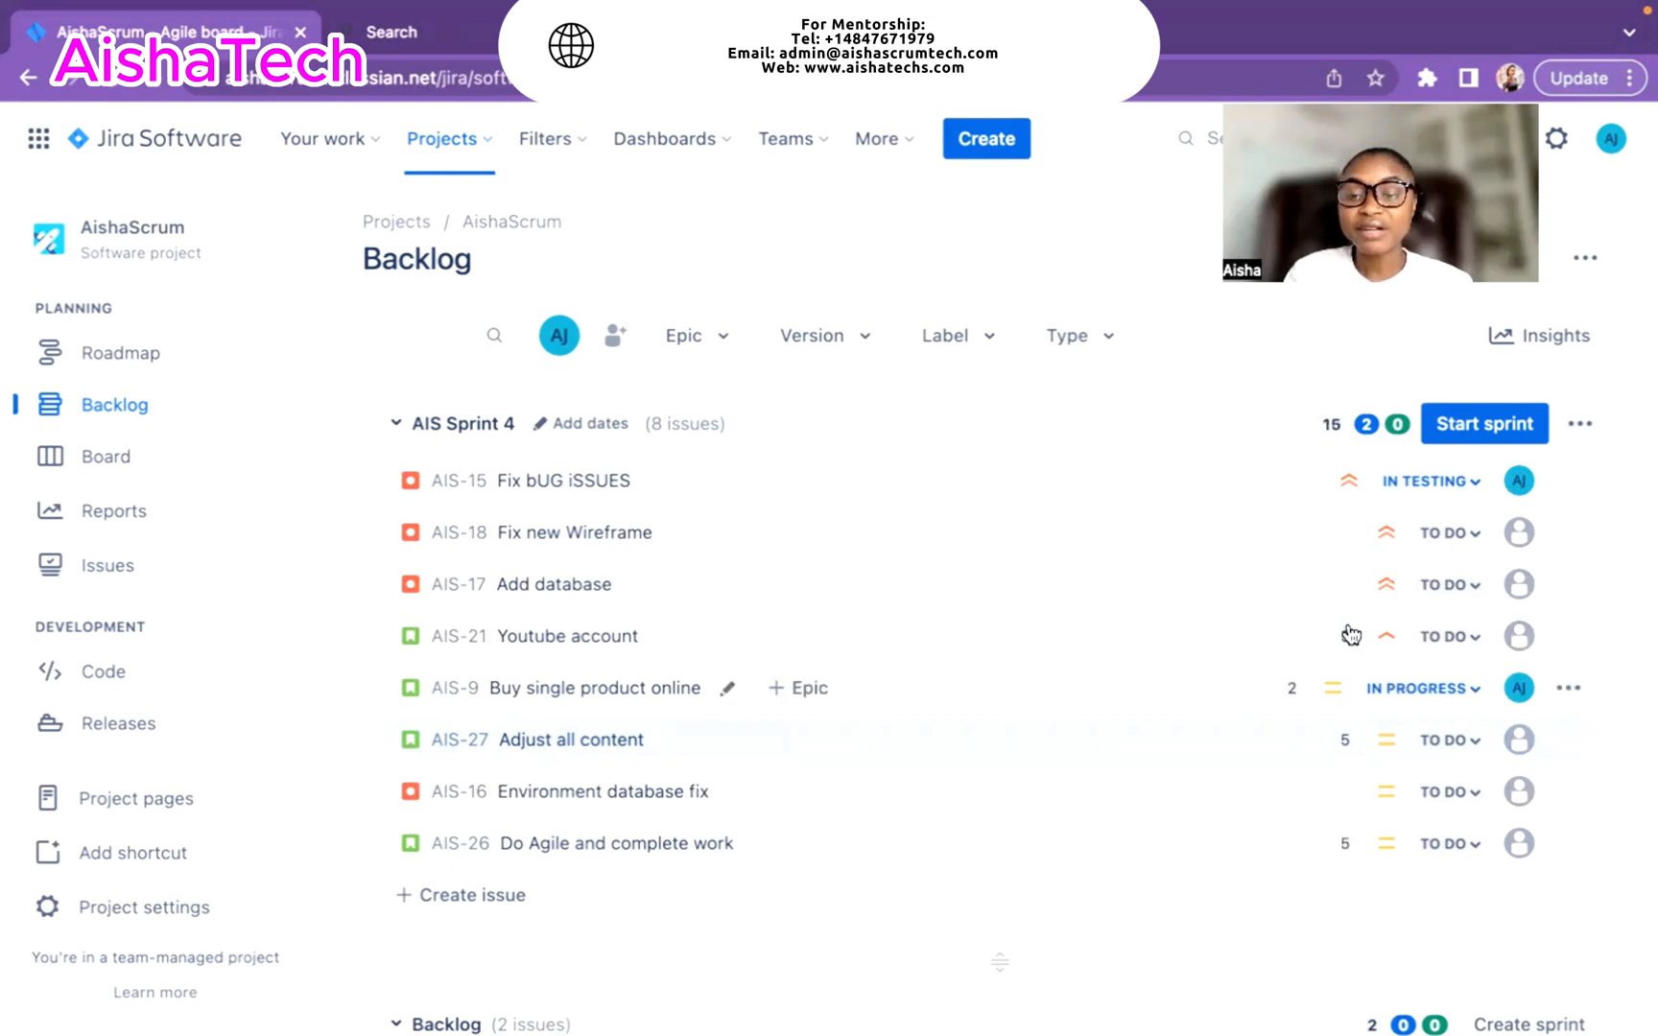
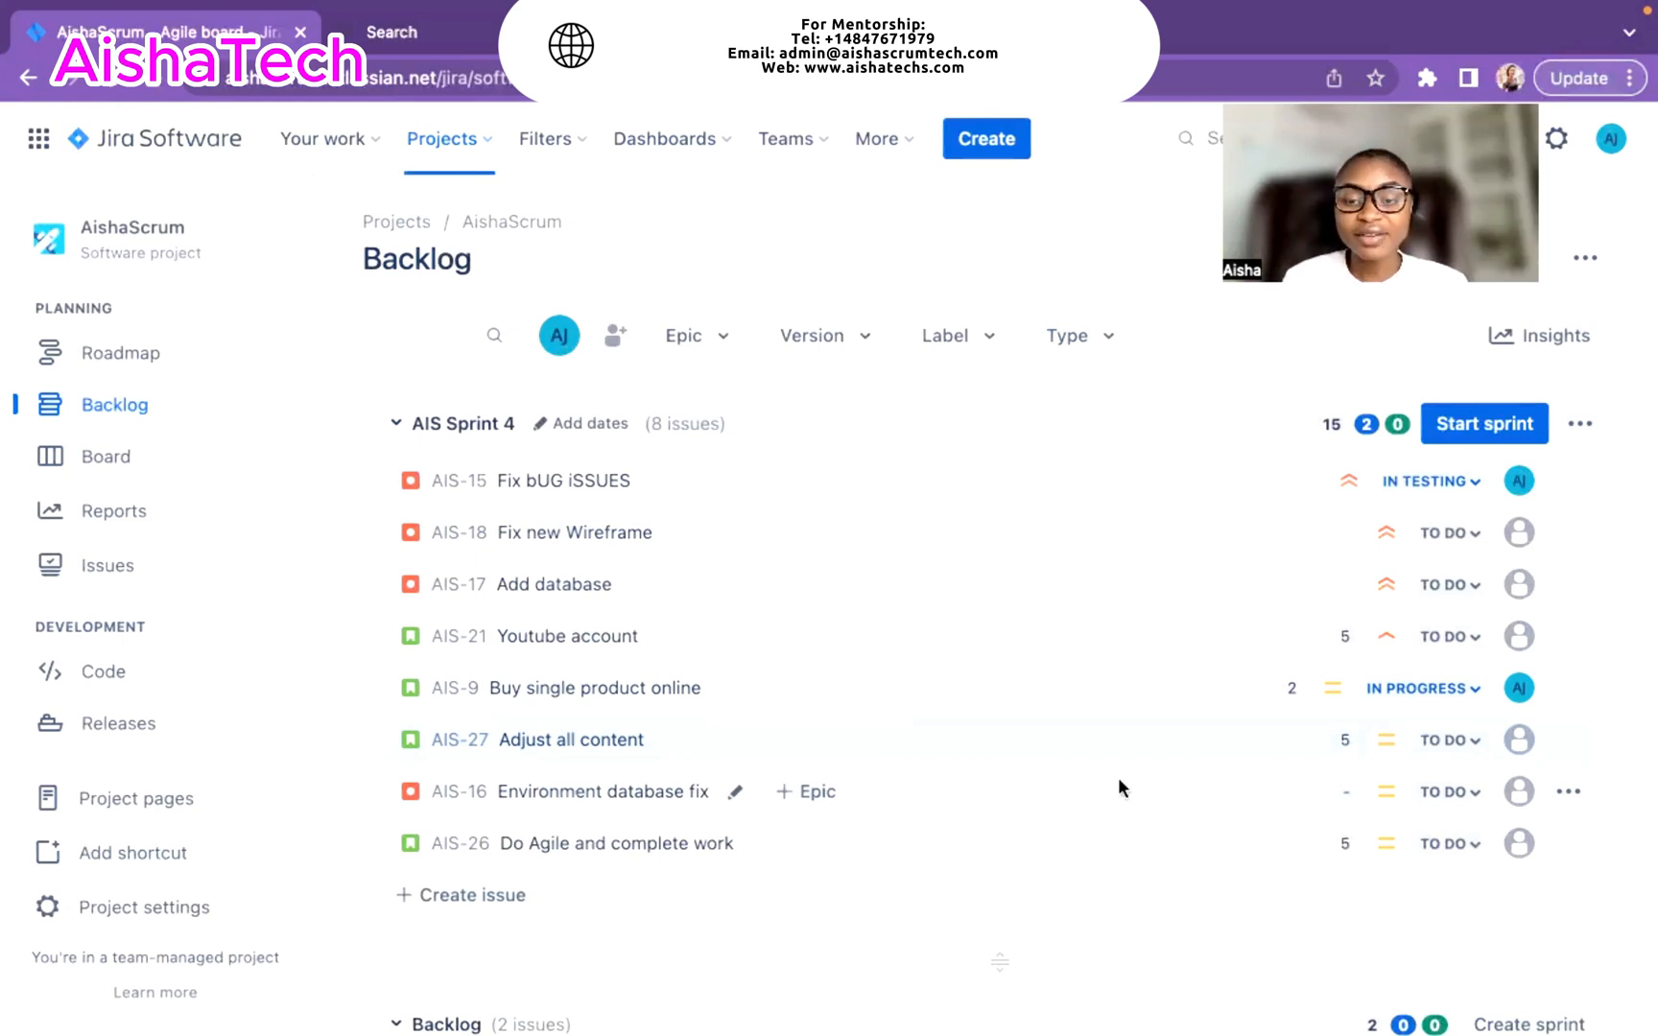
- Check the details of AIS-16 Environment database fix, close them, and move the issue from AIS Sprint 4 to the top of the backlog
left_click(1120, 785)
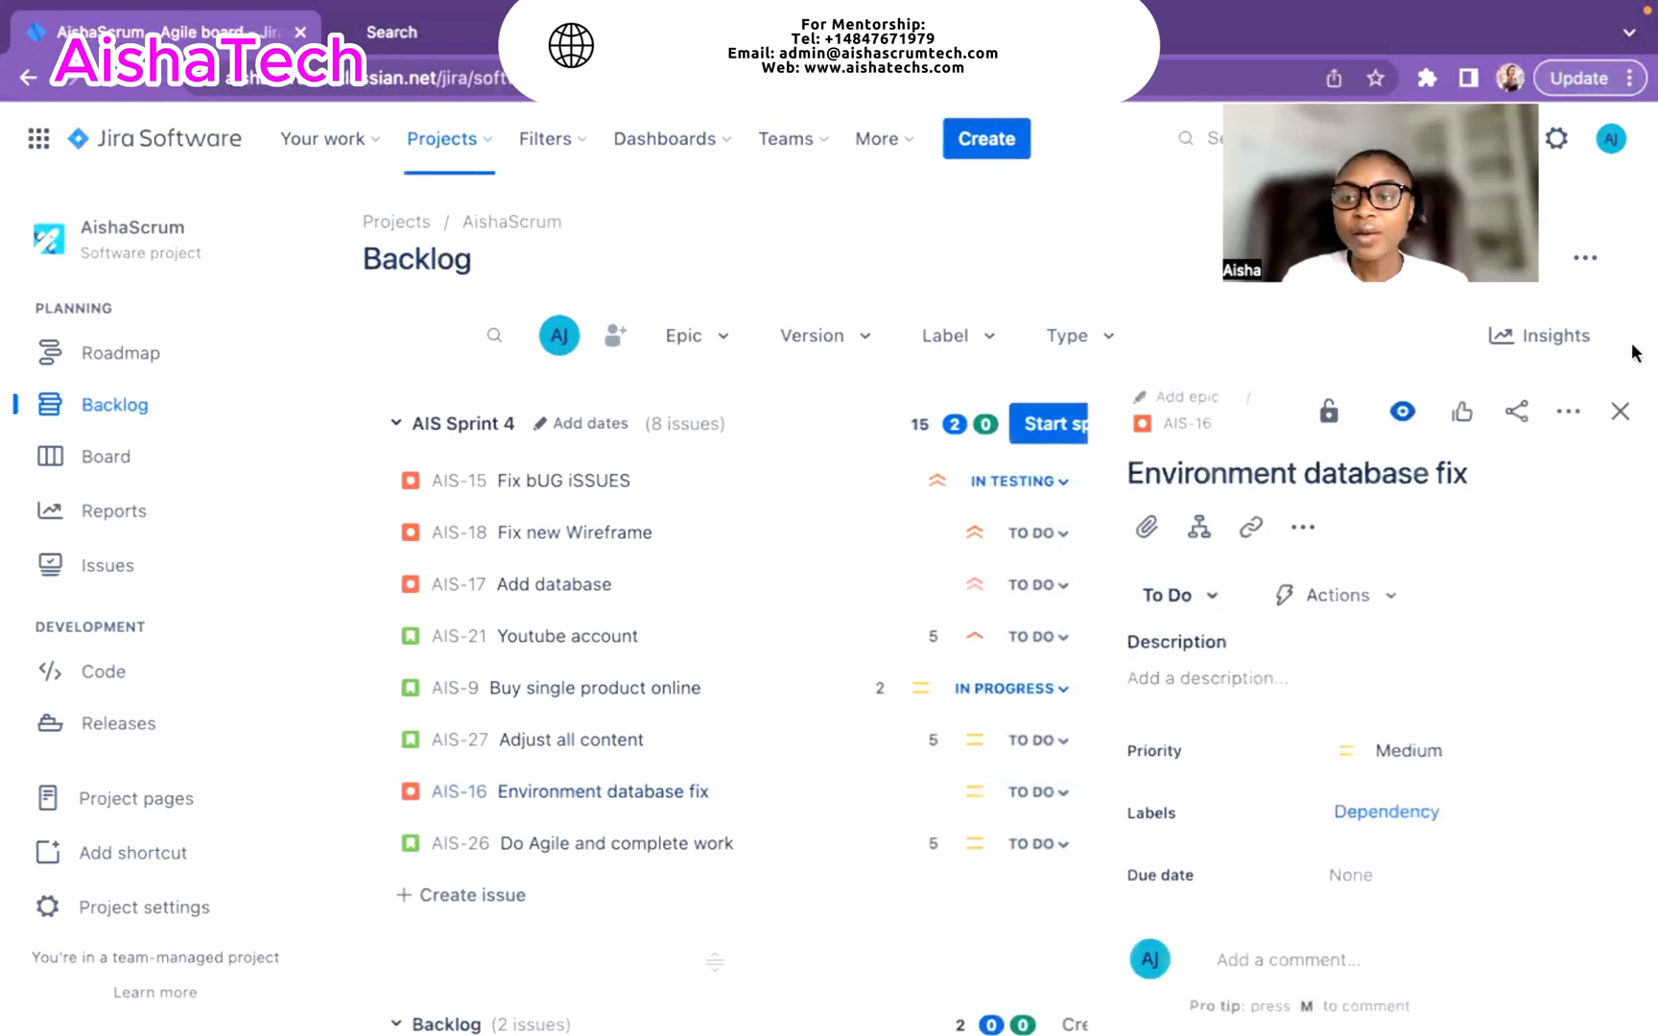
left_click(1622, 413)
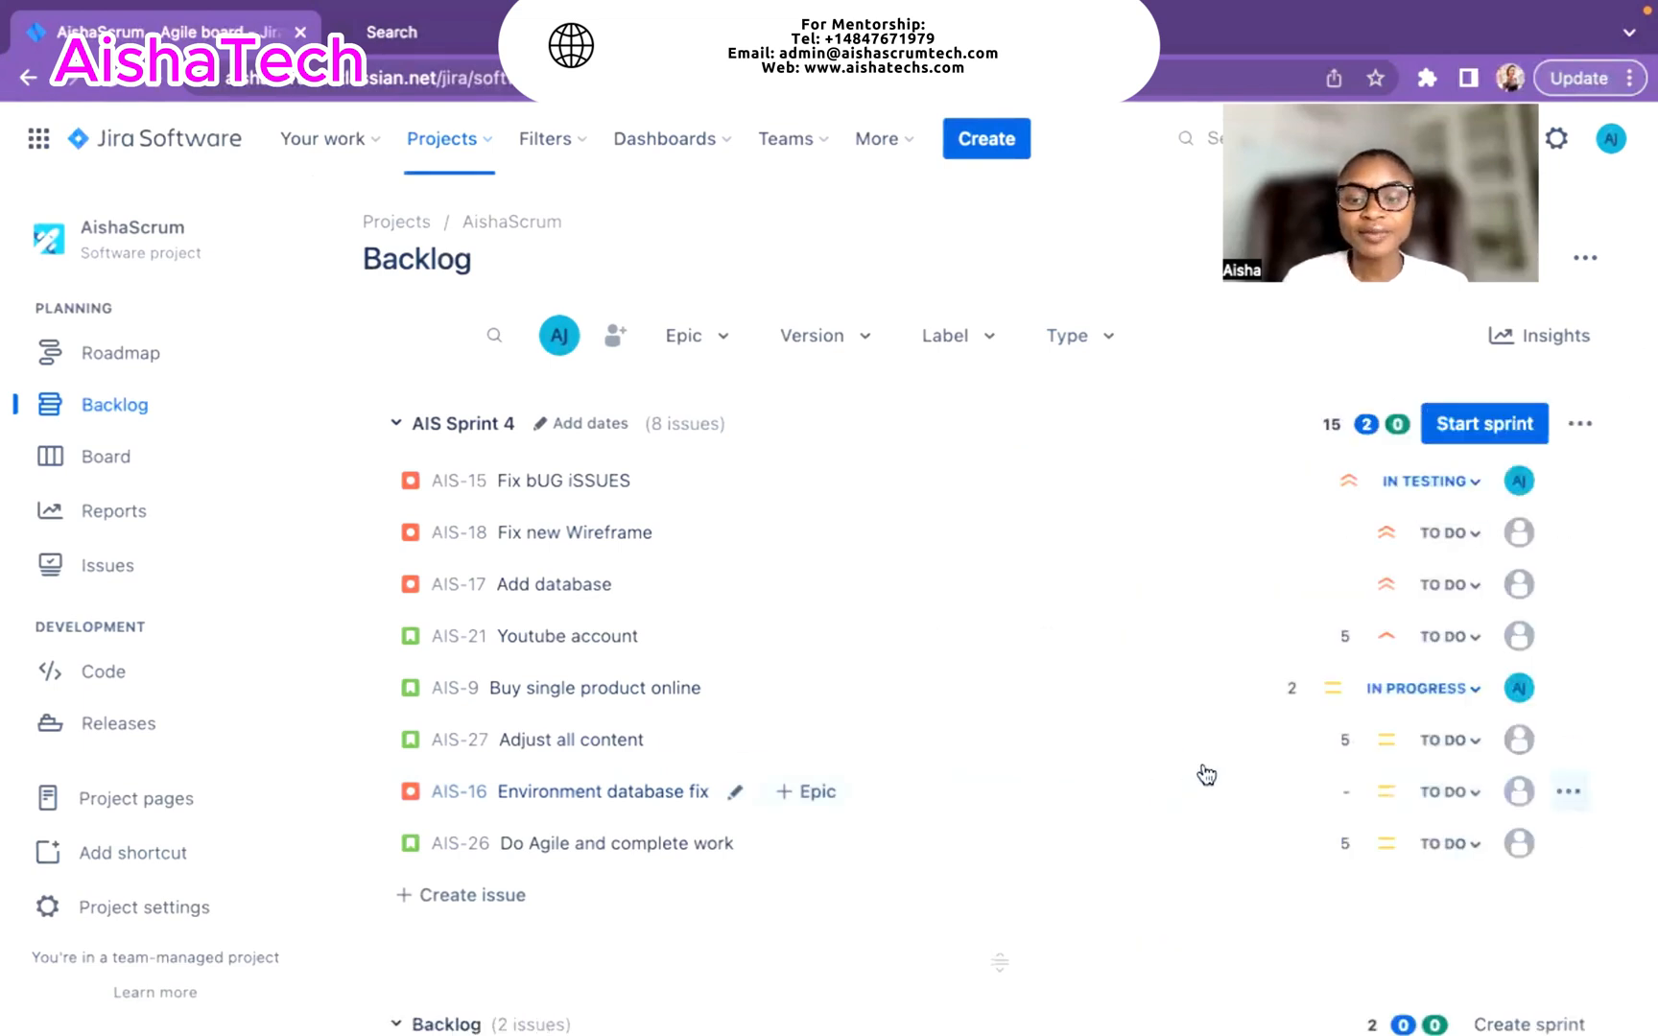
left_click(1225, 788)
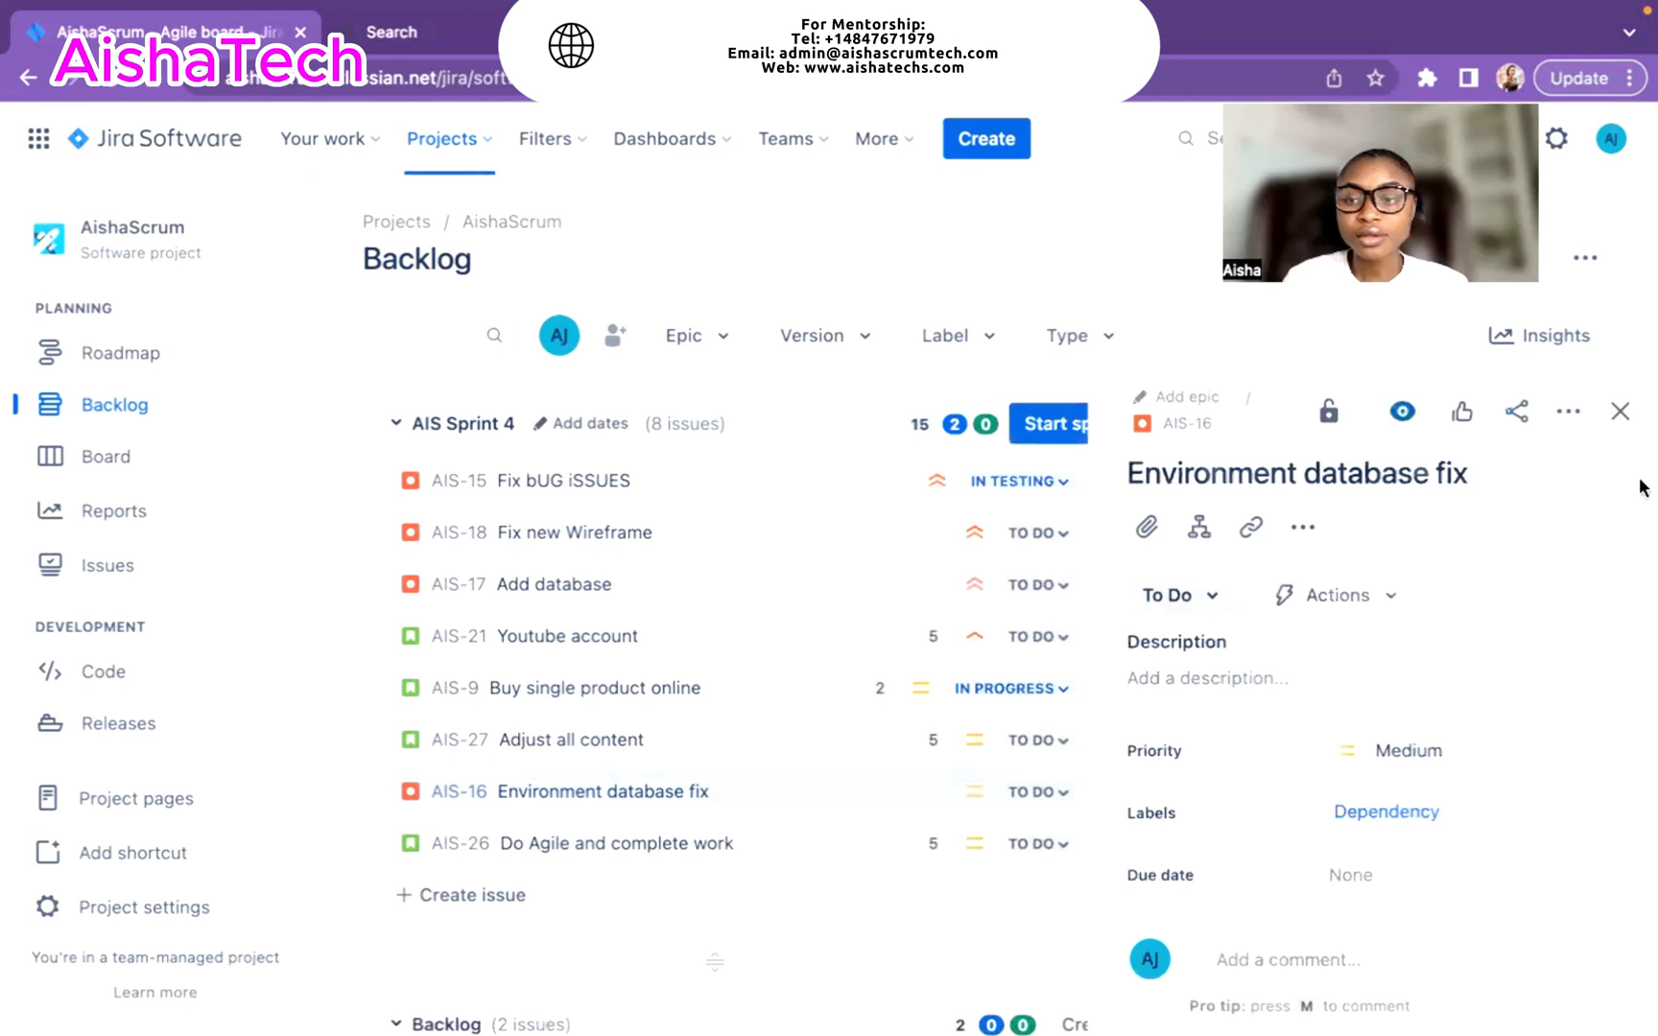
left_click(1620, 410)
left_click_drag(902, 792, 840, 942)
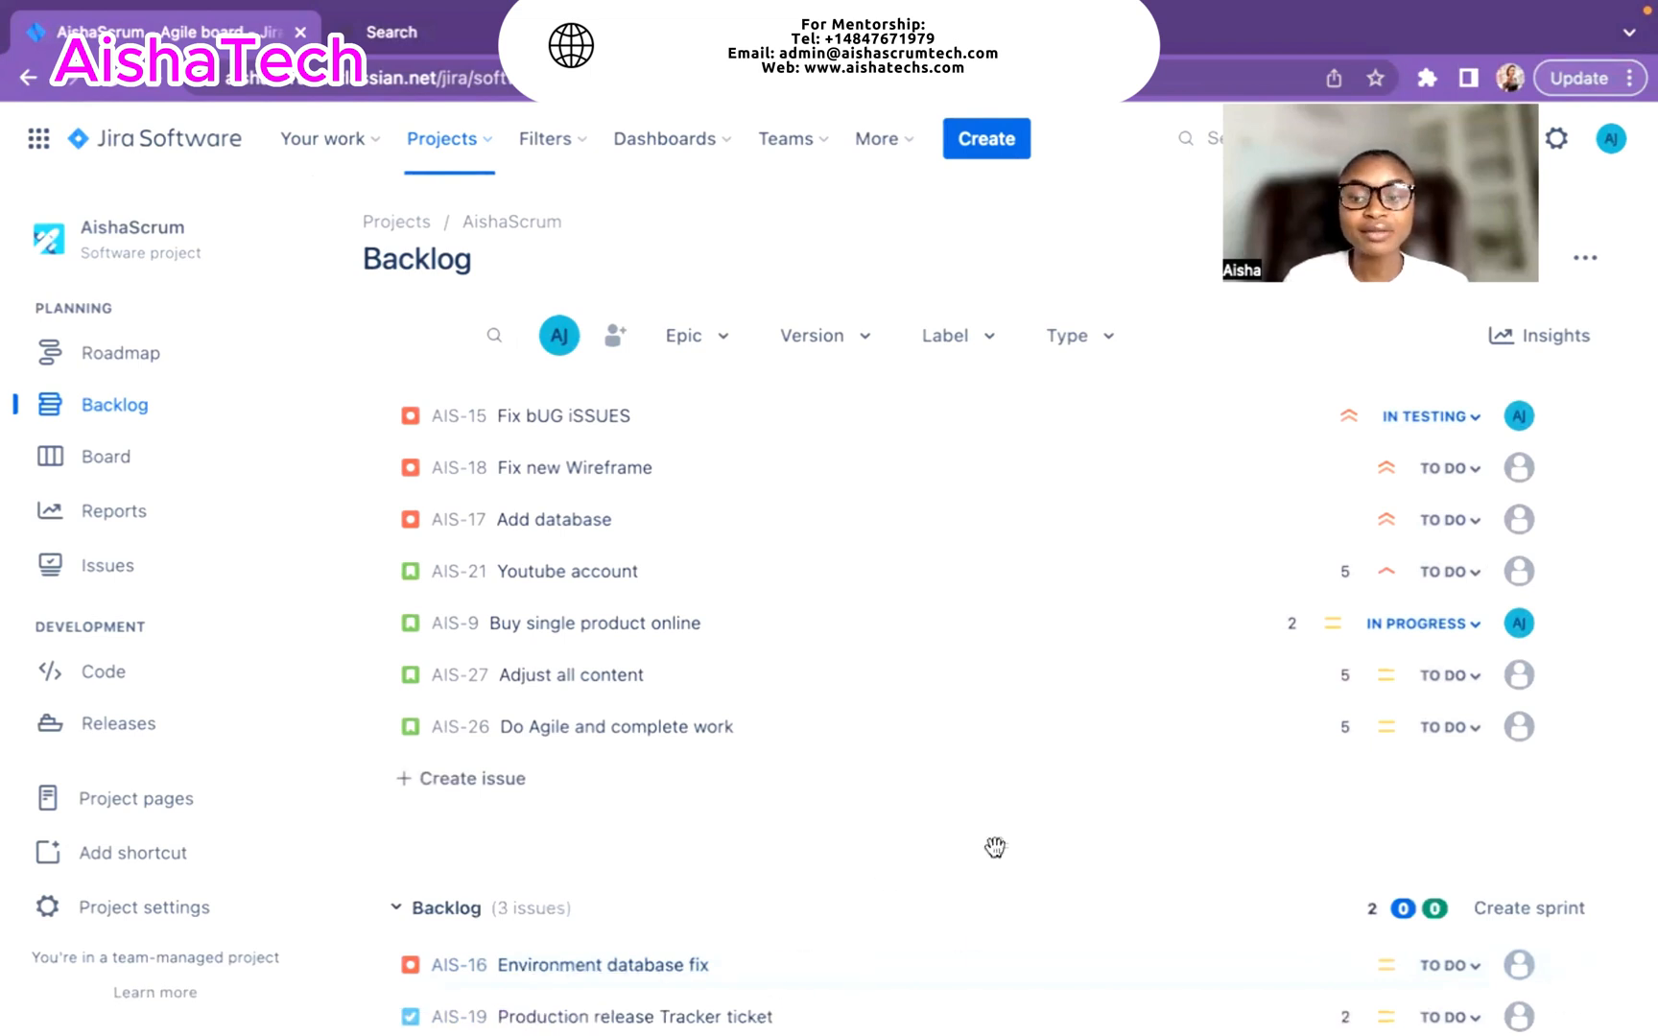
scroll(995, 844, "up", 1)
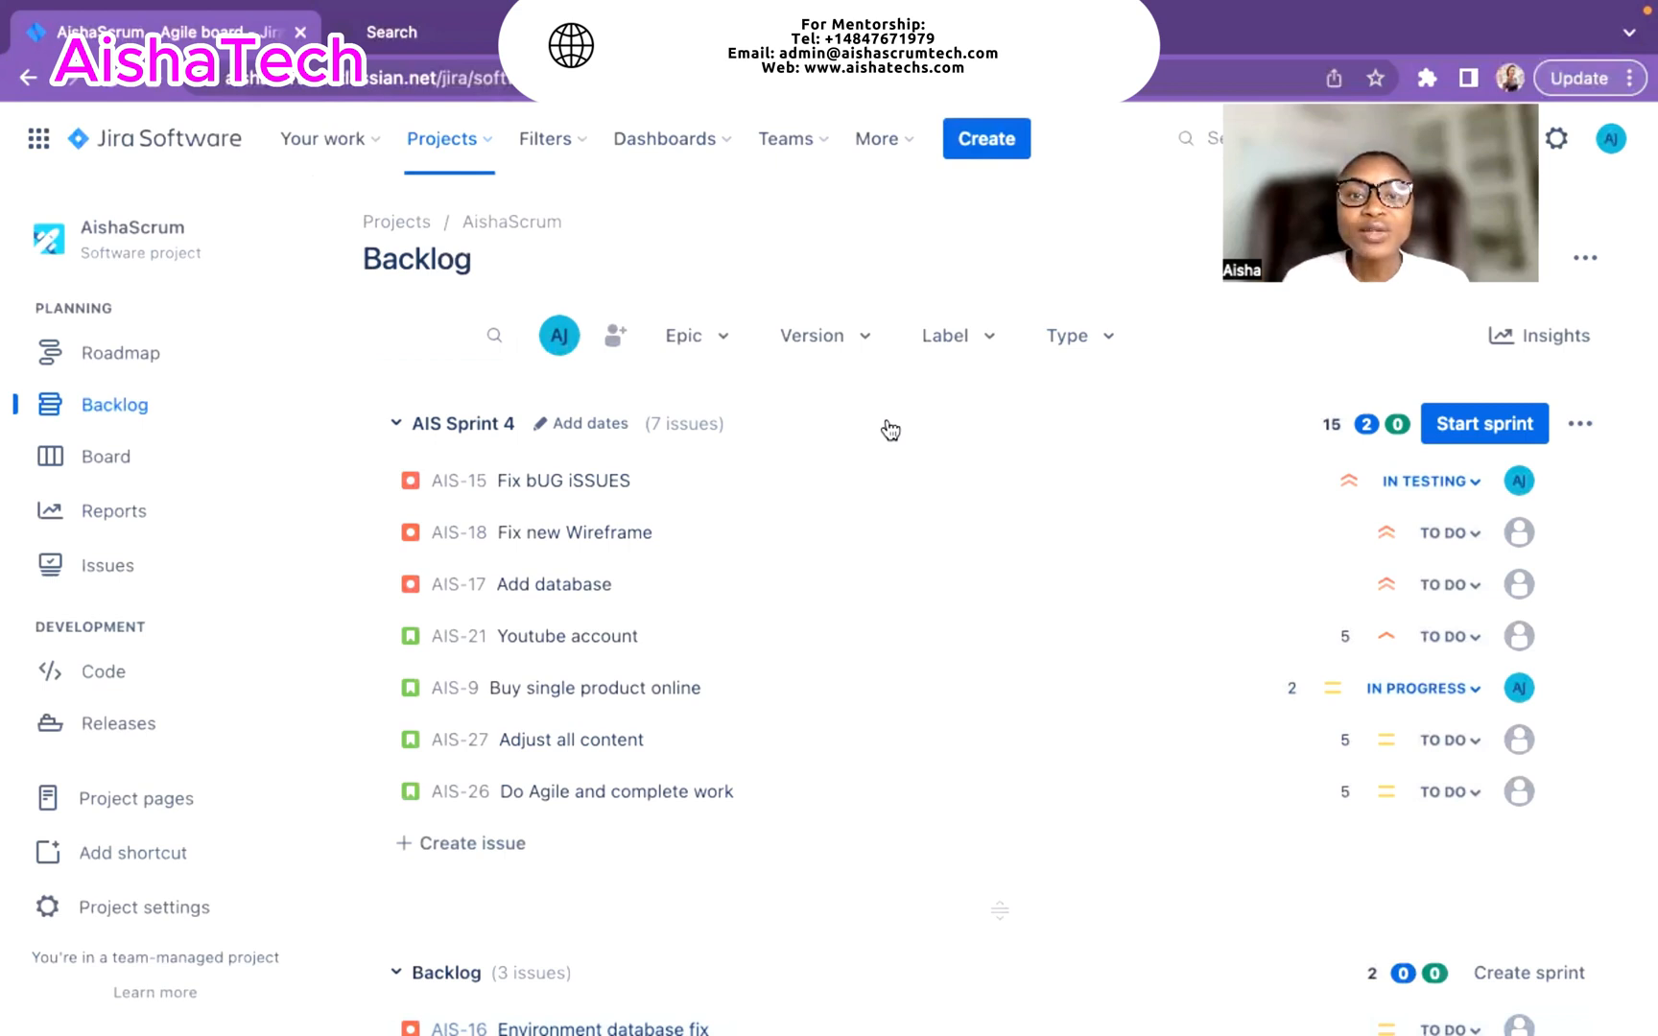
- Move AIS-21 Youtube account out of AIS Sprint 4 to the top of the backlog
mouse_move(997, 669)
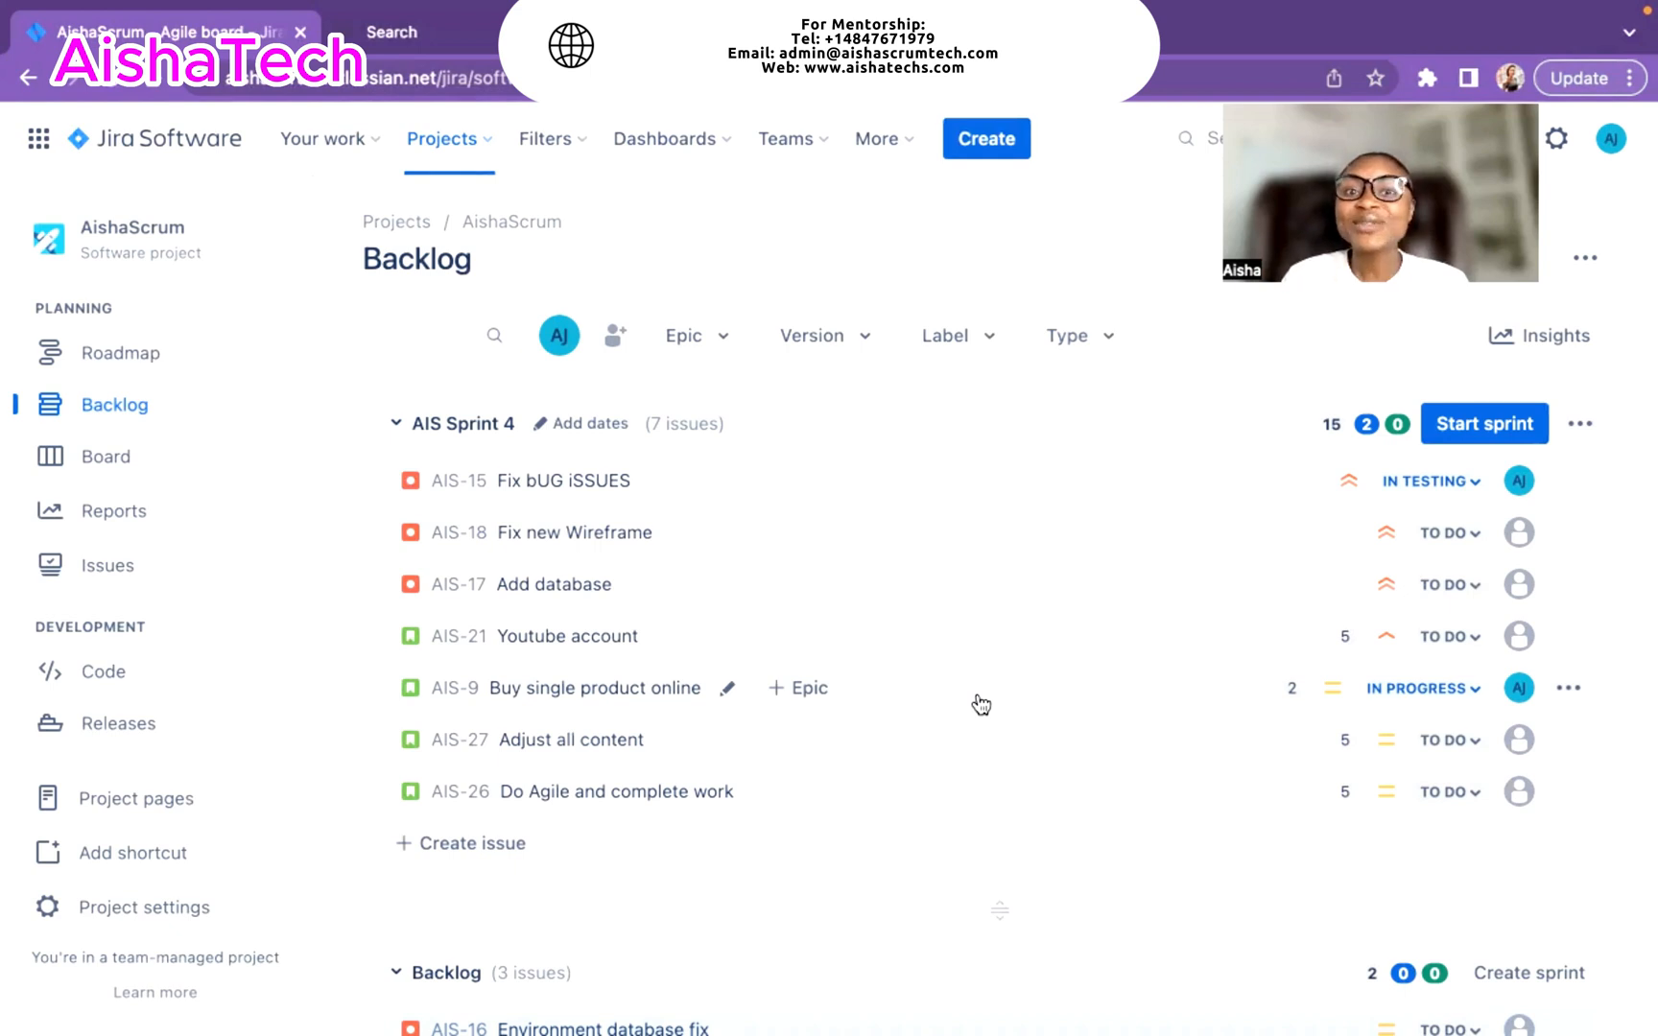
scroll(981, 705, "down", 1)
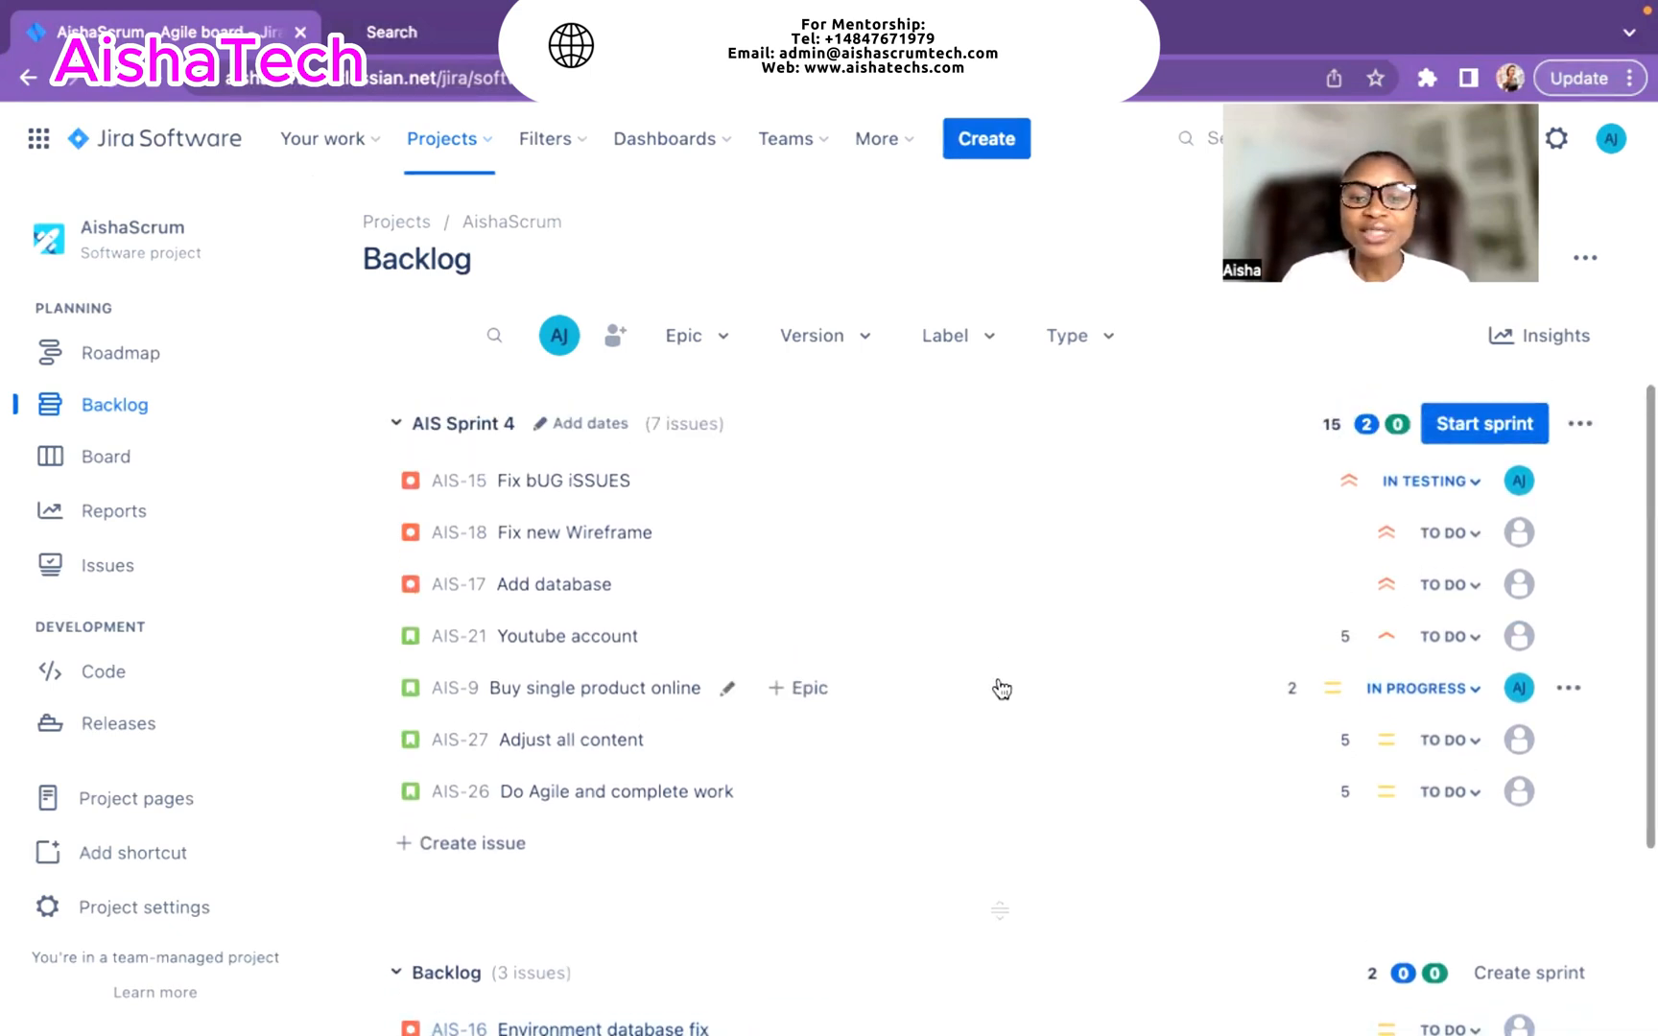
left_click_drag(976, 650, 885, 942)
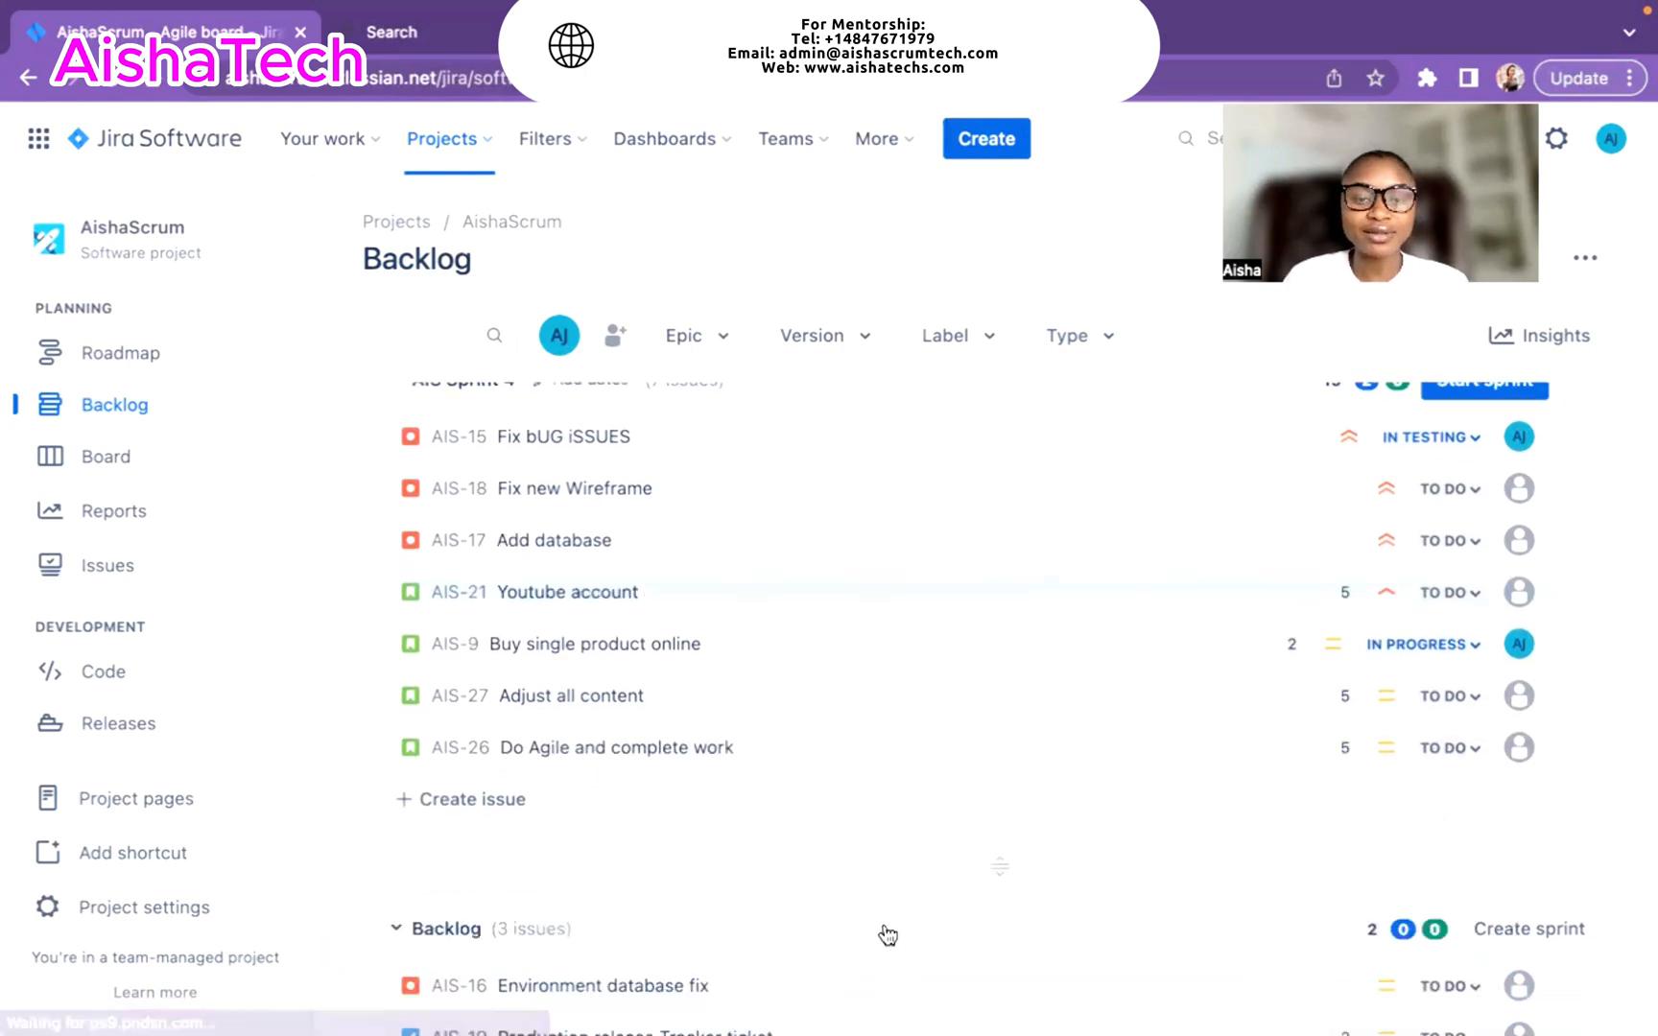
left_click_drag(910, 596, 846, 932)
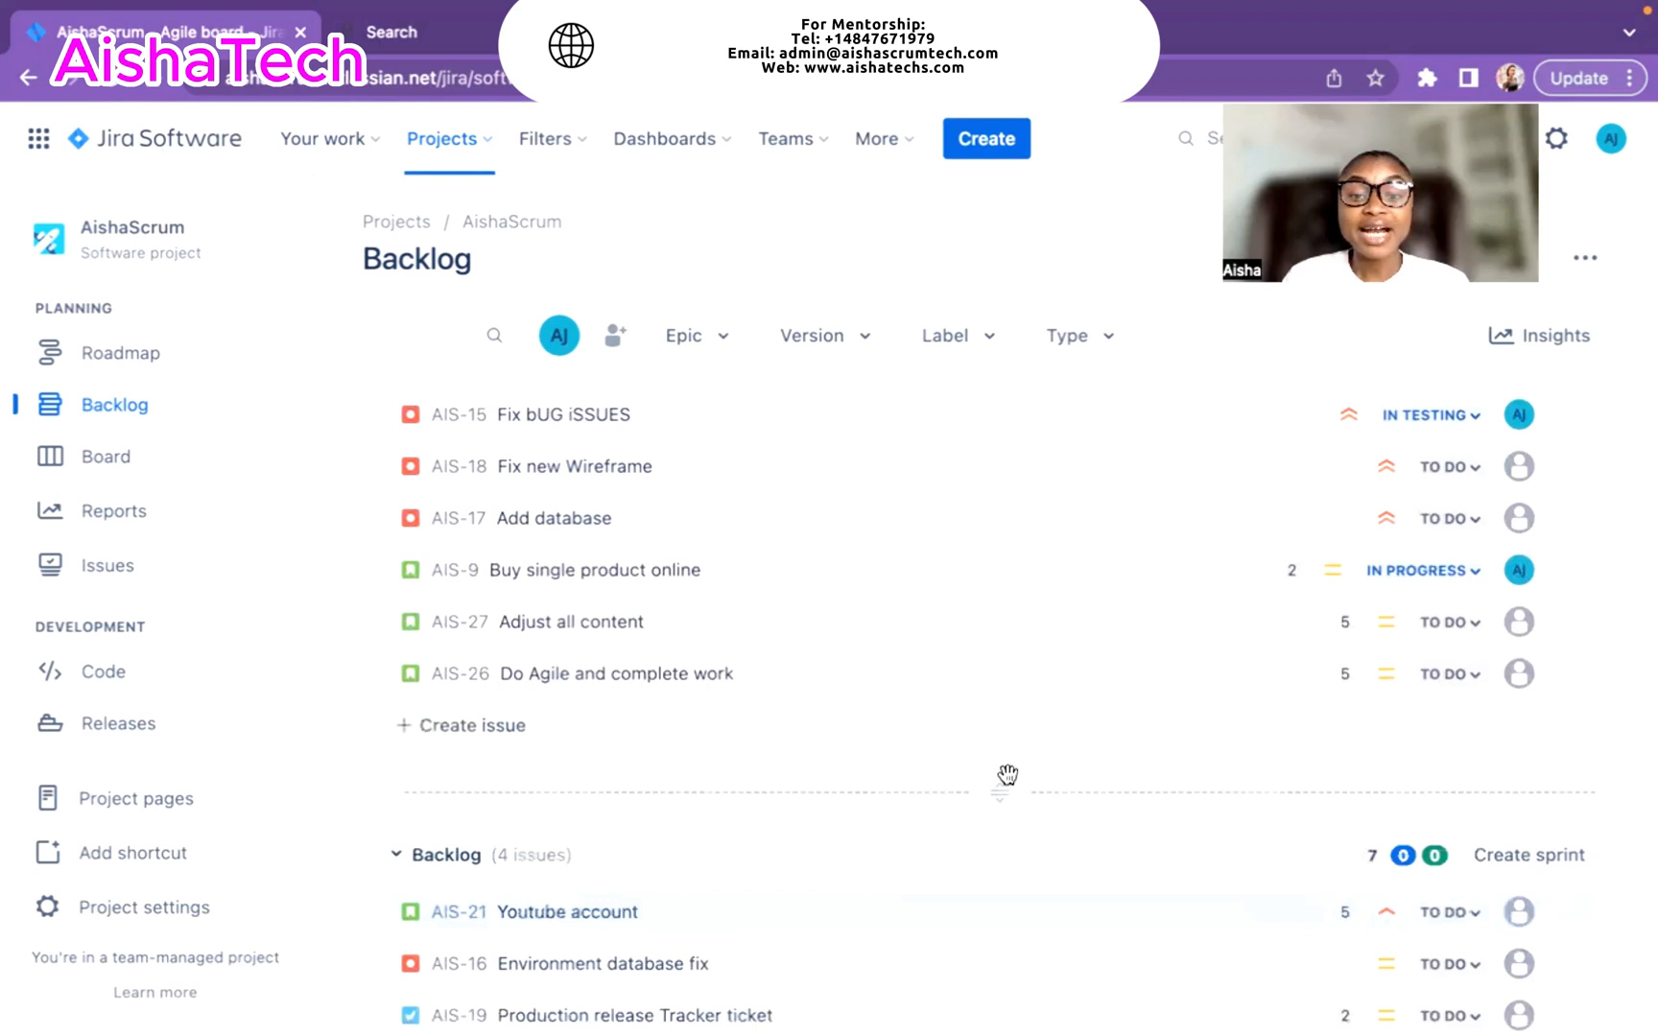
scroll(924, 802, "up", 1)
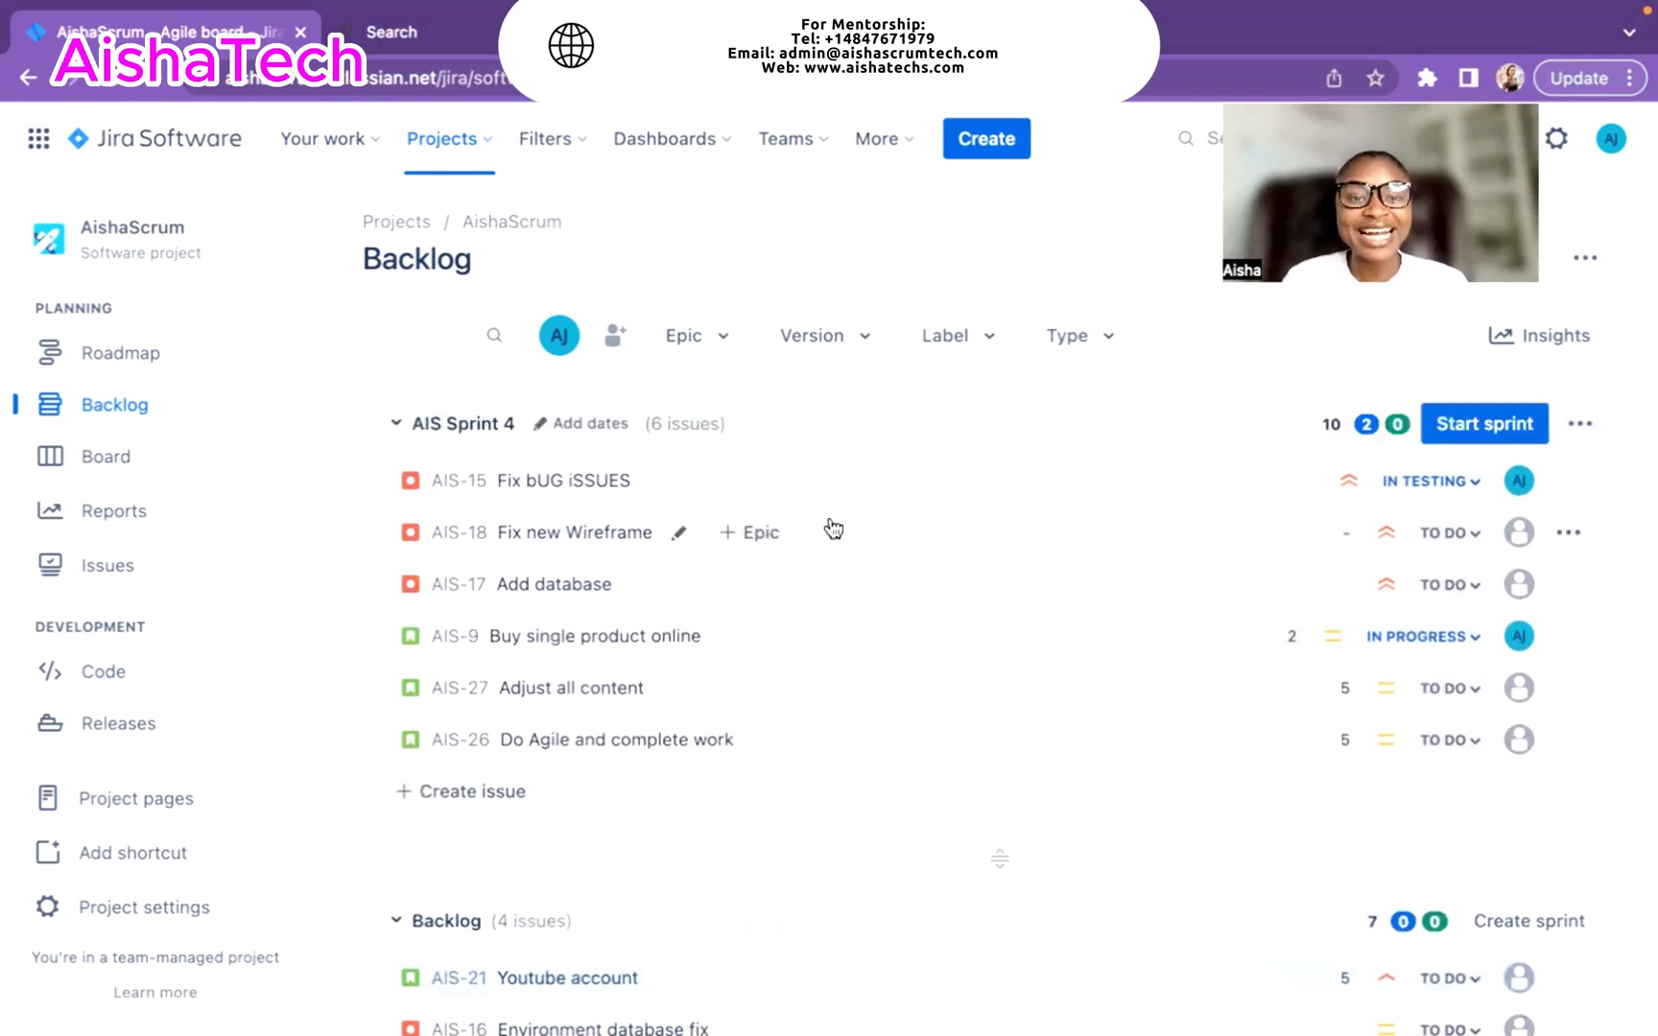
- Review the issues remaining in AIS Sprint 4 against those in the backlog, including their estimates and priorities
scroll(833, 528, "down", 2)
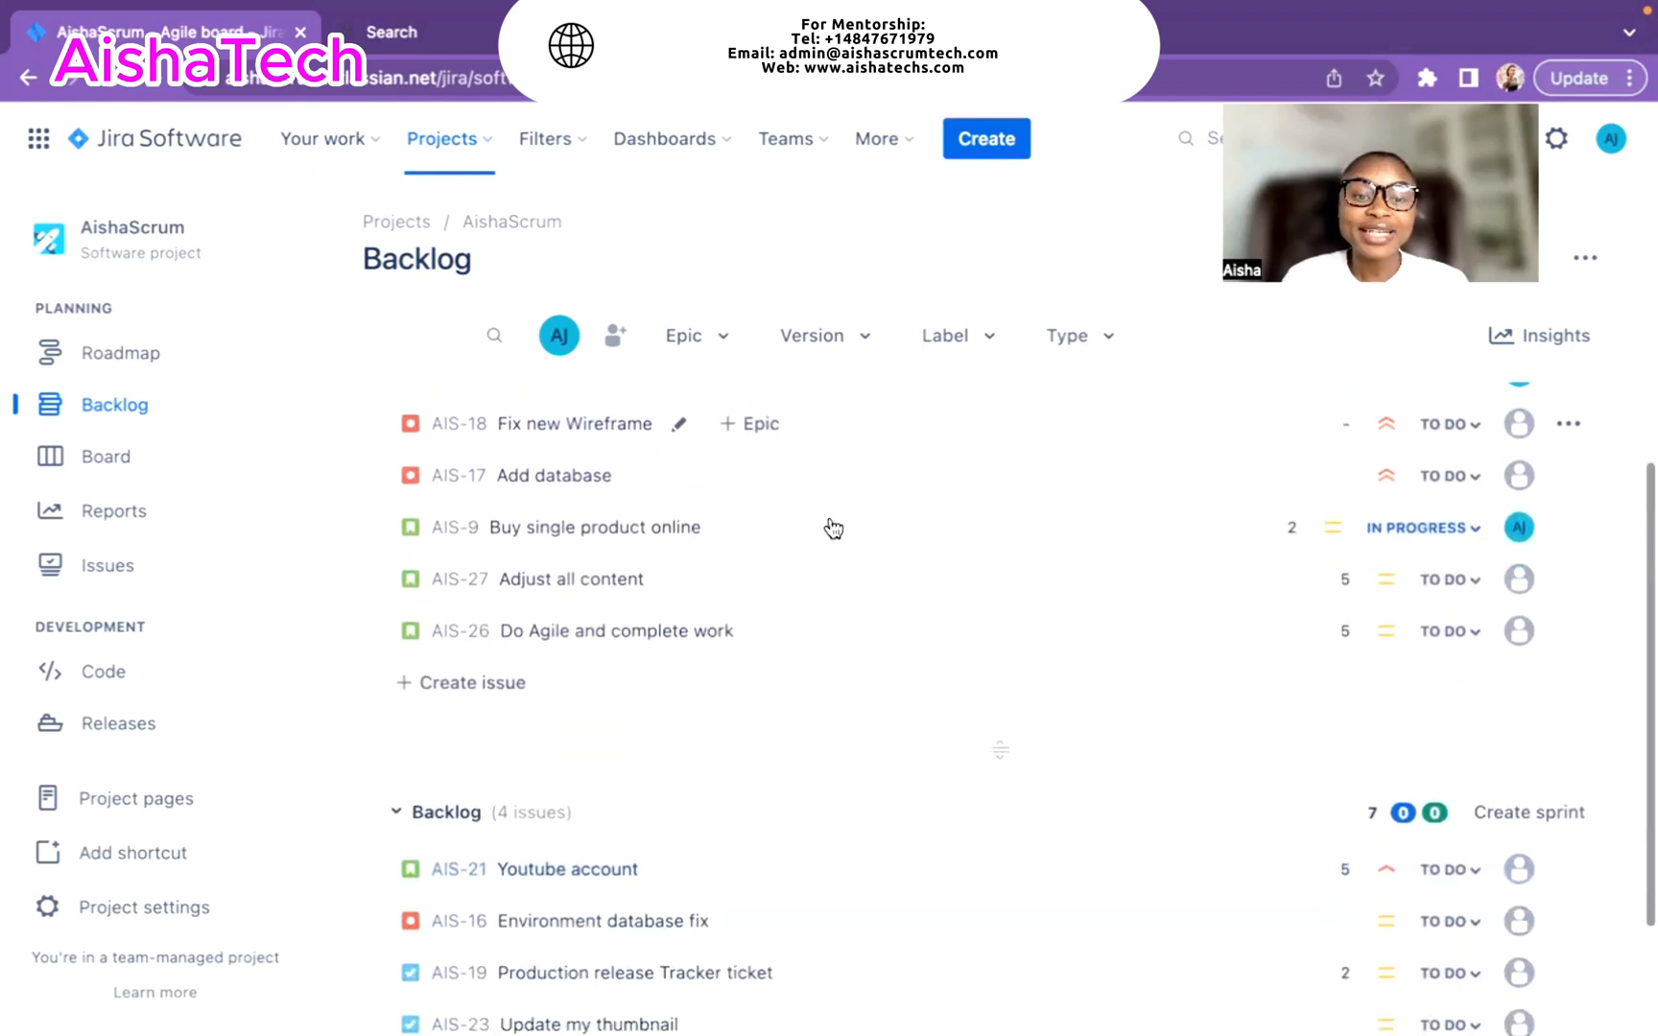
scroll(832, 529, "down", 3)
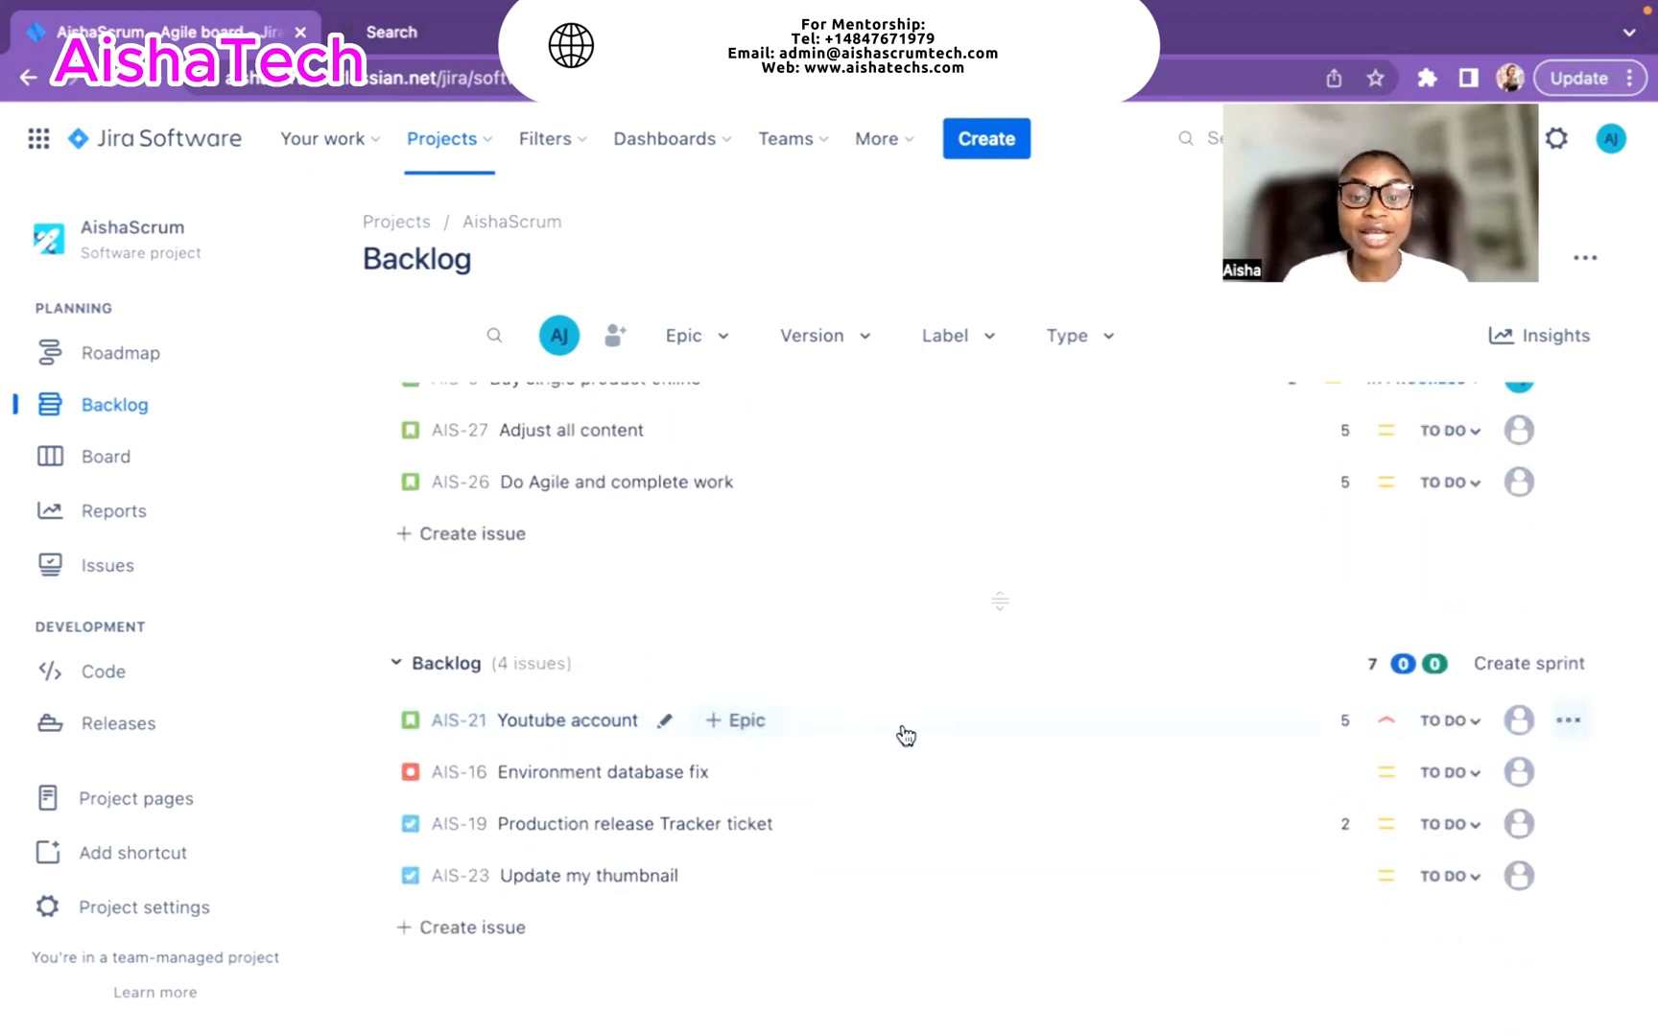
scroll(849, 592, "up", 5)
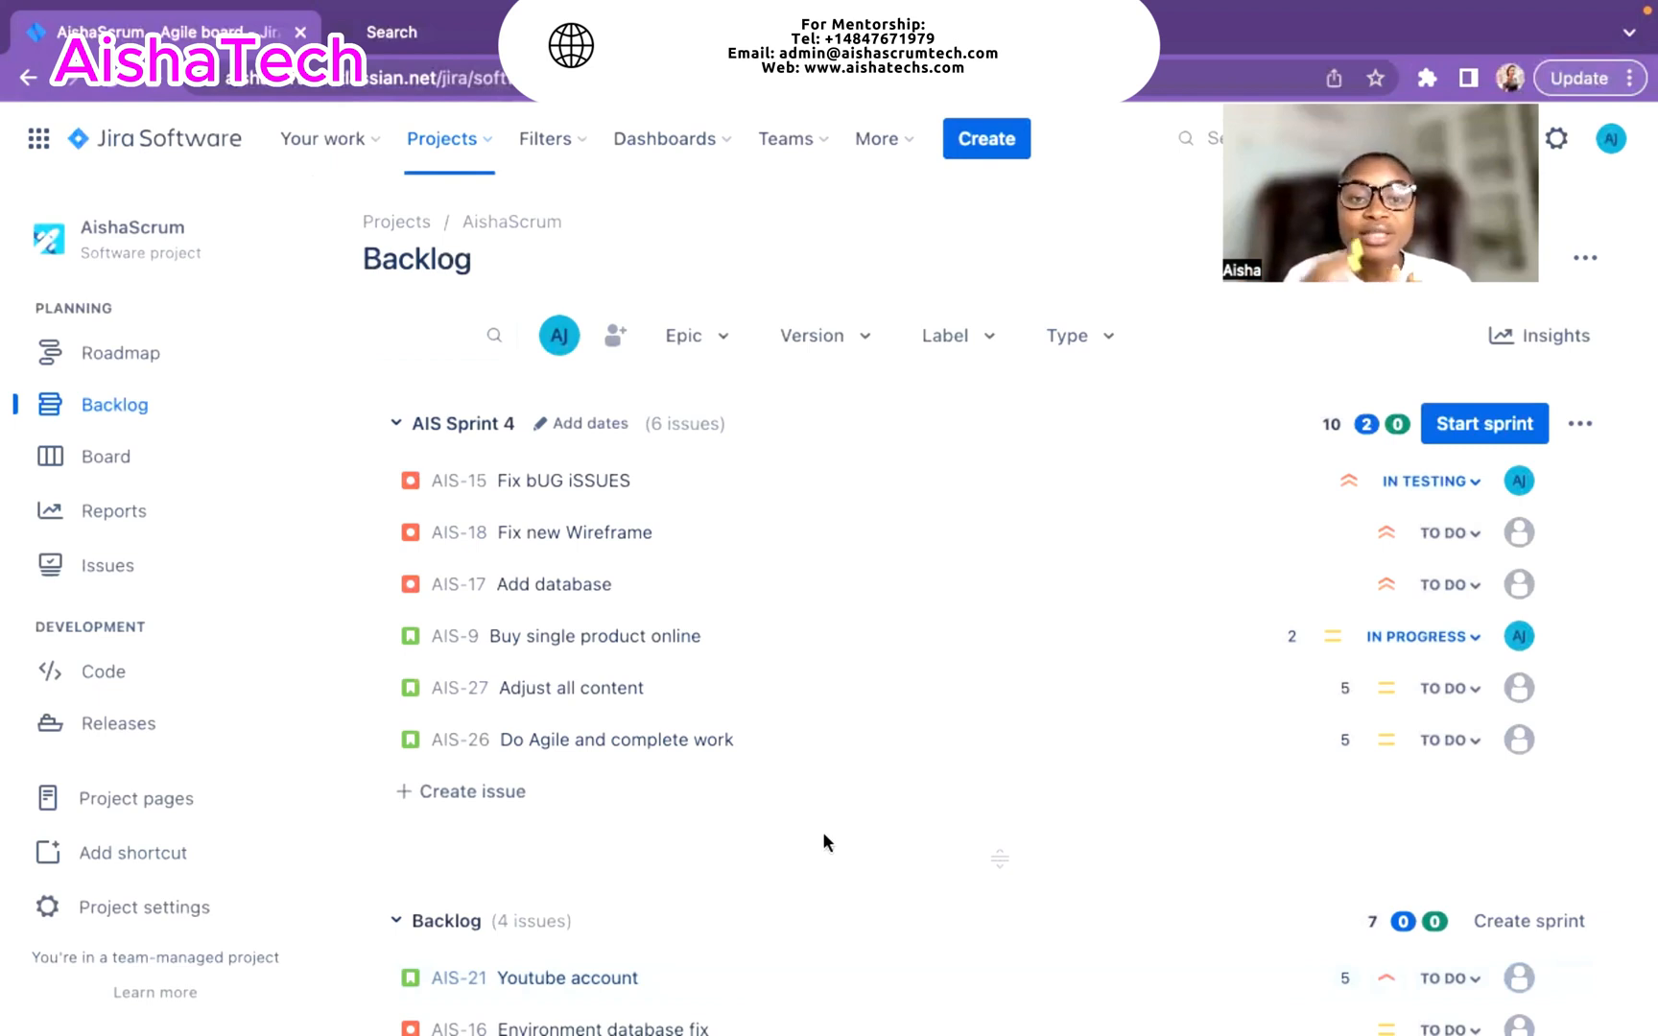
scroll(622, 859, "down", 3)
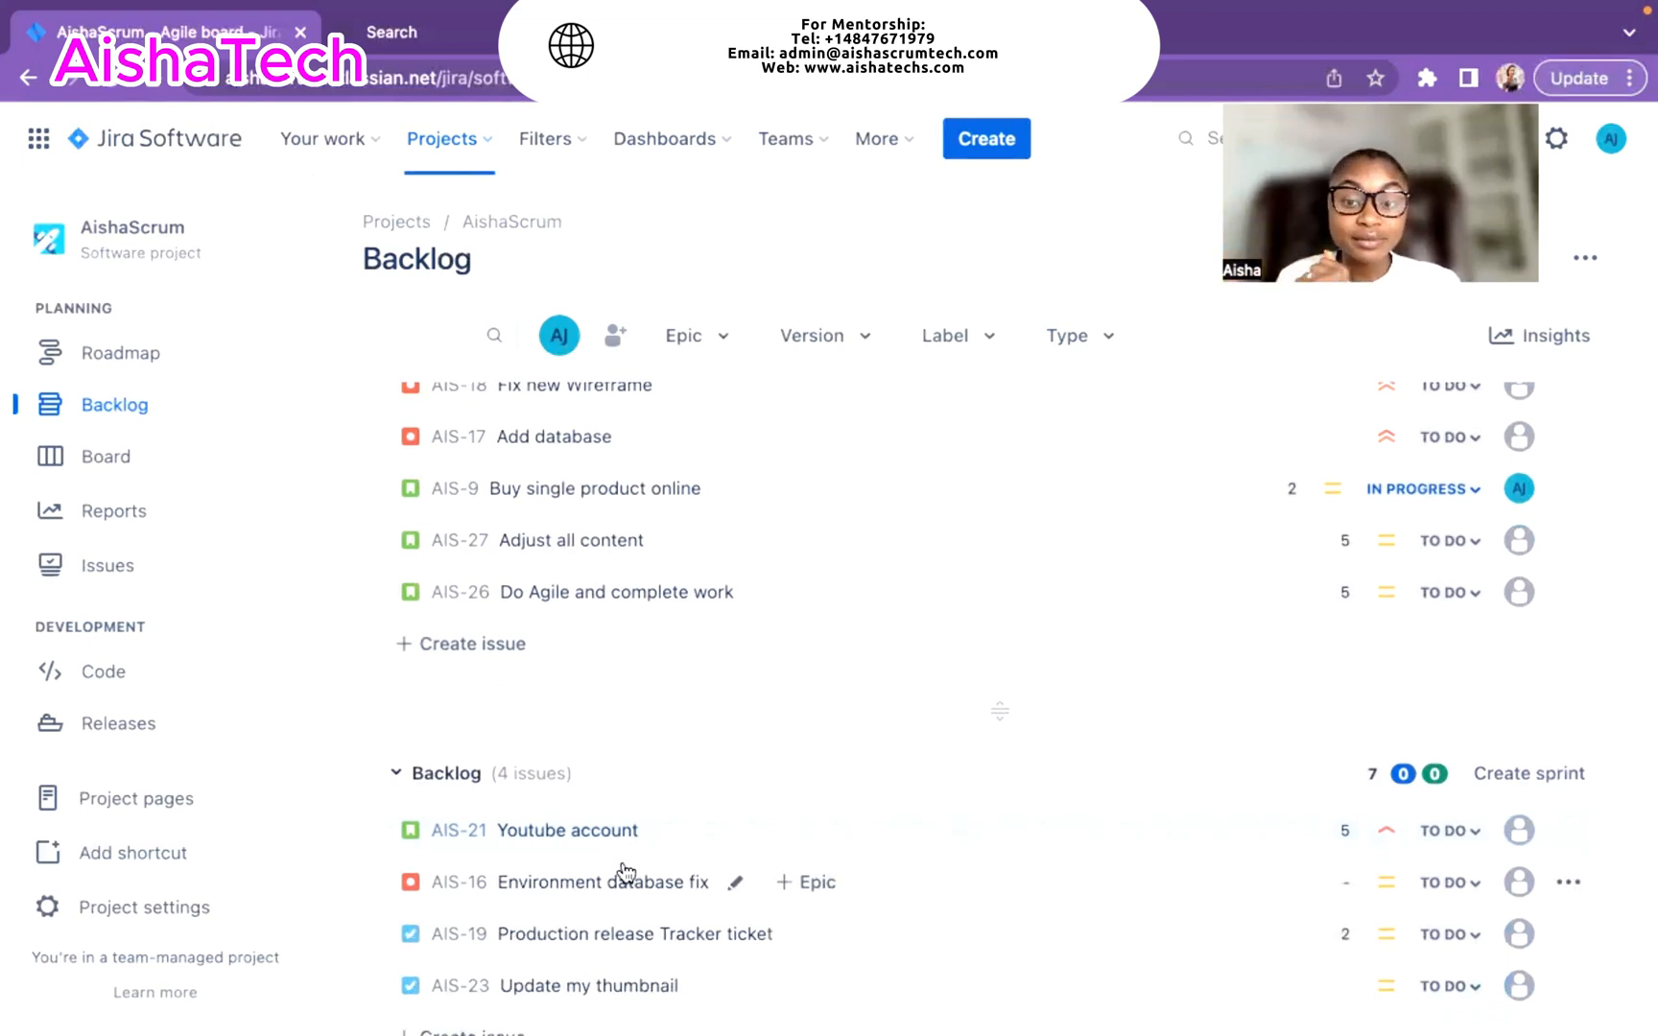
scroll(625, 871, "up", 2)
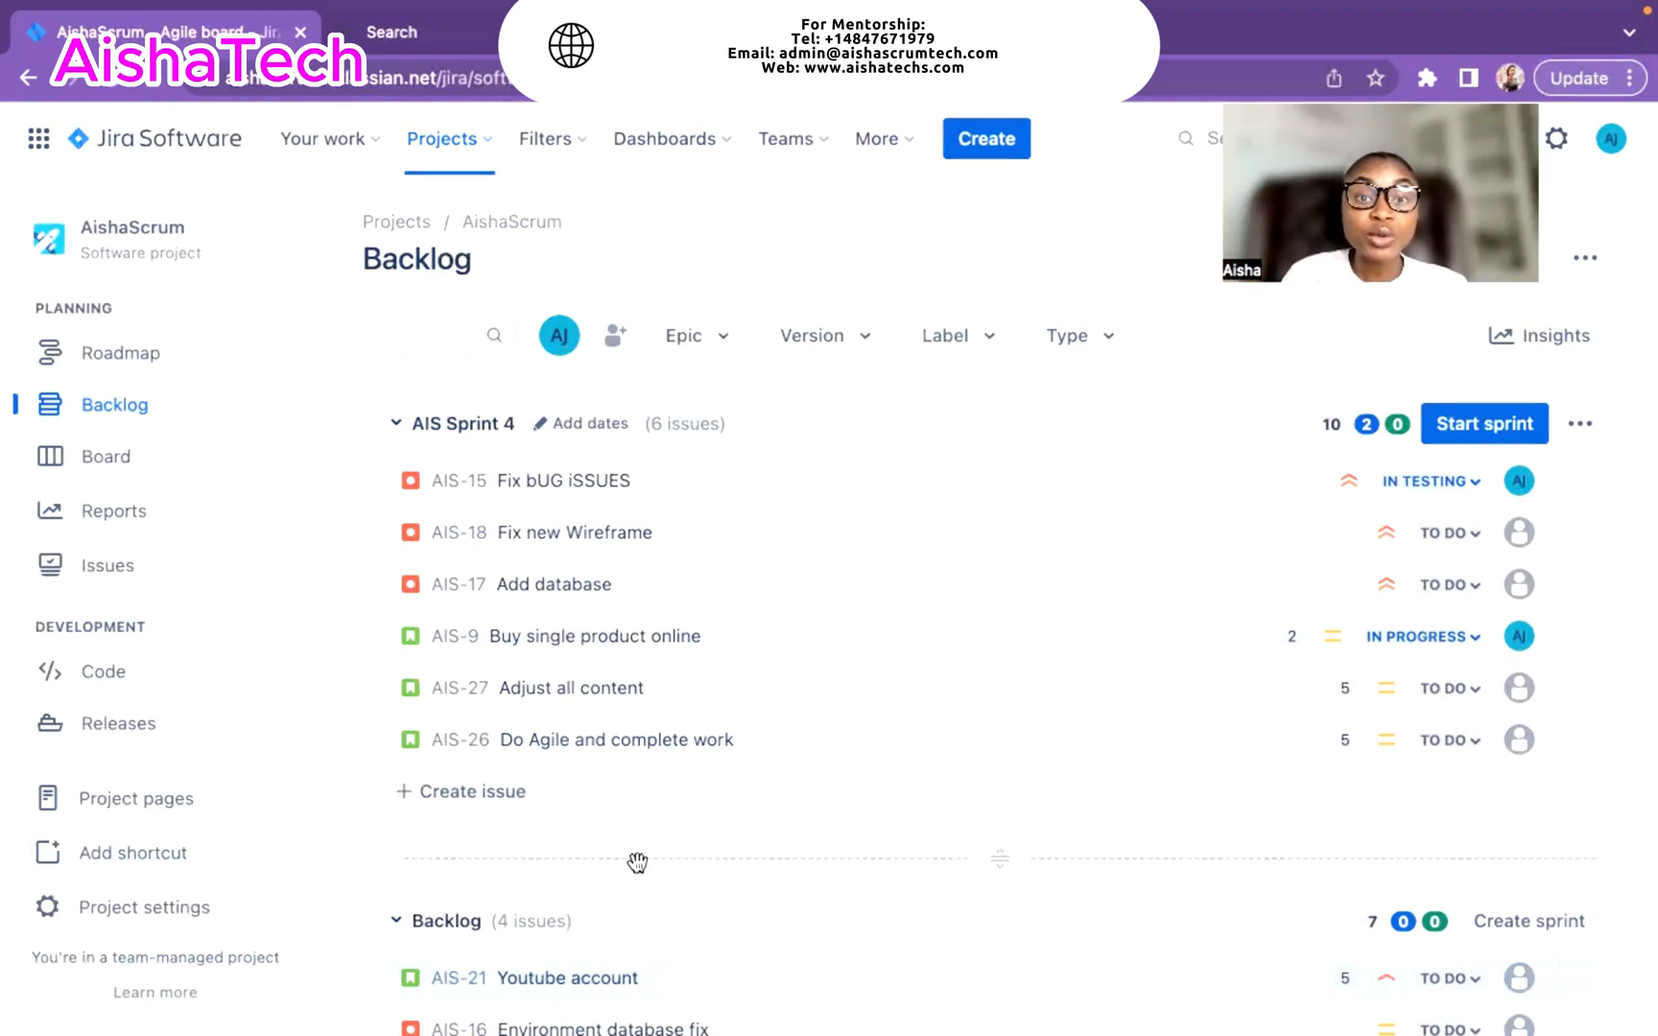
left_click_drag(959, 597, 762, 532)
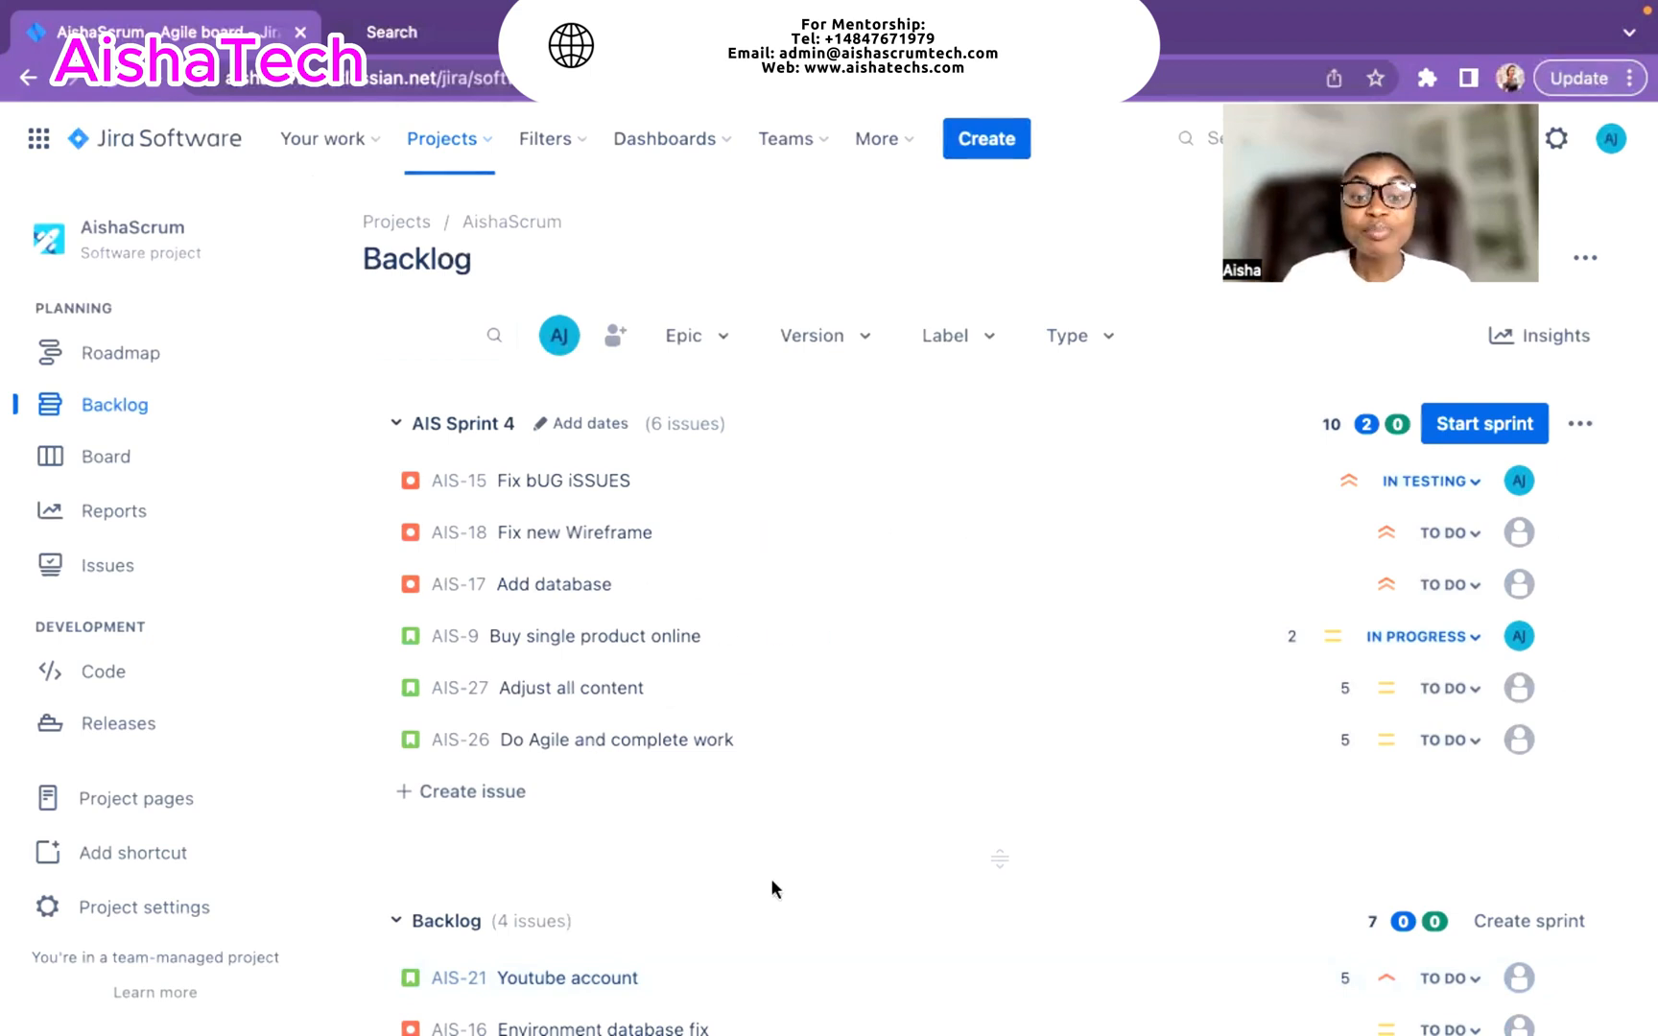
scroll(771, 878, "down", 3)
scroll(766, 777, "up", 3)
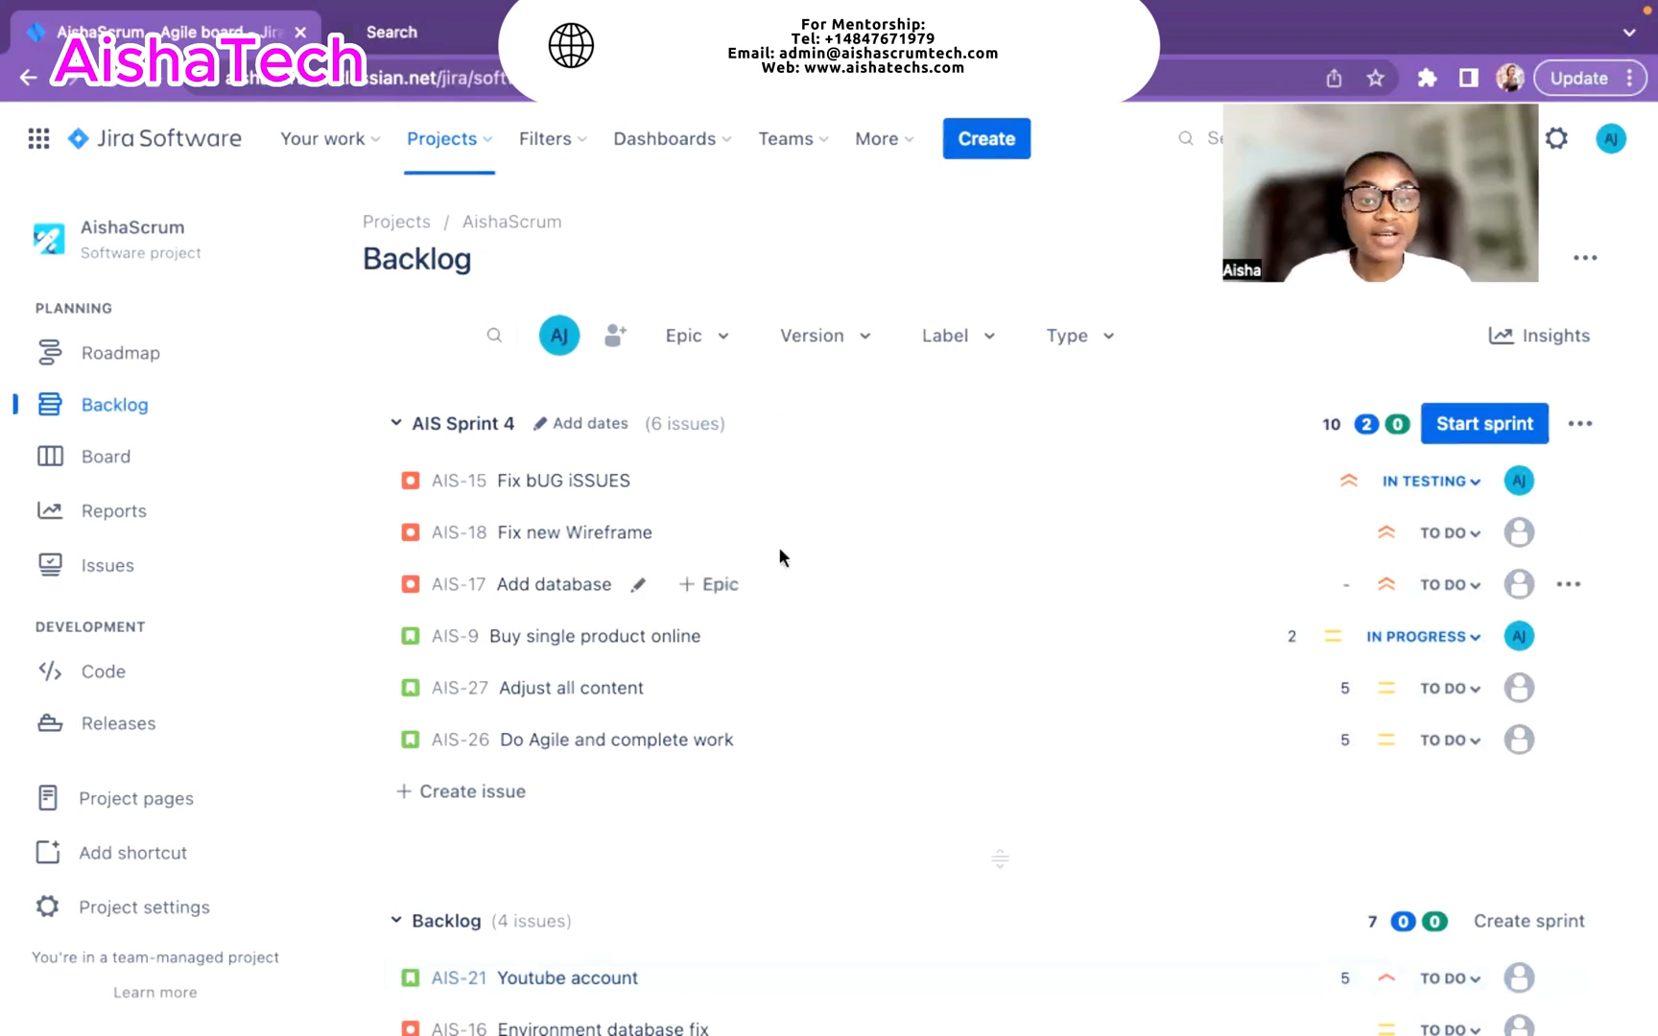
- Open AIS Sprint 4 for editing and set its duration to 2 weeks
left_click(1580, 423)
left_click(1503, 483)
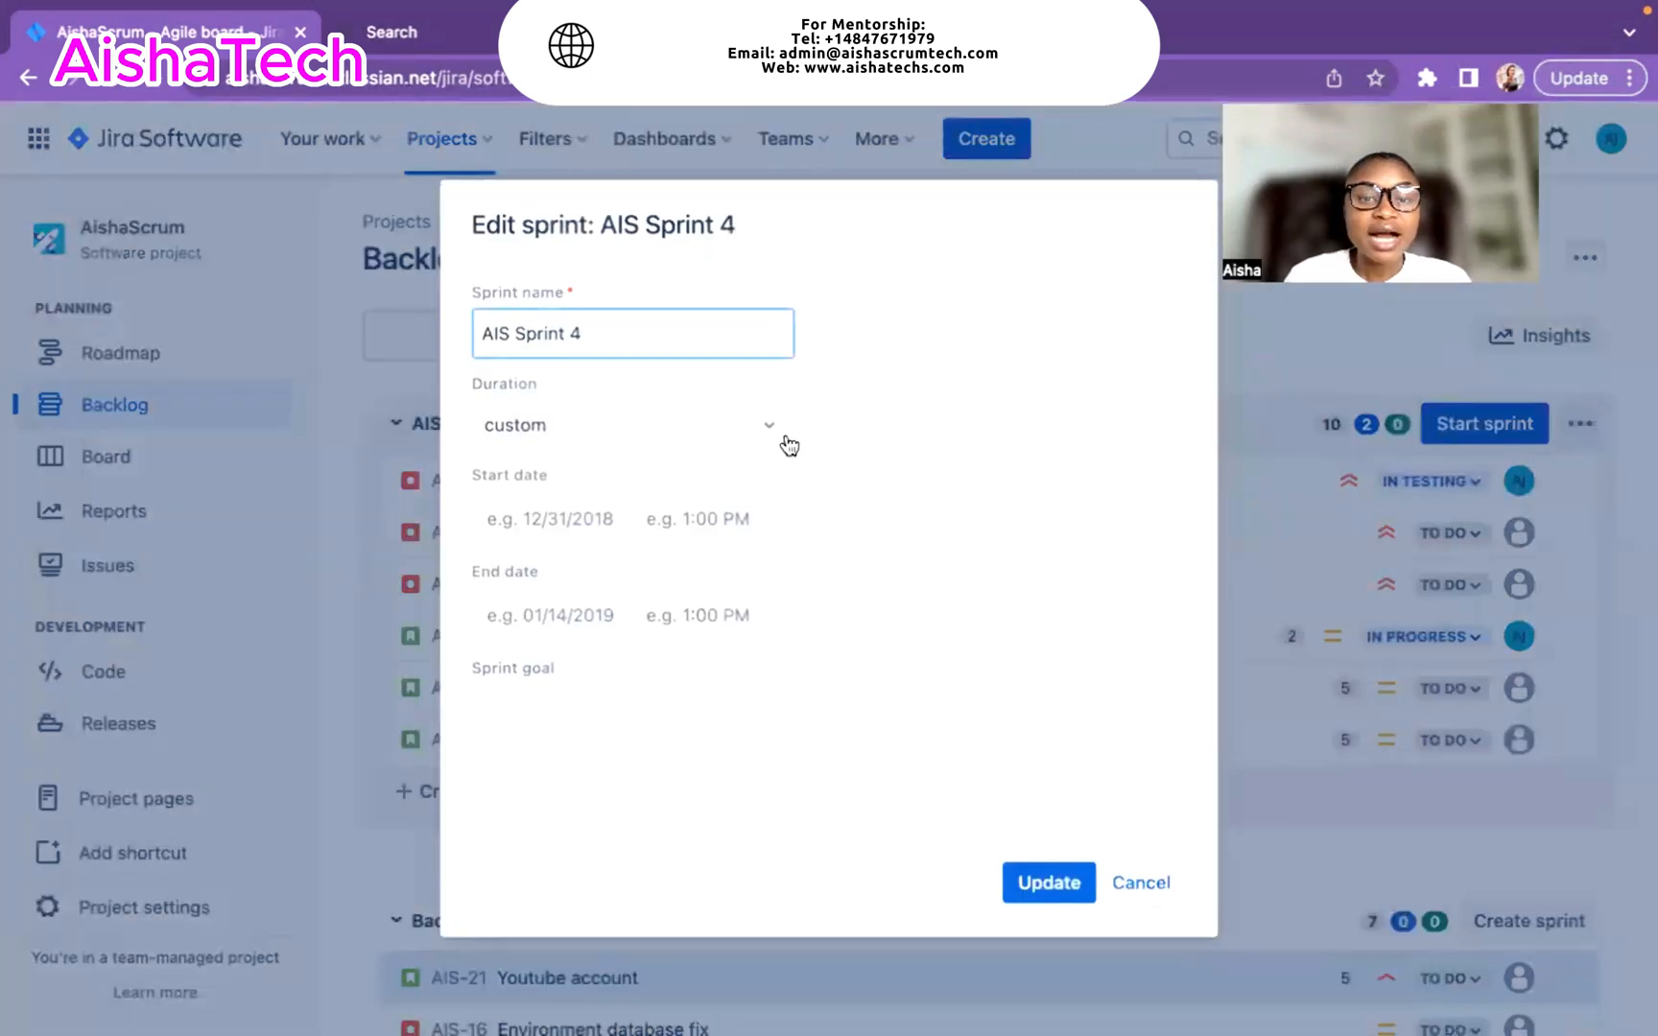
left_click(769, 433)
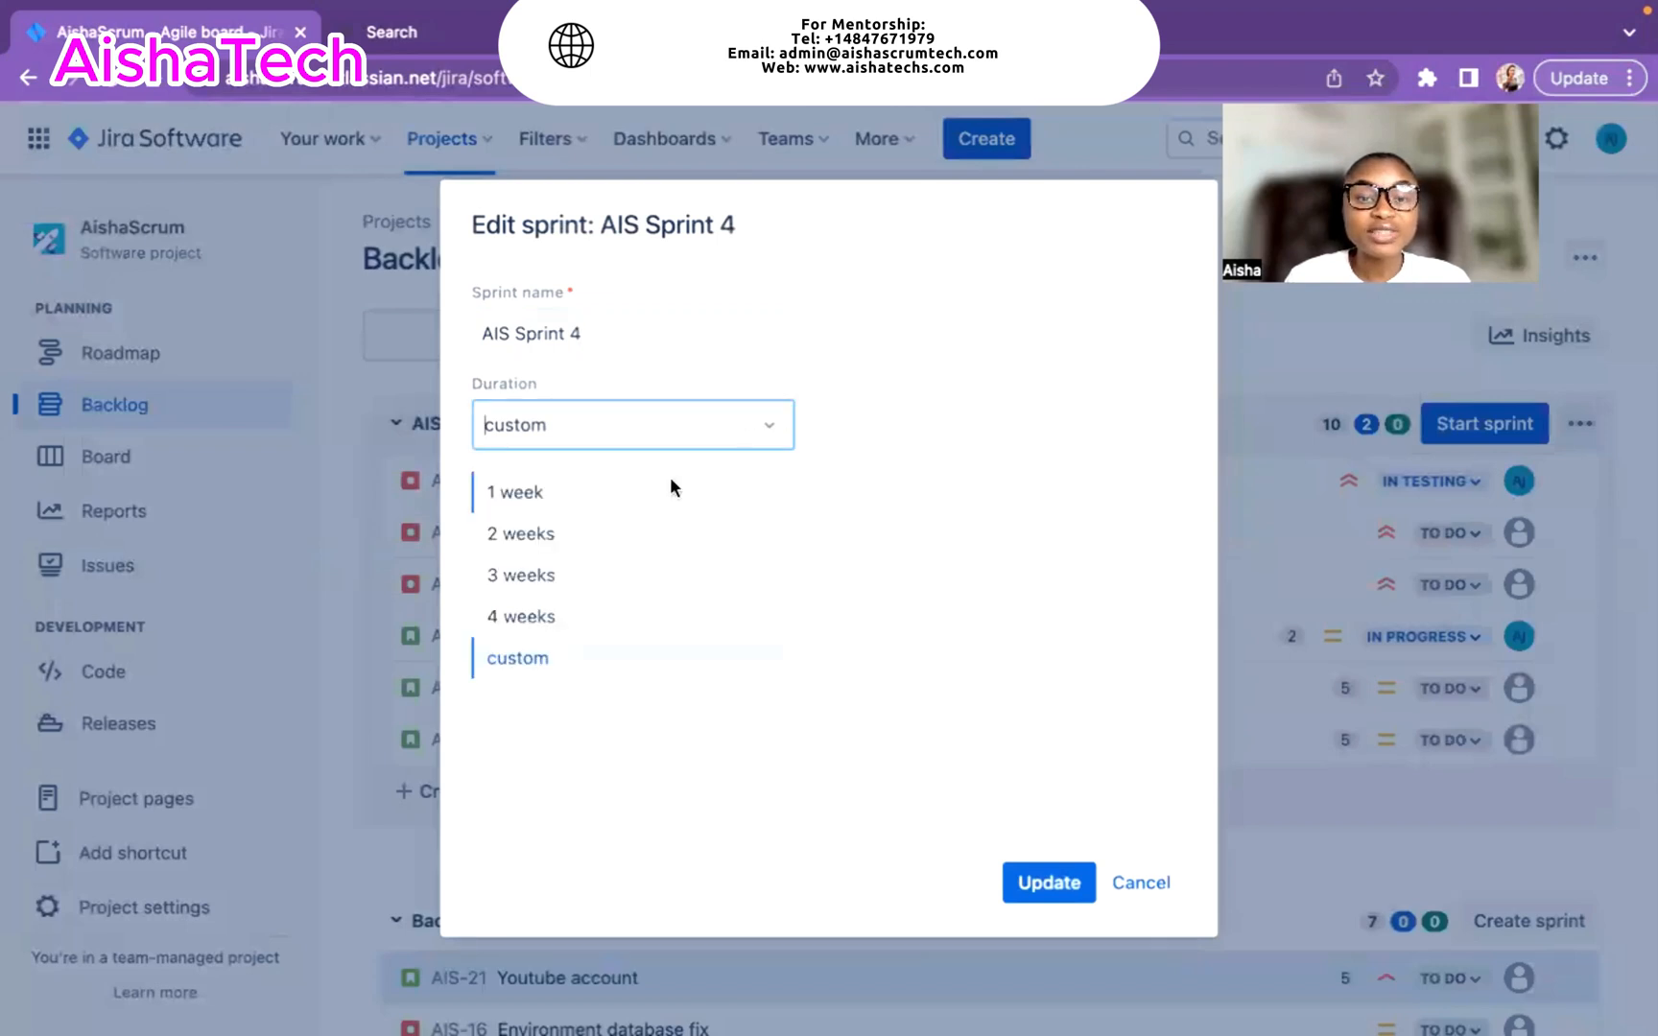
left_click(641, 531)
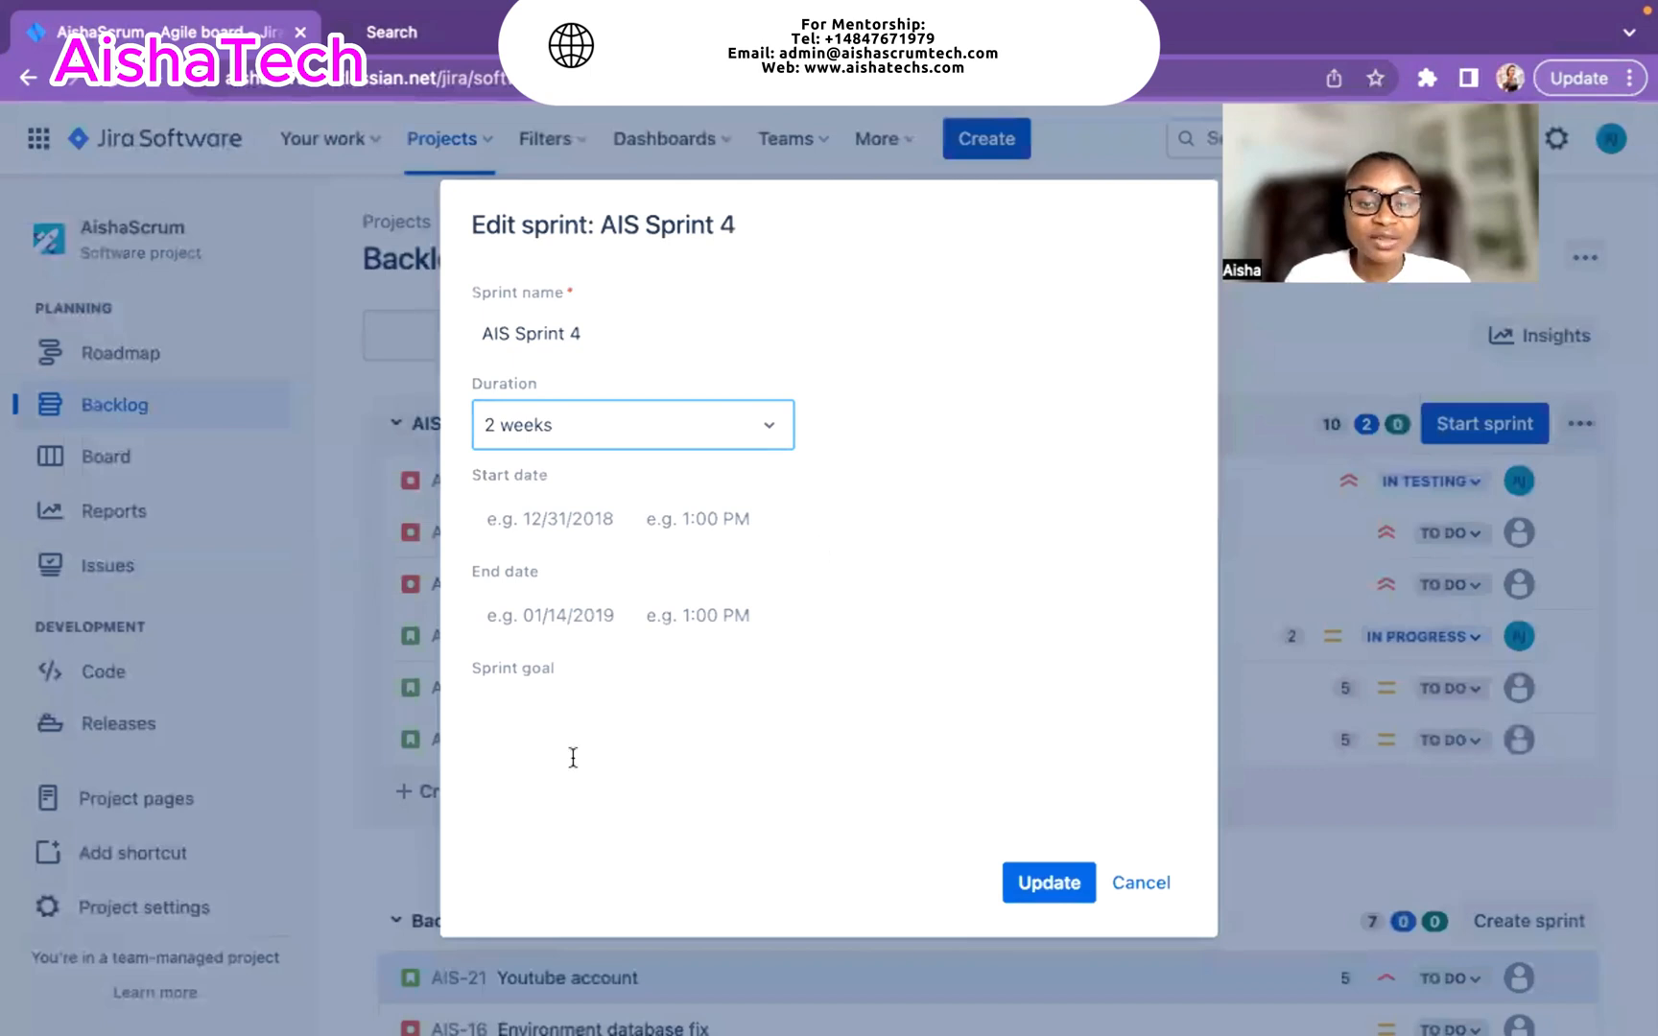
- Enter the sprint goal "Complete all migration" and save the changes to AIS Sprint 4
left_click(591, 715)
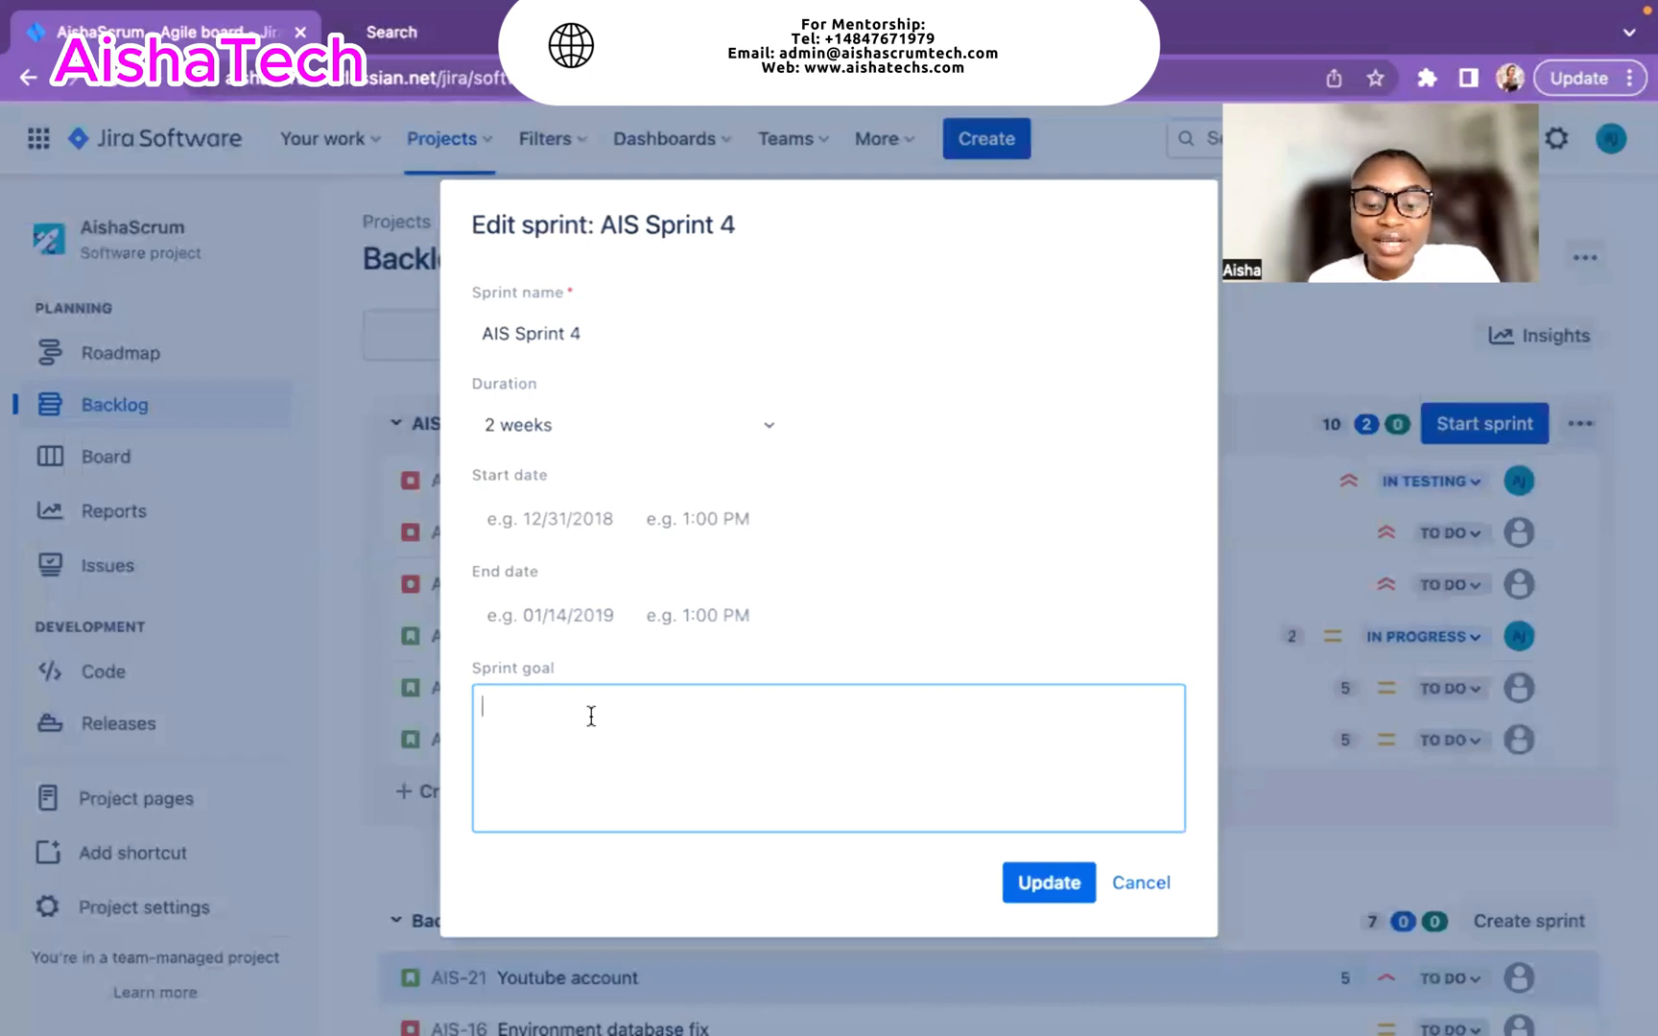
type("Complete")
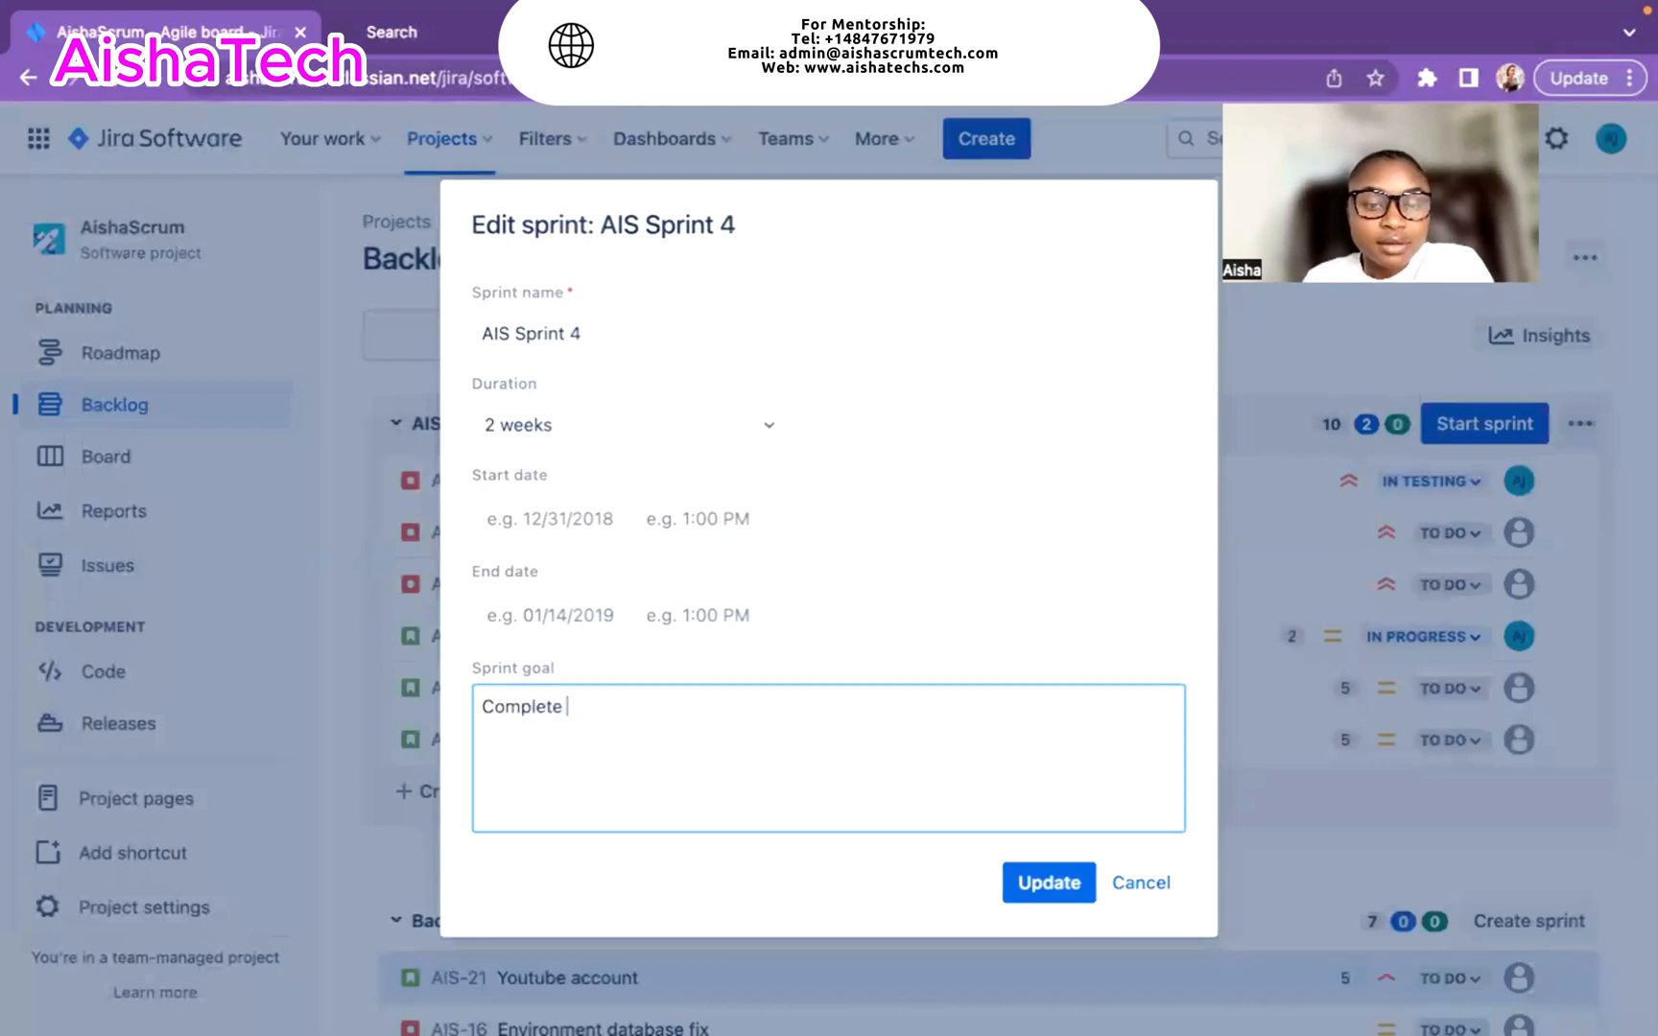
type(" all migrata")
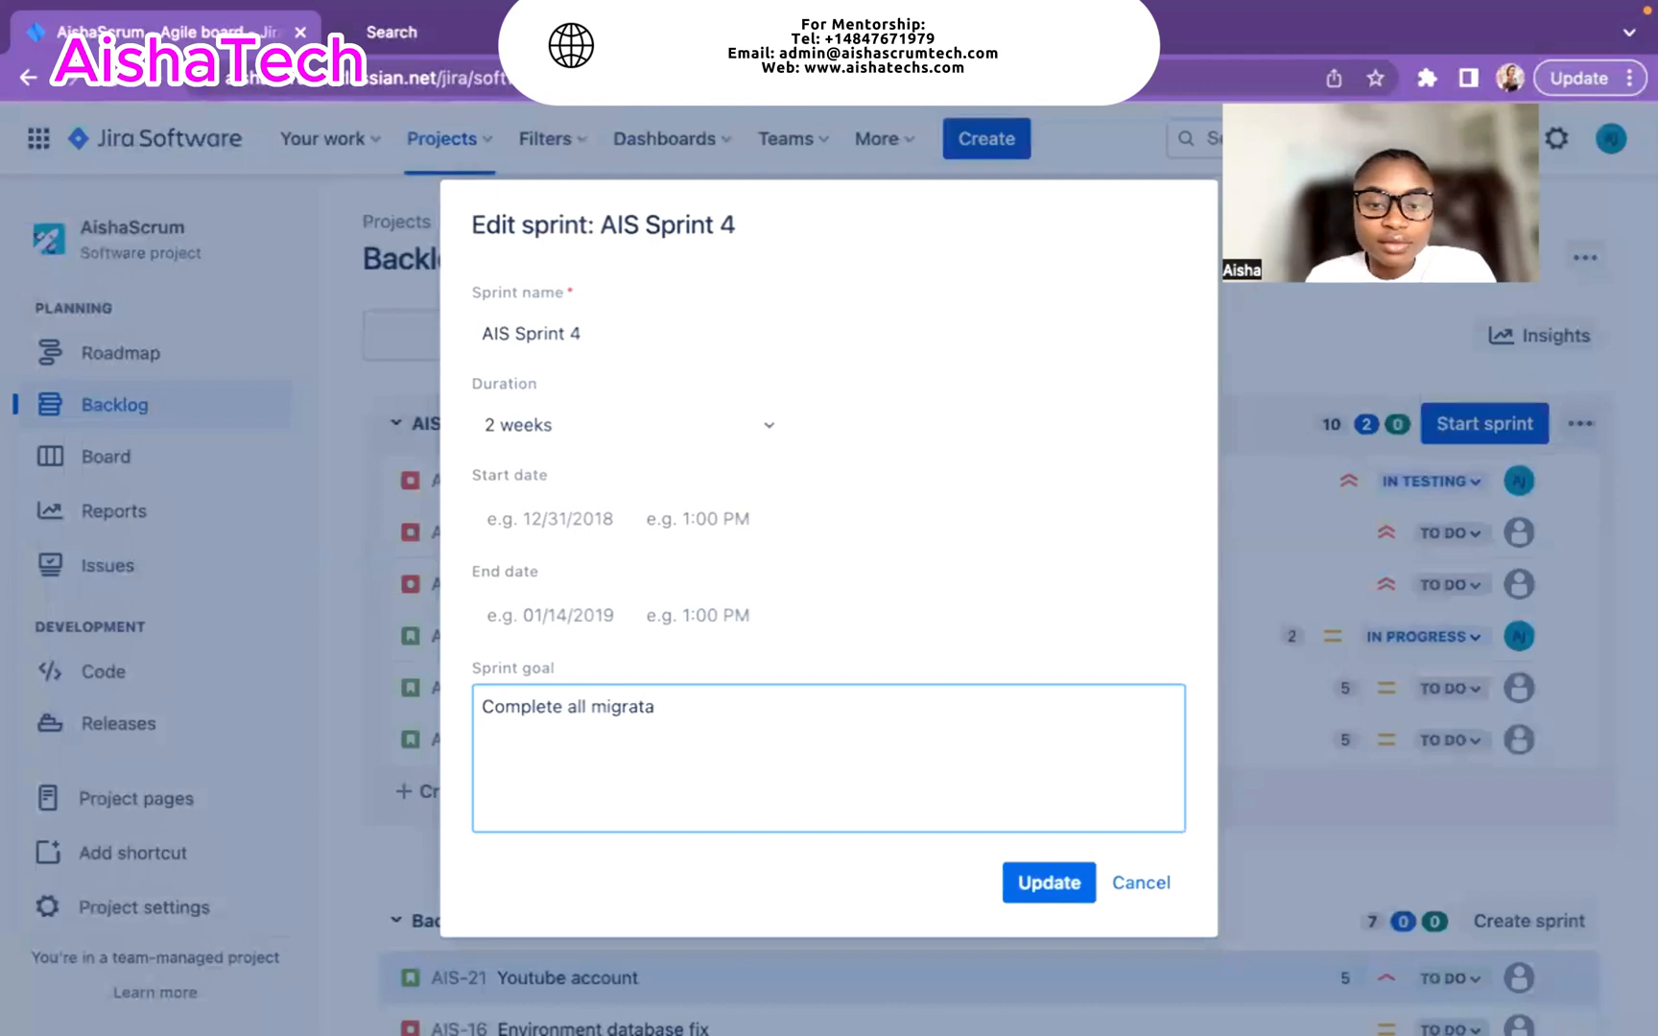
key("BackSpace")
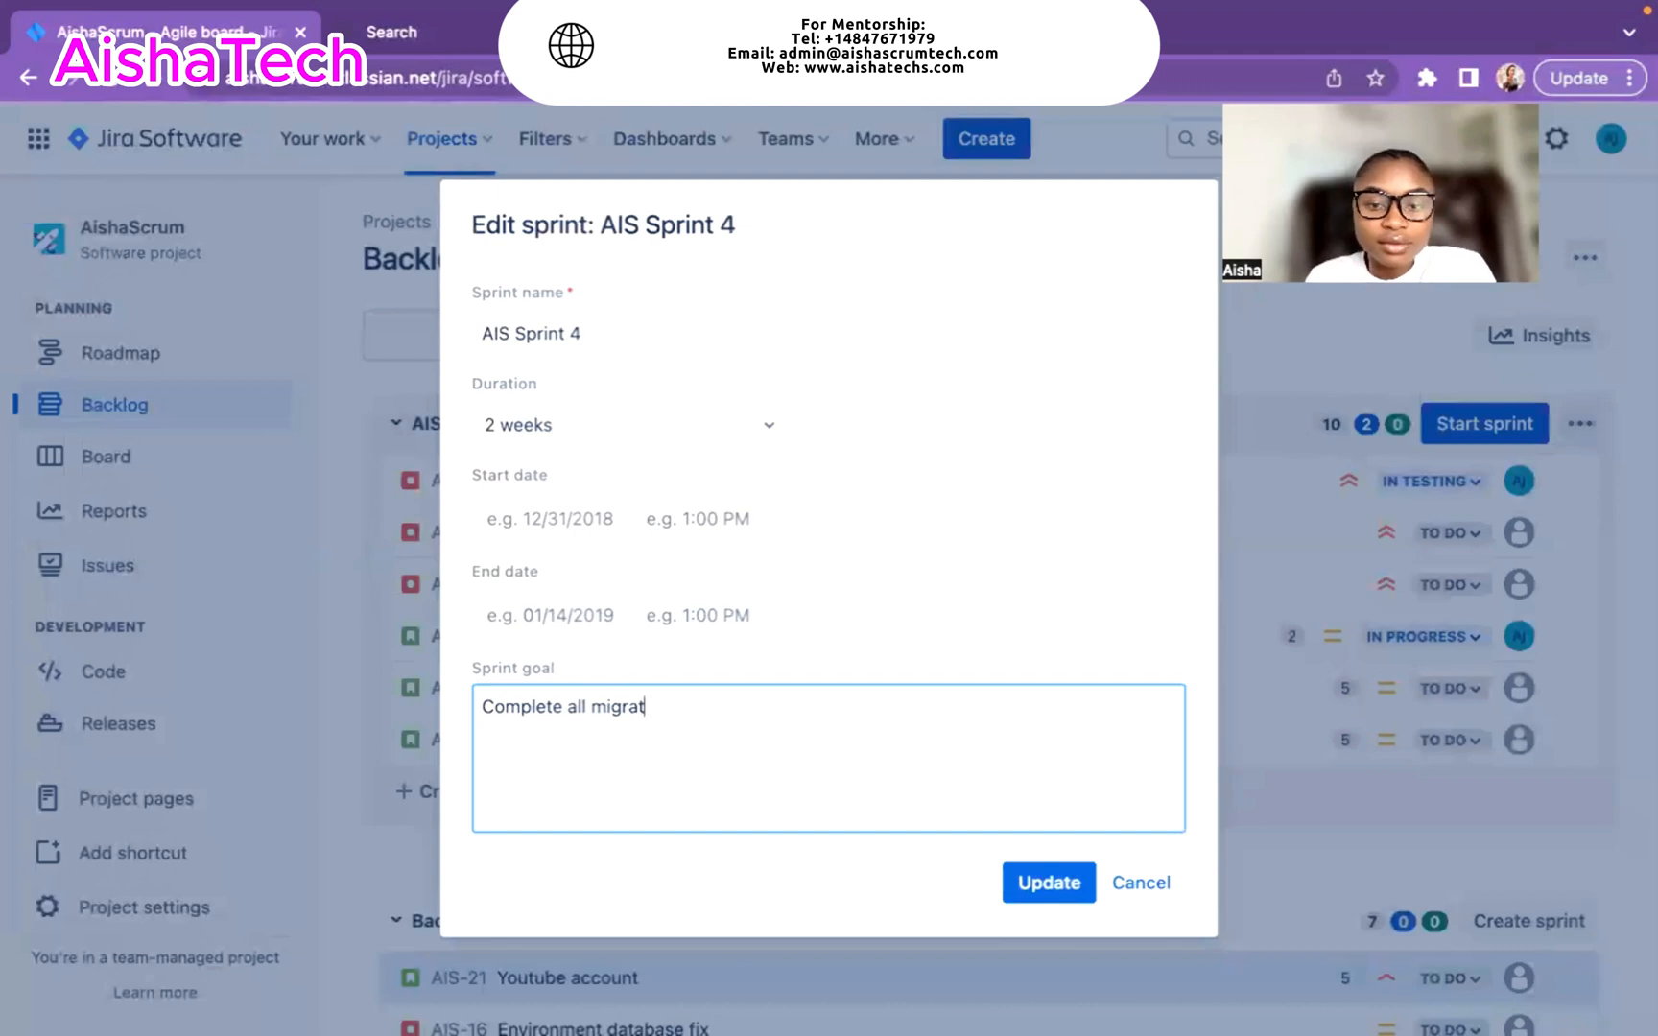
type("ion")
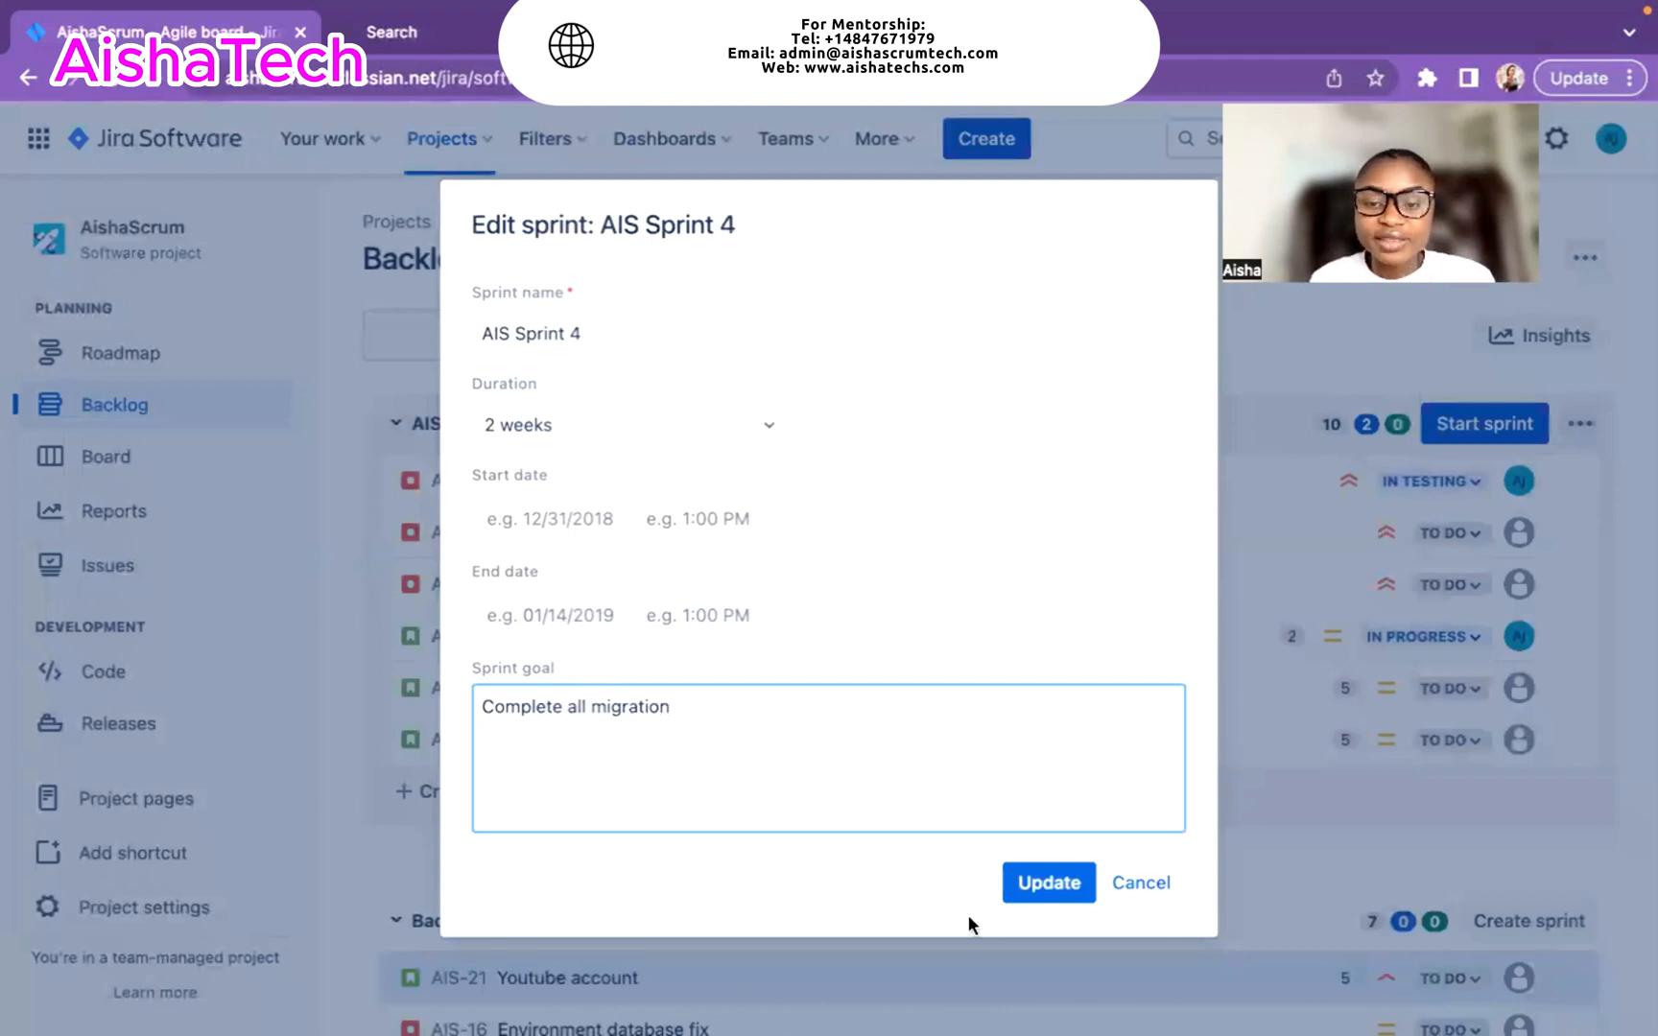
left_click(1044, 883)
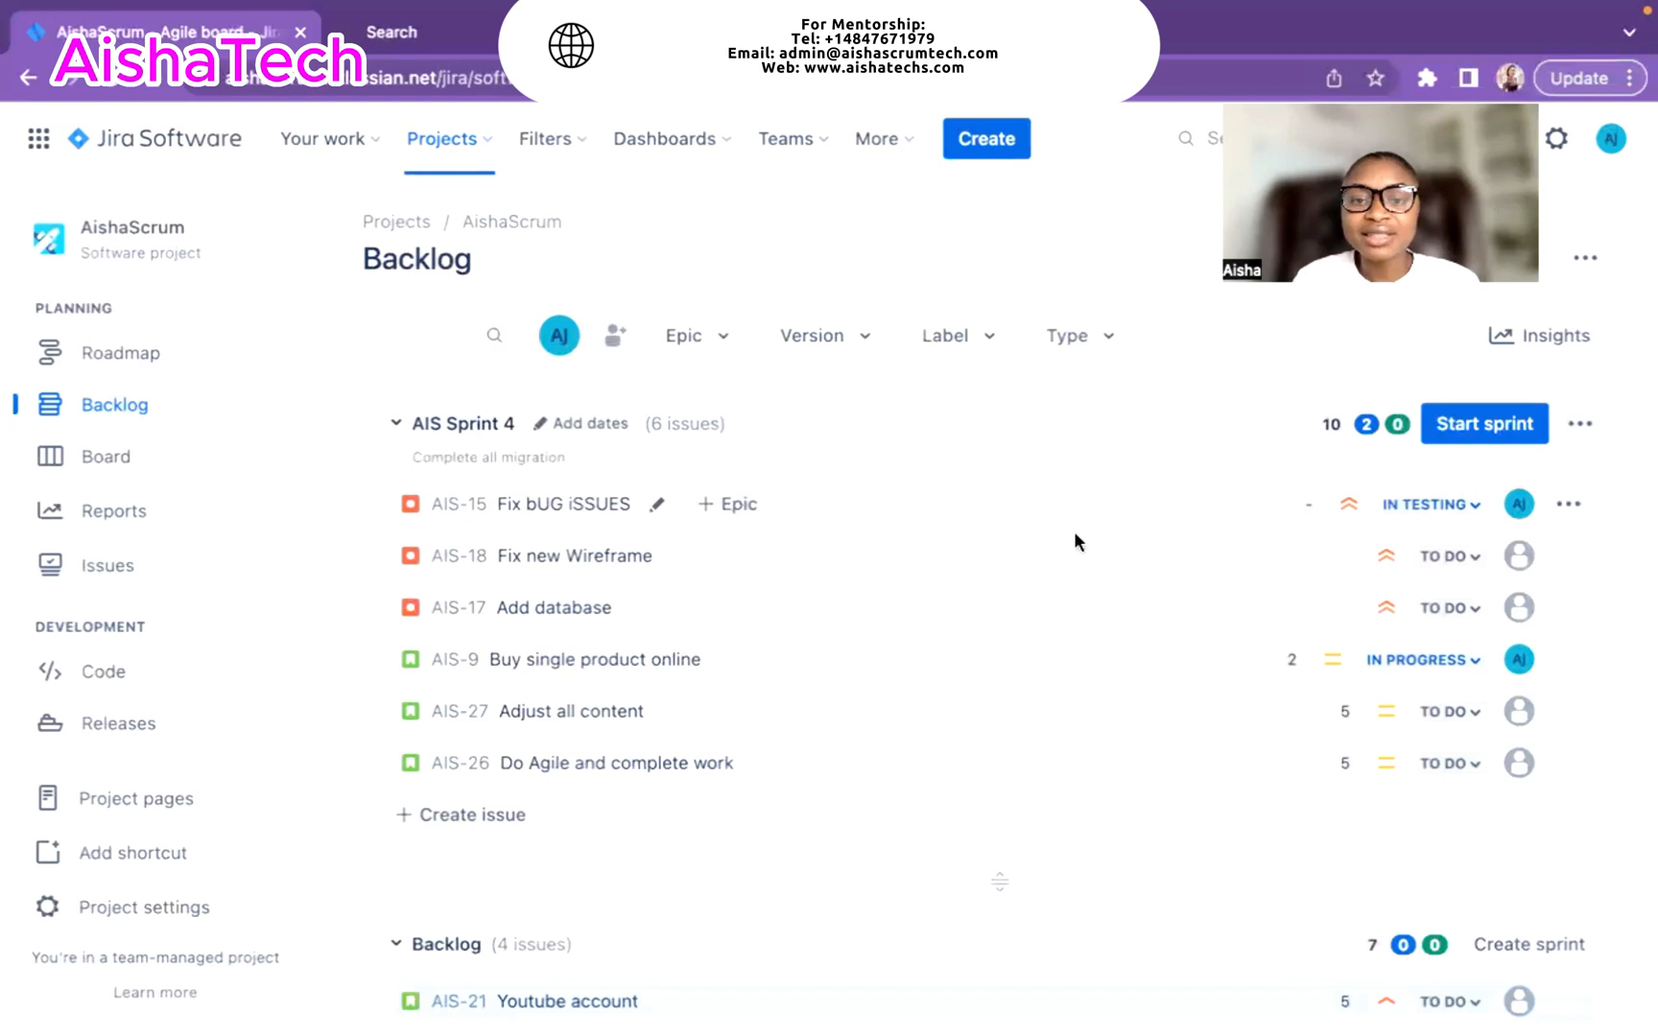
- Start AIS Sprint 4 with a 2-week duration and start date 6/16/2023, and return from the board to the backlog
mouse_move(1054, 585)
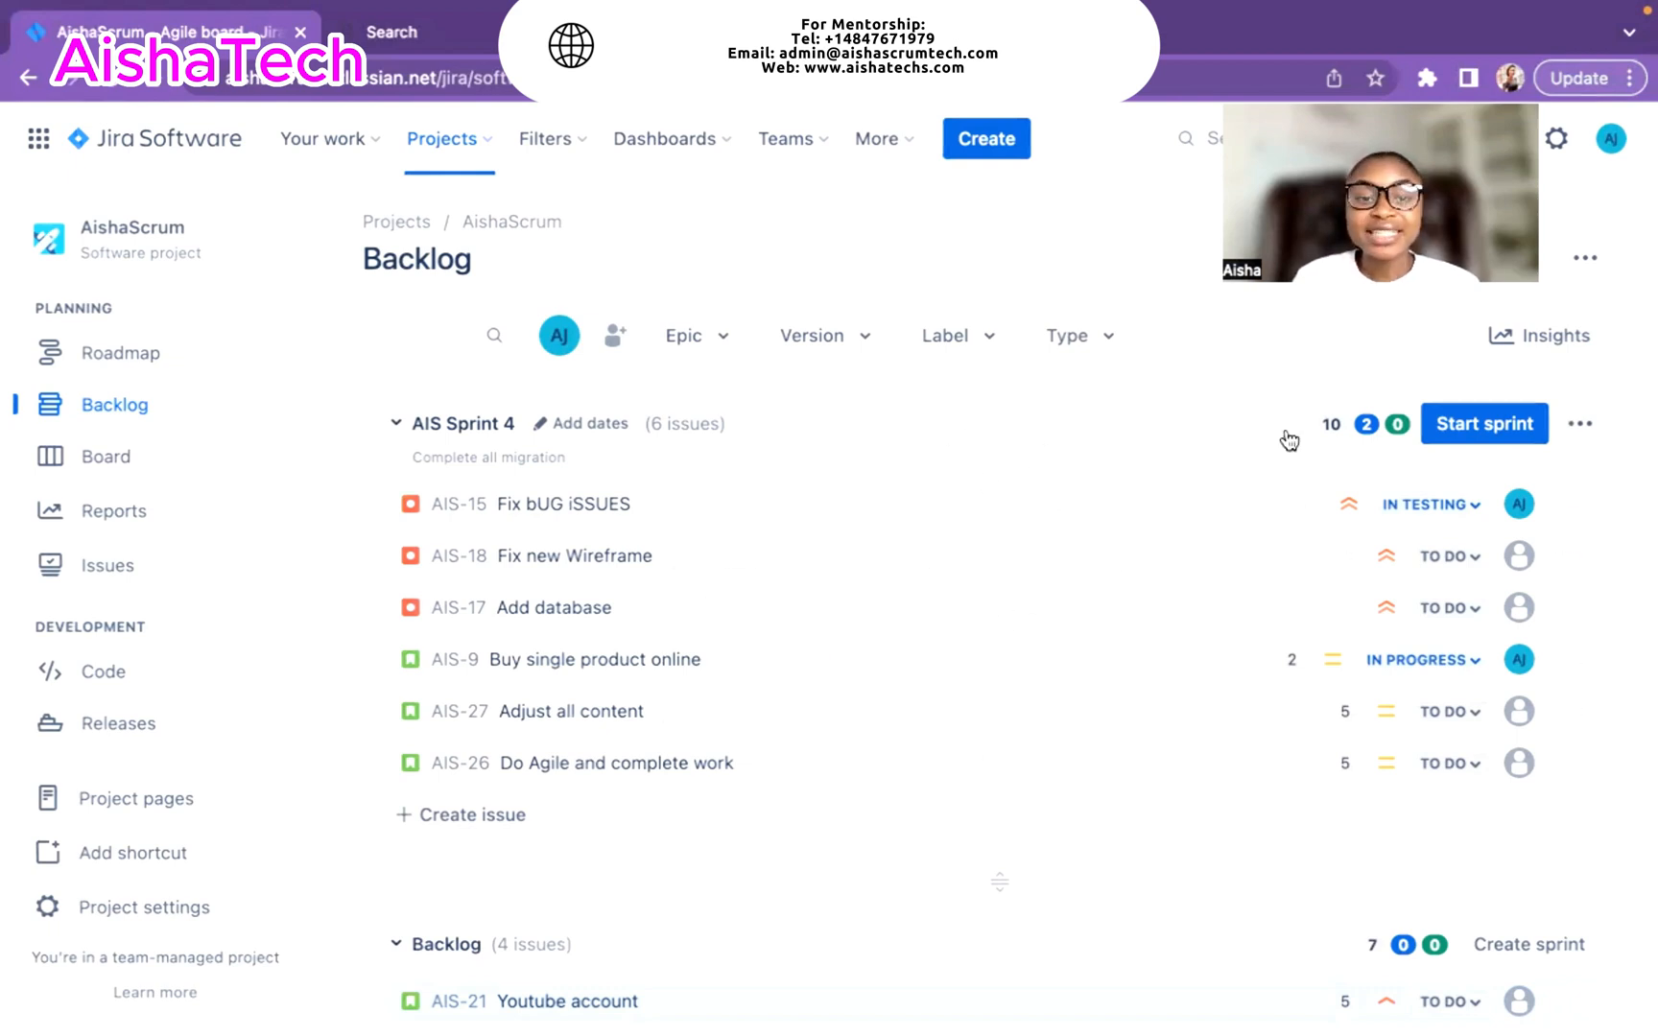
left_click(1466, 440)
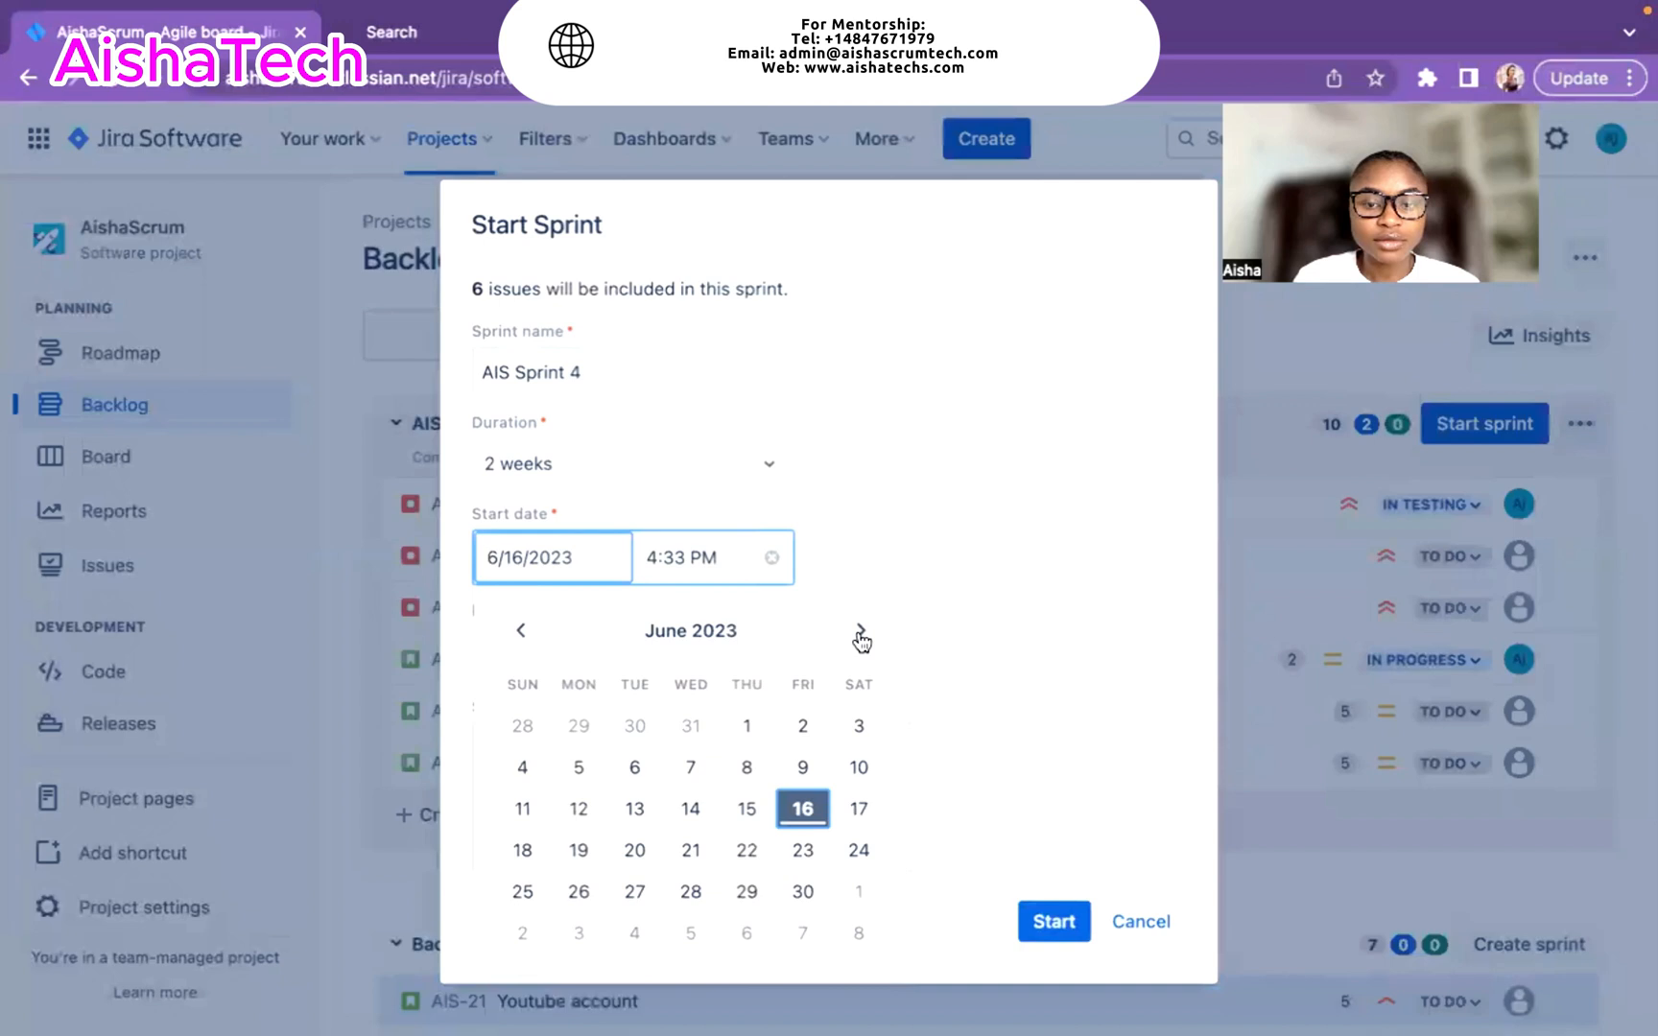
left_click(1009, 534)
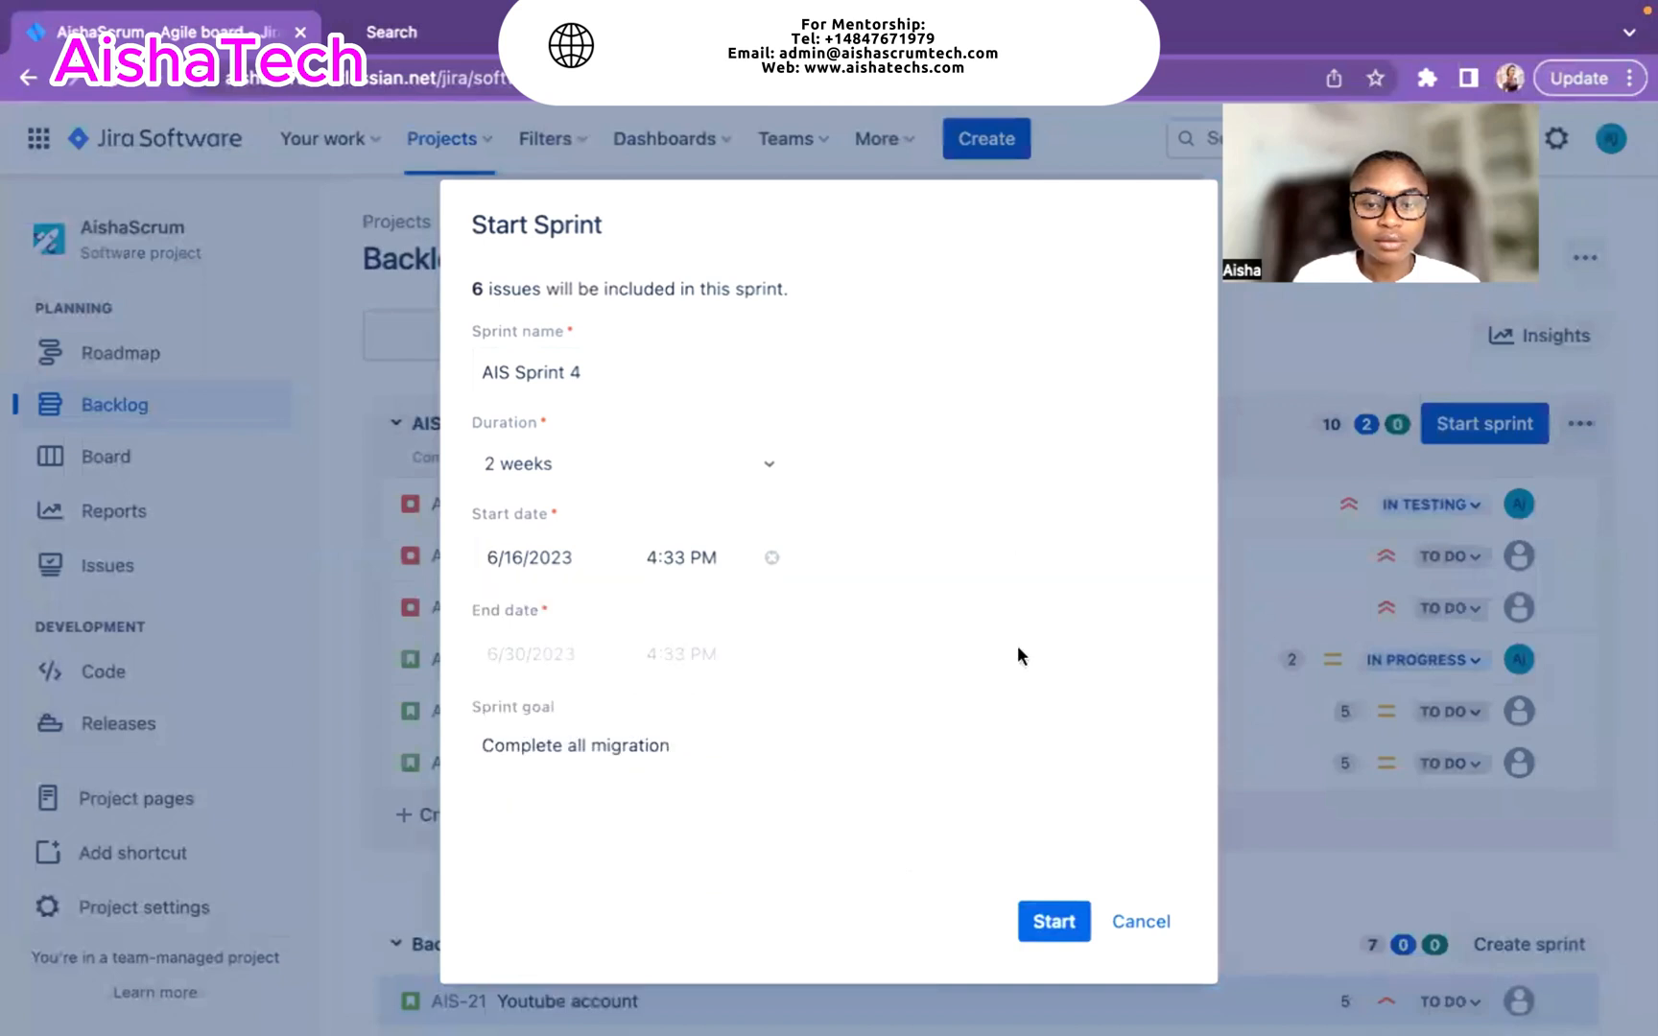
left_click(1053, 922)
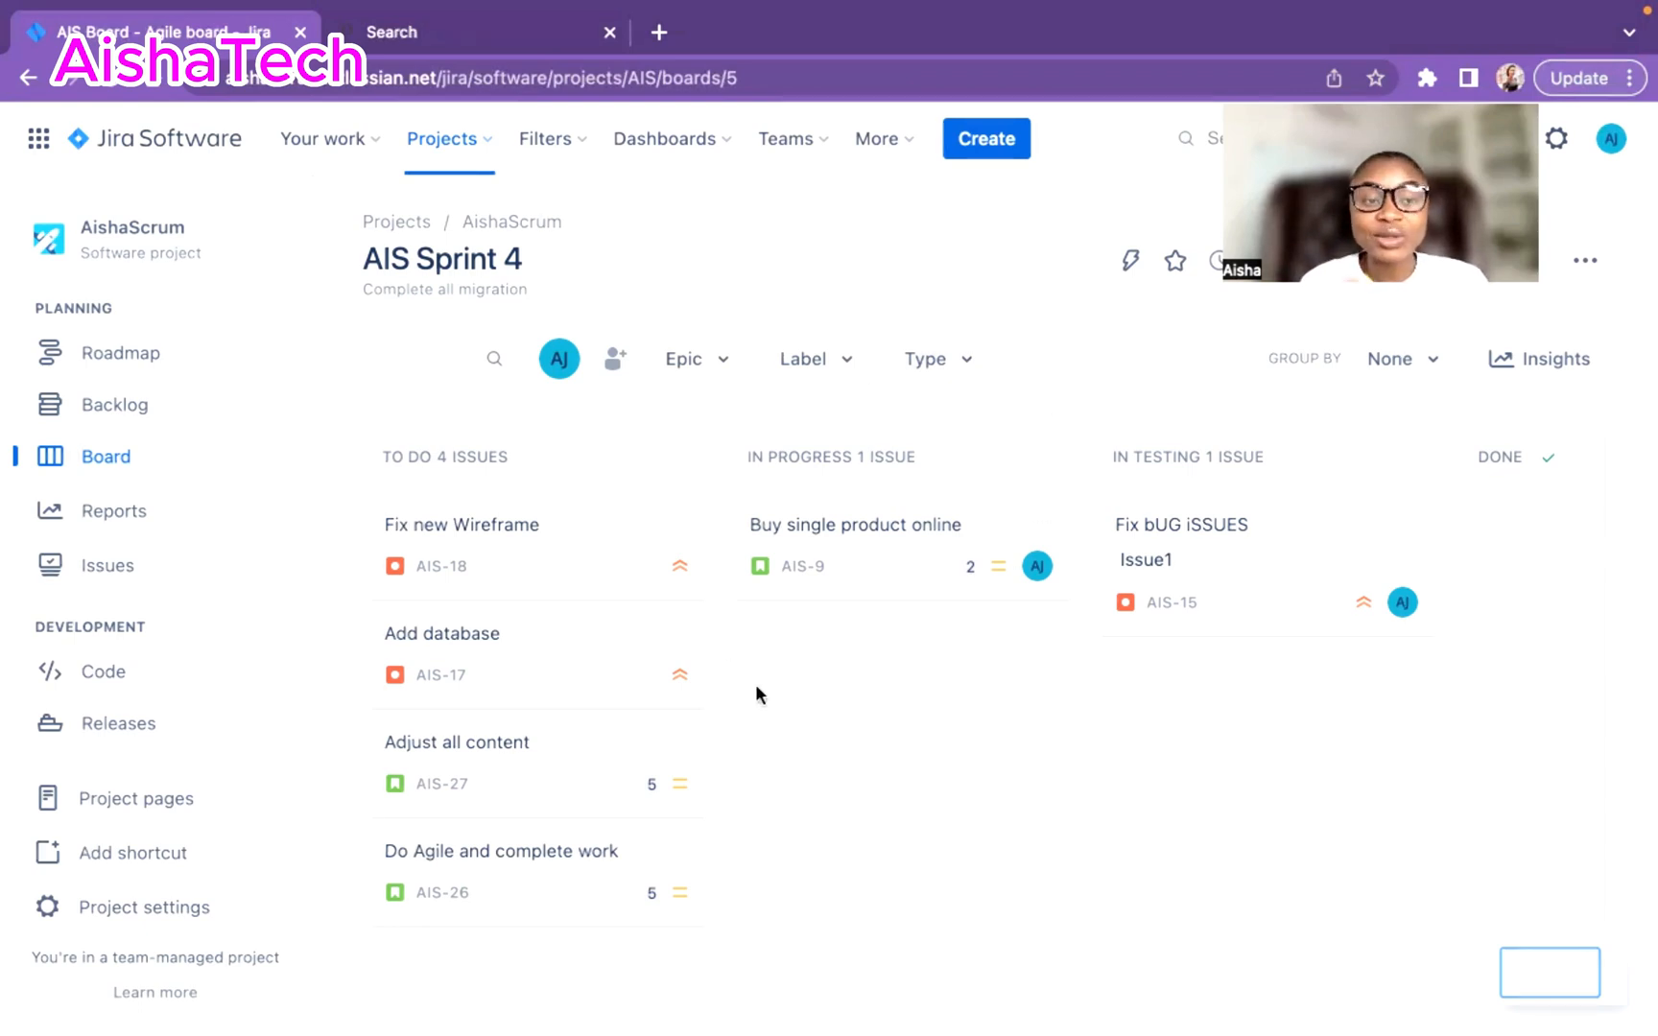
left_click(115, 413)
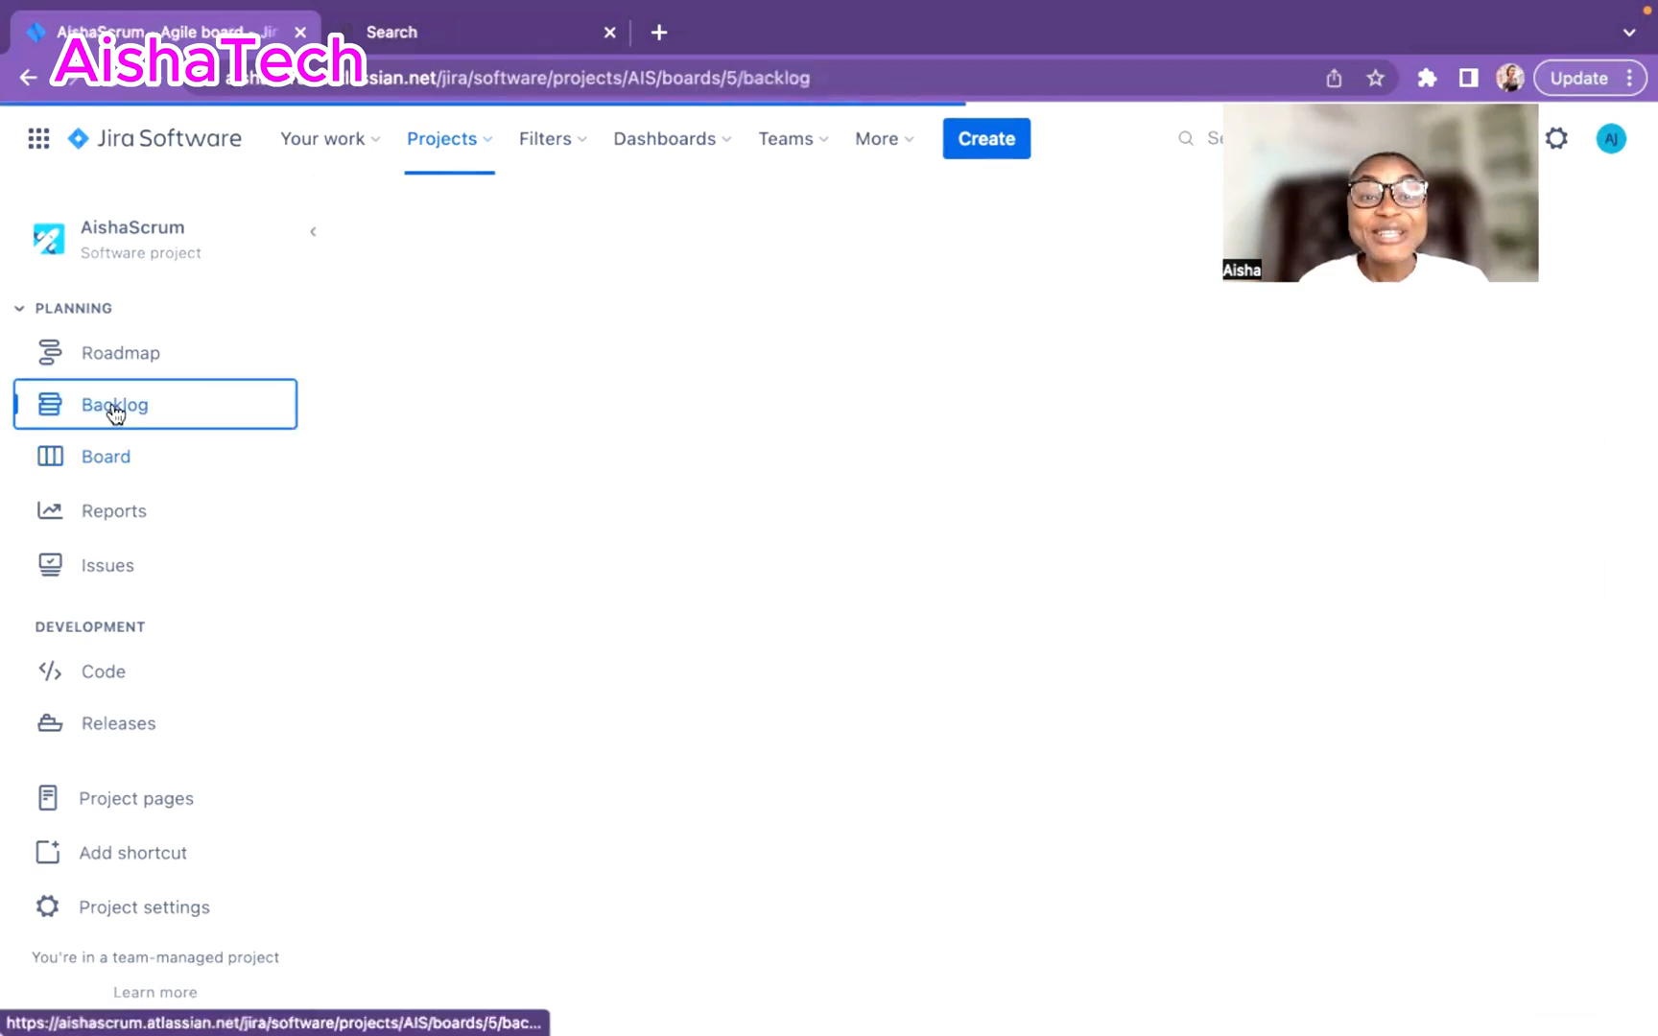